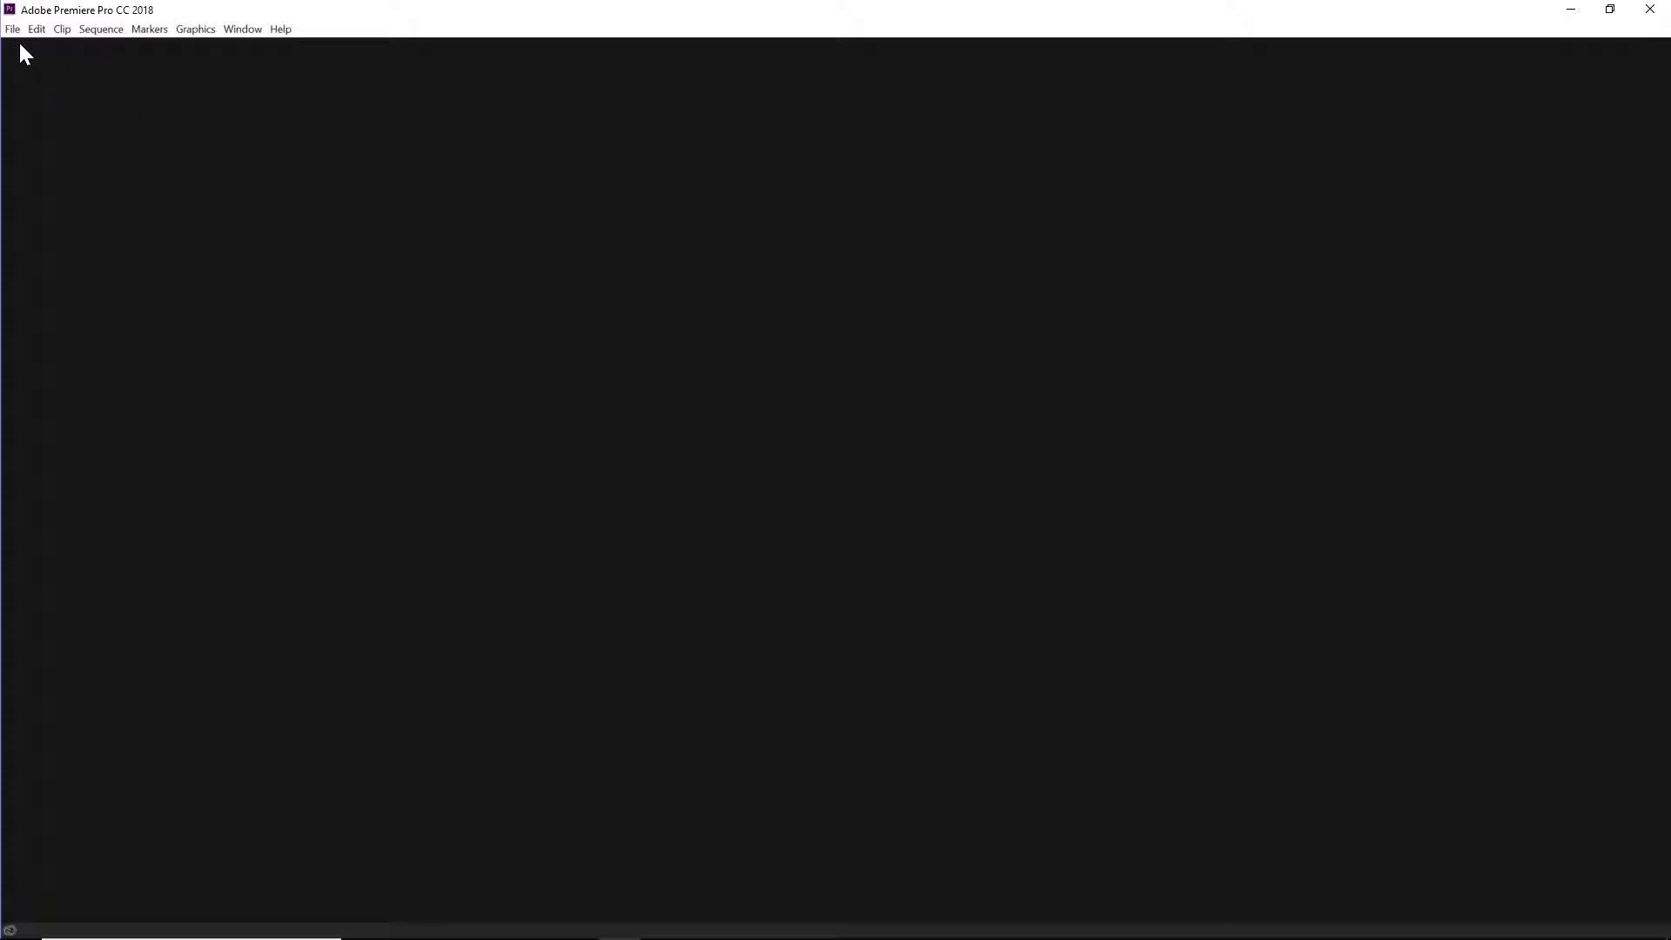
- Create a new project named music video in the music video folder inside adobe gen pro on the Desktop
{"action": "left_click", "coordinate": [13, 30]}
{"action": "mouse_move", "coordinate": [78, 48]}
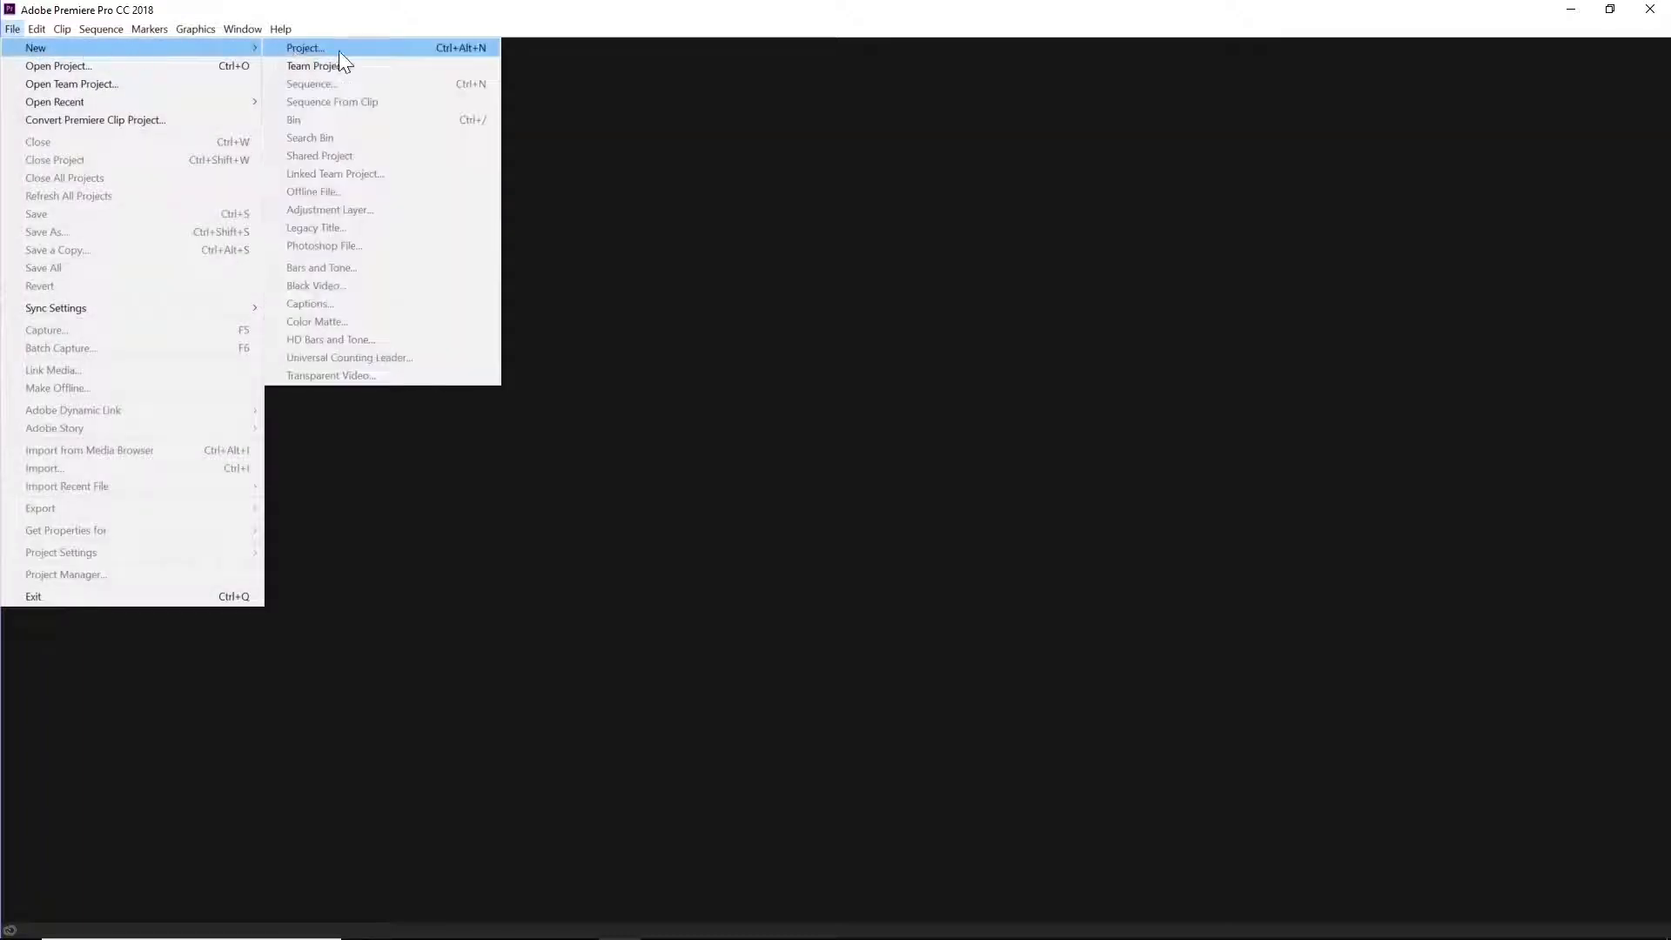
{"action": "left_click", "coordinate": [339, 49]}
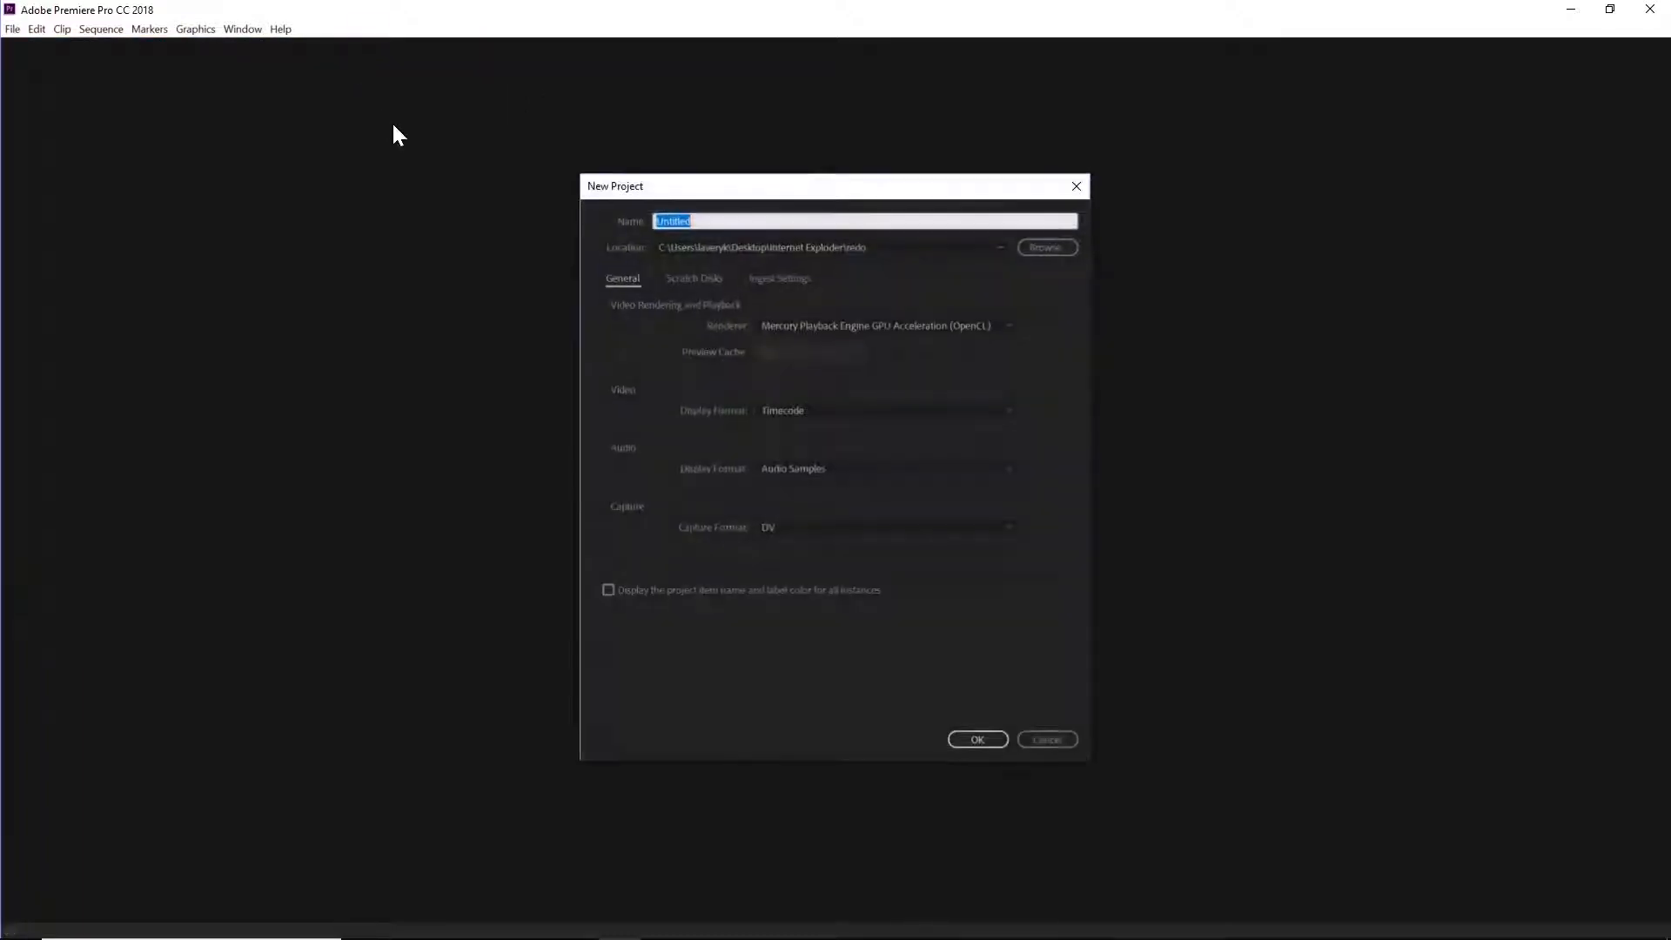
{"action": "left_click", "coordinate": [1045, 248]}
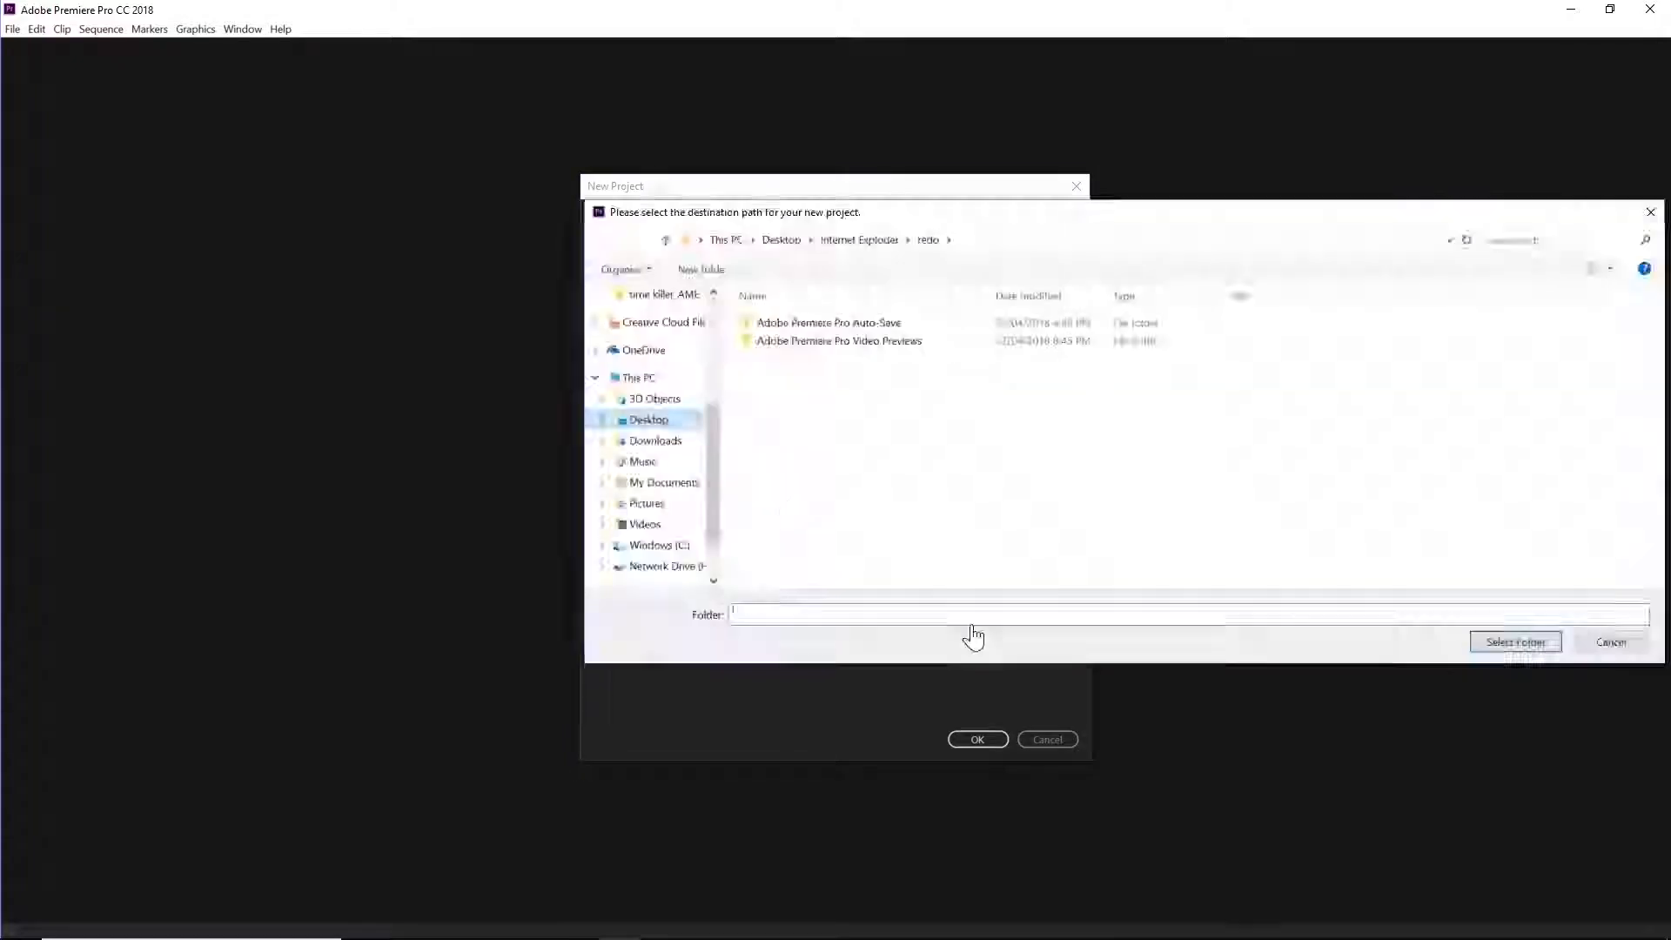
{"action": "left_click", "coordinate": [1517, 641]}
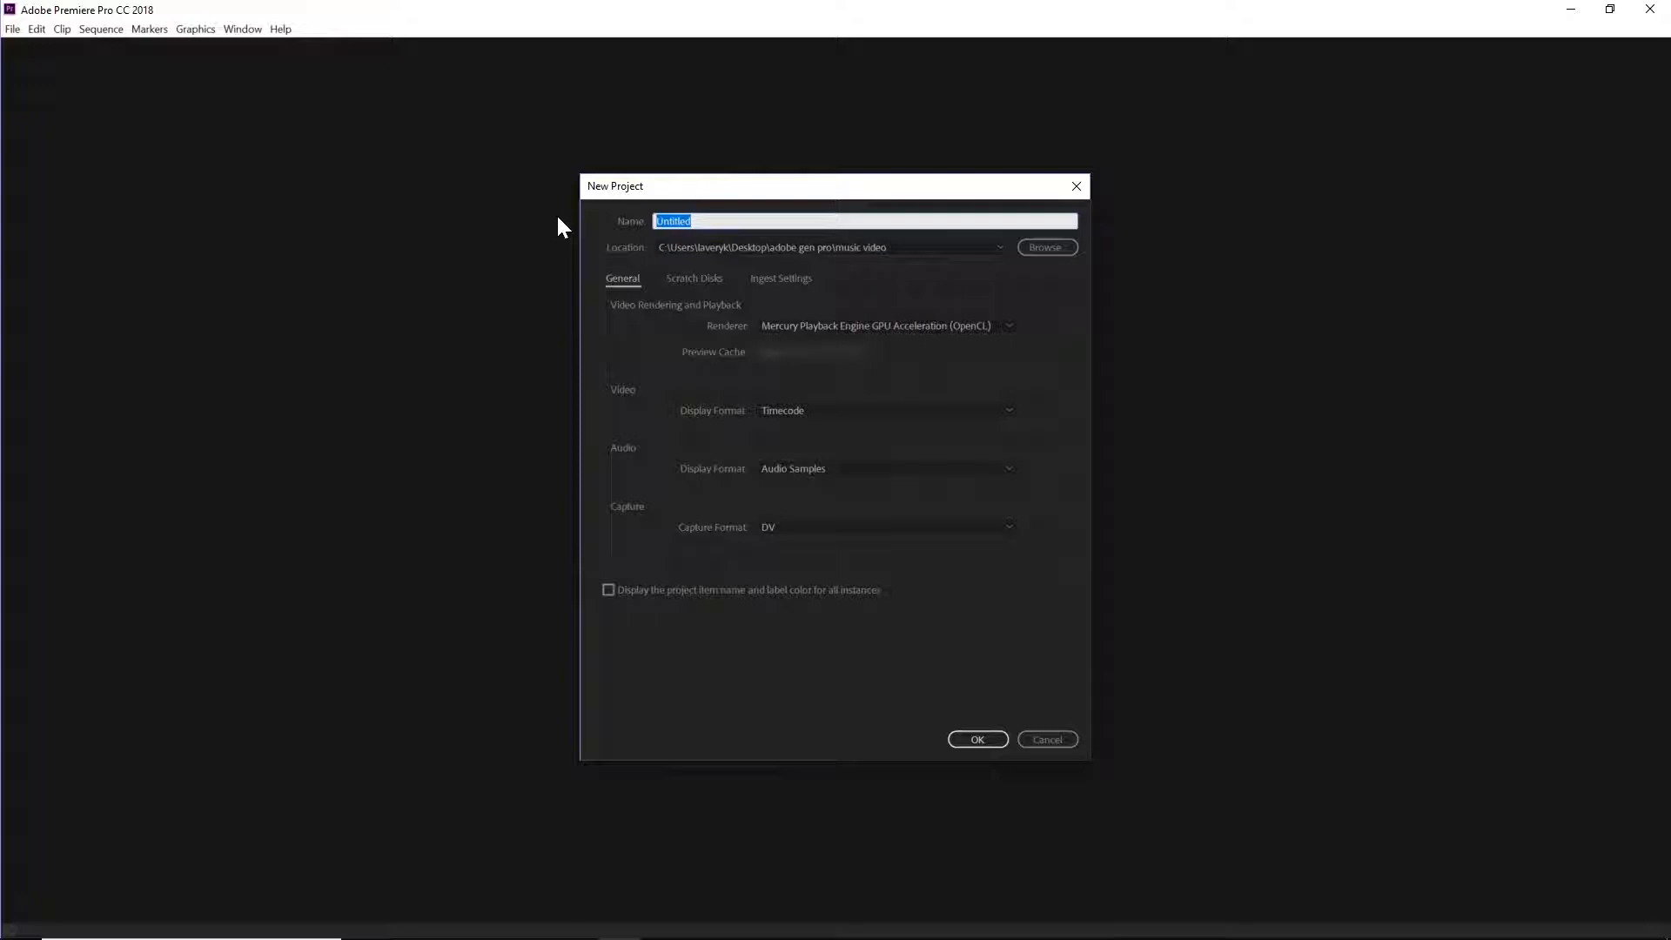
{"action": "type", "text": "music video"}
{"action": "key", "text": "Return"}
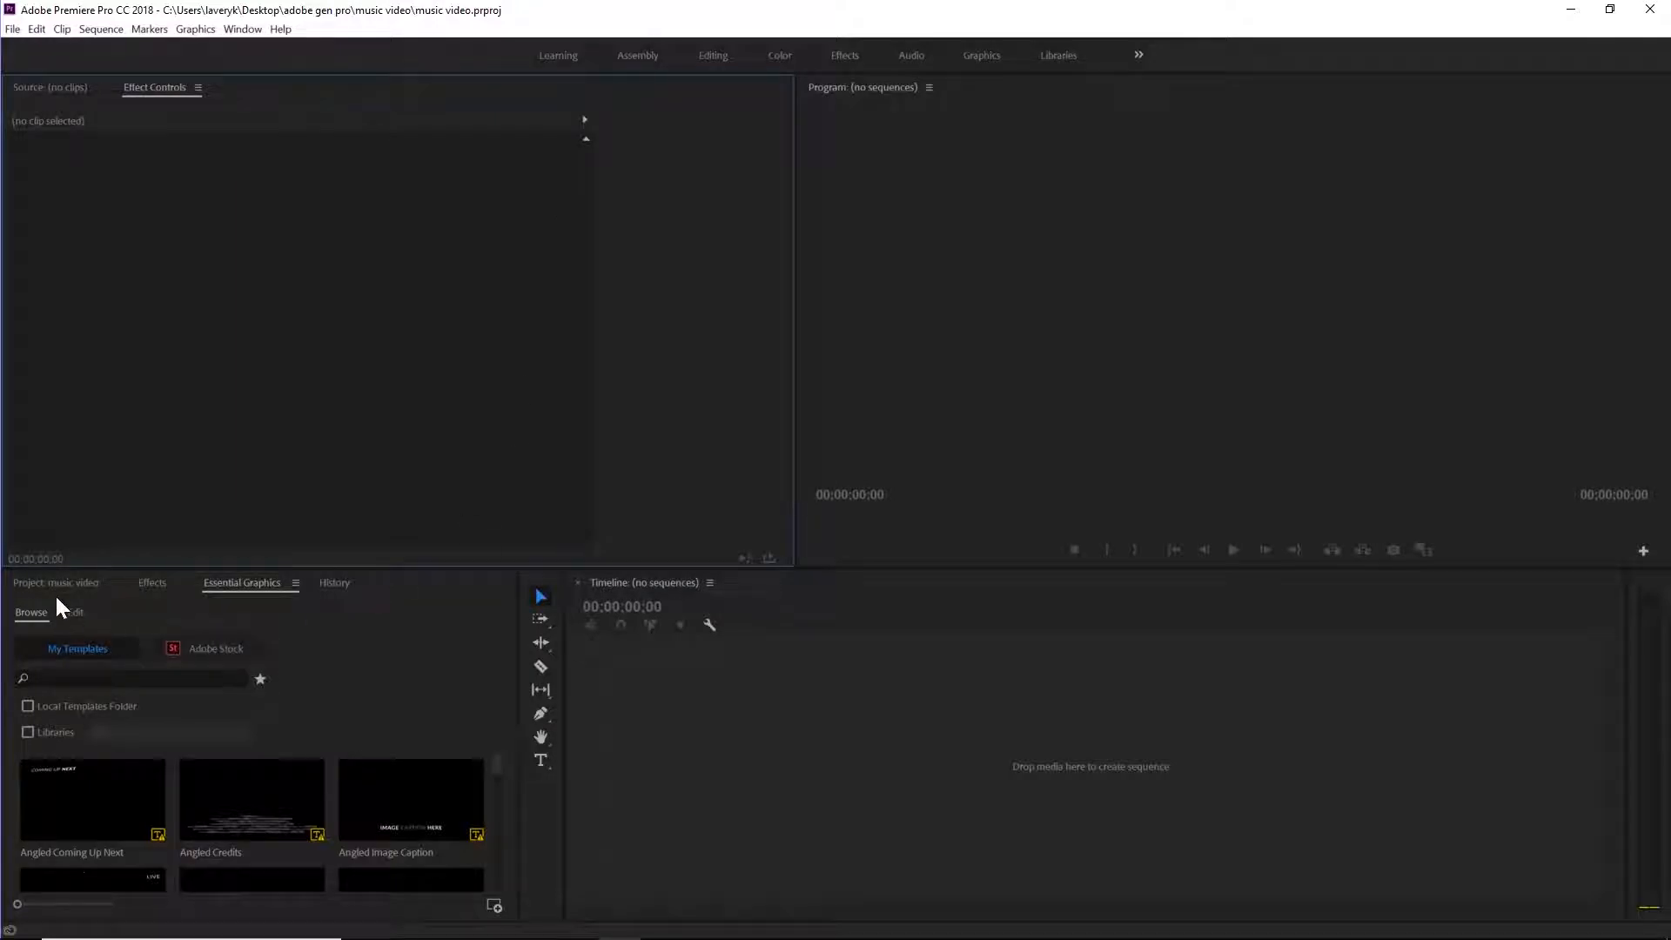
- Import the song space gravity.mp3 from the audio folder into the project
{"action": "left_click", "coordinate": [54, 582]}
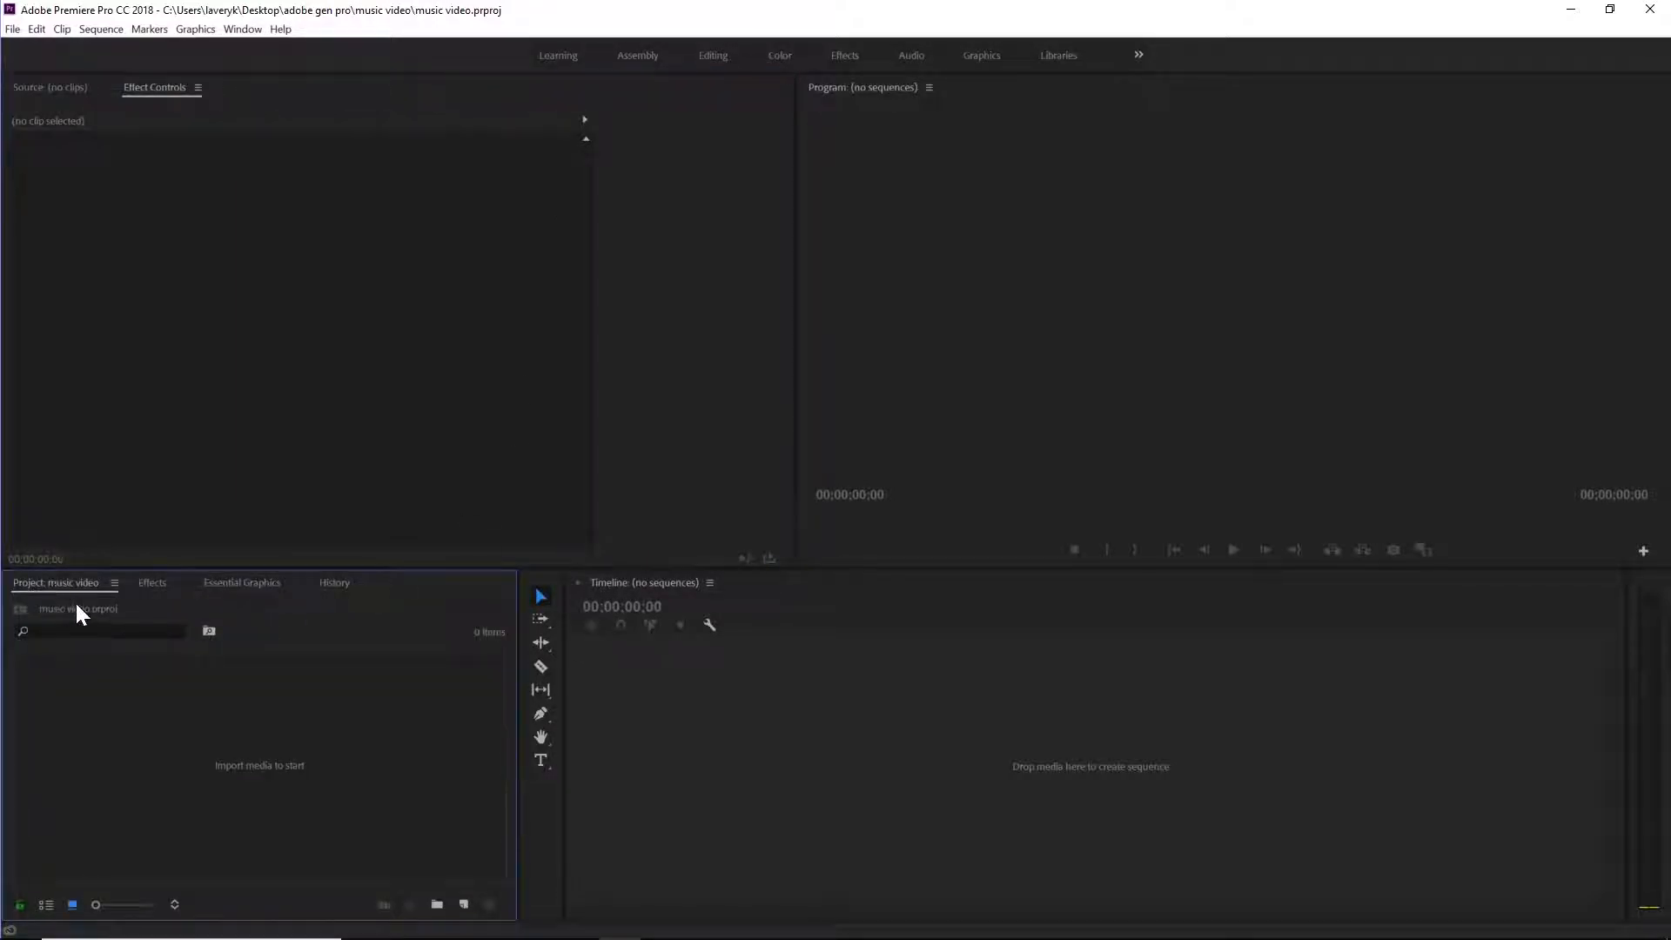
{"action": "right_click", "coordinate": [294, 757]}
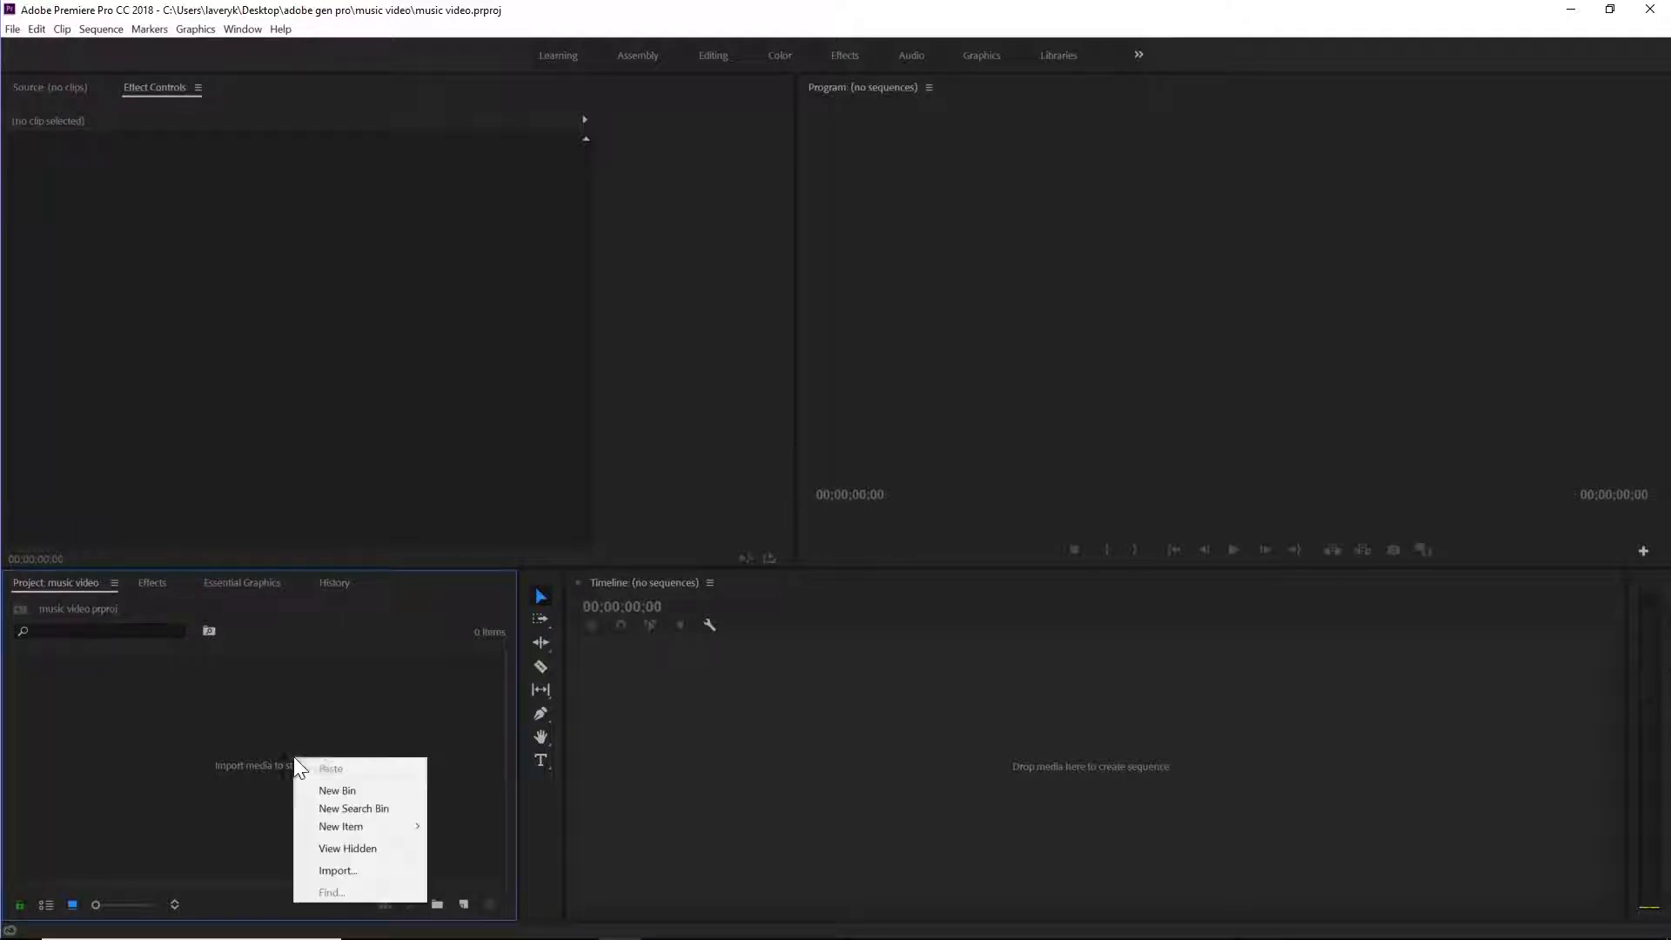
{"action": "left_click", "coordinate": [357, 873]}
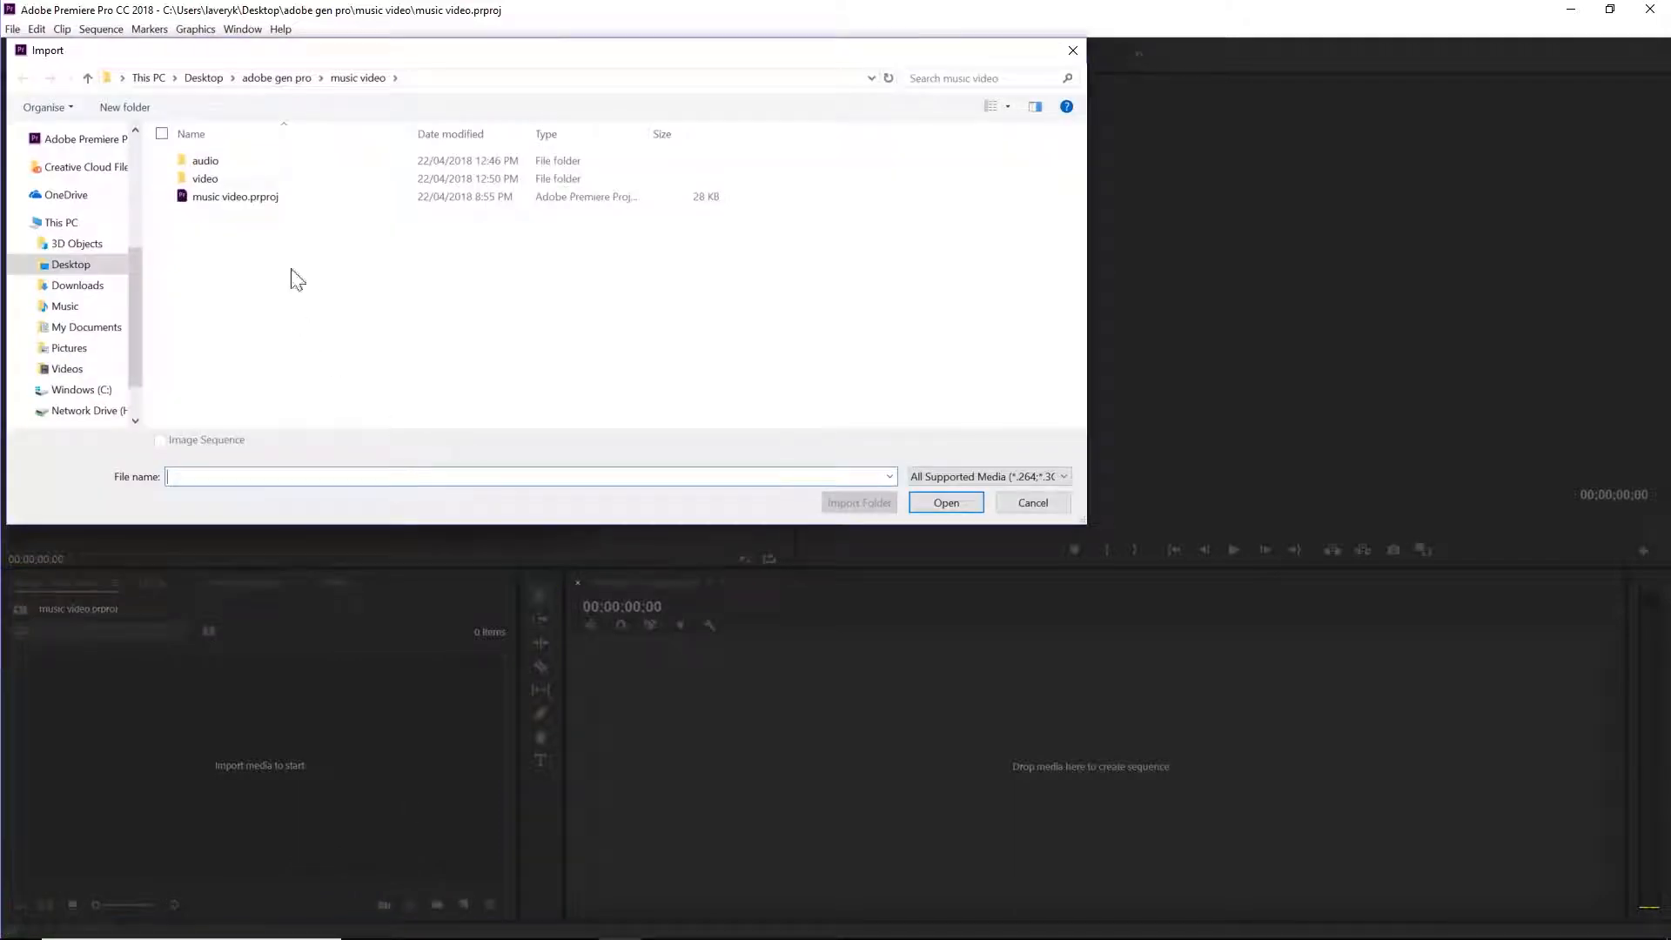
{"action": "left_click", "coordinate": [224, 164]}
{"action": "double_click", "coordinate": [224, 162]}
{"action": "double_click", "coordinate": [223, 162]}
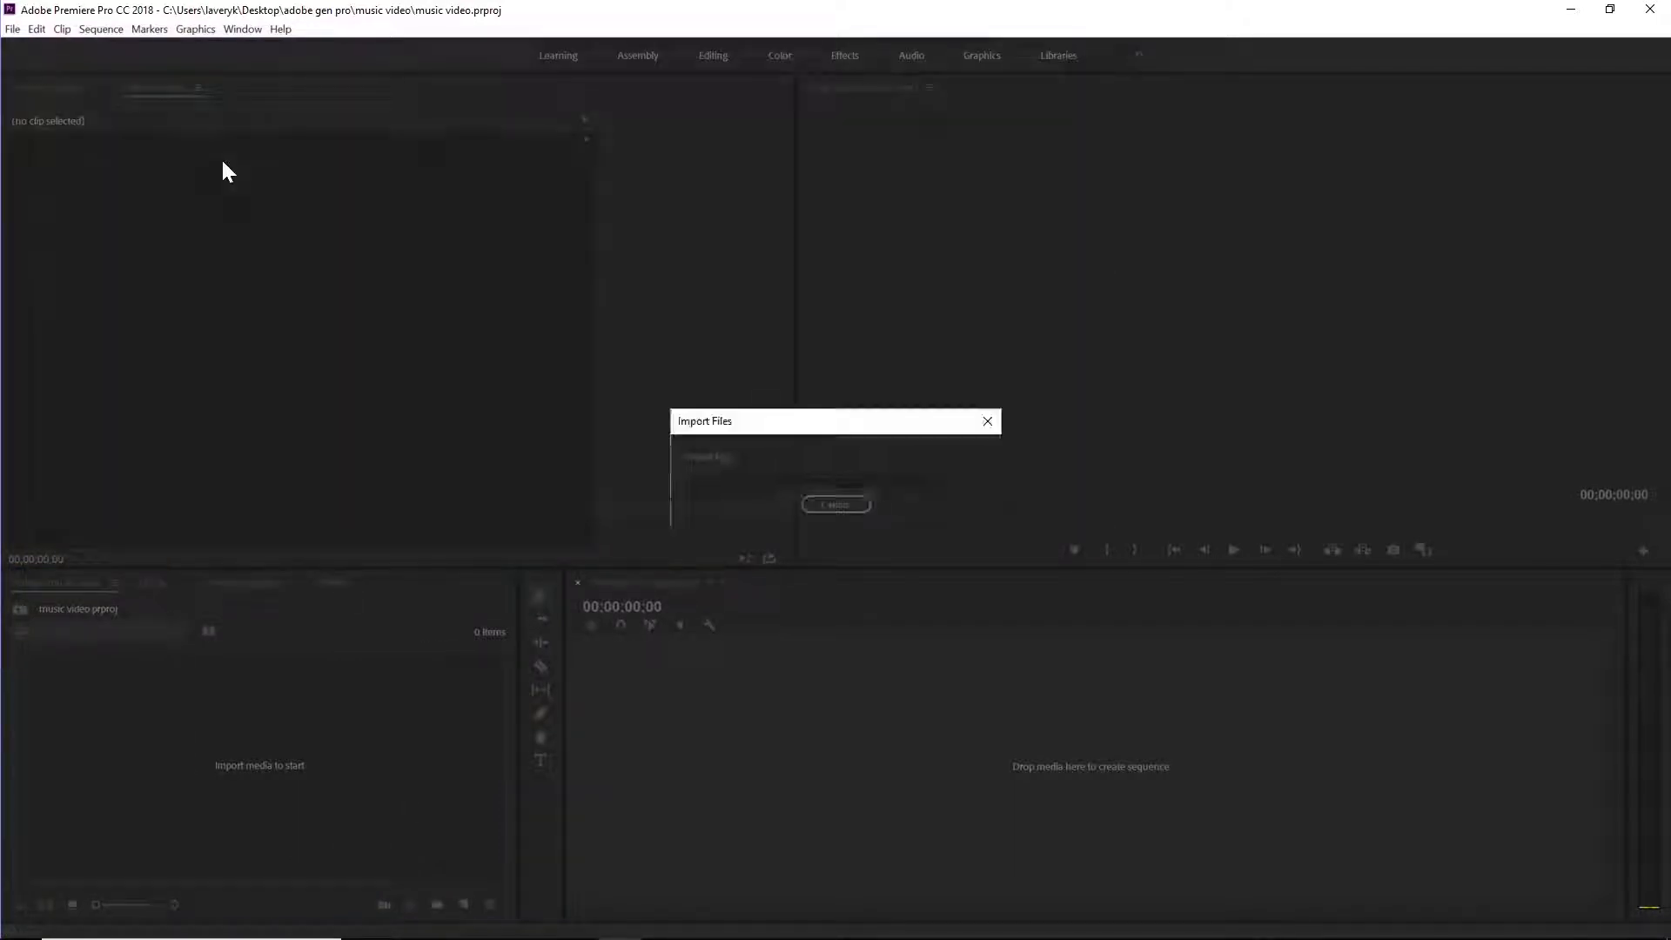
- Import all the footage clips from the video folder into the project and clear the selection
{"action": "double_click", "coordinate": [328, 811]}
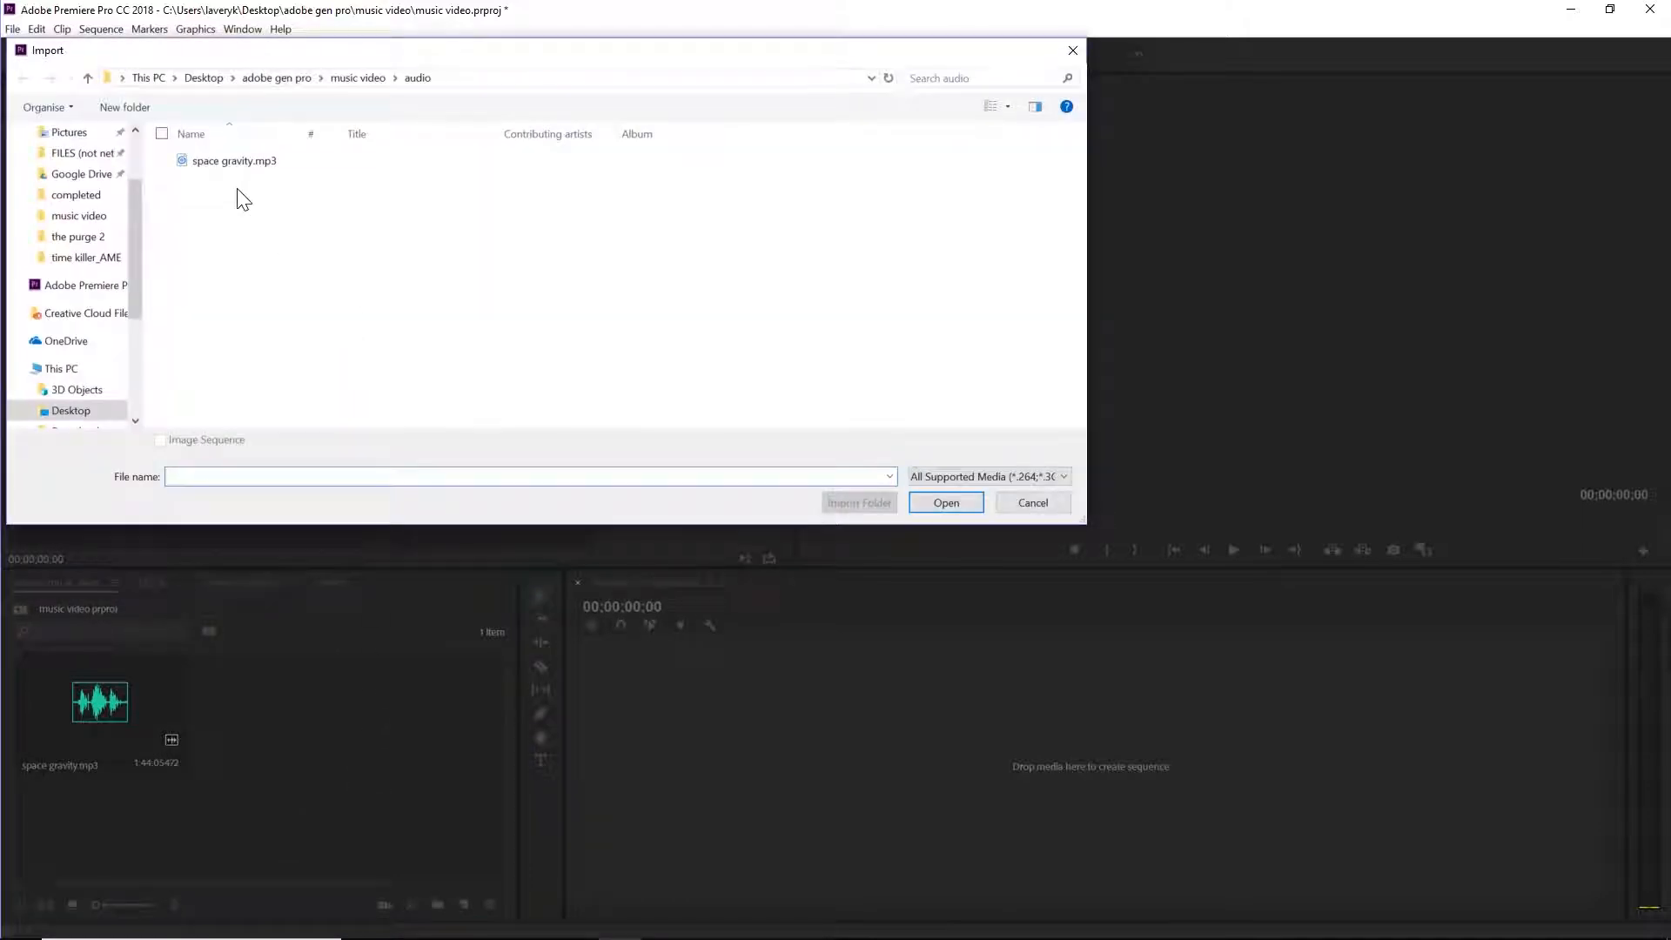
{"action": "key", "text": "BackSpace"}
{"action": "double_click", "coordinate": [237, 188]}
{"action": "double_click", "coordinate": [236, 188]}
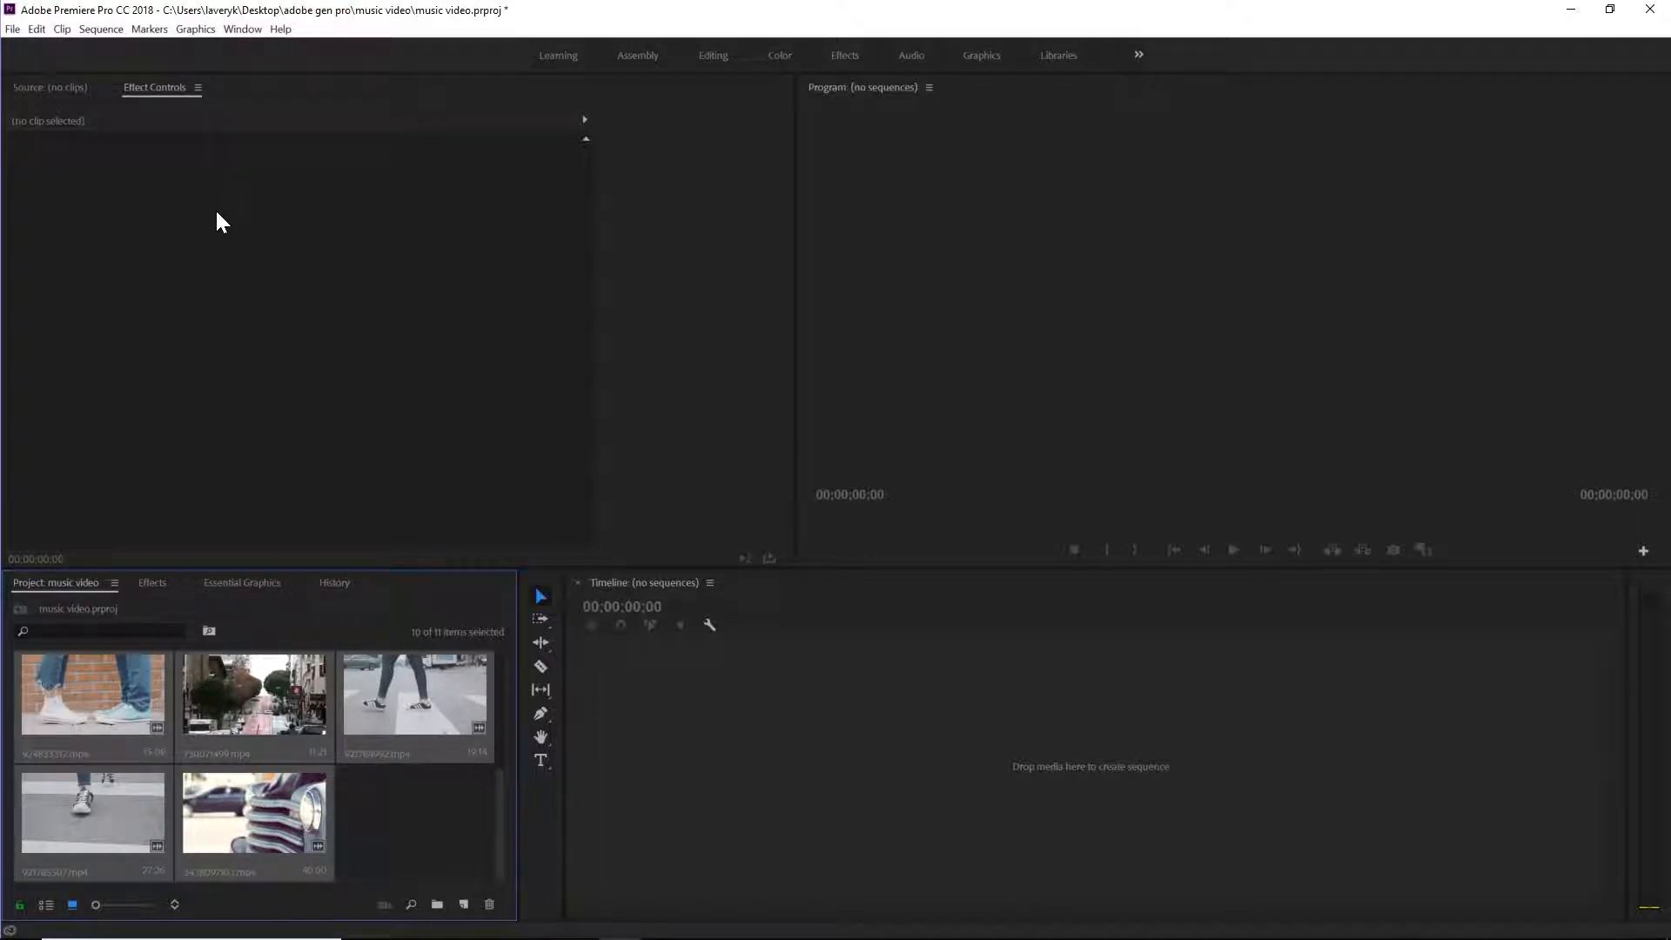
{"action": "left_click", "coordinate": [394, 805]}
{"action": "scroll", "coordinate": [396, 807], "scroll_direction": "up", "scroll_amount": 3}
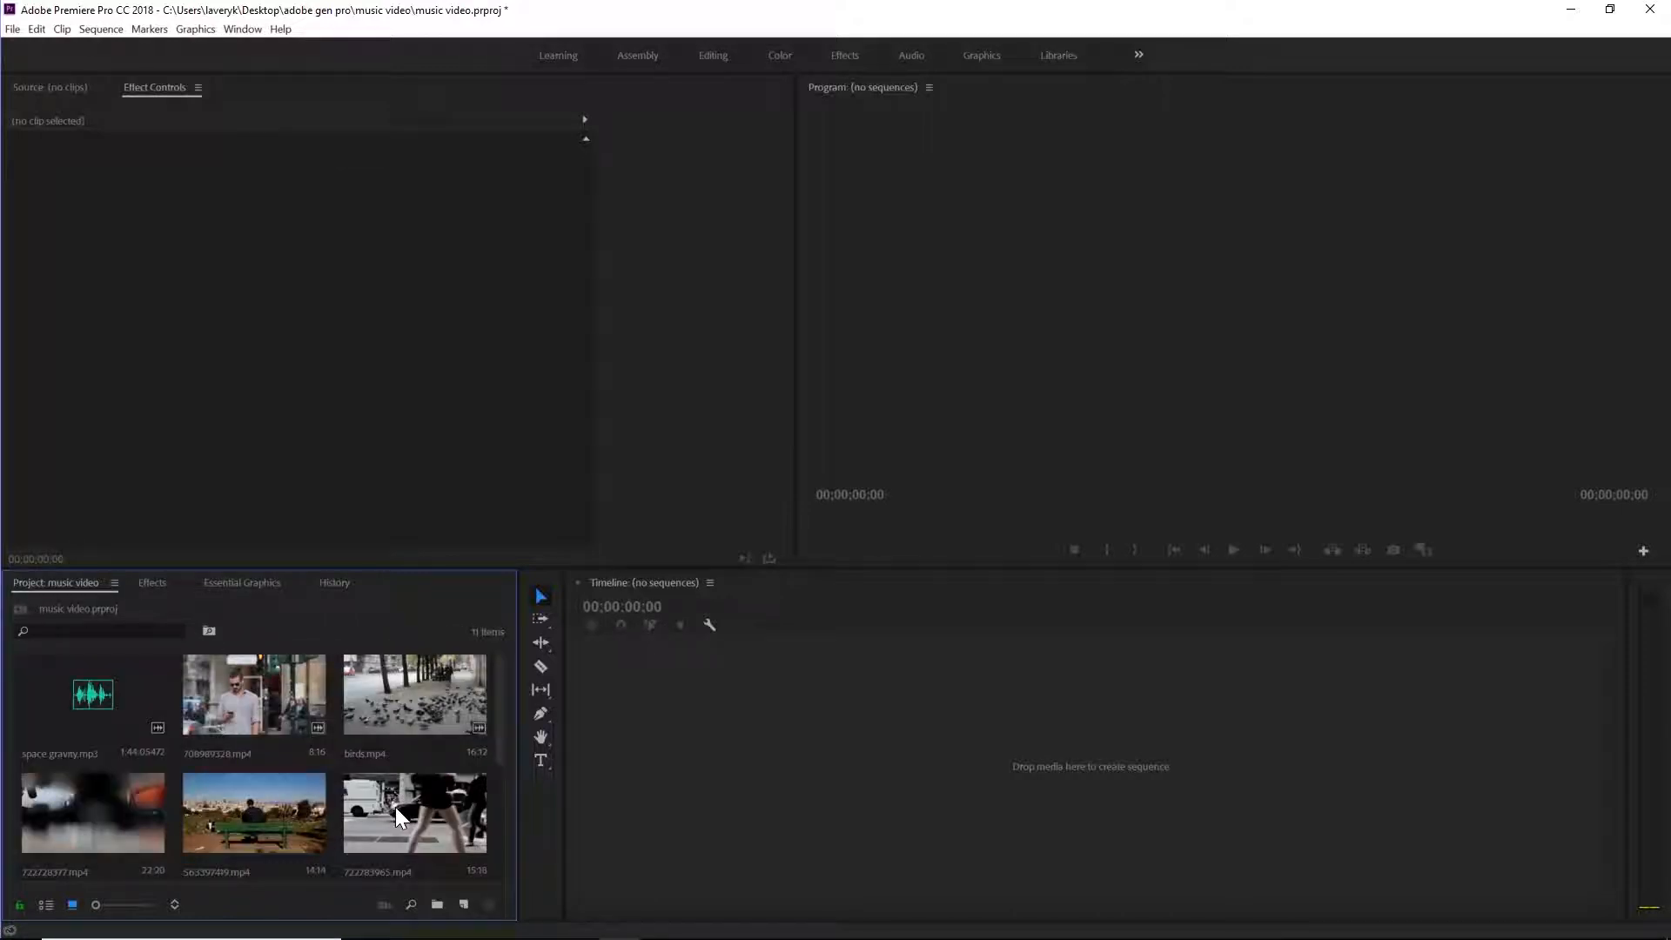
- Create a new sequence from the skateboard clip 722728377.mp4, keeping the project media in icon view
{"action": "left_click", "coordinate": [97, 808]}
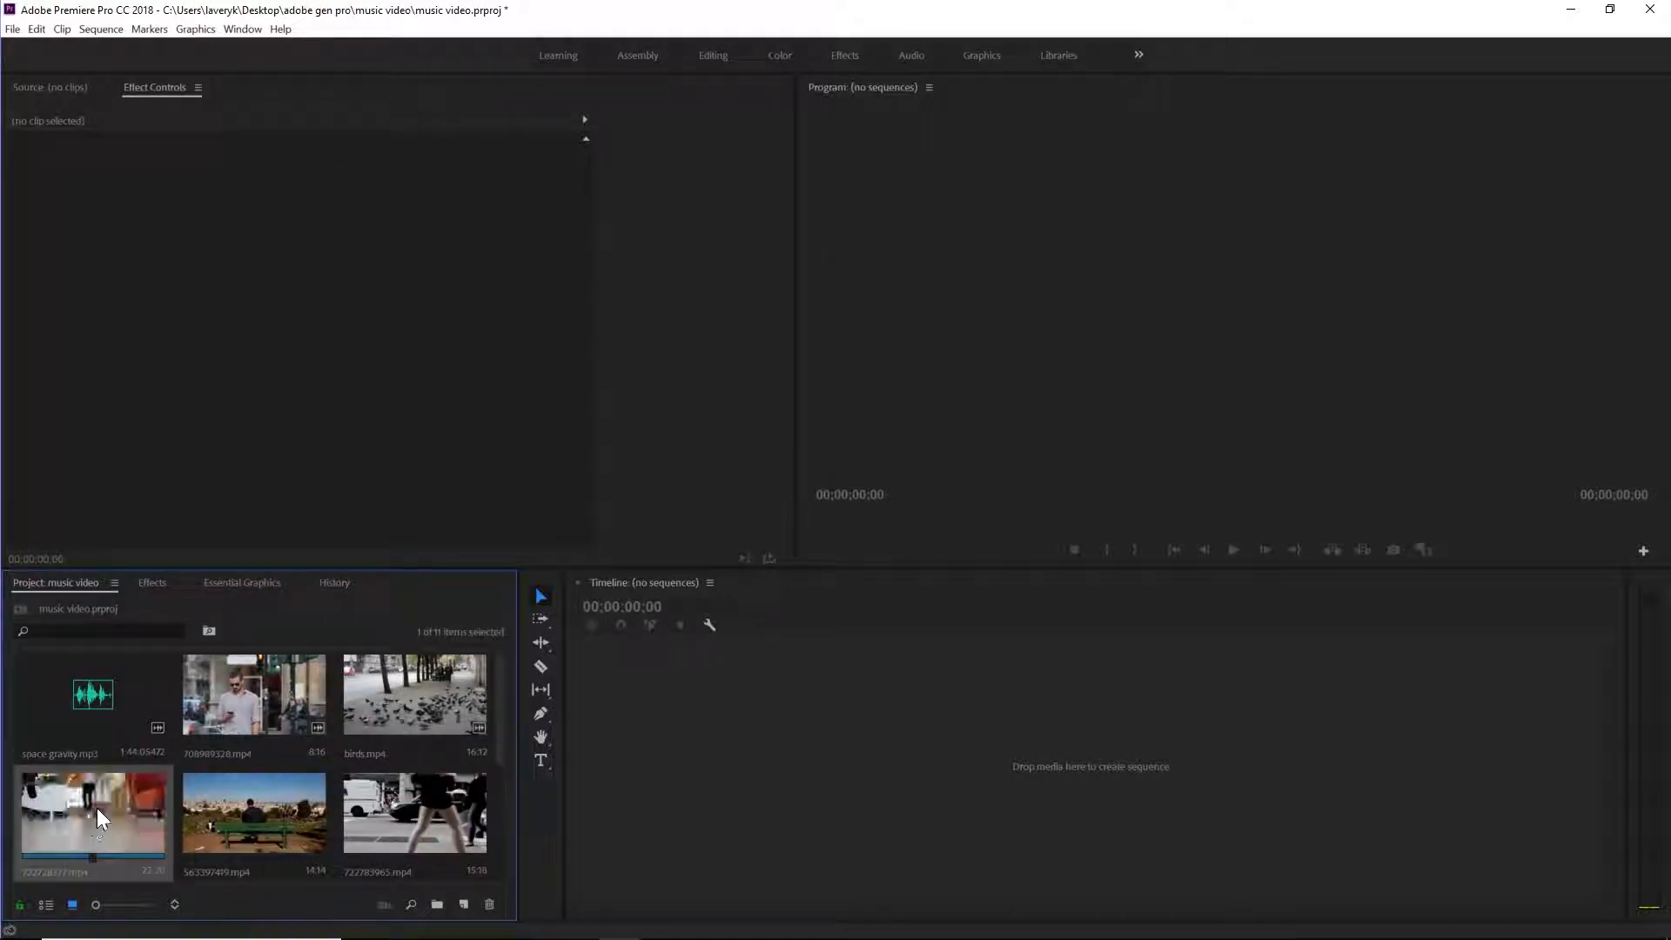
{"action": "left_click", "coordinate": [47, 907]}
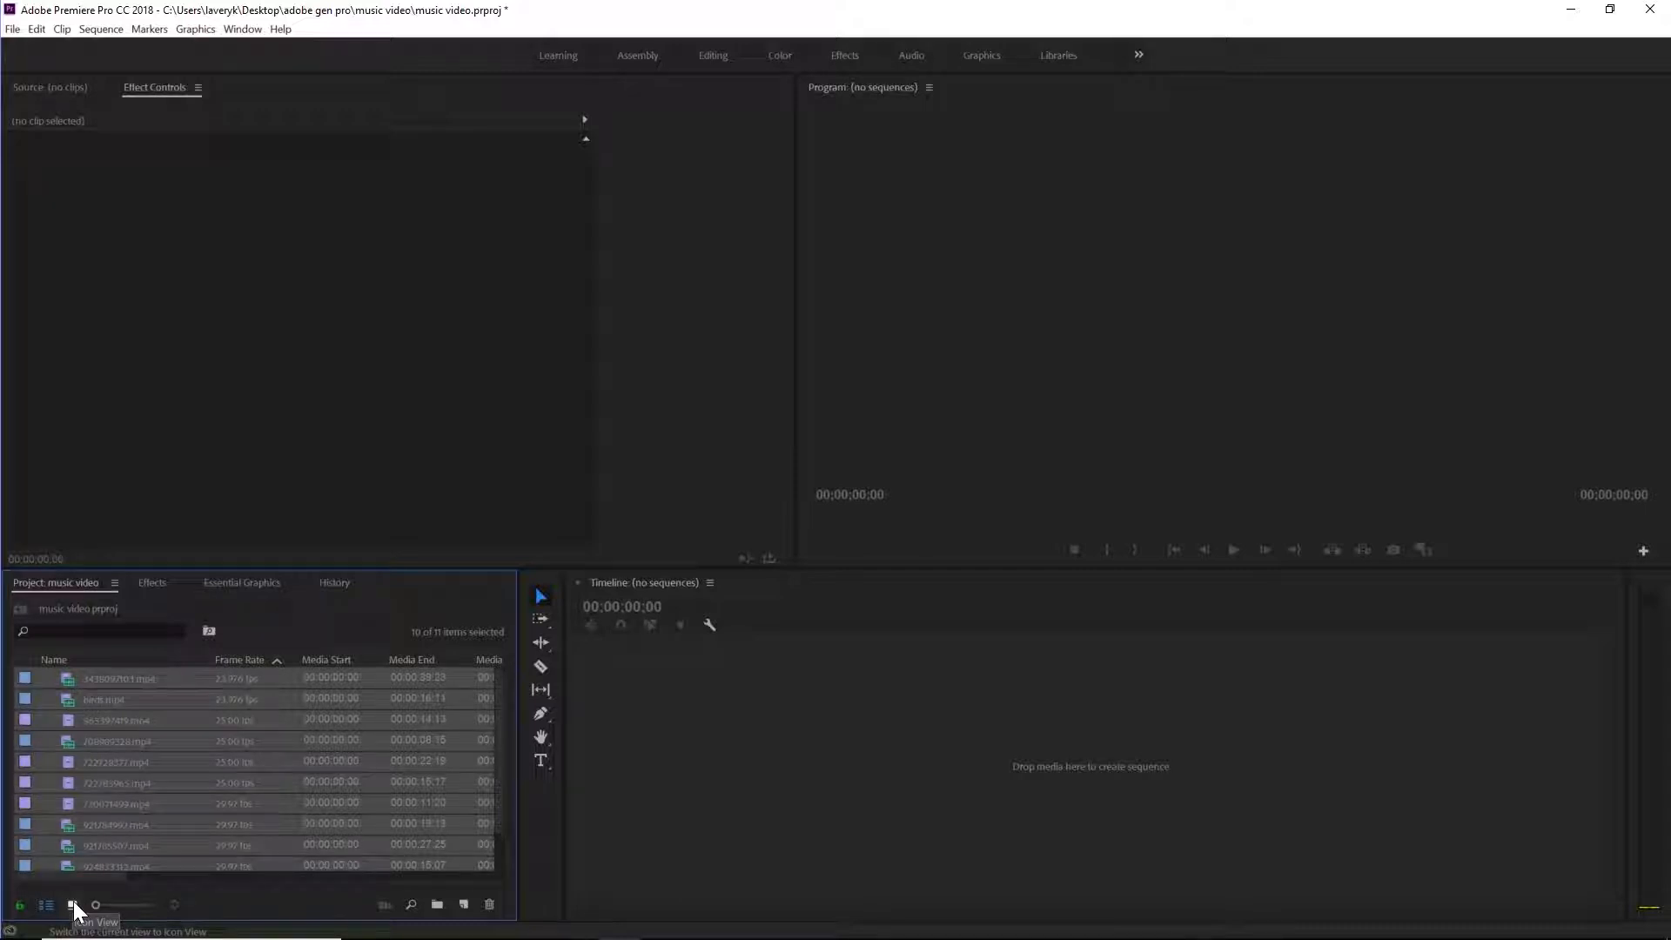
{"action": "left_click", "coordinate": [73, 906]}
{"action": "left_click", "coordinate": [126, 837]}
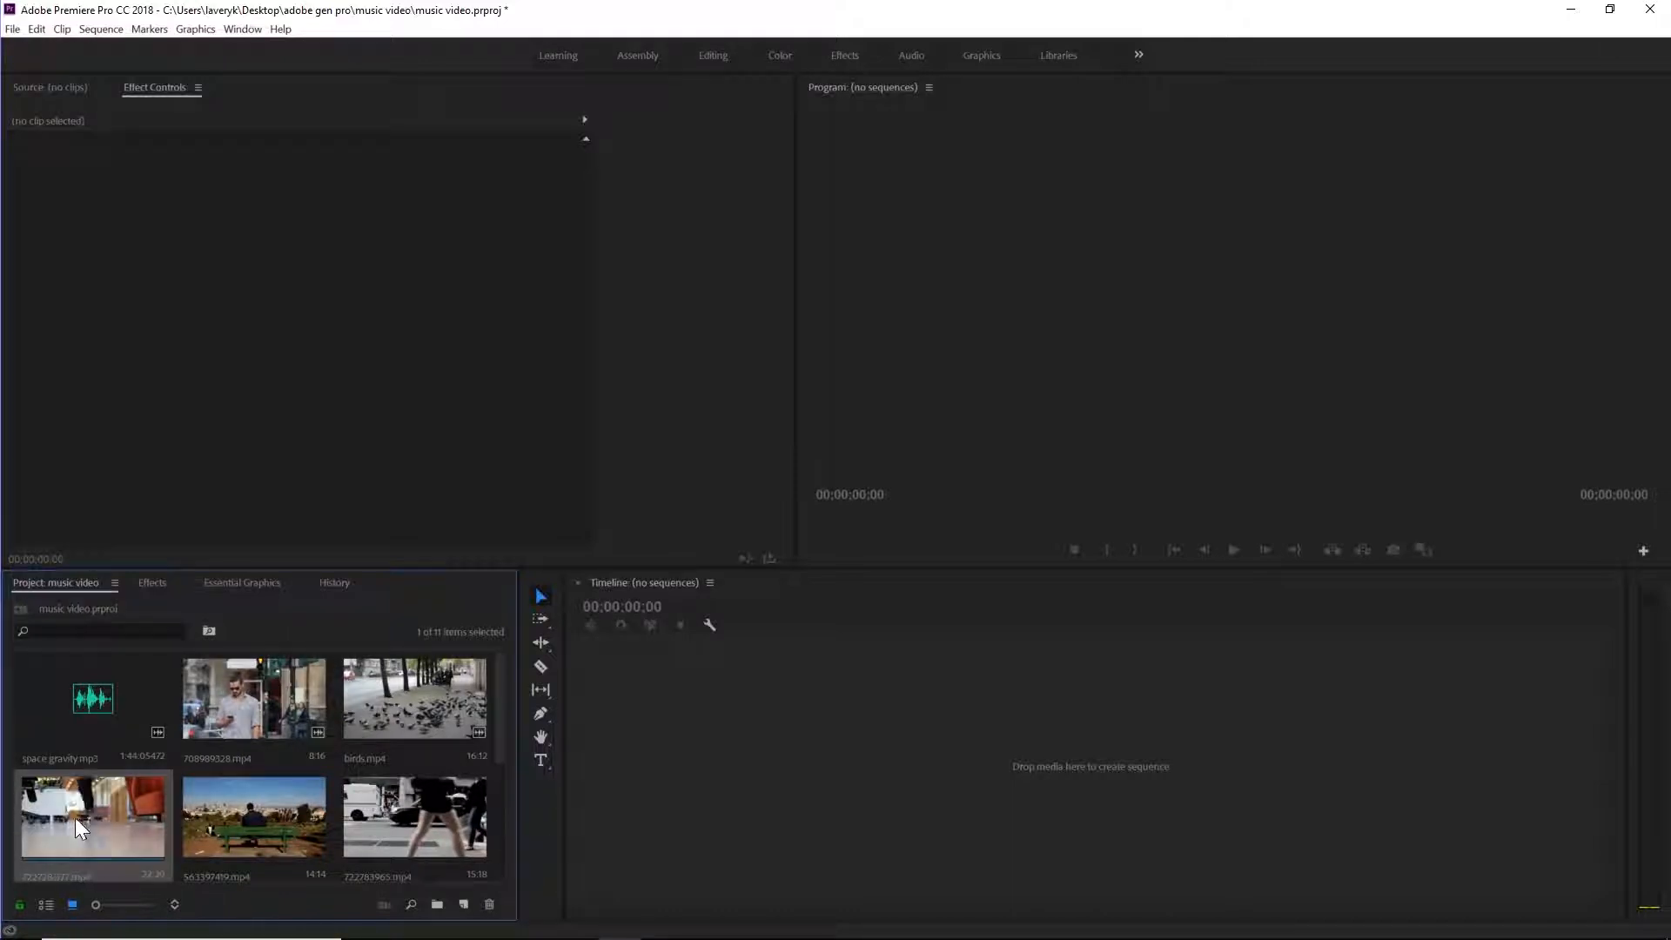
{"action": "right_click", "coordinate": [89, 818]}
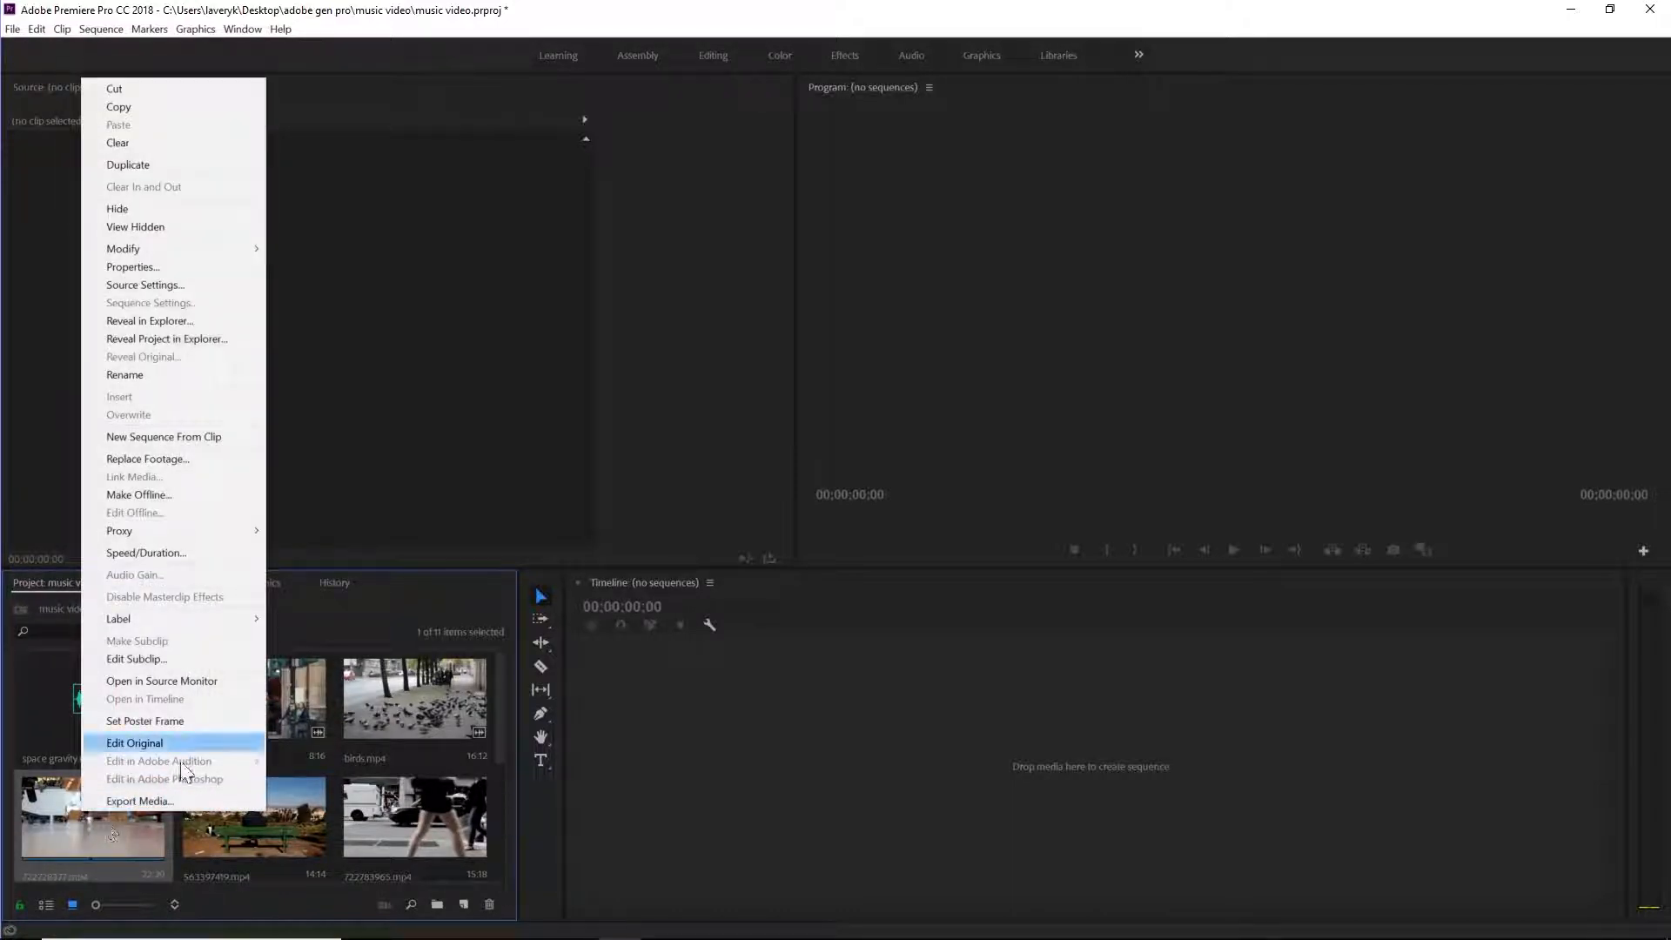
{"action": "left_click", "coordinate": [197, 437]}
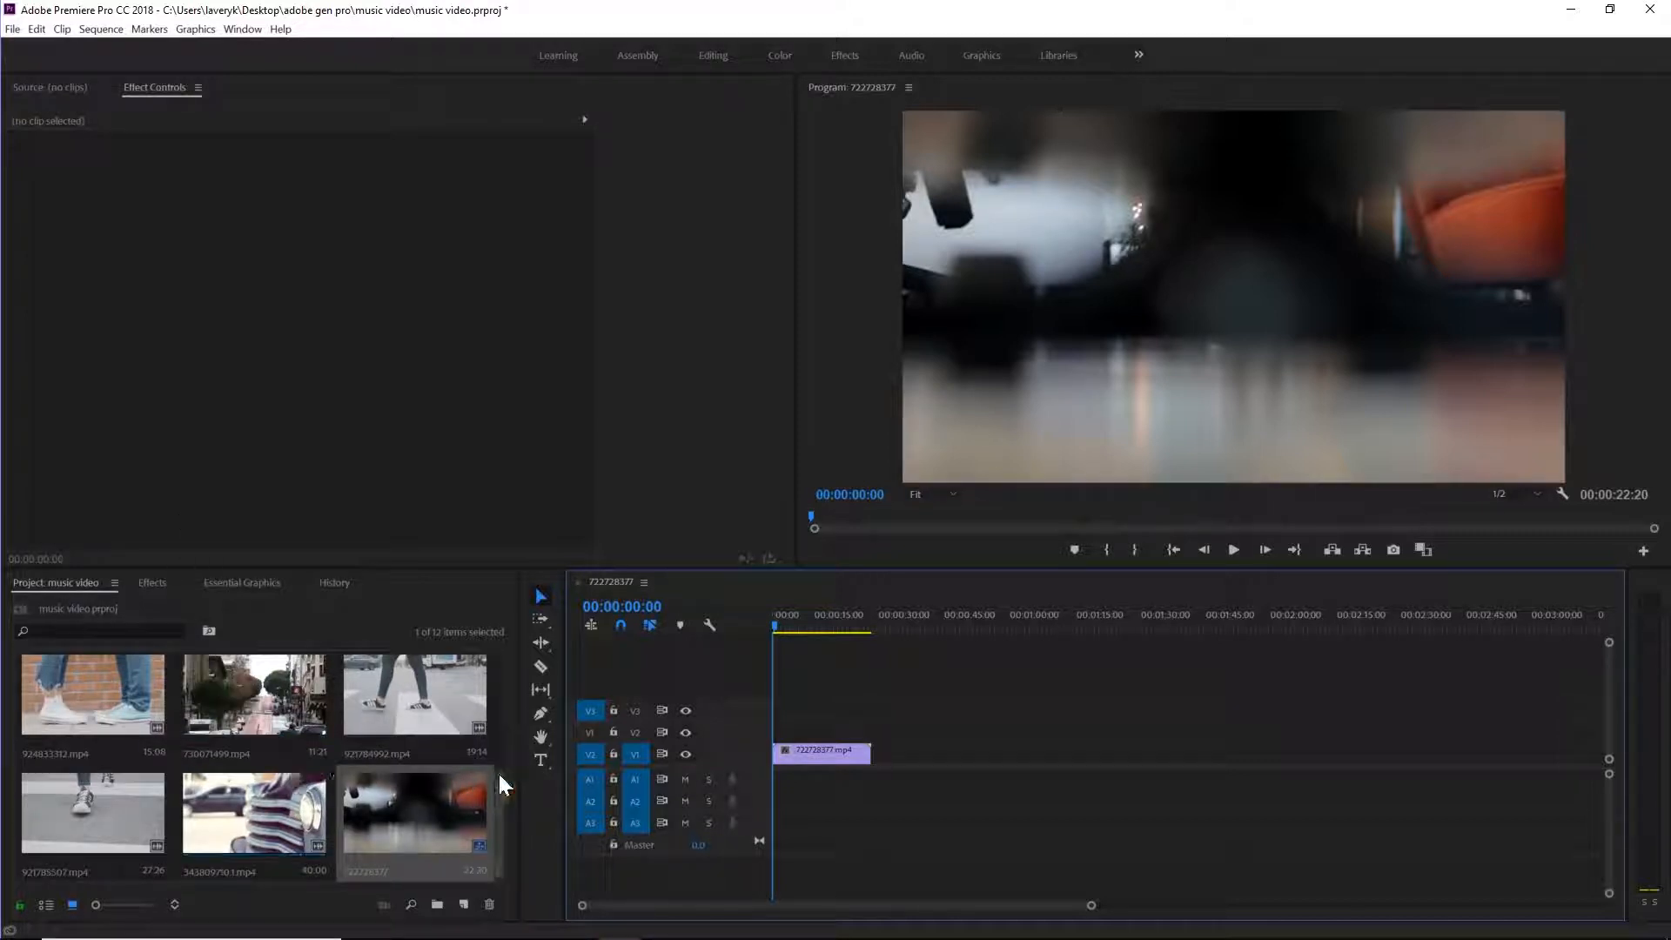
- Place space gravity.mp3 on audio track A1 at the start of the sequence
{"action": "scroll", "coordinate": [498, 771], "scroll_direction": "up", "scroll_amount": 3}
{"action": "scroll", "coordinate": [498, 772], "scroll_direction": "up", "scroll_amount": 2}
{"action": "left_click_drag", "start_coordinate": [141, 709], "coordinate": [801, 786]}
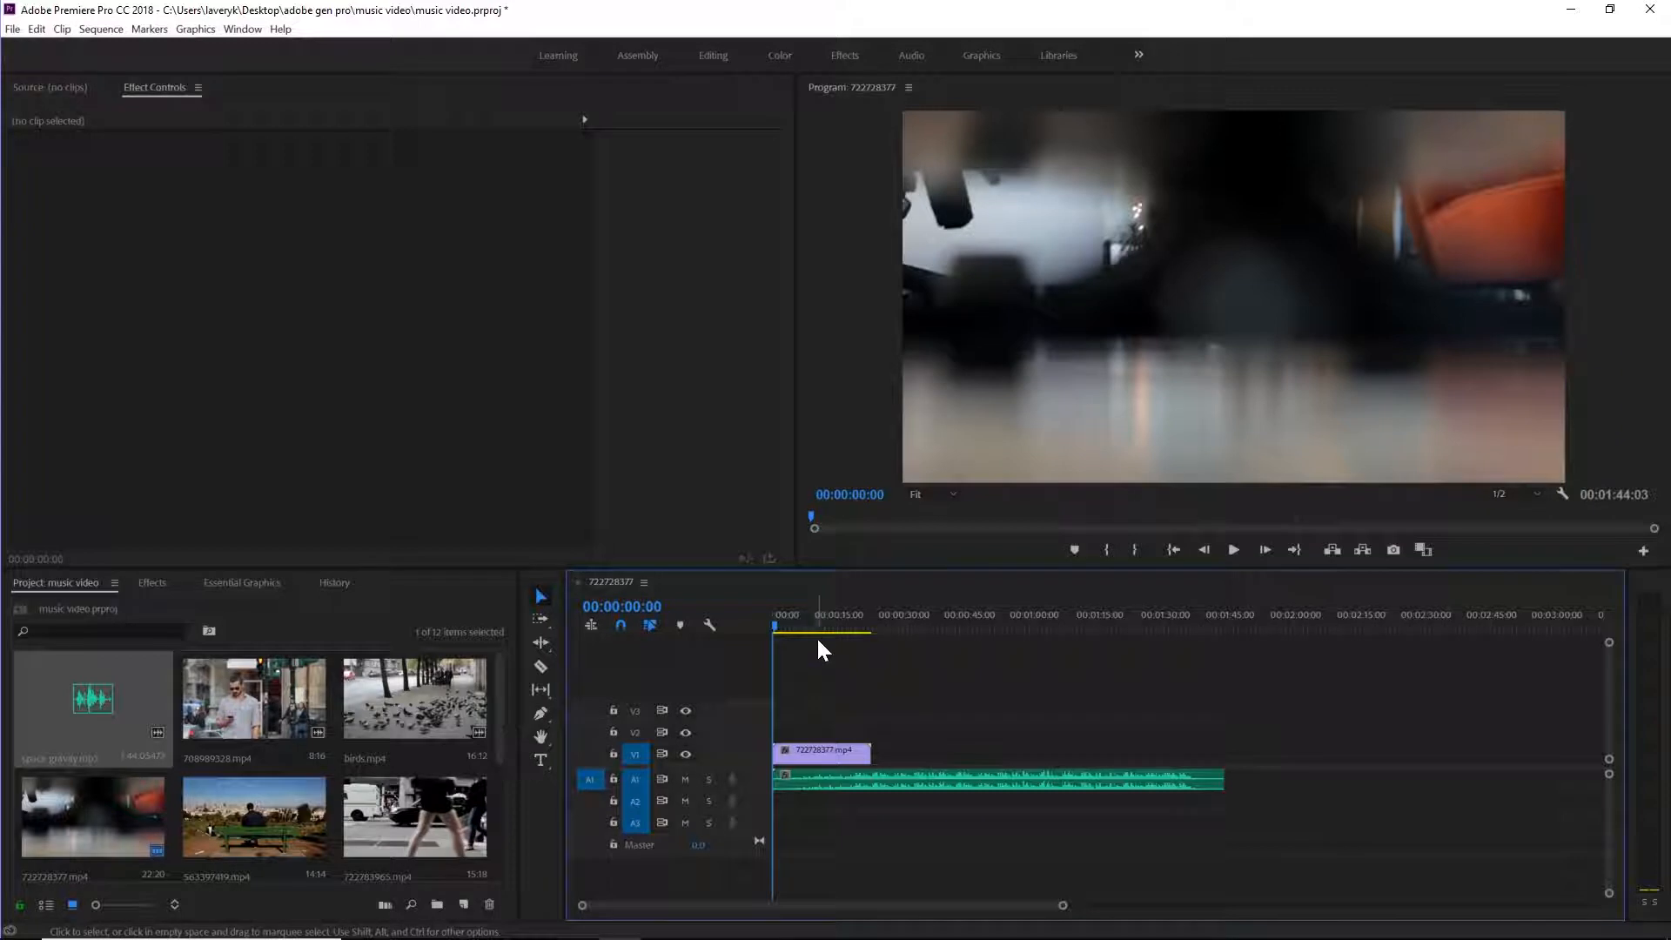
- Play the opening of the sequence at 1/2 playback resolution and listen for a beat to cut on
{"action": "key", "text": "space"}
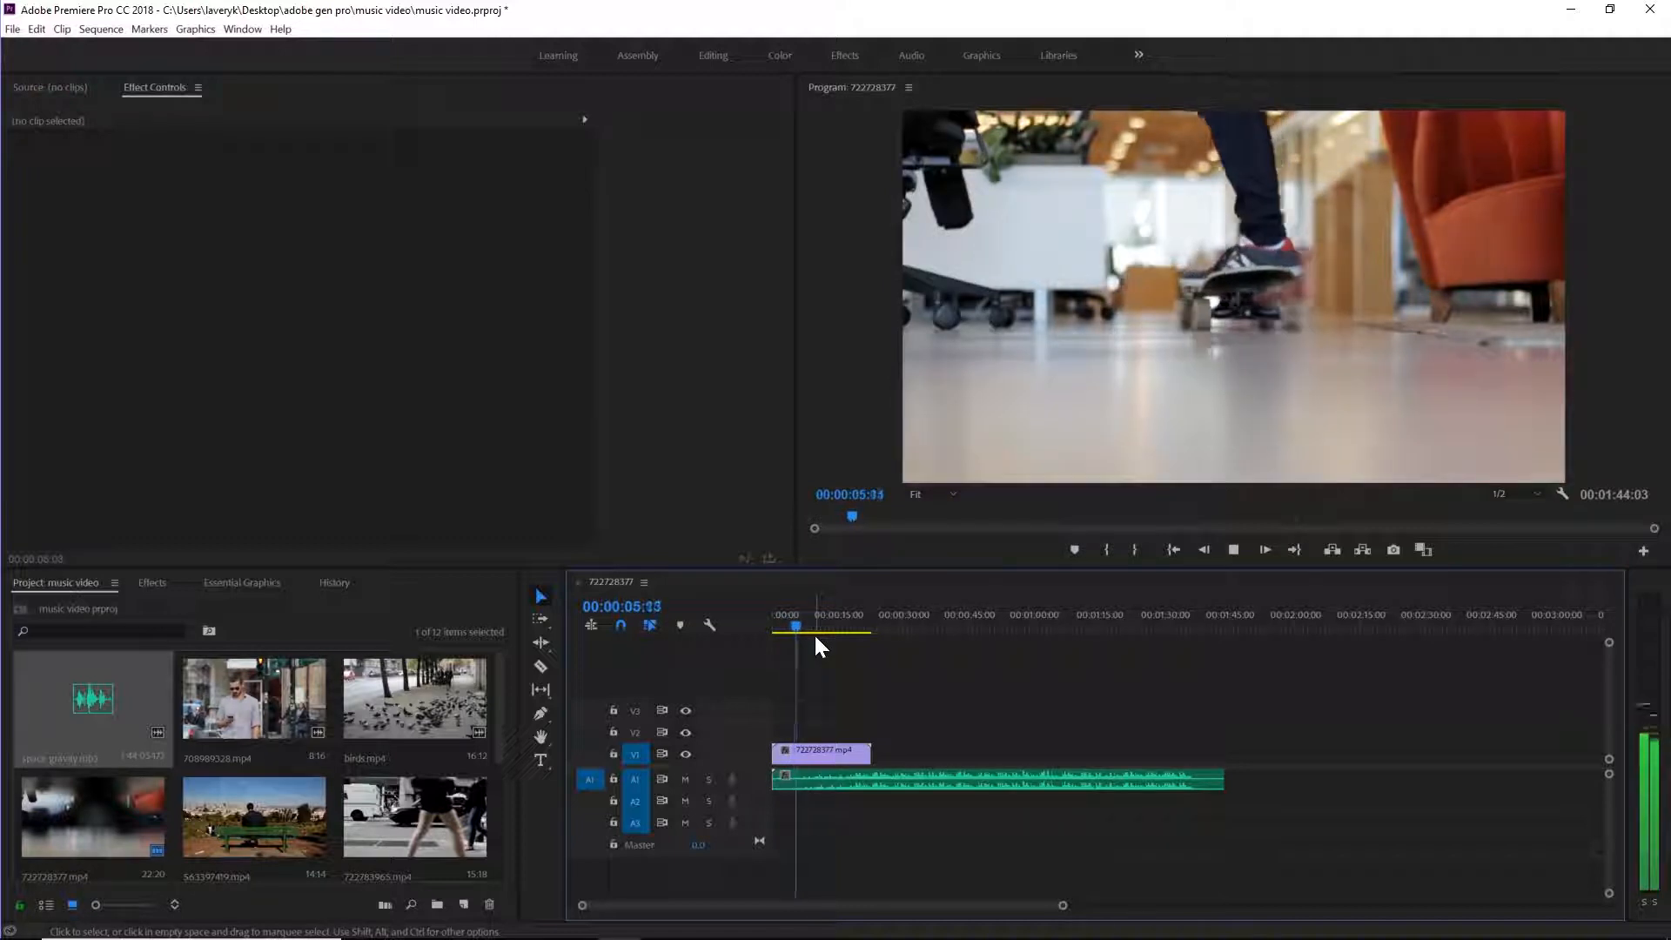
{"action": "key", "text": "space"}
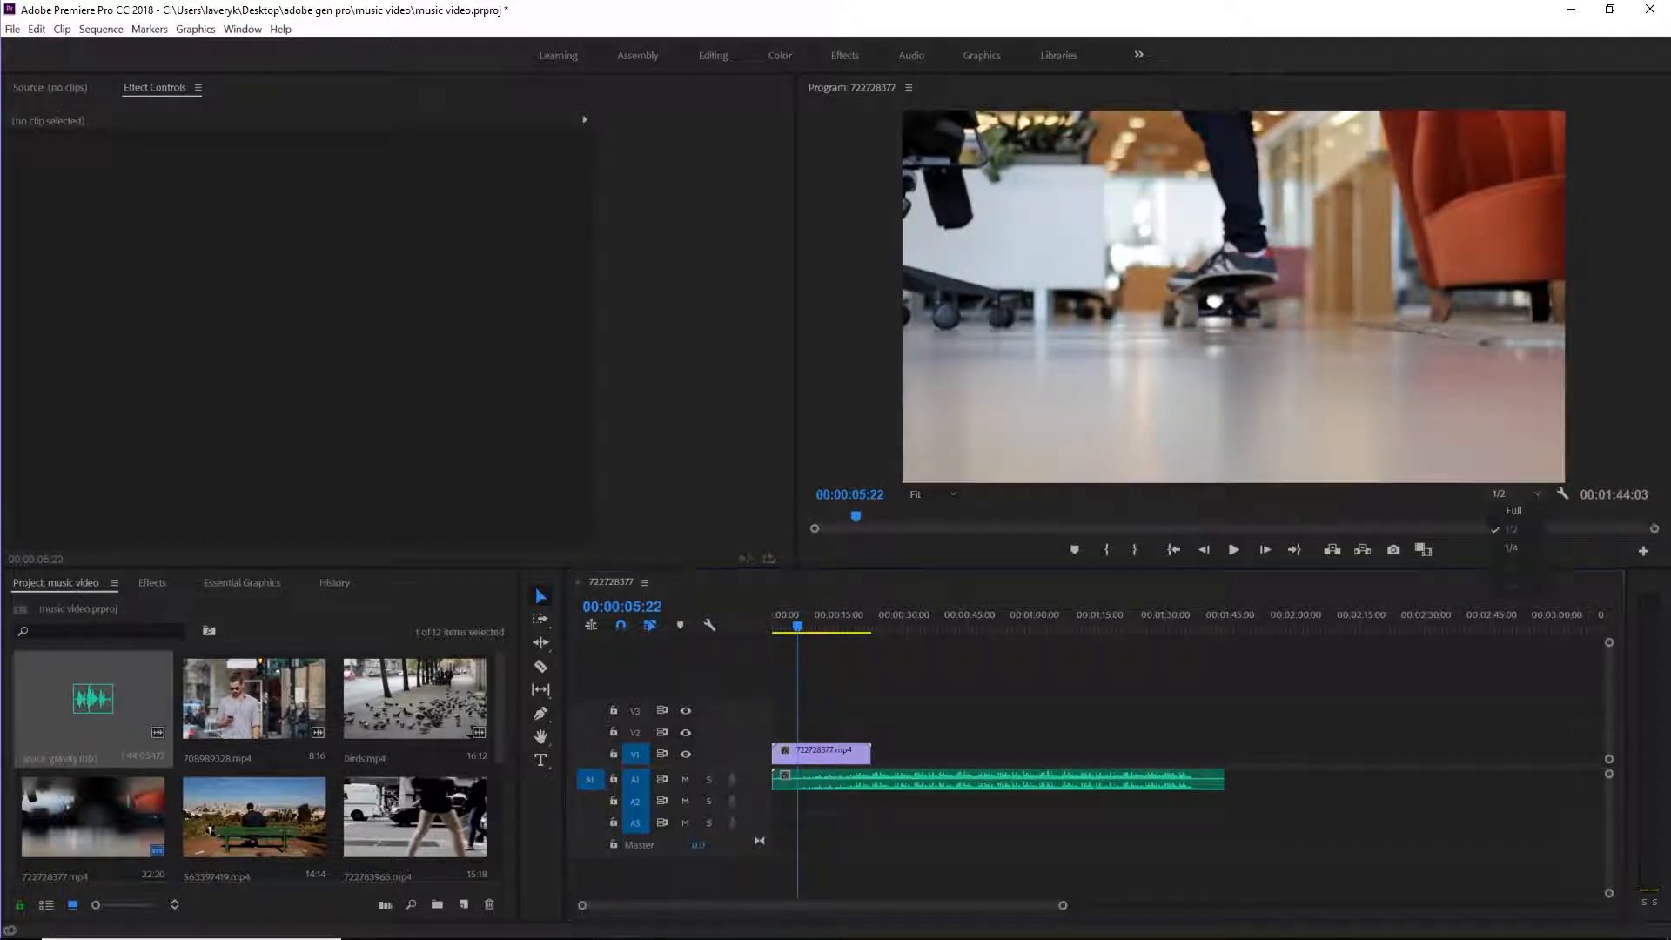
{"action": "left_click", "coordinate": [1522, 531]}
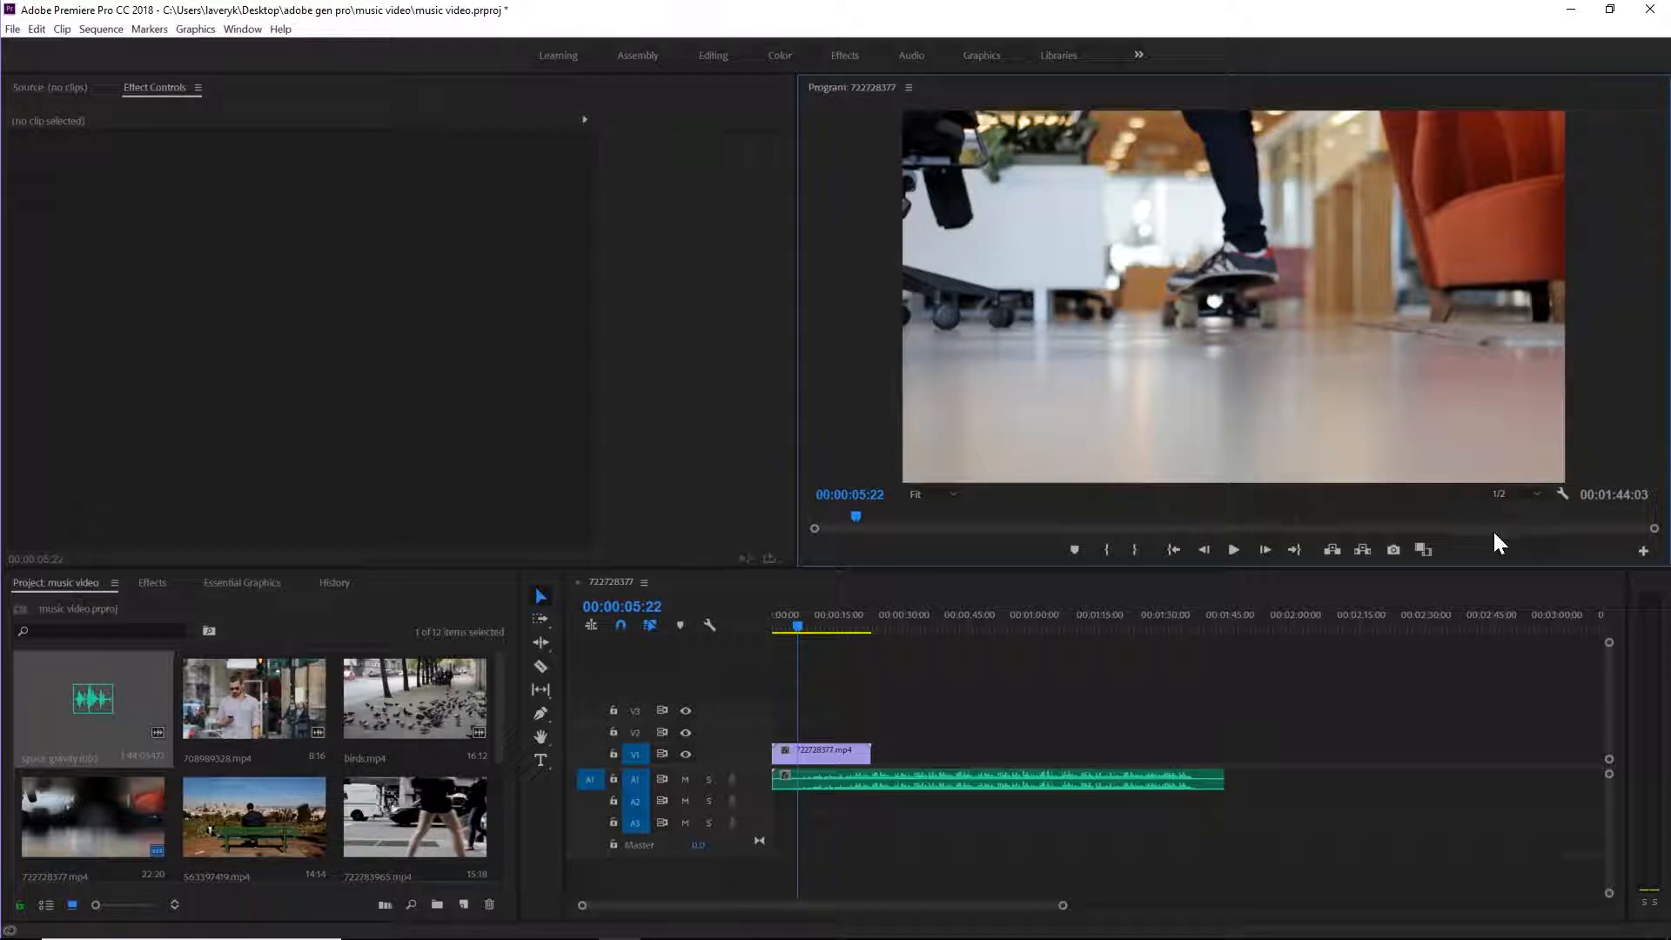
{"action": "key", "text": "space"}
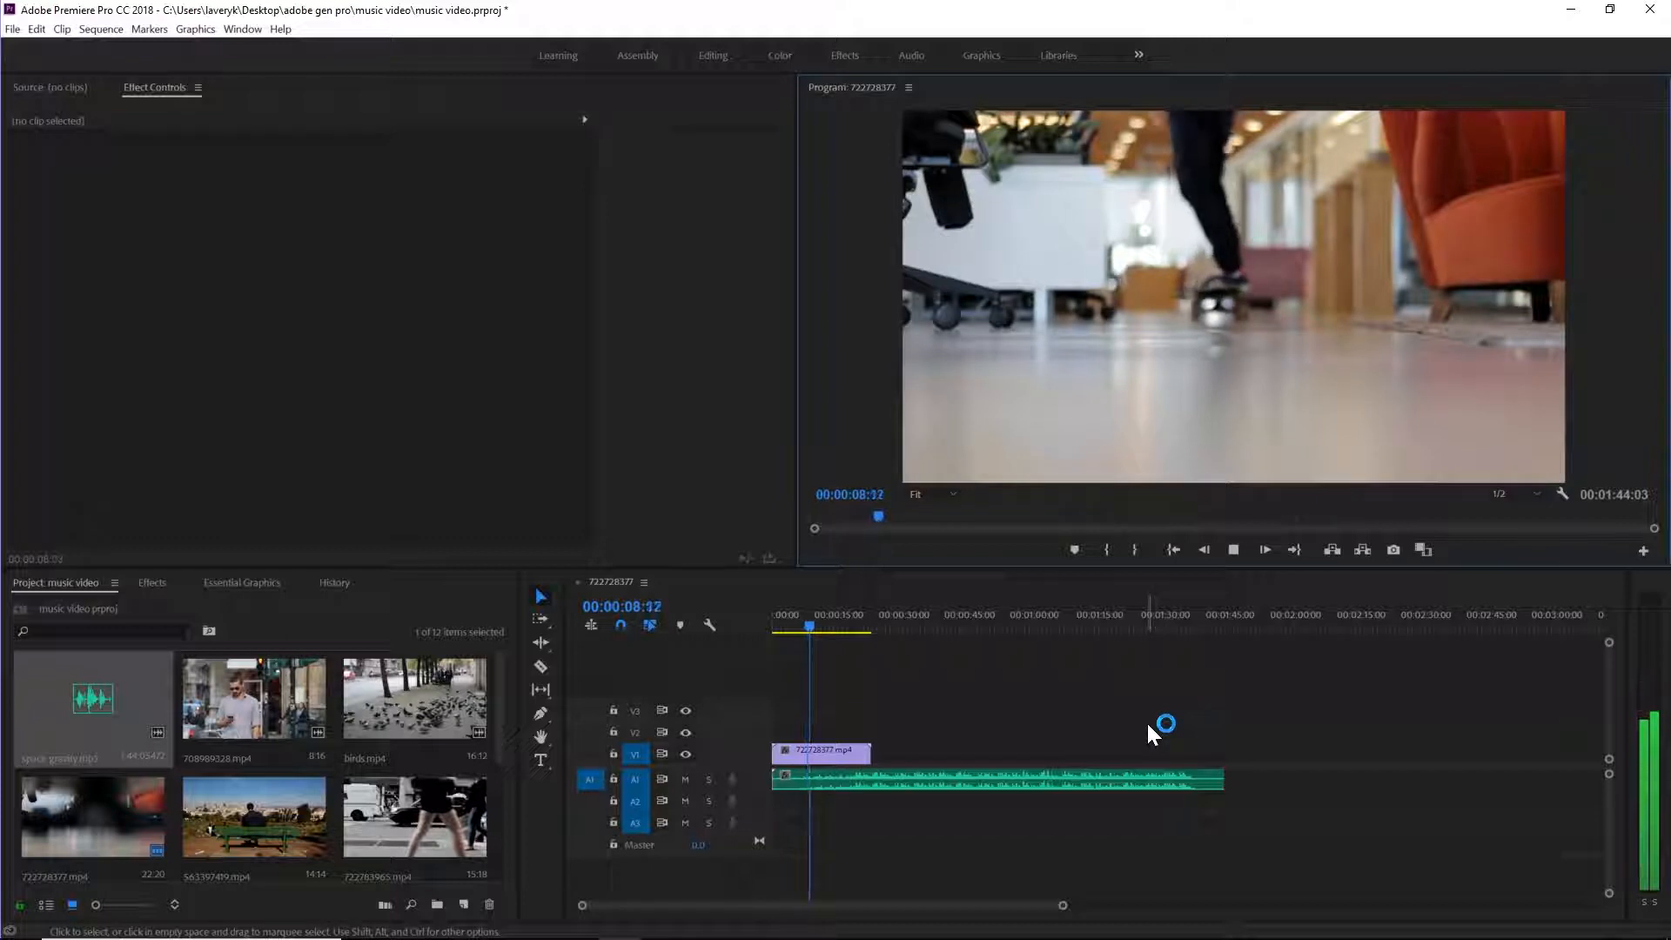
{"action": "key", "text": "space"}
{"action": "left_click", "coordinate": [810, 626]}
{"action": "left_click", "coordinate": [807, 629]}
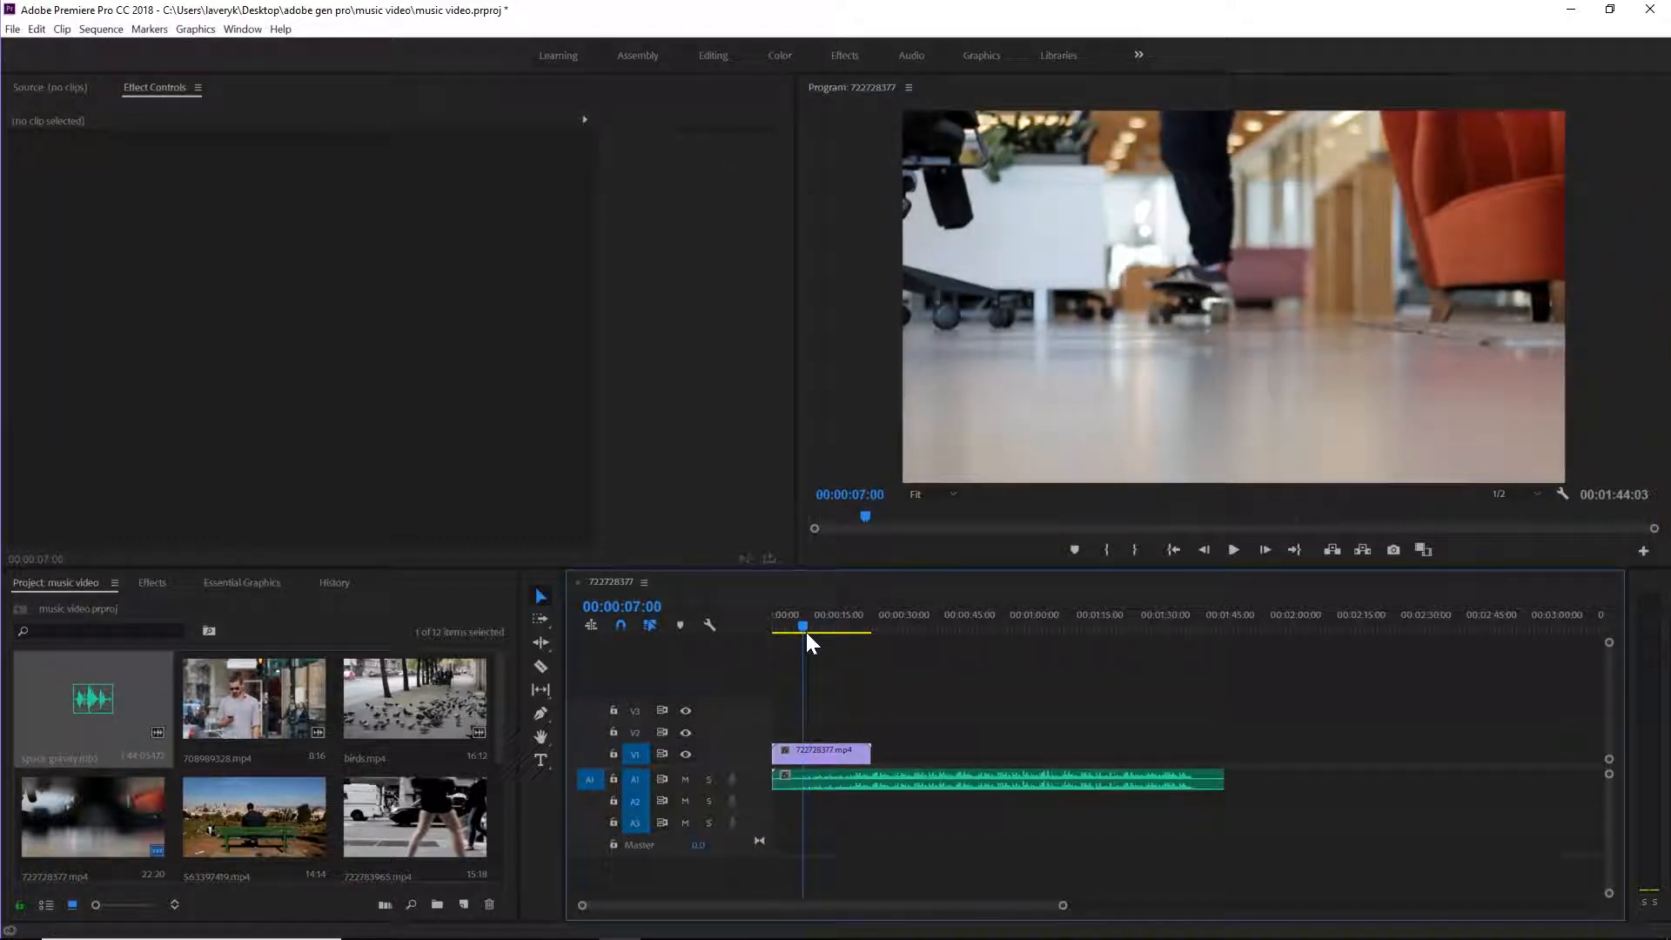
{"action": "key", "text": "space"}
{"action": "key", "text": "space"}
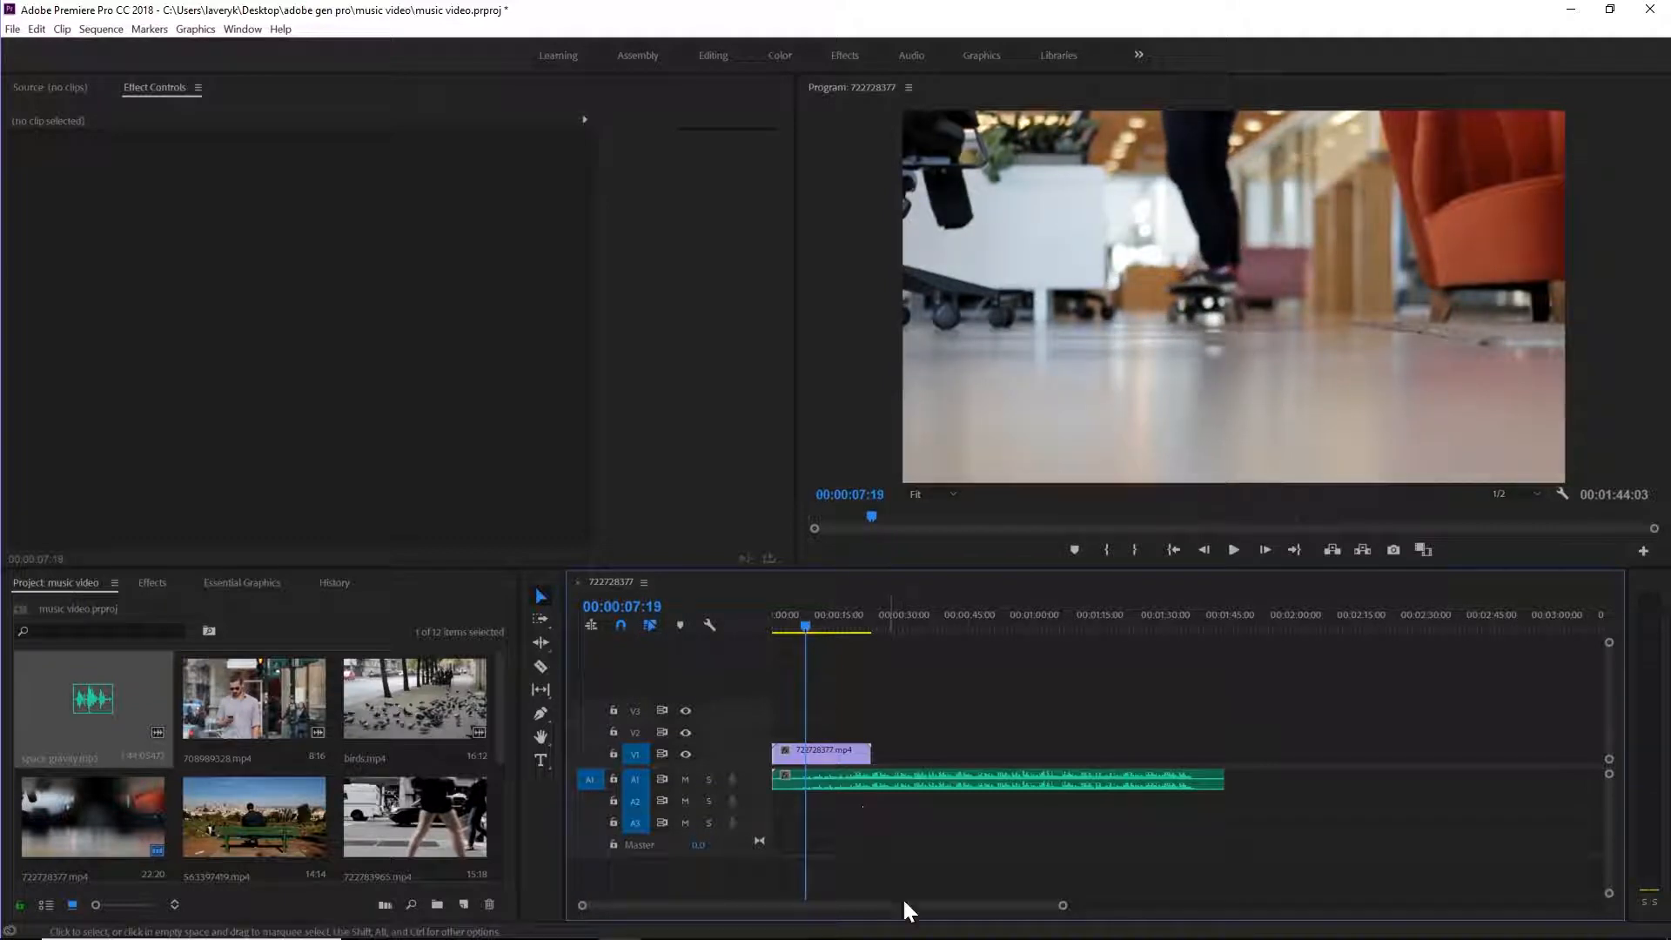
- Enlarge audio track A1 in the timeline so the song's waveform can be read in detail
{"action": "left_click_drag", "start_coordinate": [1065, 913], "coordinate": [1013, 930]}
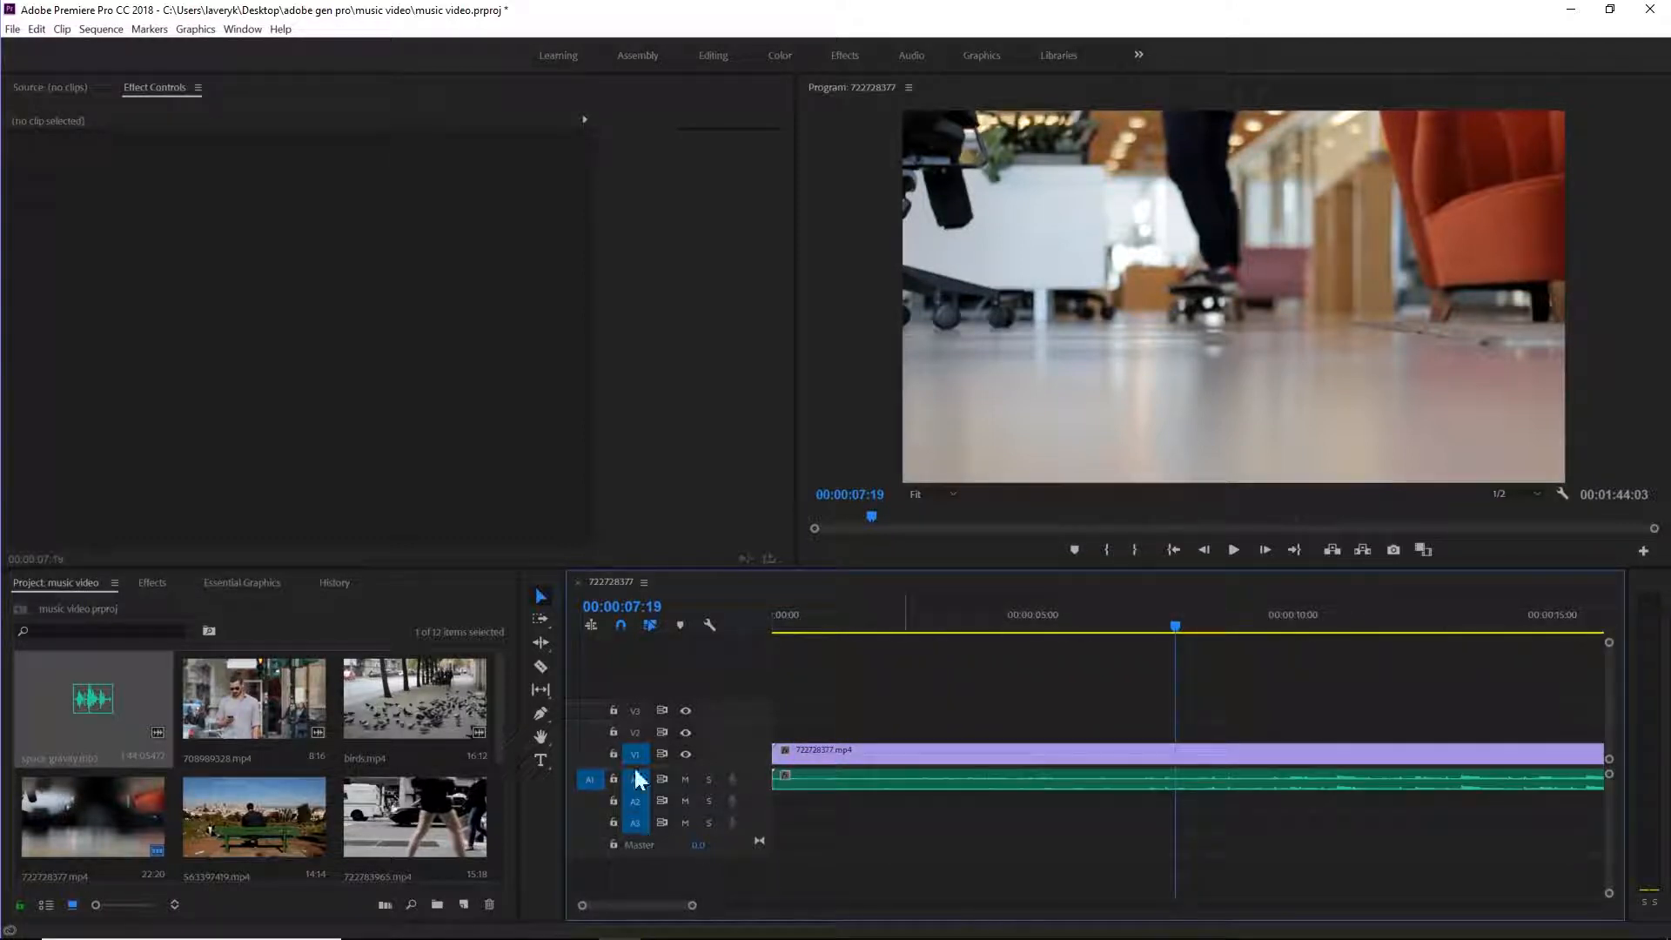
{"action": "left_click_drag", "start_coordinate": [609, 791], "coordinate": [611, 840]}
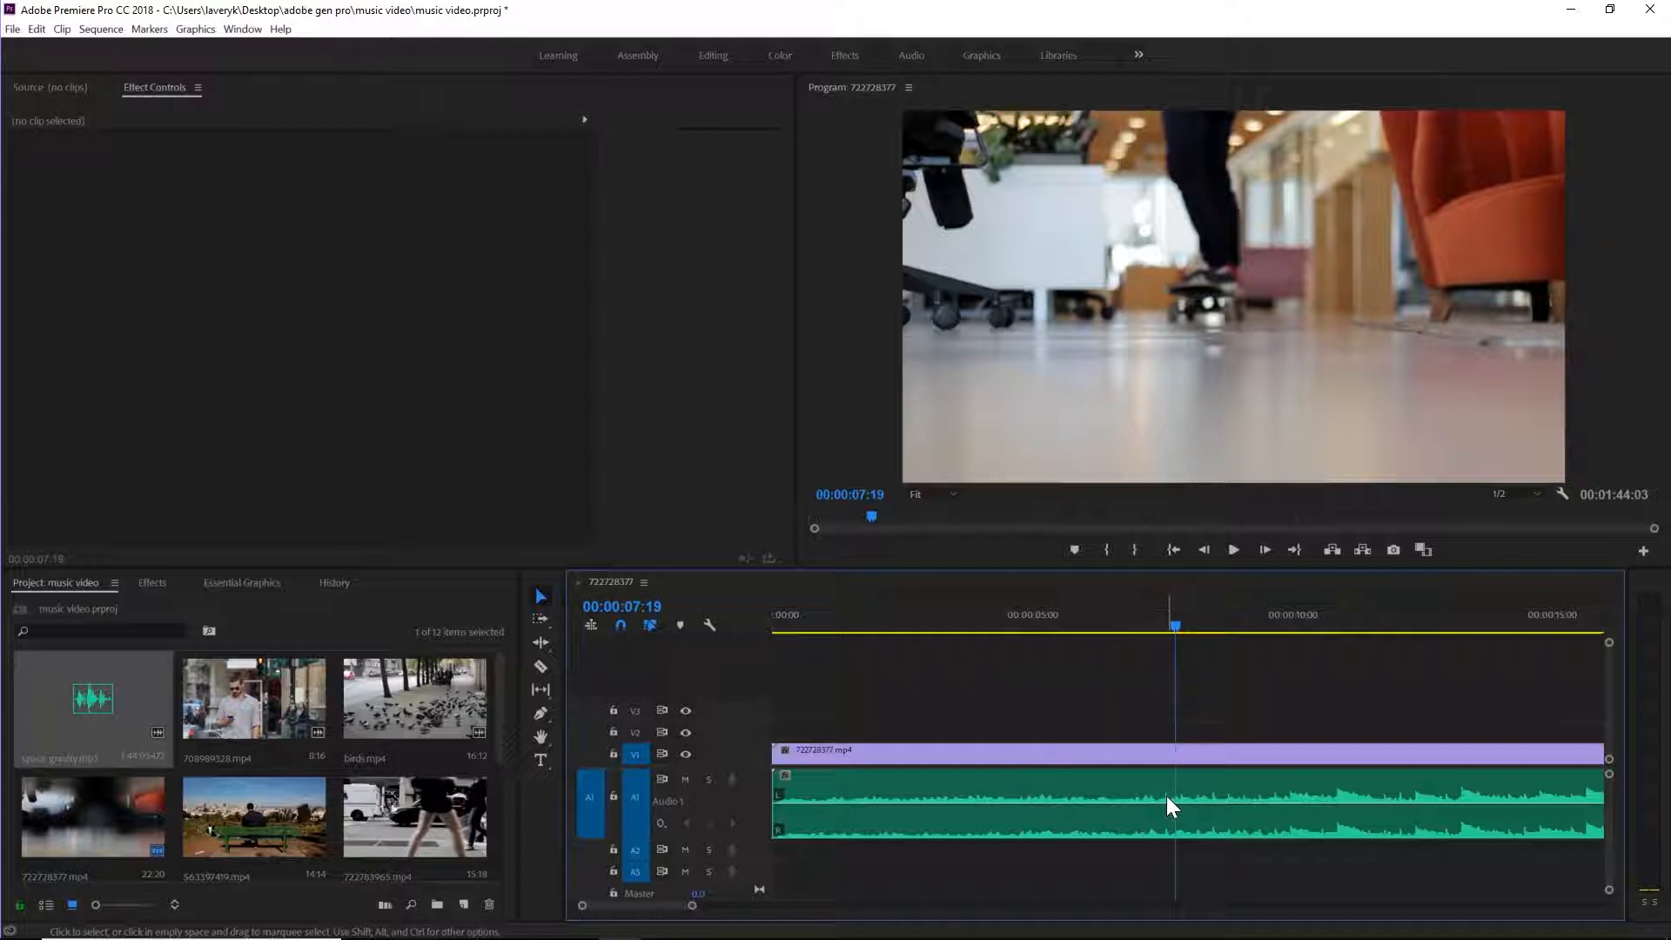
- Replay the song around the seven-second mark to locate the beat and set the playhead at 00:00:07:07
{"action": "left_click_drag", "start_coordinate": [692, 905], "coordinate": [689, 906]}
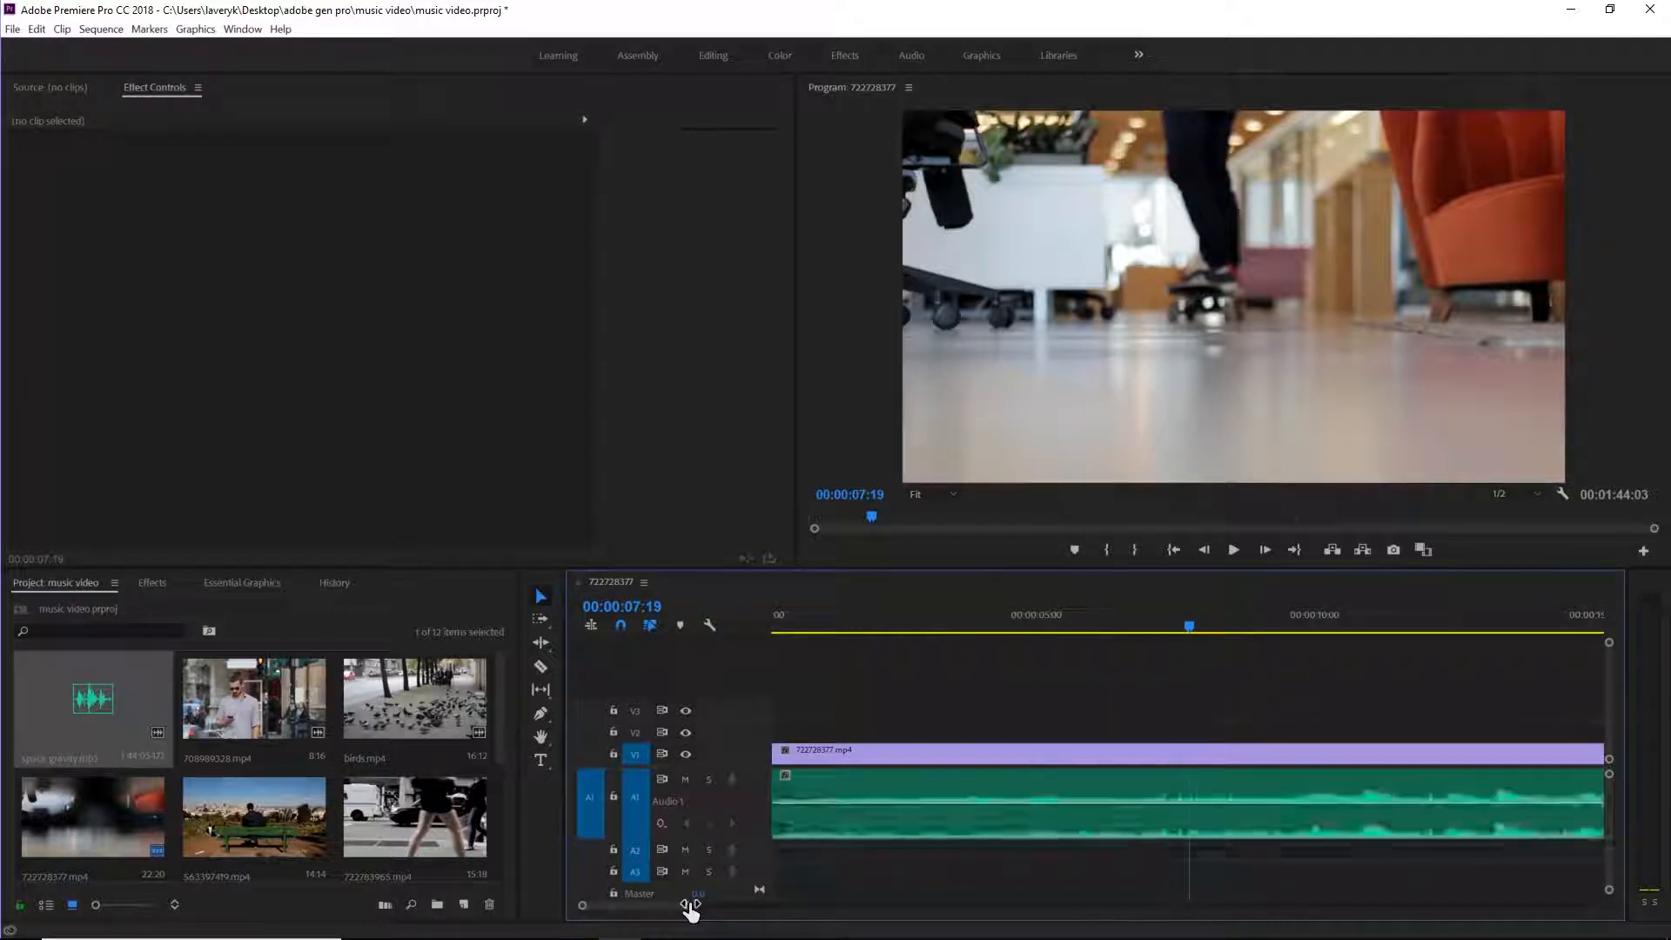
{"action": "left_click_drag", "start_coordinate": [1191, 625], "coordinate": [1181, 626]}
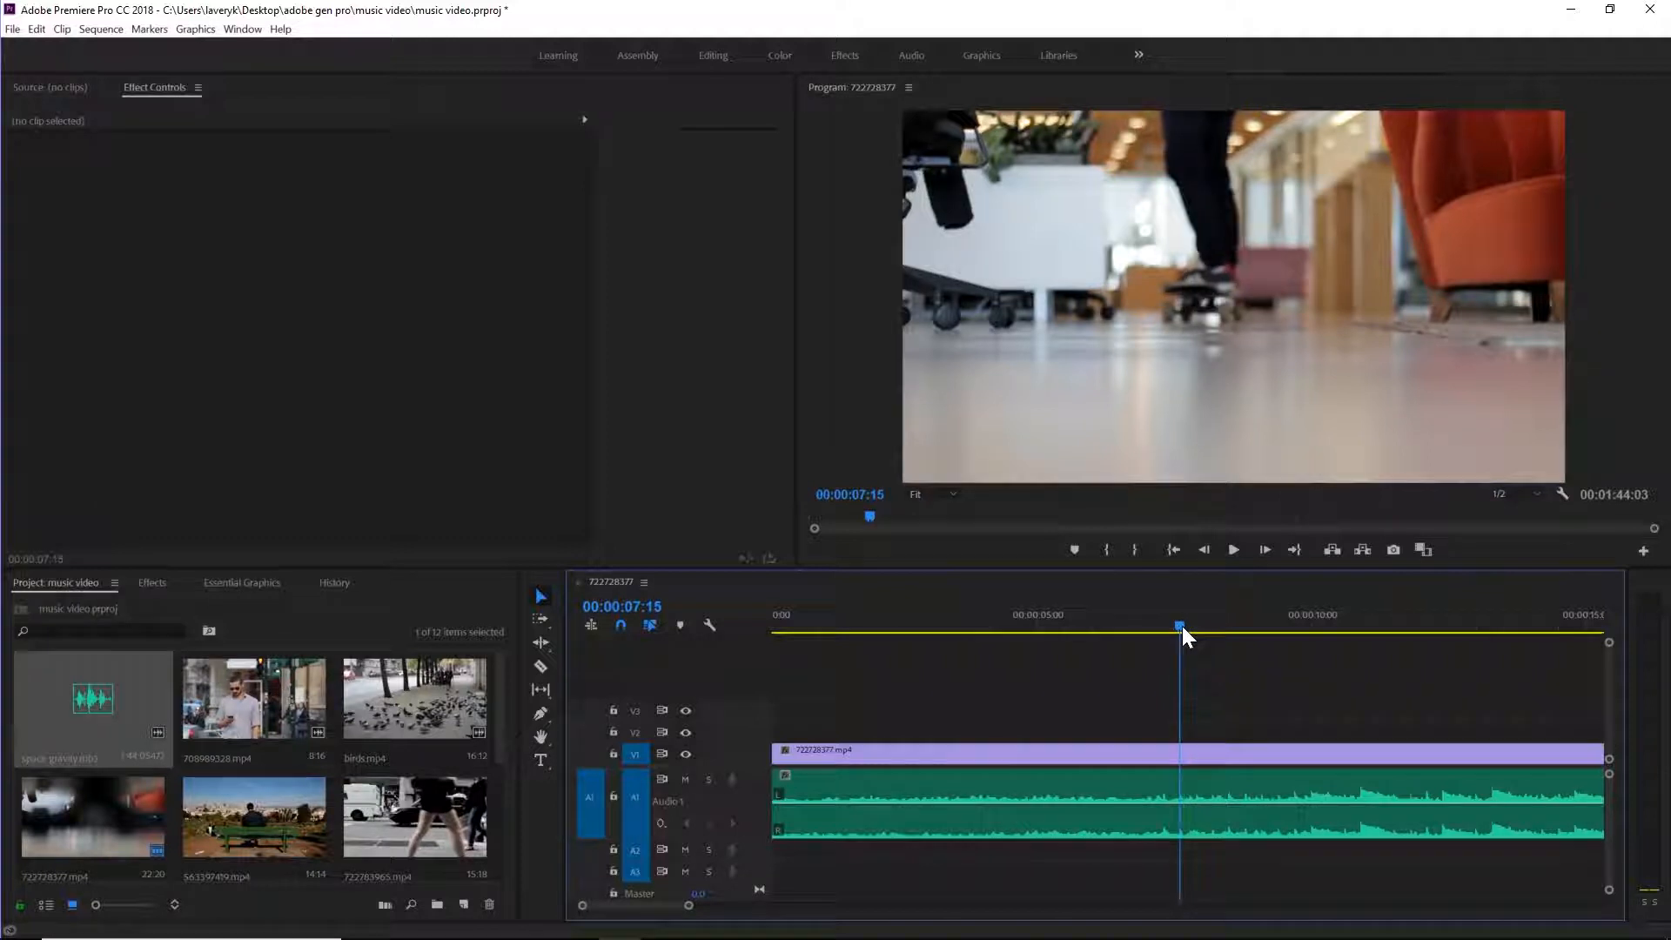
{"action": "key", "text": "space"}
{"action": "key", "text": "space"}
{"action": "left_click", "coordinate": [1153, 618]}
{"action": "key", "text": "space"}
{"action": "key", "text": "space"}
{"action": "left_click", "coordinate": [1144, 619]}
{"action": "key", "text": "space"}
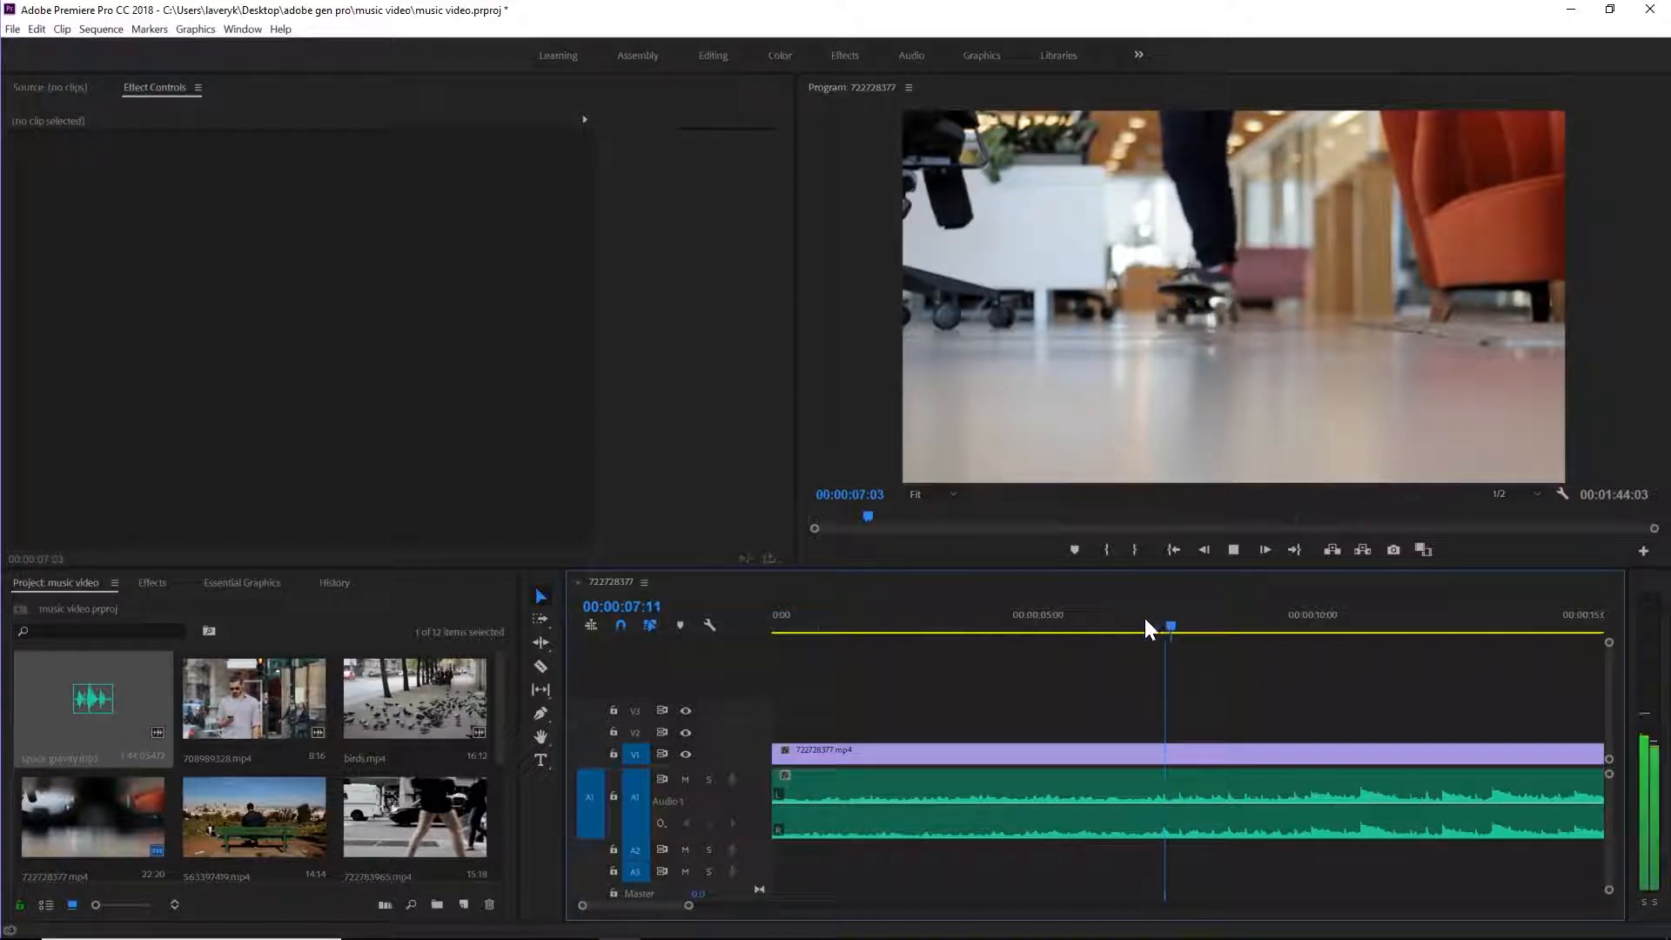
{"action": "key", "text": "space"}
{"action": "left_click_drag", "start_coordinate": [1149, 622], "coordinate": [1163, 624]}
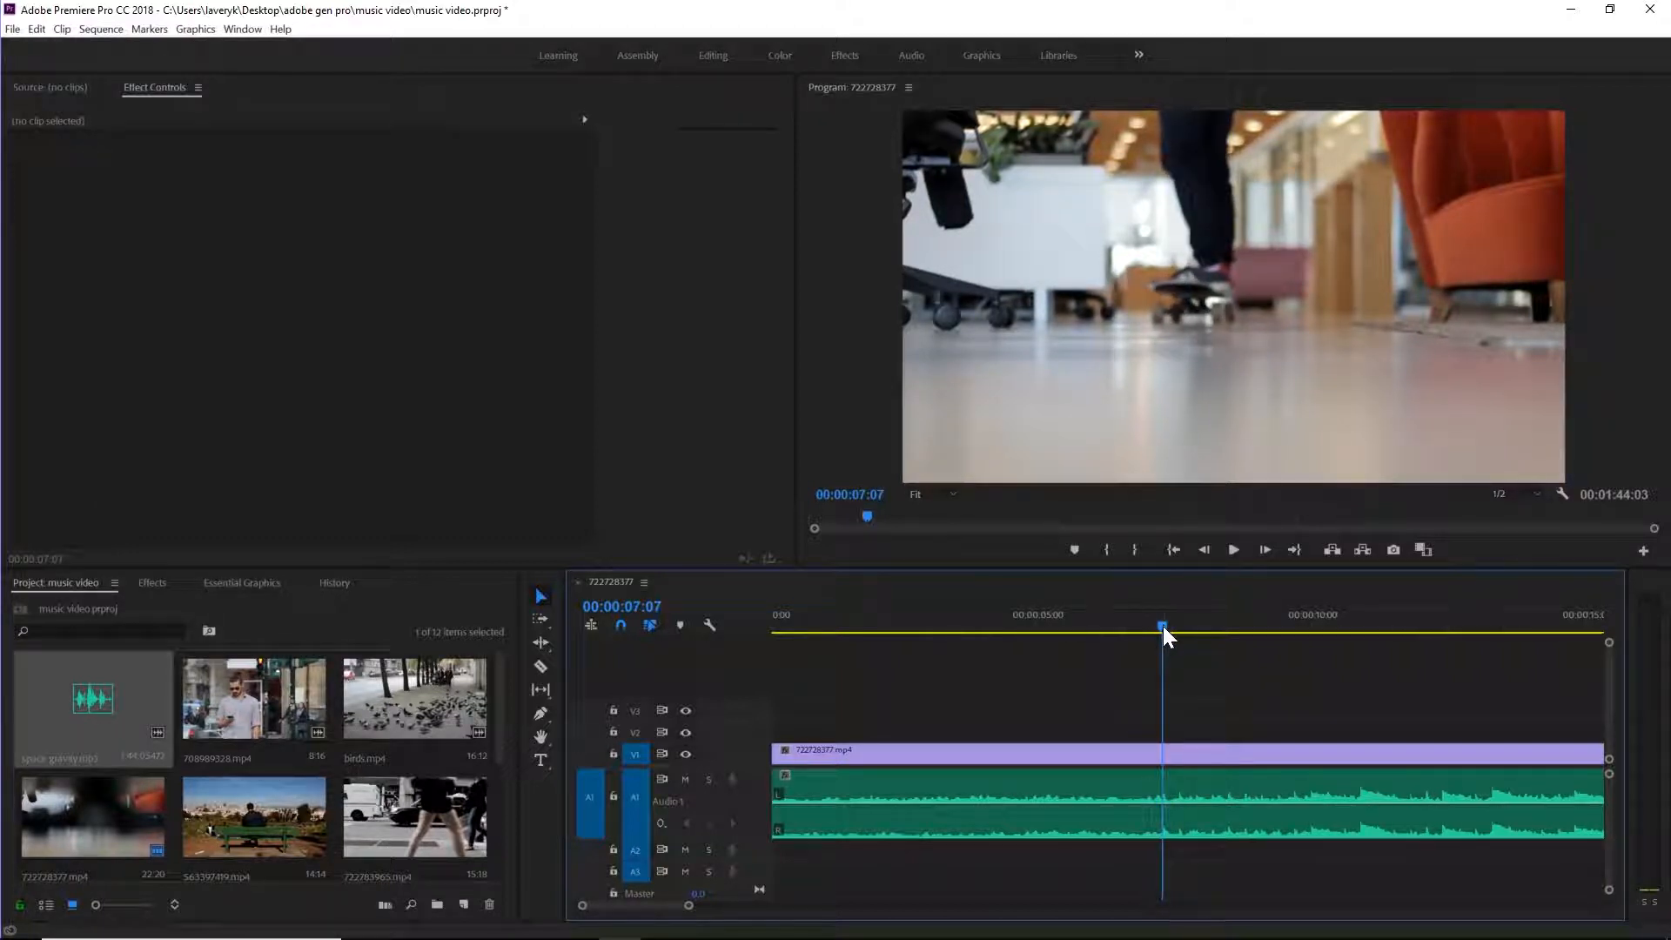
- Split the song on track A1 at 00:00:07:07 with the Razor tool
{"action": "left_click_drag", "start_coordinate": [688, 906], "coordinate": [655, 907]}
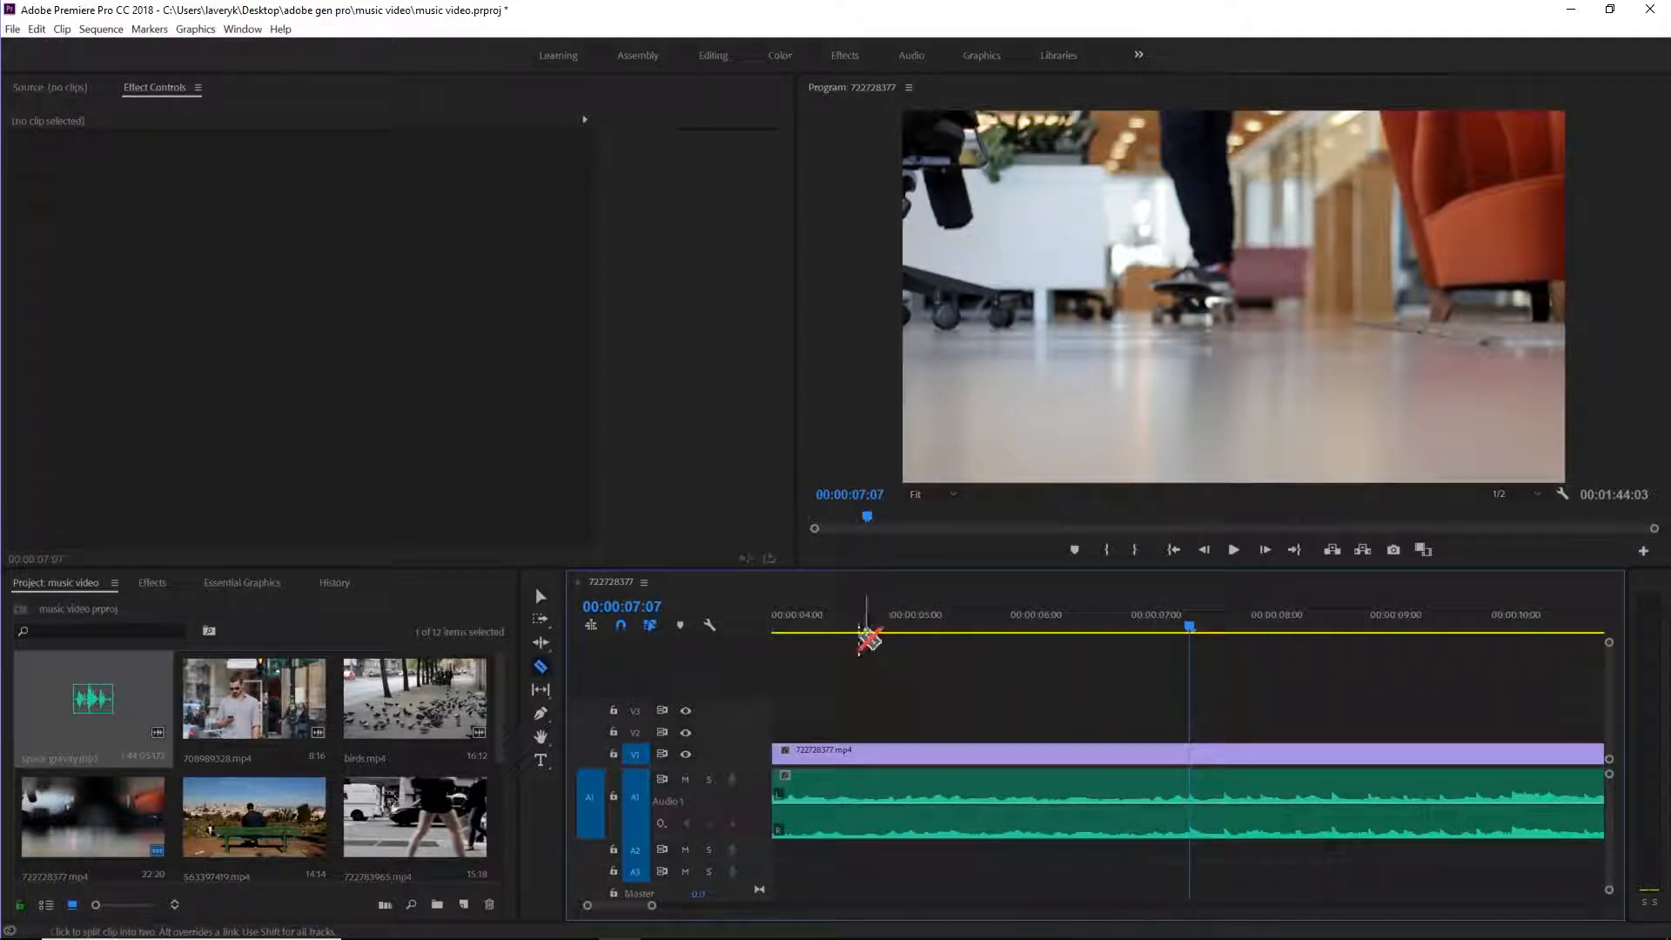
{"action": "left_click", "coordinate": [541, 667]}
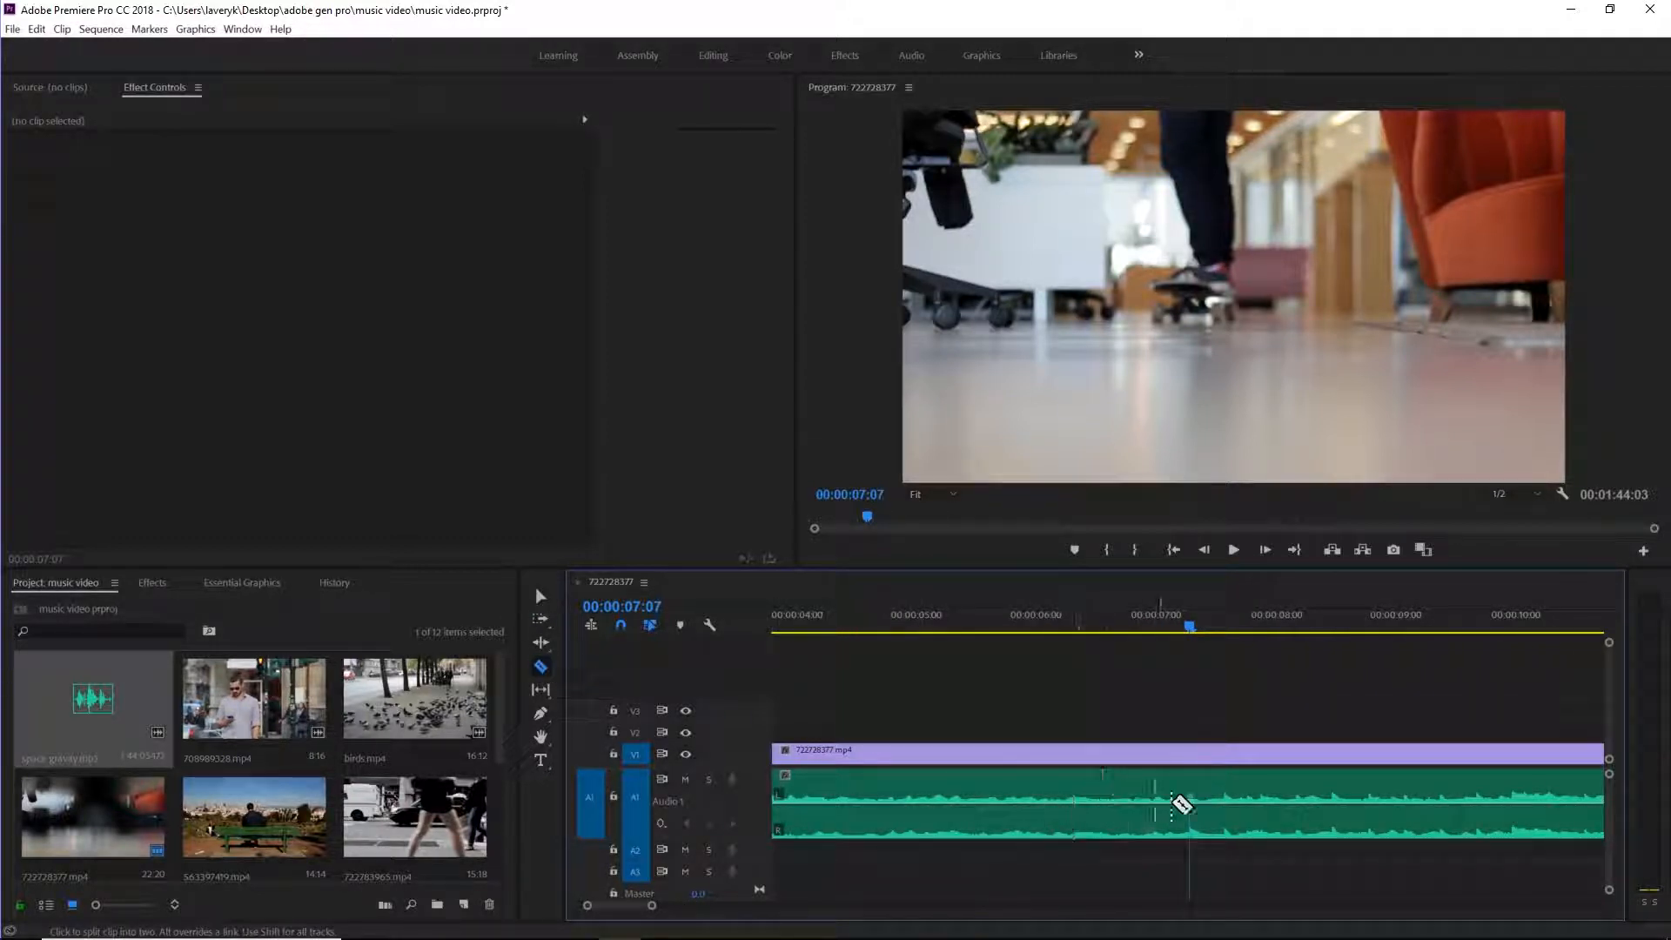
{"action": "left_click", "coordinate": [1190, 790]}
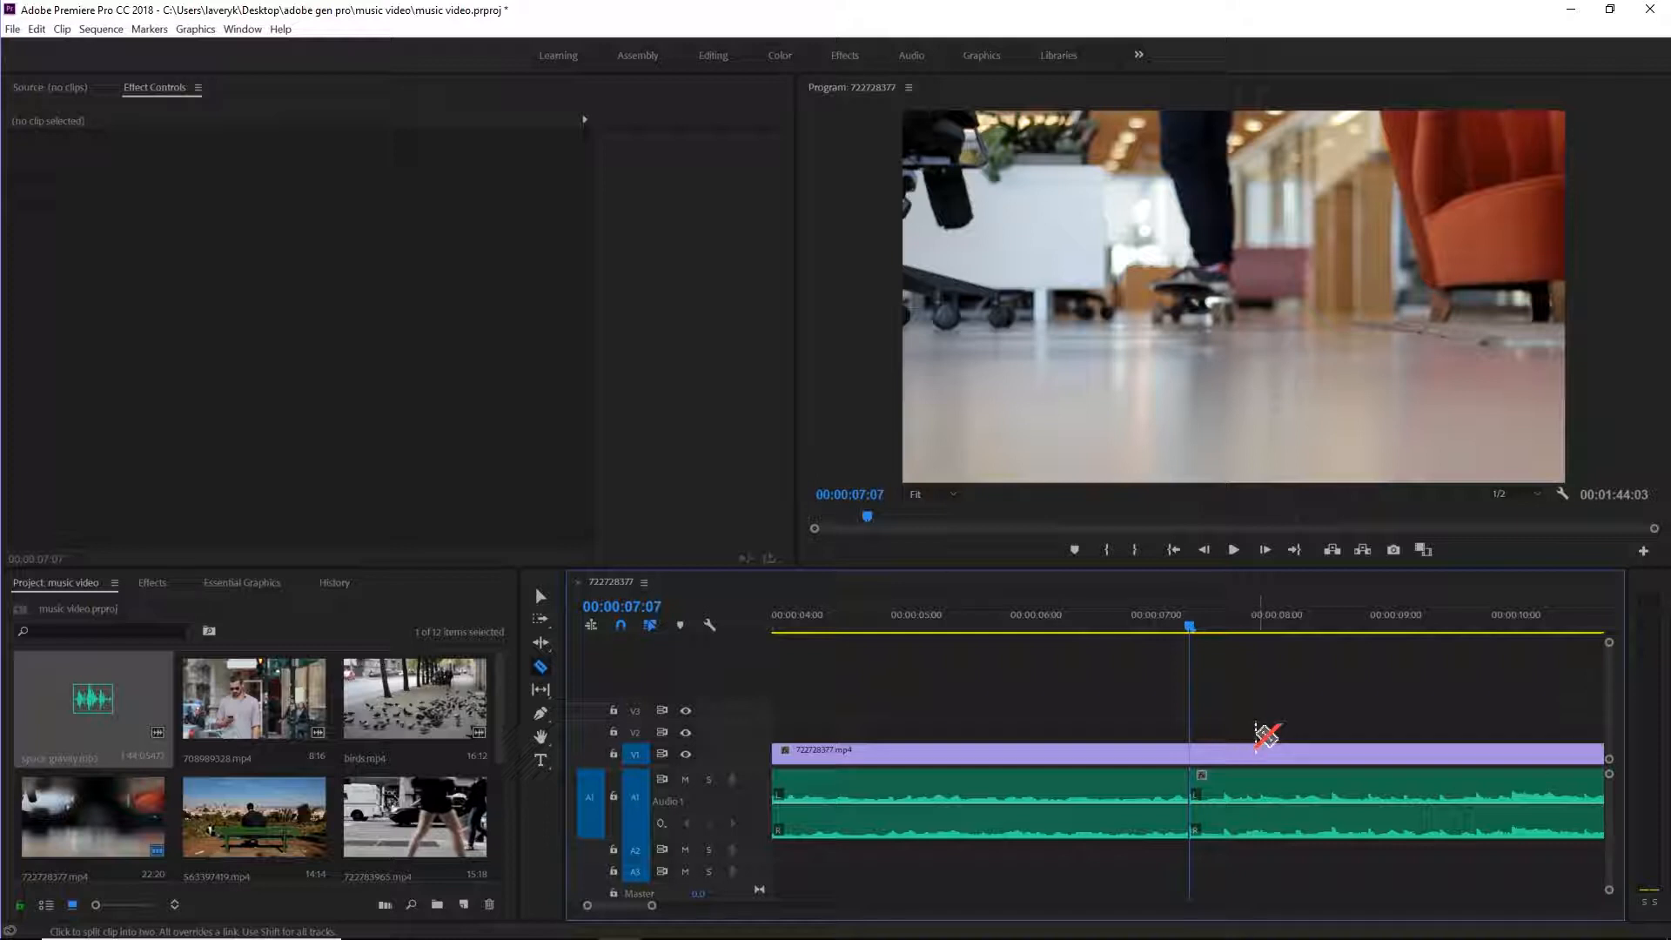
- Play the sequence across the new audio cut to check its timing against the beat
{"action": "left_click", "coordinate": [1147, 623]}
{"action": "key", "text": "space"}
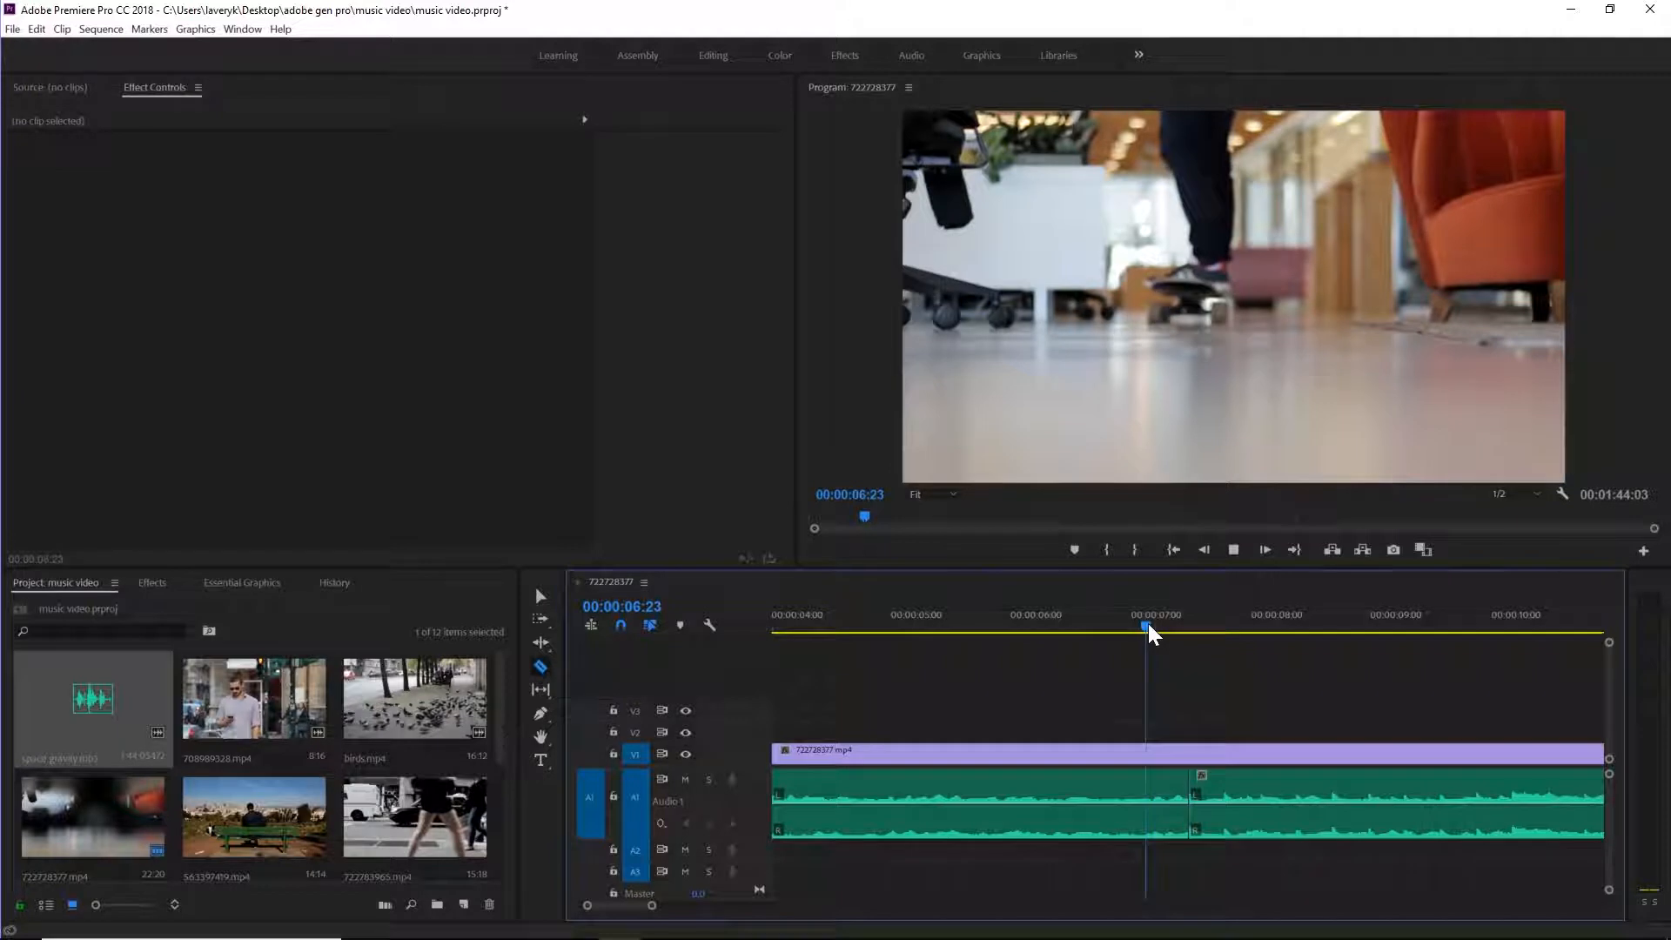
{"action": "key", "text": "space"}
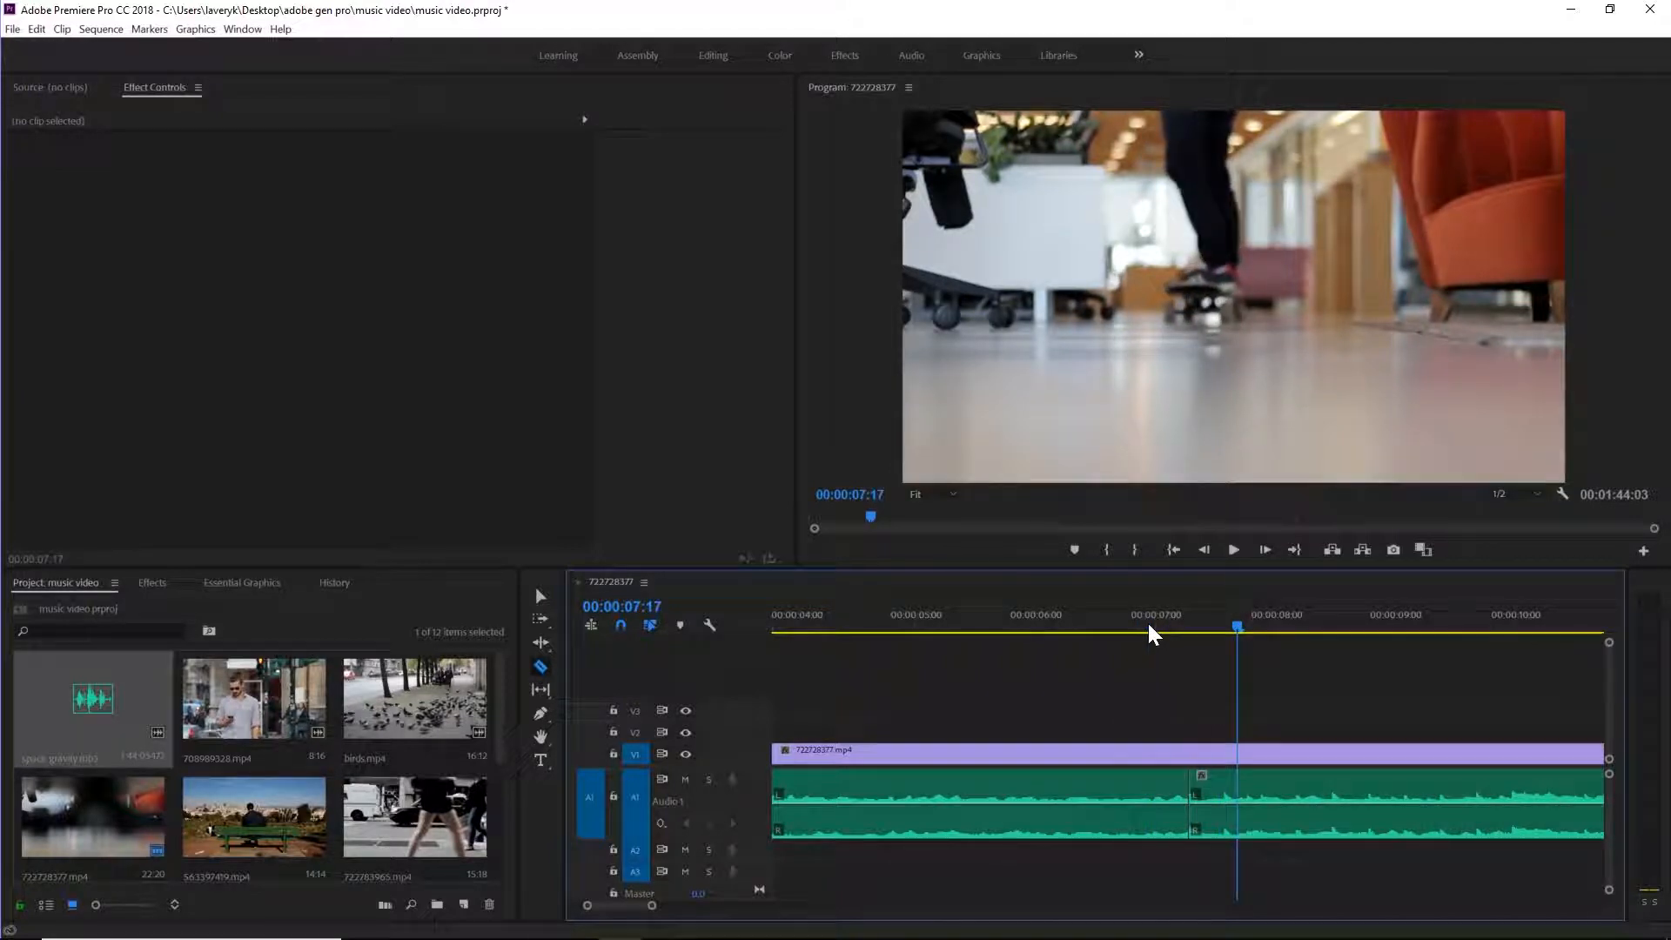
- Move the 722728377.mp4 clip on track V1 so that it starts at the audio cut near 00:00:07:07
{"action": "key", "text": "v"}
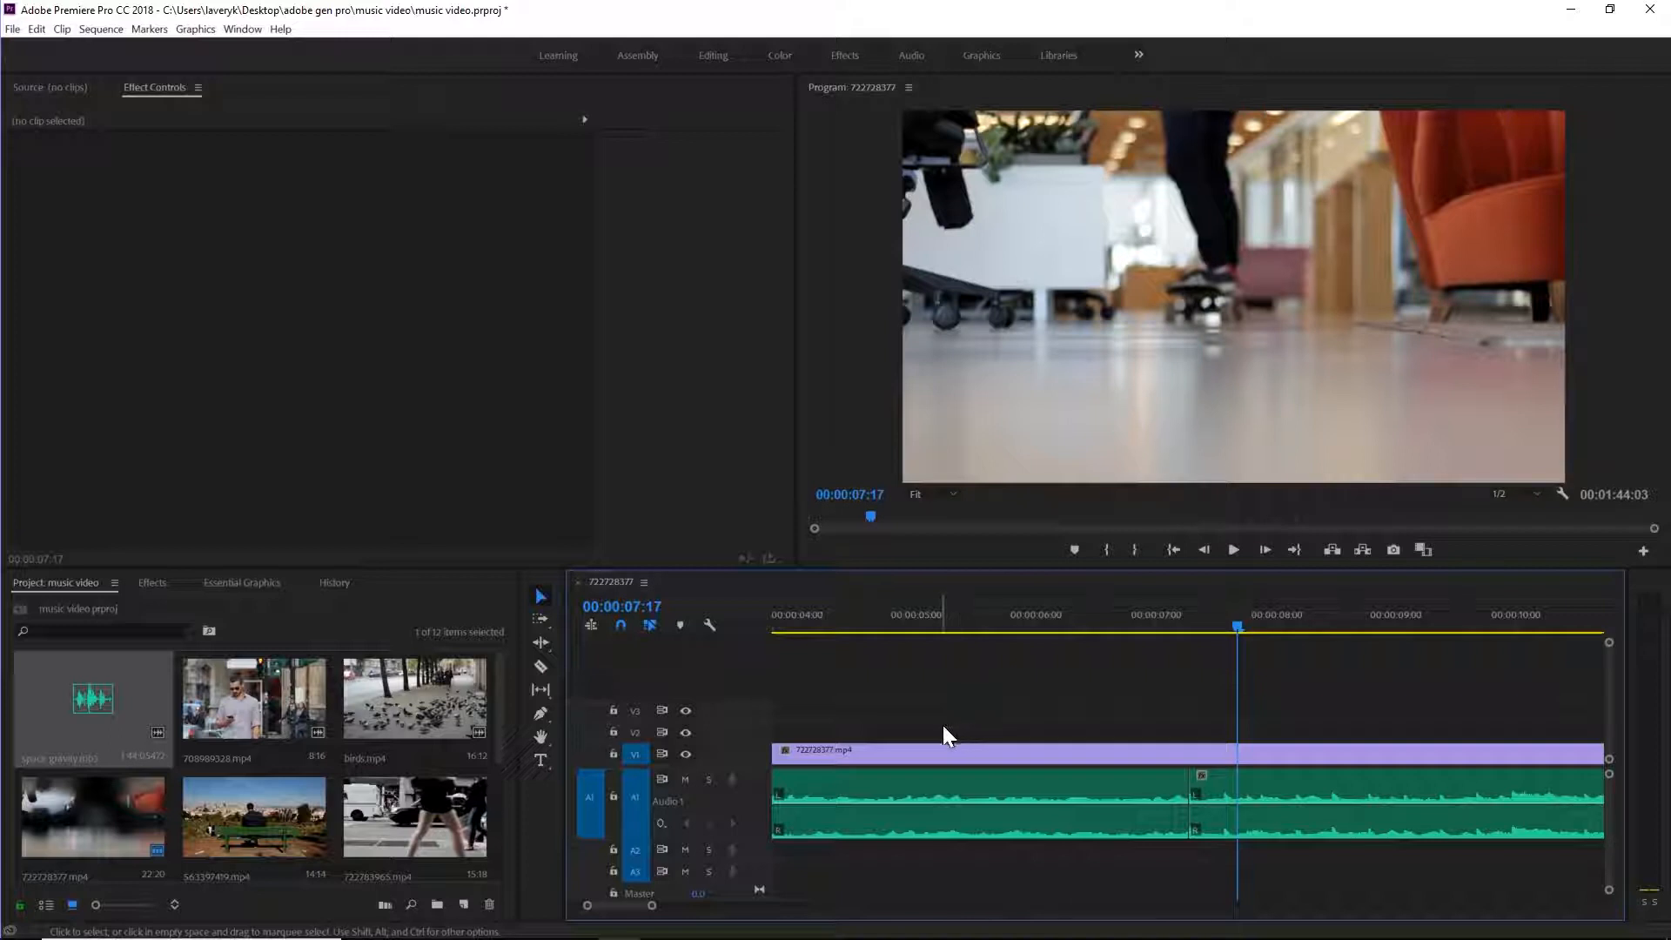
{"action": "left_click", "coordinate": [827, 748]}
{"action": "left_click_drag", "start_coordinate": [827, 749], "coordinate": [1224, 756]}
{"action": "left_click_drag", "start_coordinate": [652, 905], "coordinate": [797, 905]}
{"action": "left_click_drag", "start_coordinate": [903, 764], "coordinate": [972, 763]}
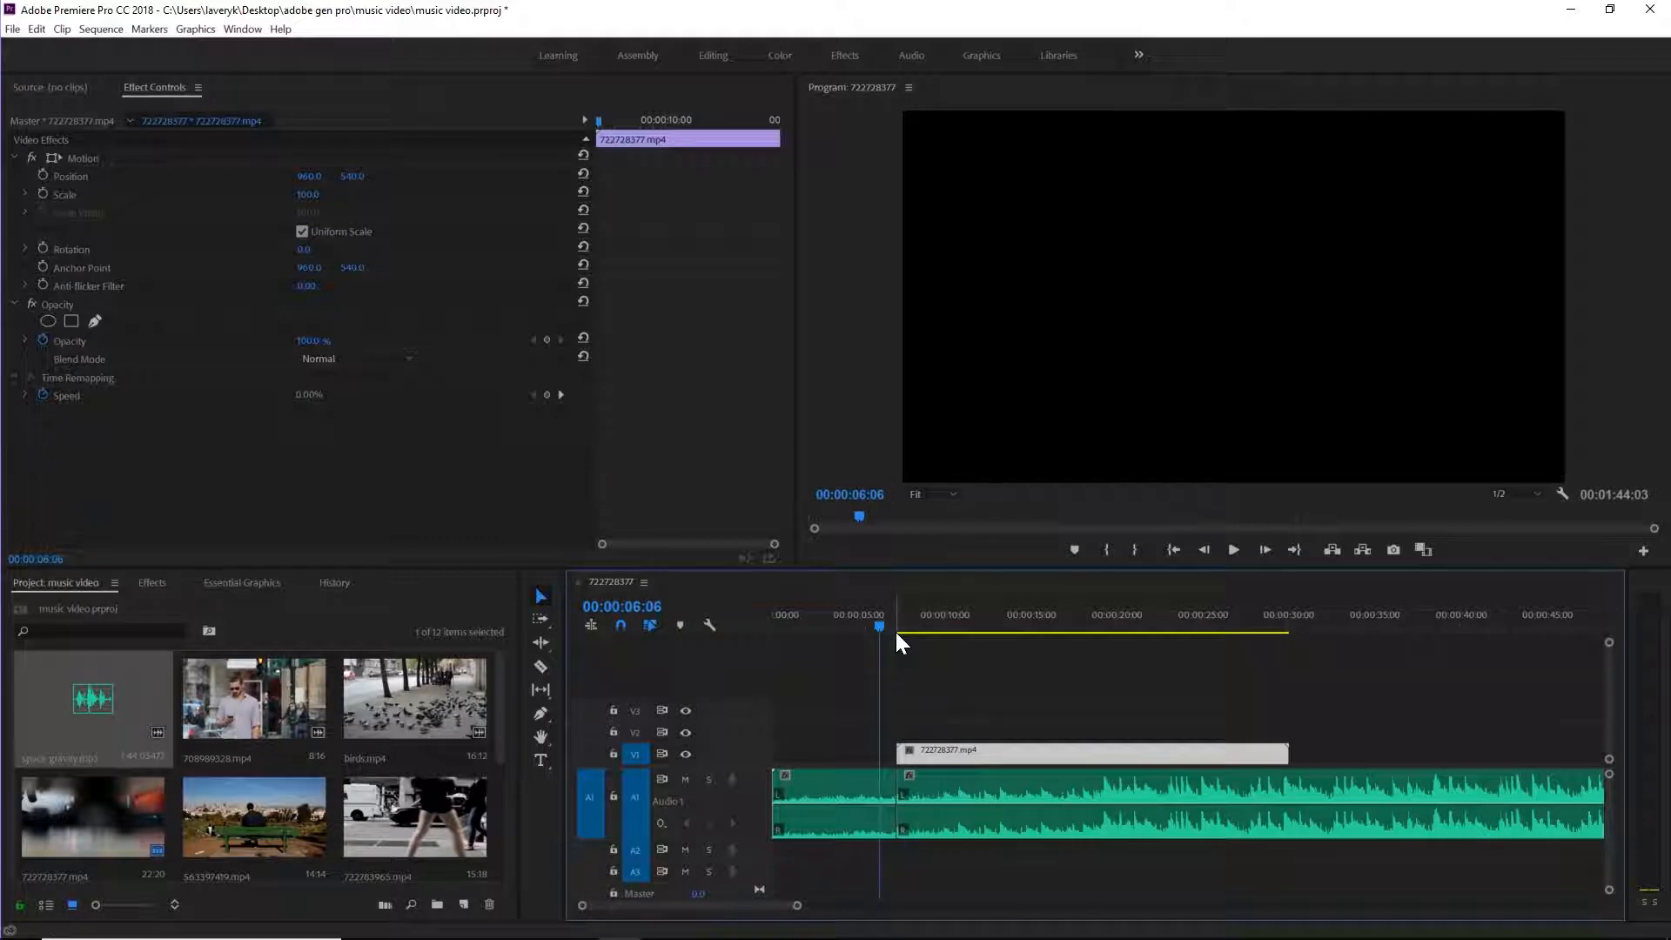
- Play the sequence twice across the audio cut to check how the start of the video clip fits the beat
{"action": "key", "text": "space"}
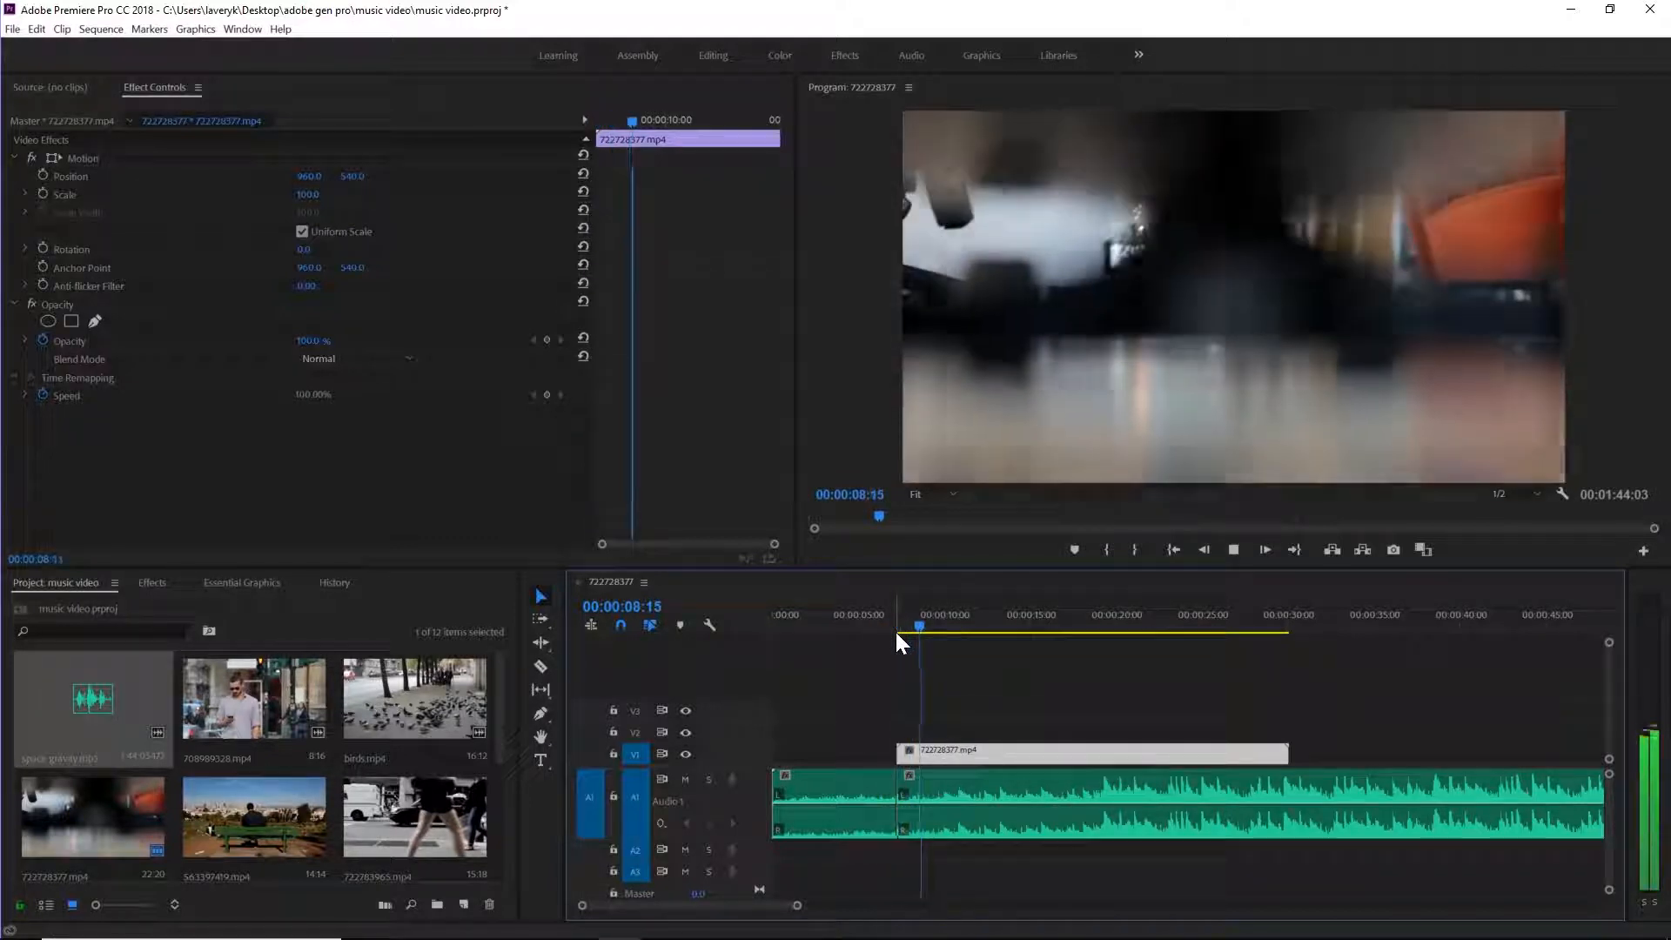
{"action": "key", "text": "space"}
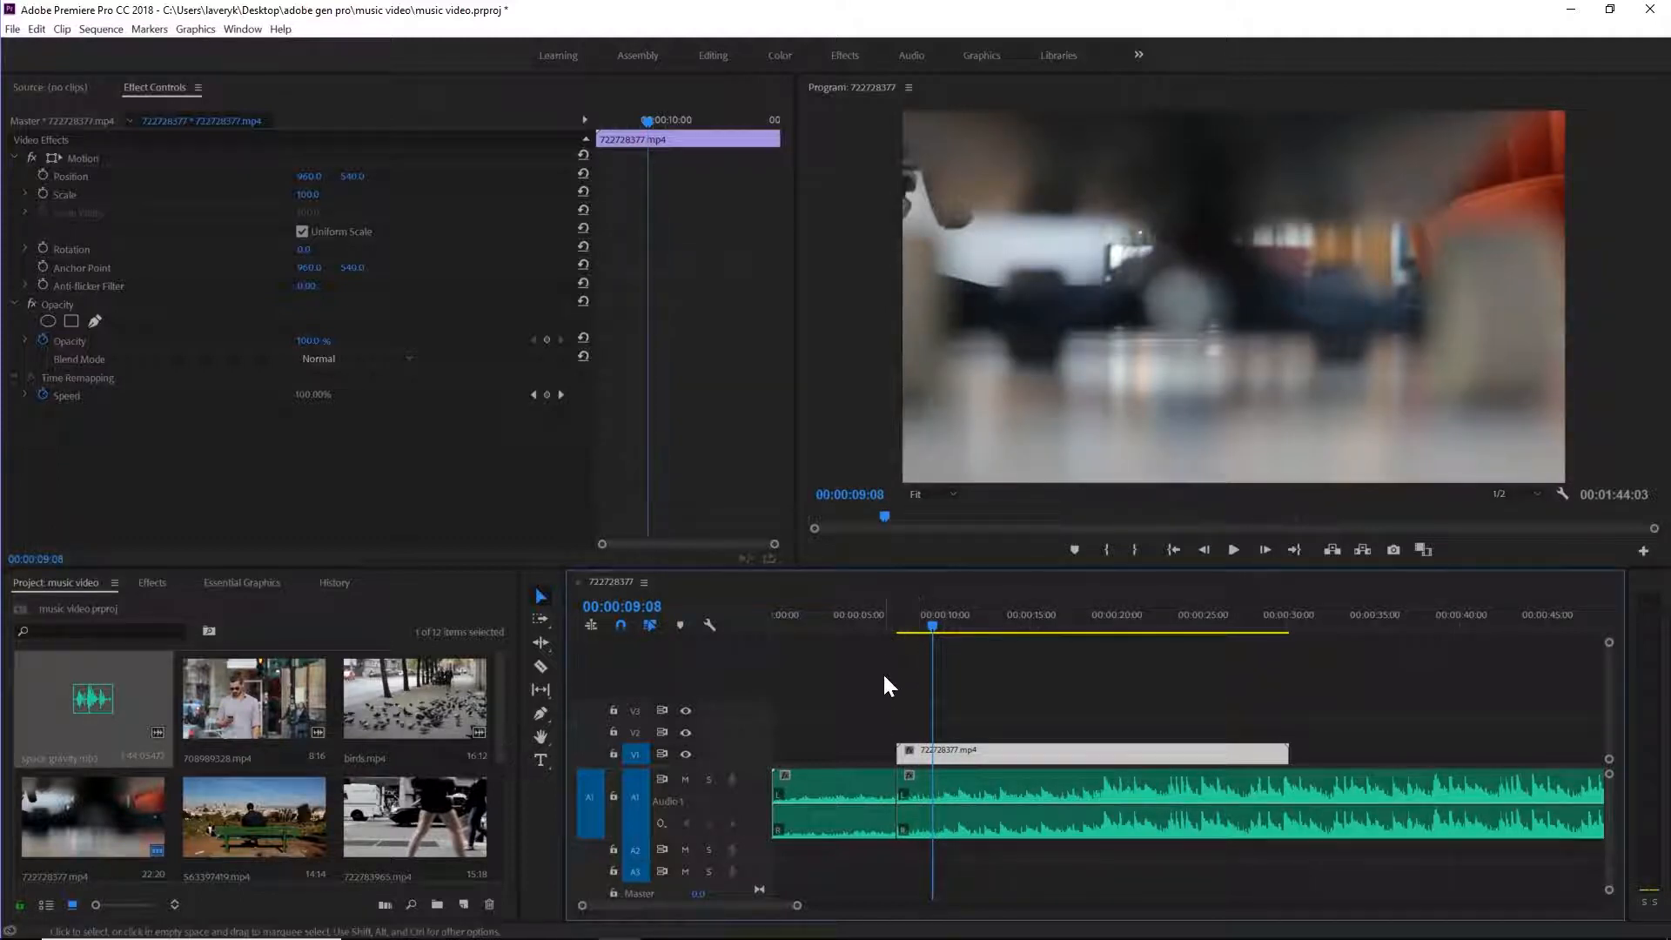
{"action": "left_click", "coordinate": [900, 624]}
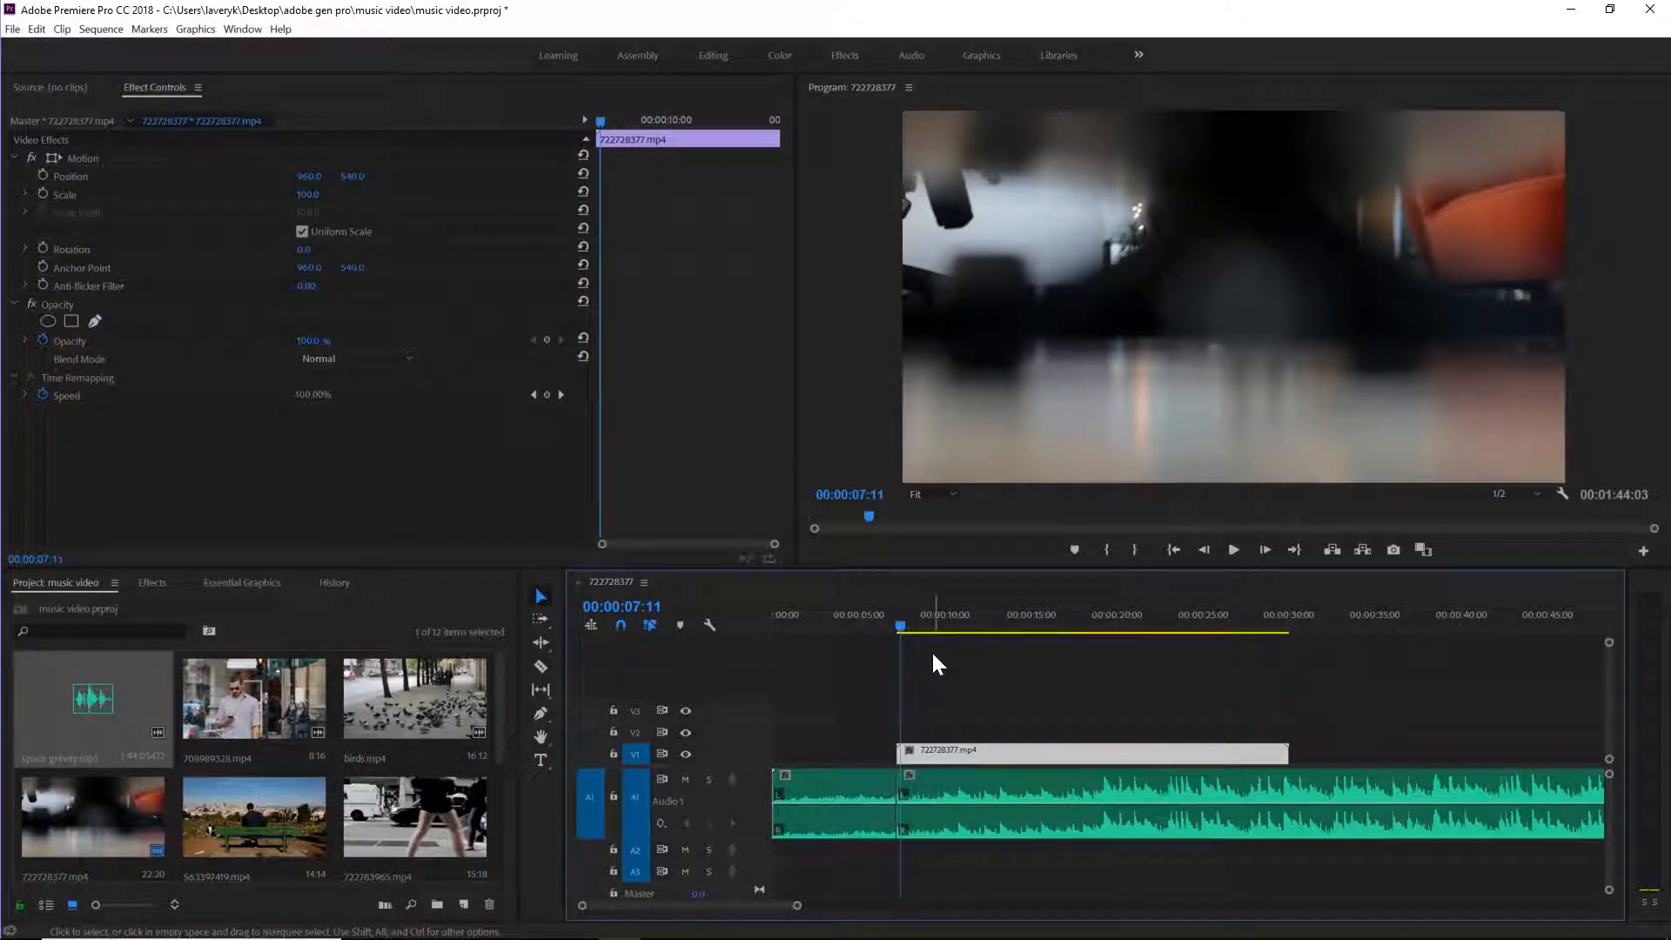
{"action": "left_click", "coordinate": [897, 626]}
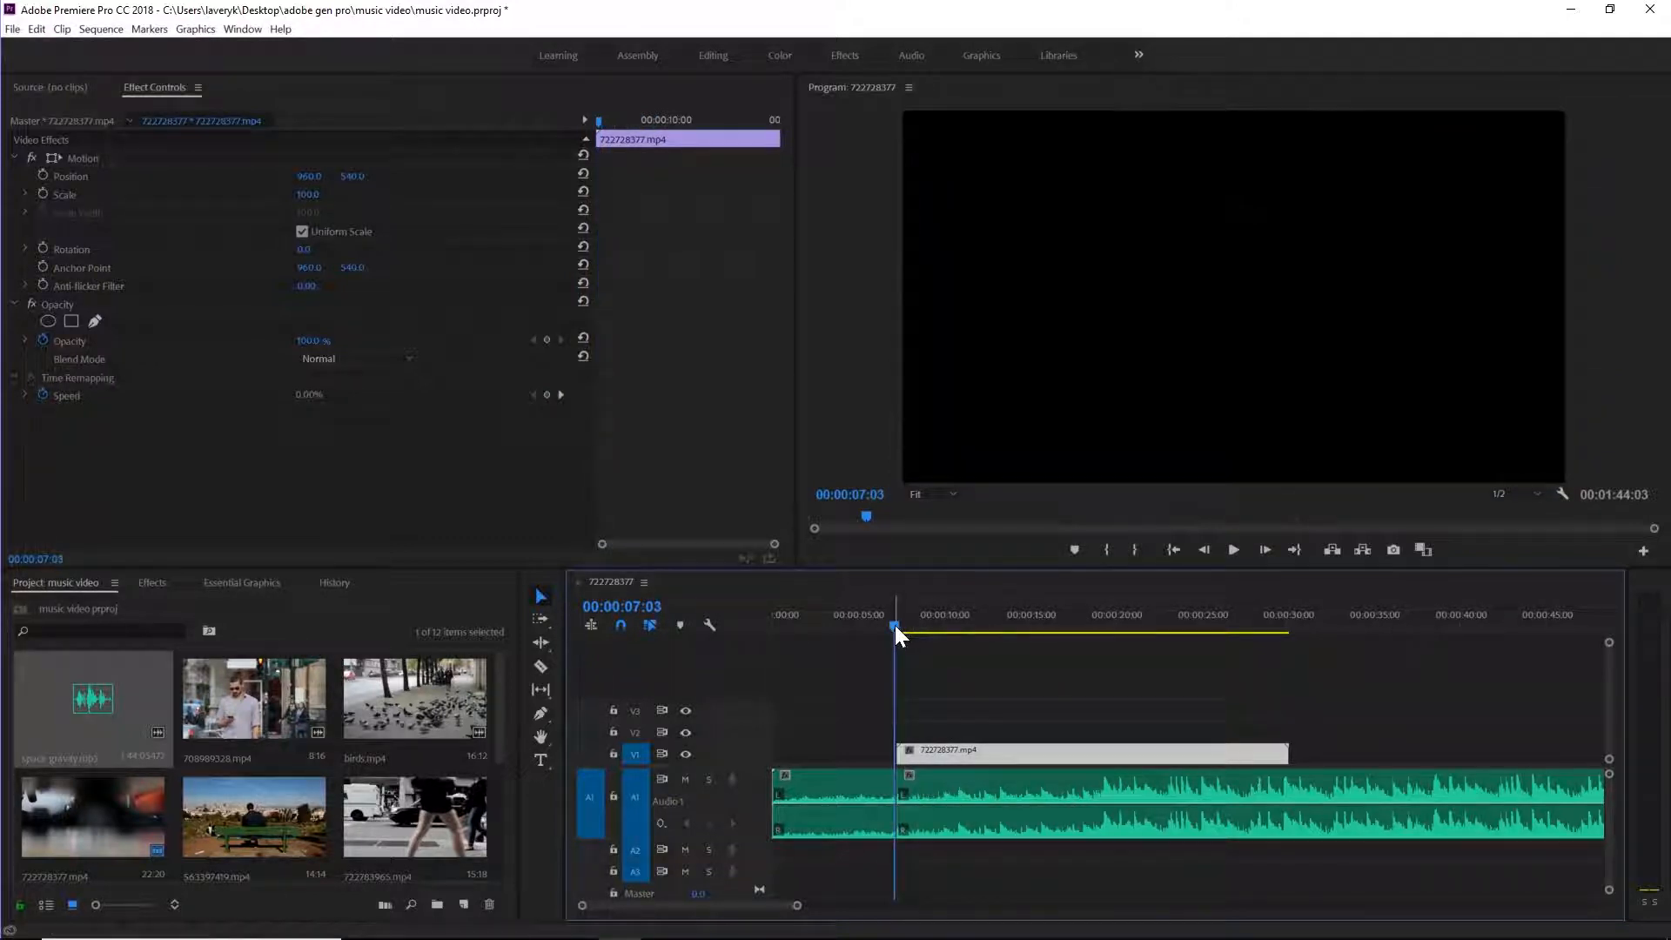
{"action": "key", "text": "space"}
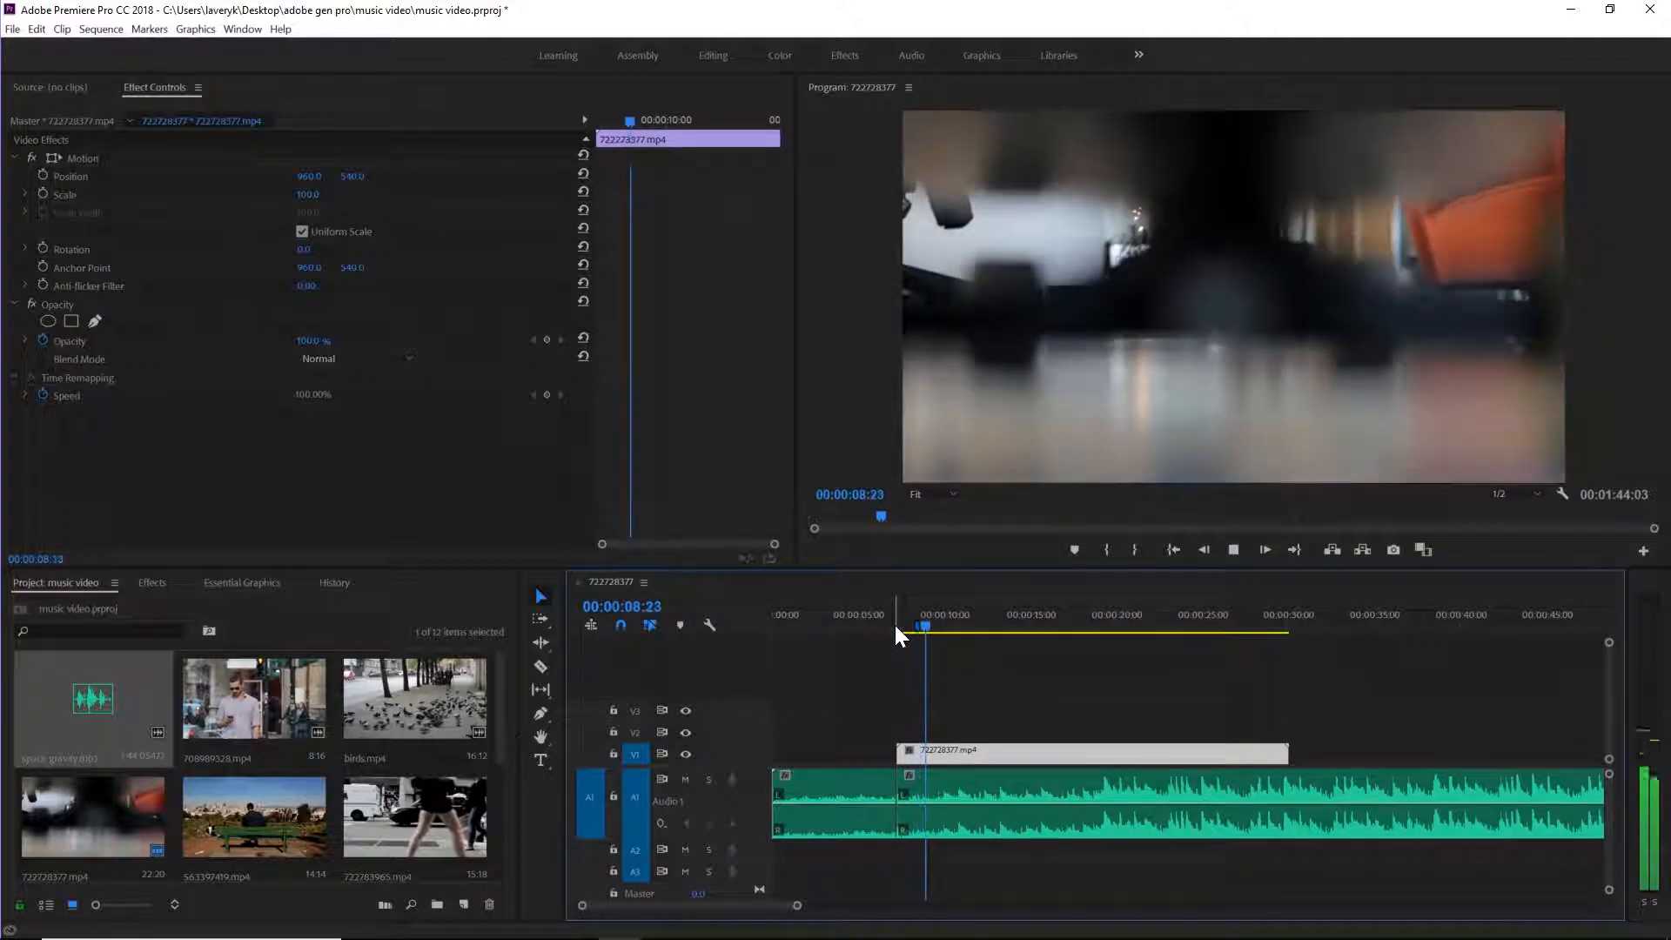
{"action": "key", "text": "space"}
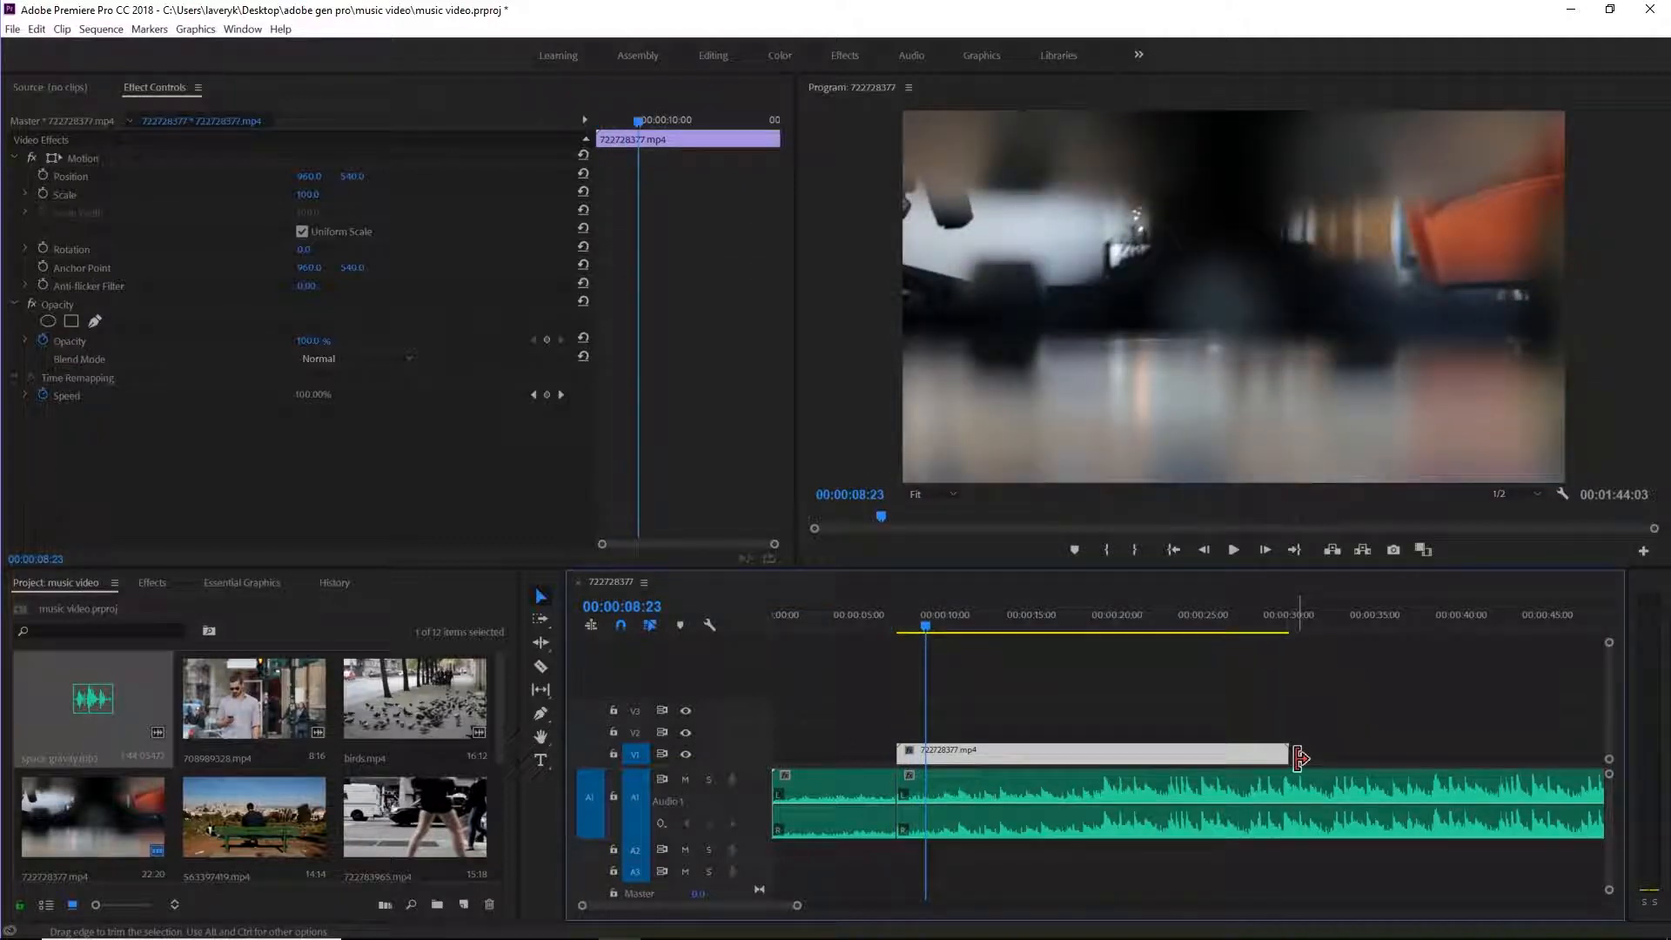
- Trim the end of the 722728377.mp4 clip on V1 to a length of about 00:00:08:21
{"action": "left_click", "coordinate": [992, 623]}
{"action": "left_click_drag", "start_coordinate": [991, 623], "coordinate": [983, 623]}
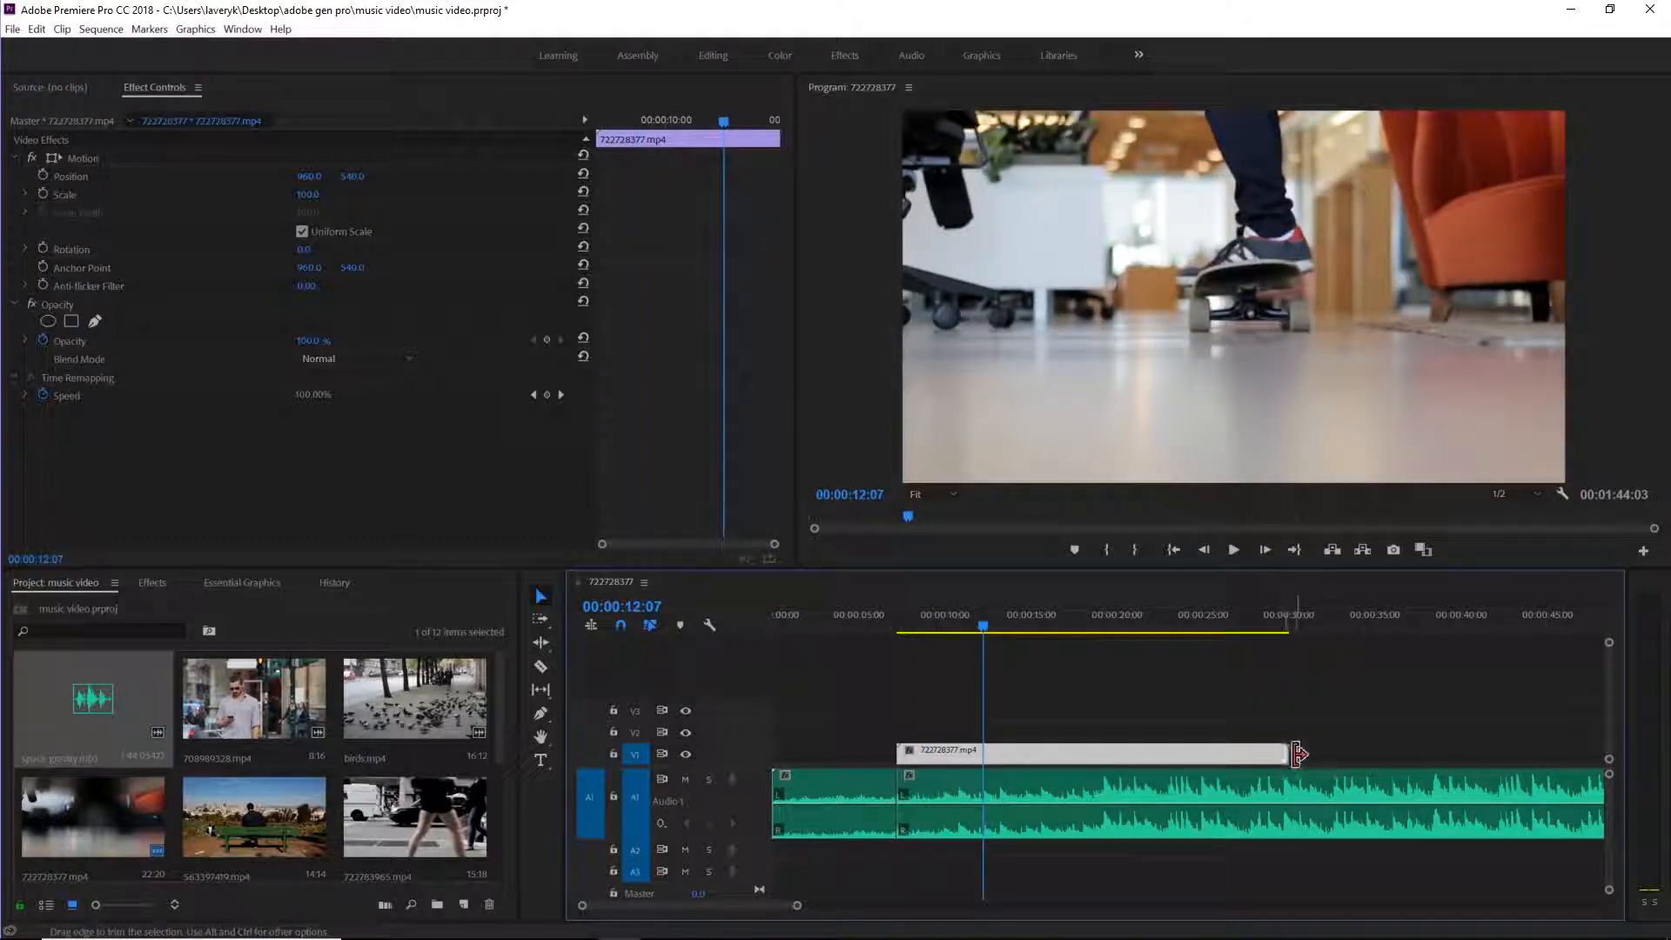
{"action": "left_click_drag", "start_coordinate": [1294, 751], "coordinate": [1048, 761]}
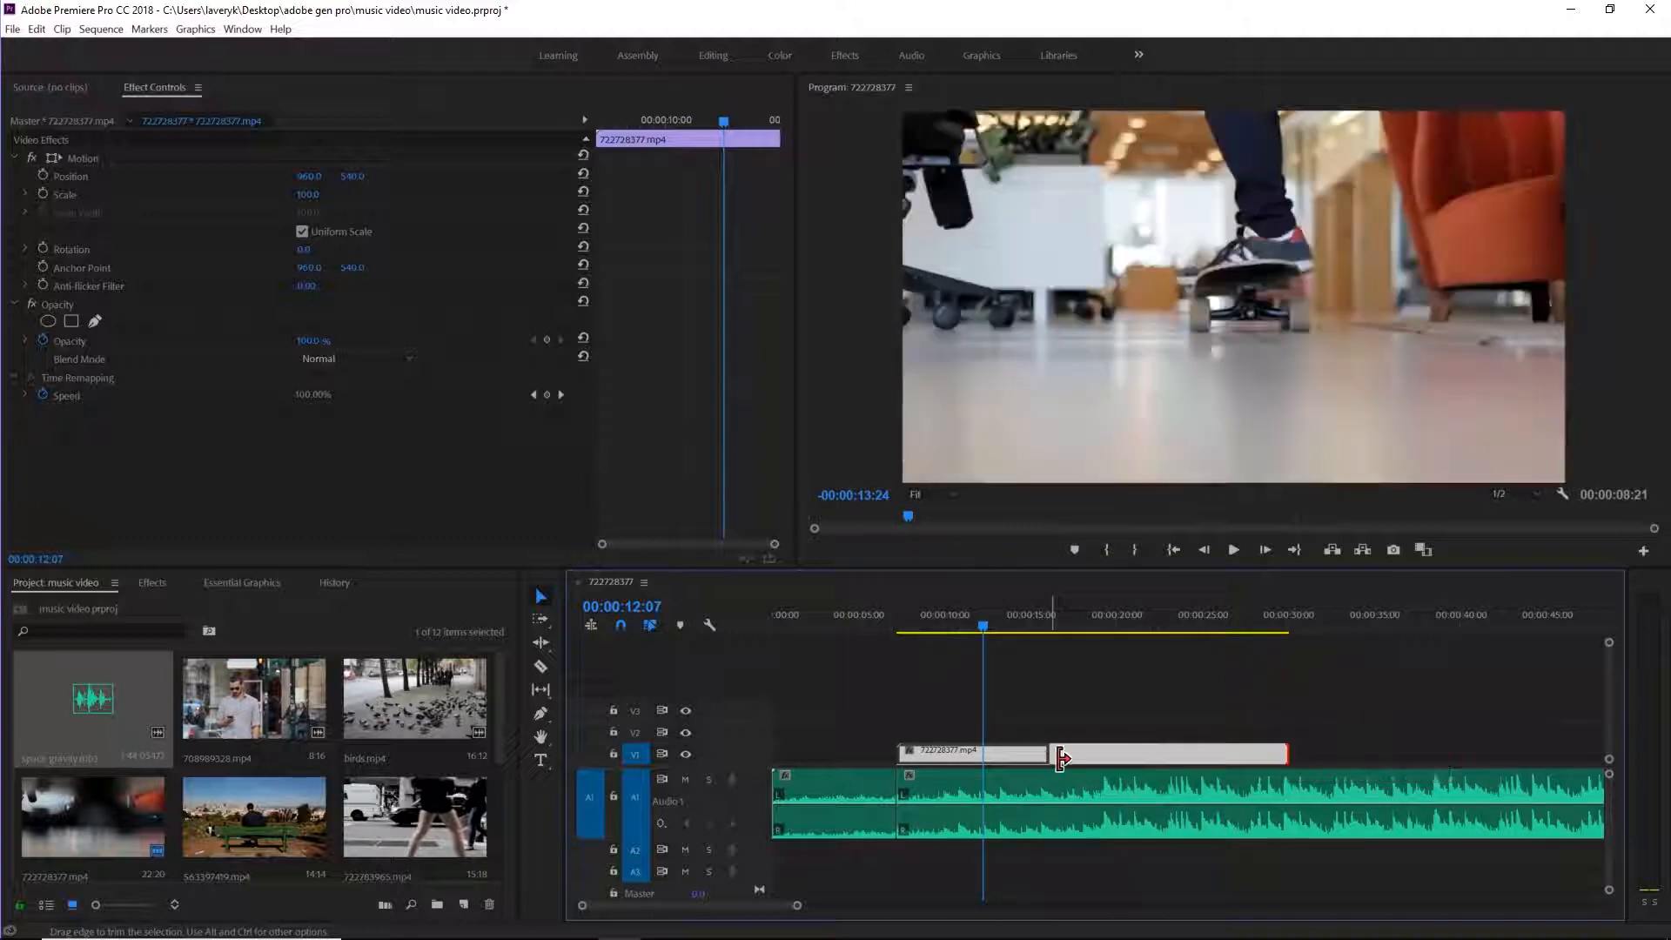
- Slip the footage inside the V1 clip with the Slip tool so the clip begins on a later part of the skateboard shot
{"action": "left_click_drag", "start_coordinate": [968, 633], "coordinate": [896, 646]}
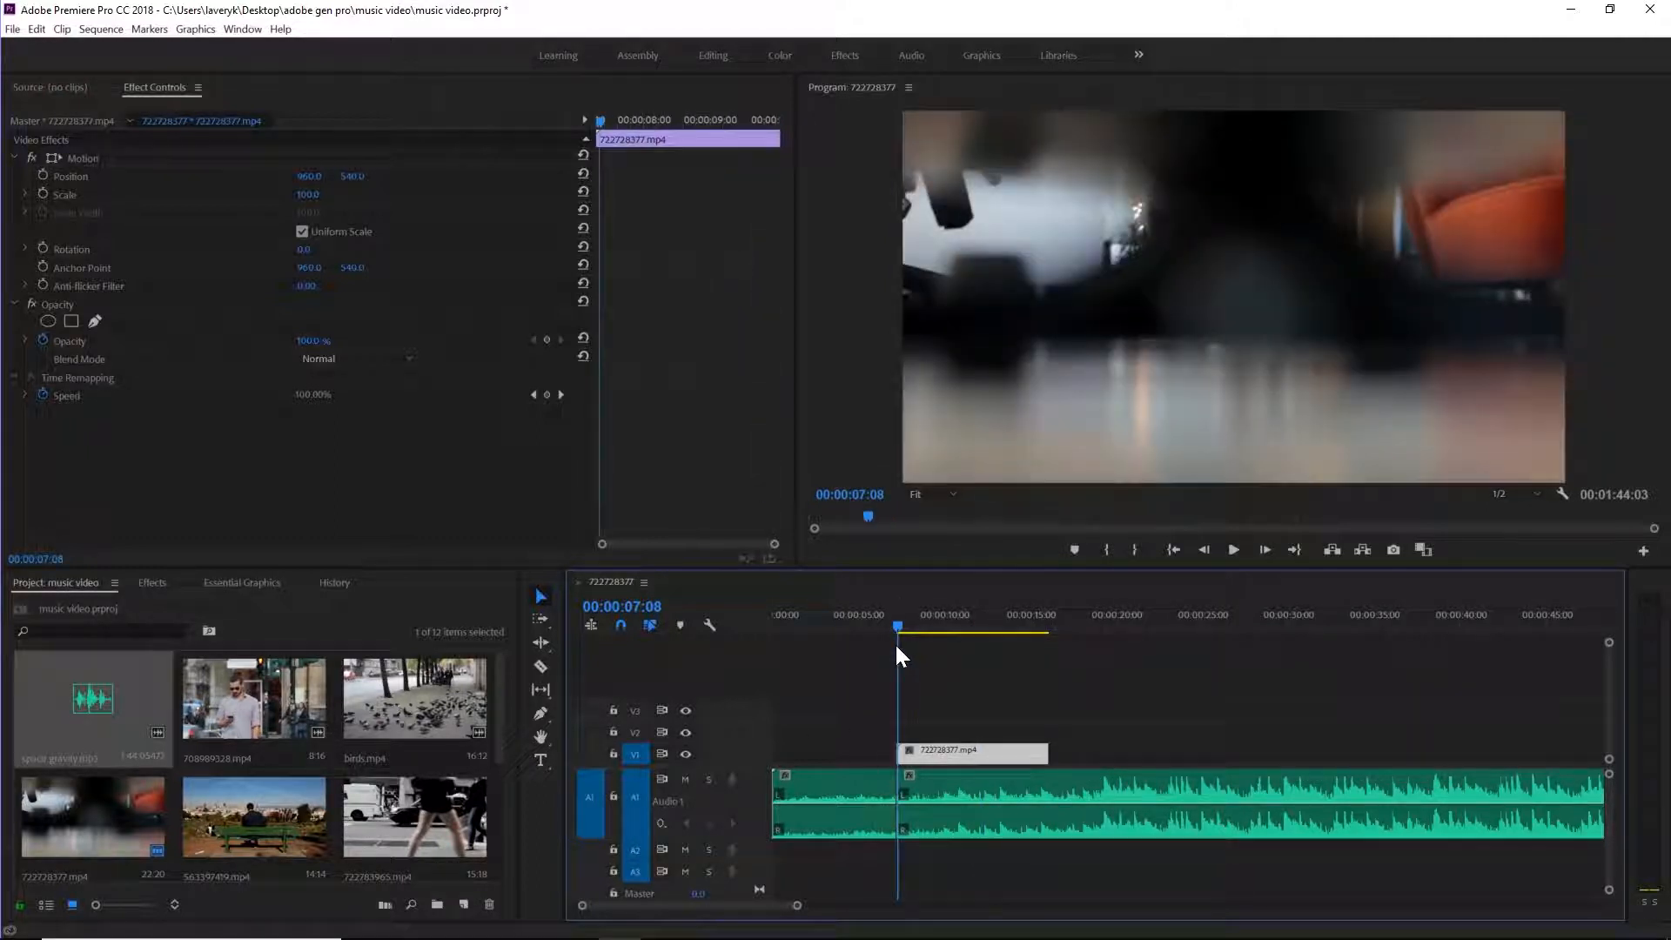
{"action": "left_click", "coordinate": [543, 691]}
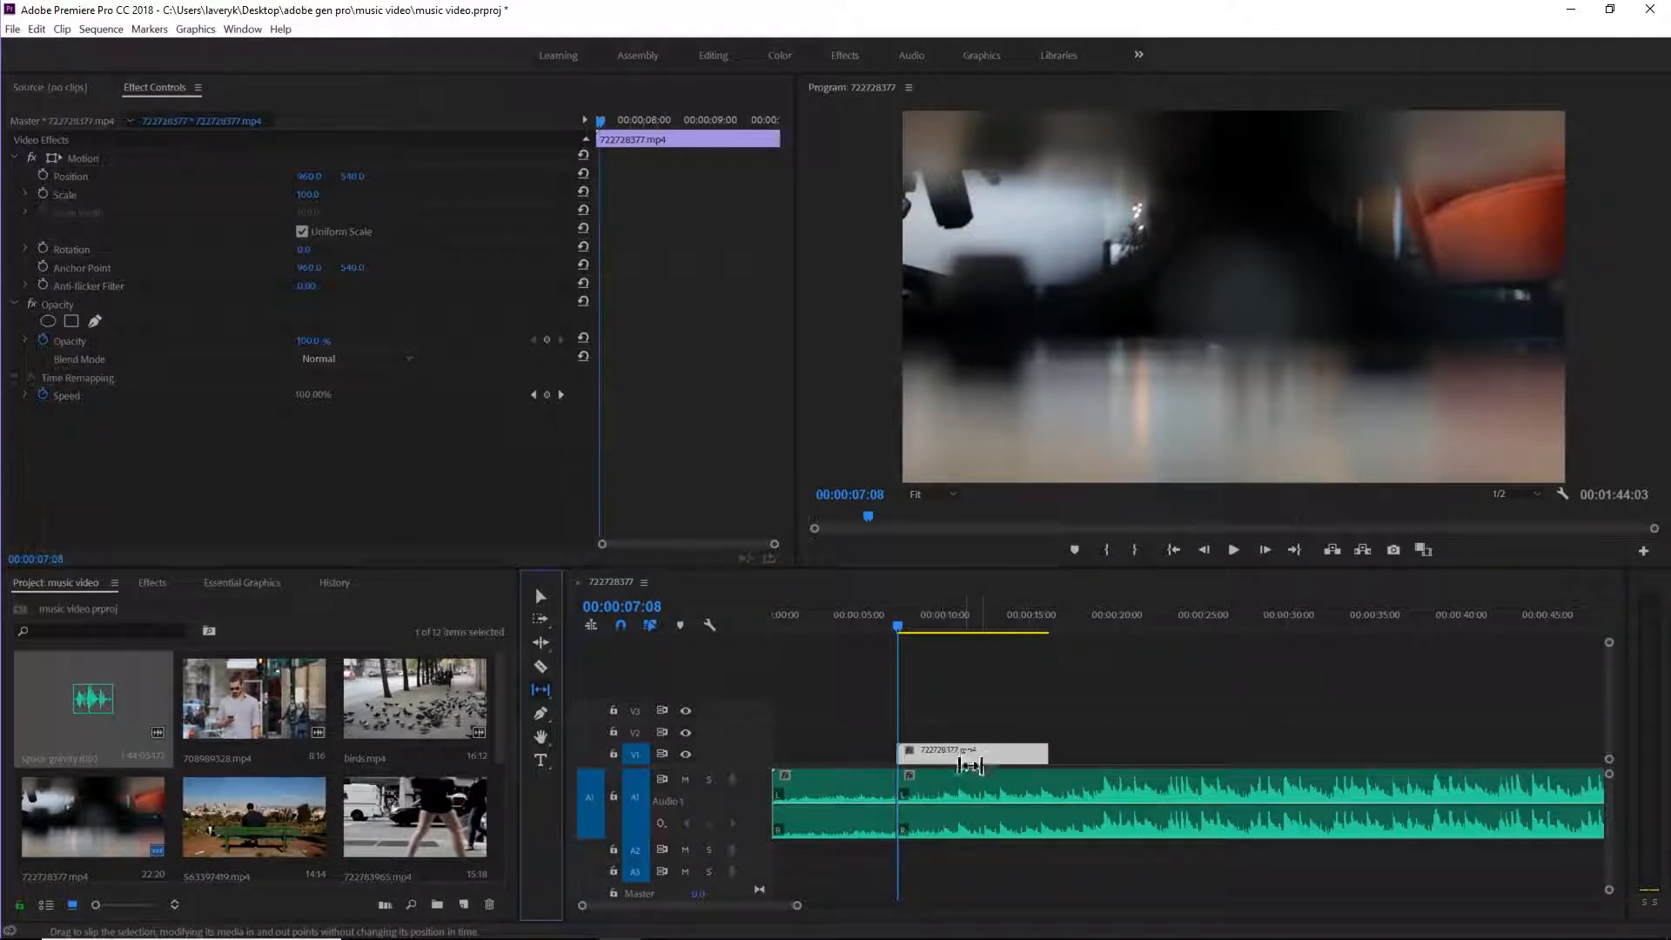
{"action": "left_click", "coordinate": [943, 754]}
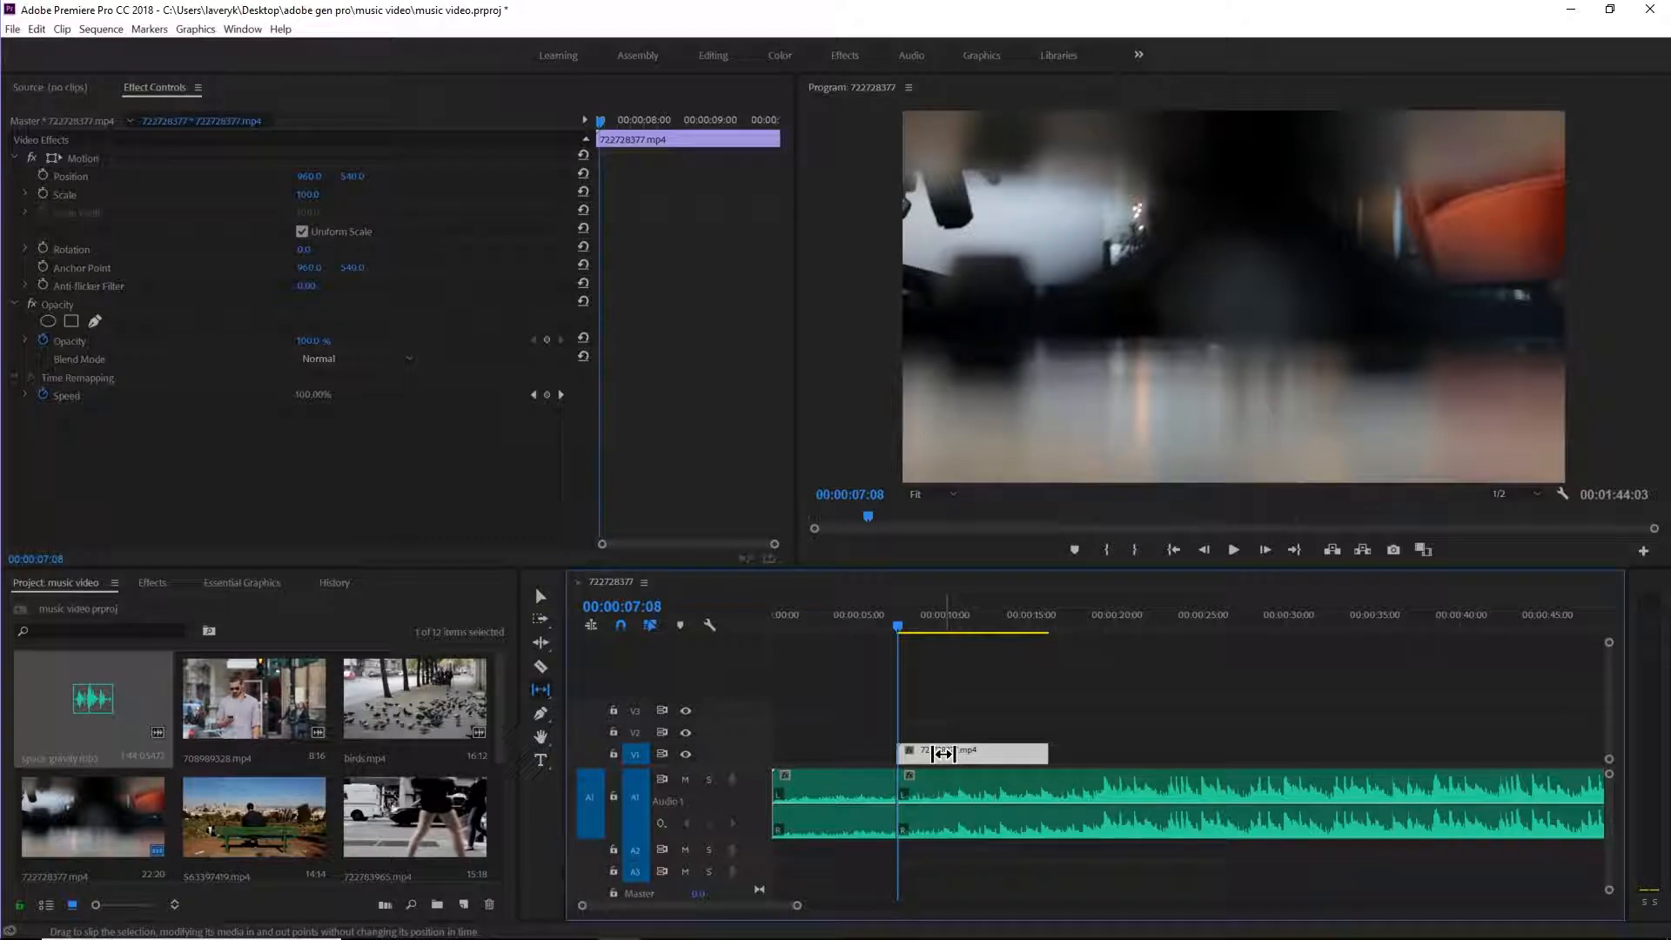
{"action": "left_click_drag", "start_coordinate": [943, 753], "coordinate": [911, 758]}
{"action": "left_click", "coordinate": [540, 596]}
- Play the start of the slipped skateboard clip several times to check its movement against the music
{"action": "left_click", "coordinate": [857, 643]}
{"action": "key", "text": "space"}
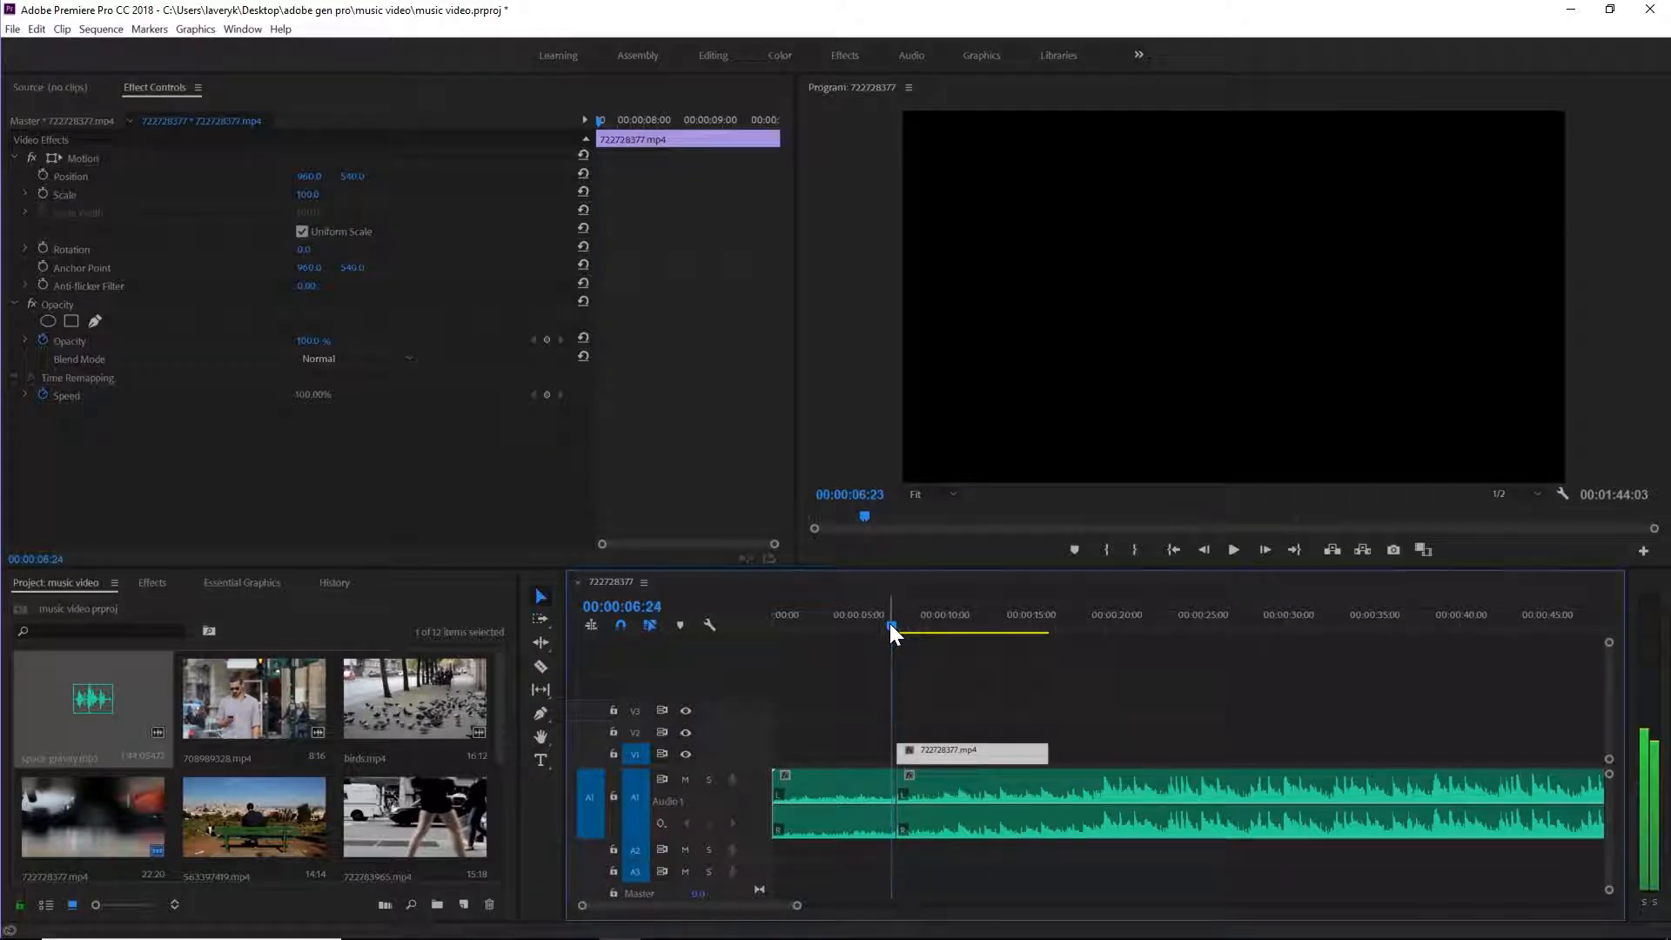
{"action": "key", "text": "space"}
{"action": "key", "text": "space"}
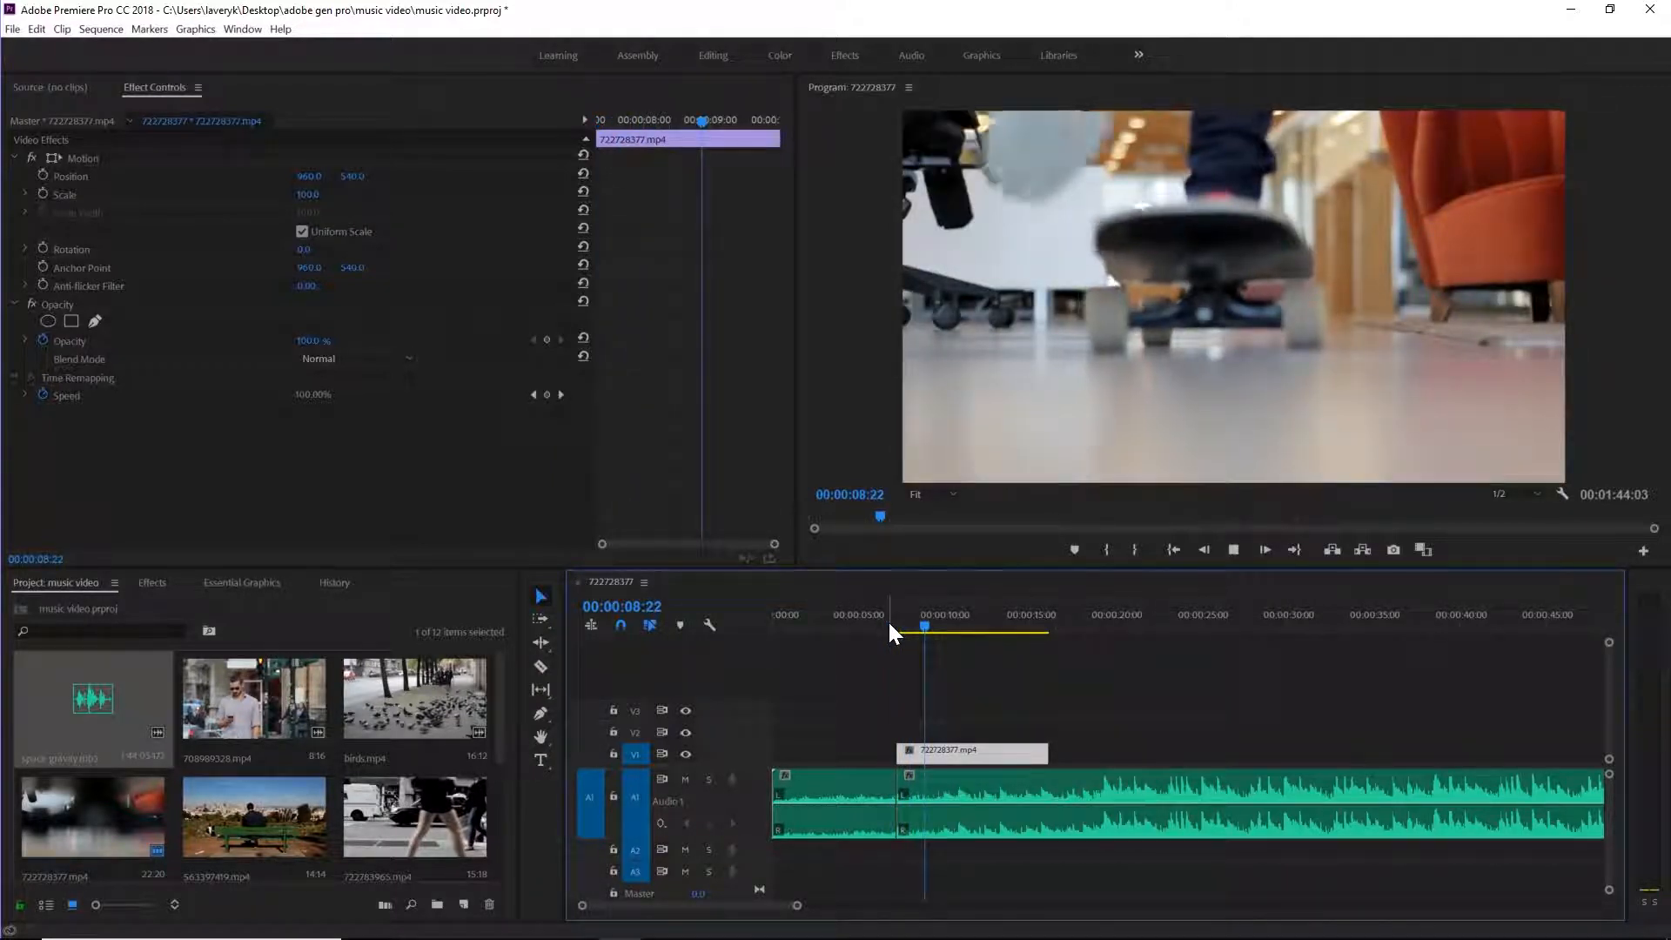
{"action": "key", "text": "space"}
{"action": "left_click", "coordinate": [917, 620]}
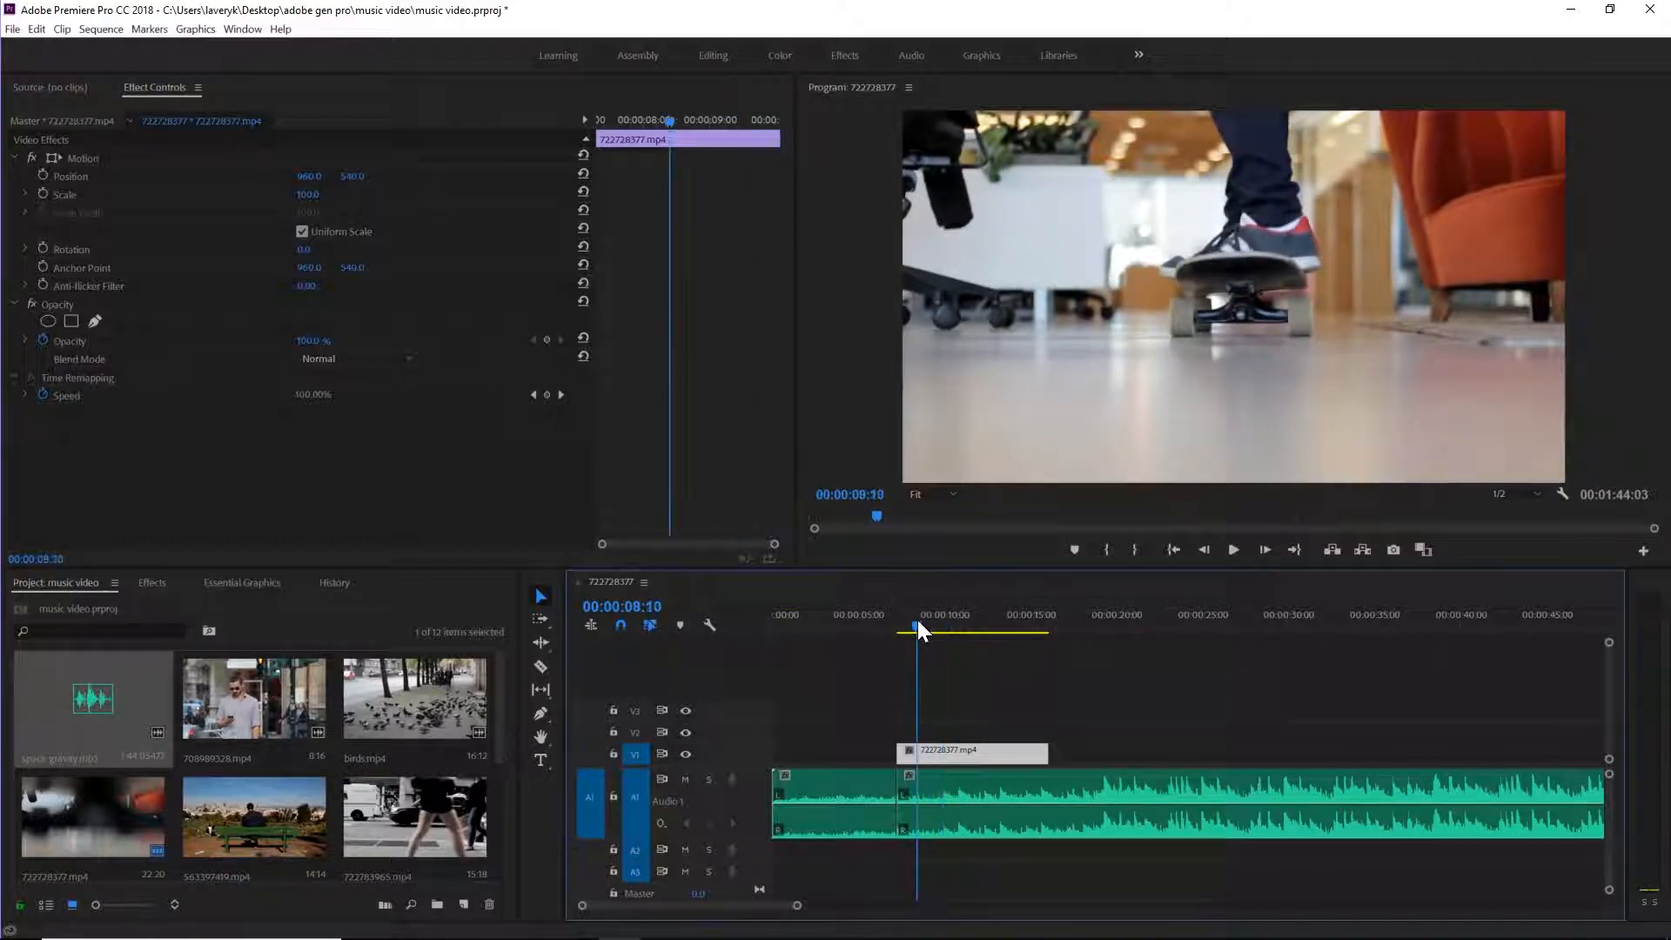
{"action": "key", "text": "space"}
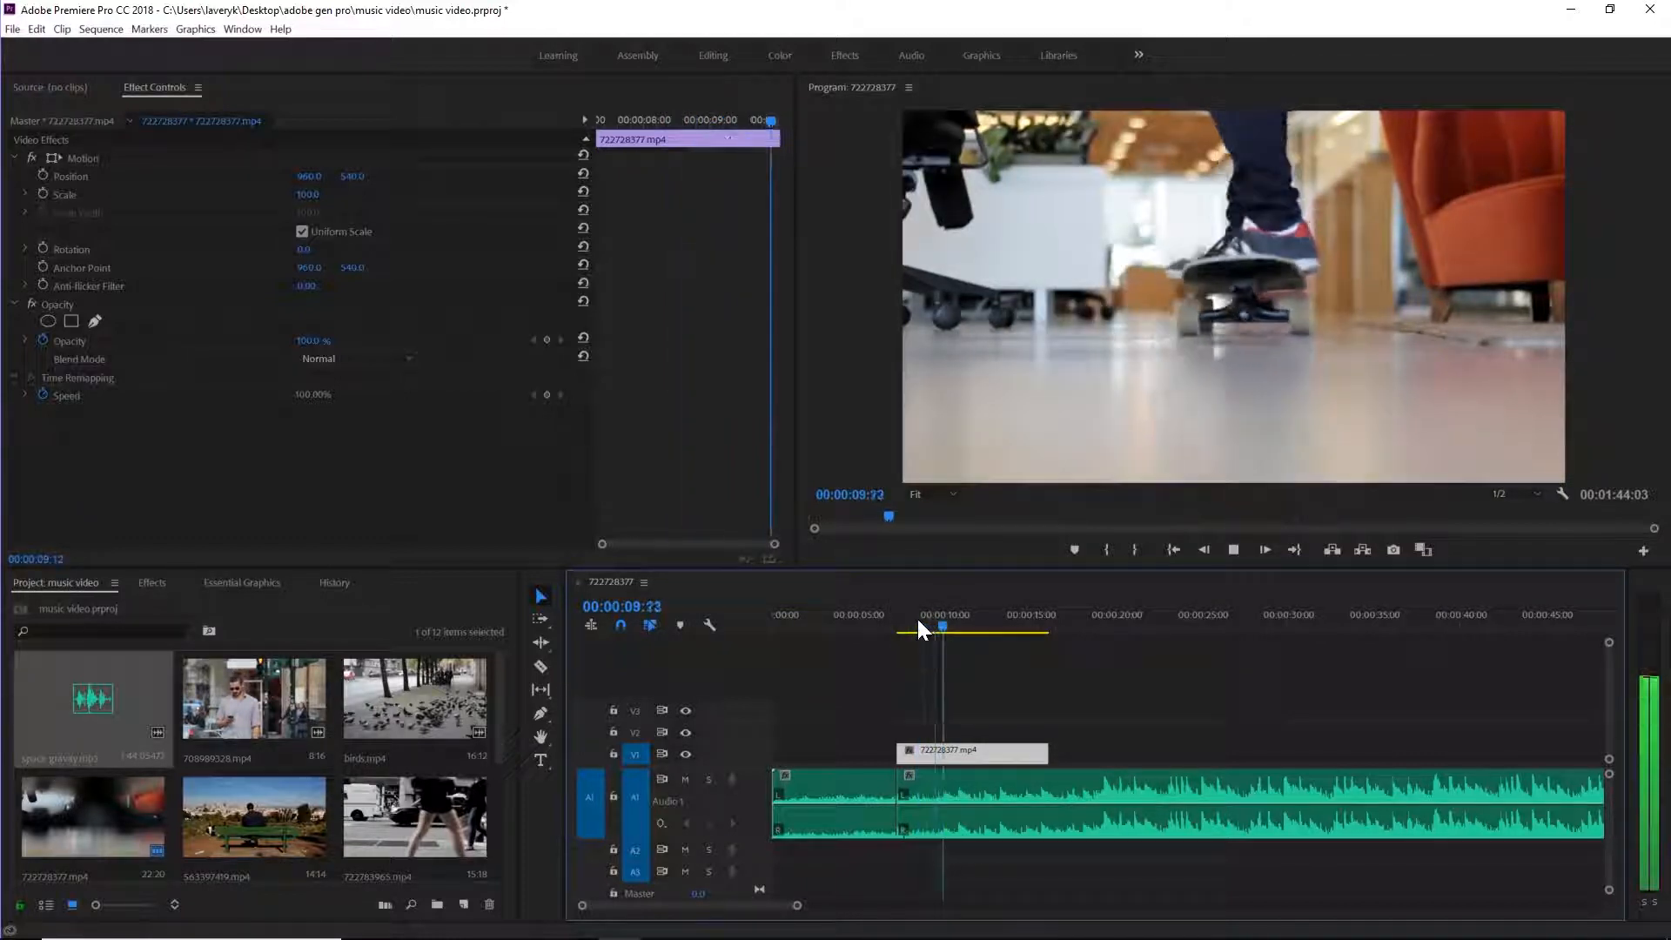
{"action": "key", "text": "space"}
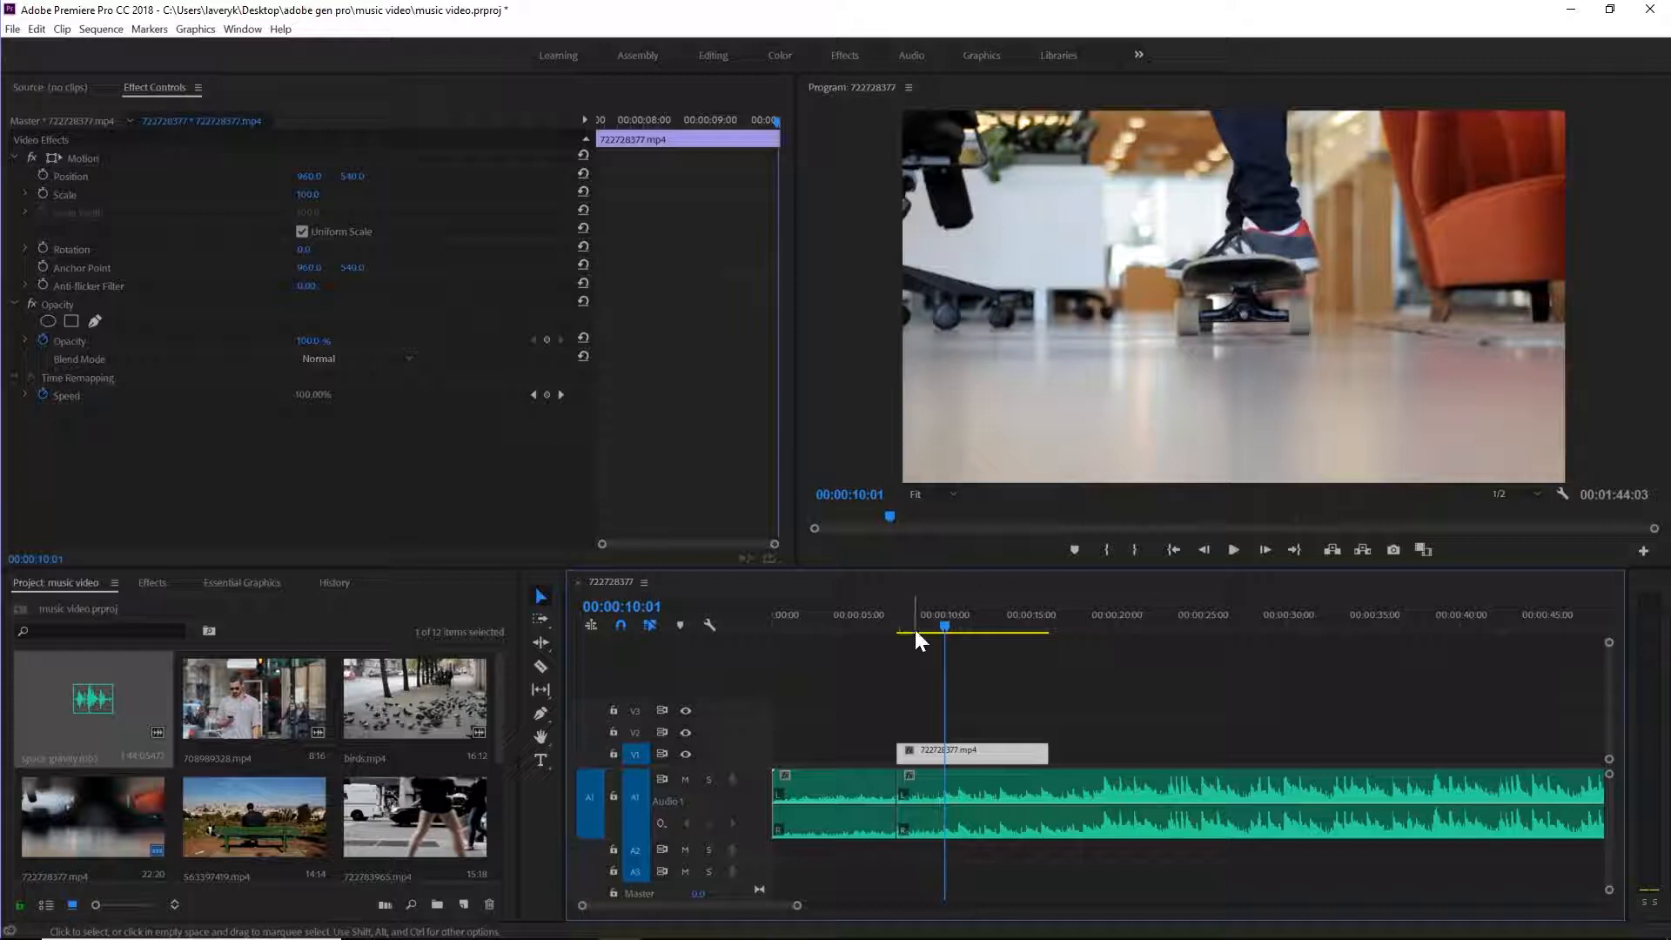
{"action": "left_click", "coordinate": [915, 620]}
{"action": "key", "text": "space"}
- Slip the skateboard footage slightly again with the timeline enlarged, keeping the clip's position on V1
{"action": "left_click", "coordinate": [543, 687]}
{"action": "left_click_drag", "start_coordinate": [798, 905], "coordinate": [688, 906]}
{"action": "left_click_drag", "start_coordinate": [1167, 755], "coordinate": [1132, 756]}
- Play the sequence from the skateboard clip's start to review the new slip adjustment
{"action": "left_click", "coordinate": [1053, 622]}
{"action": "key", "text": "space"}
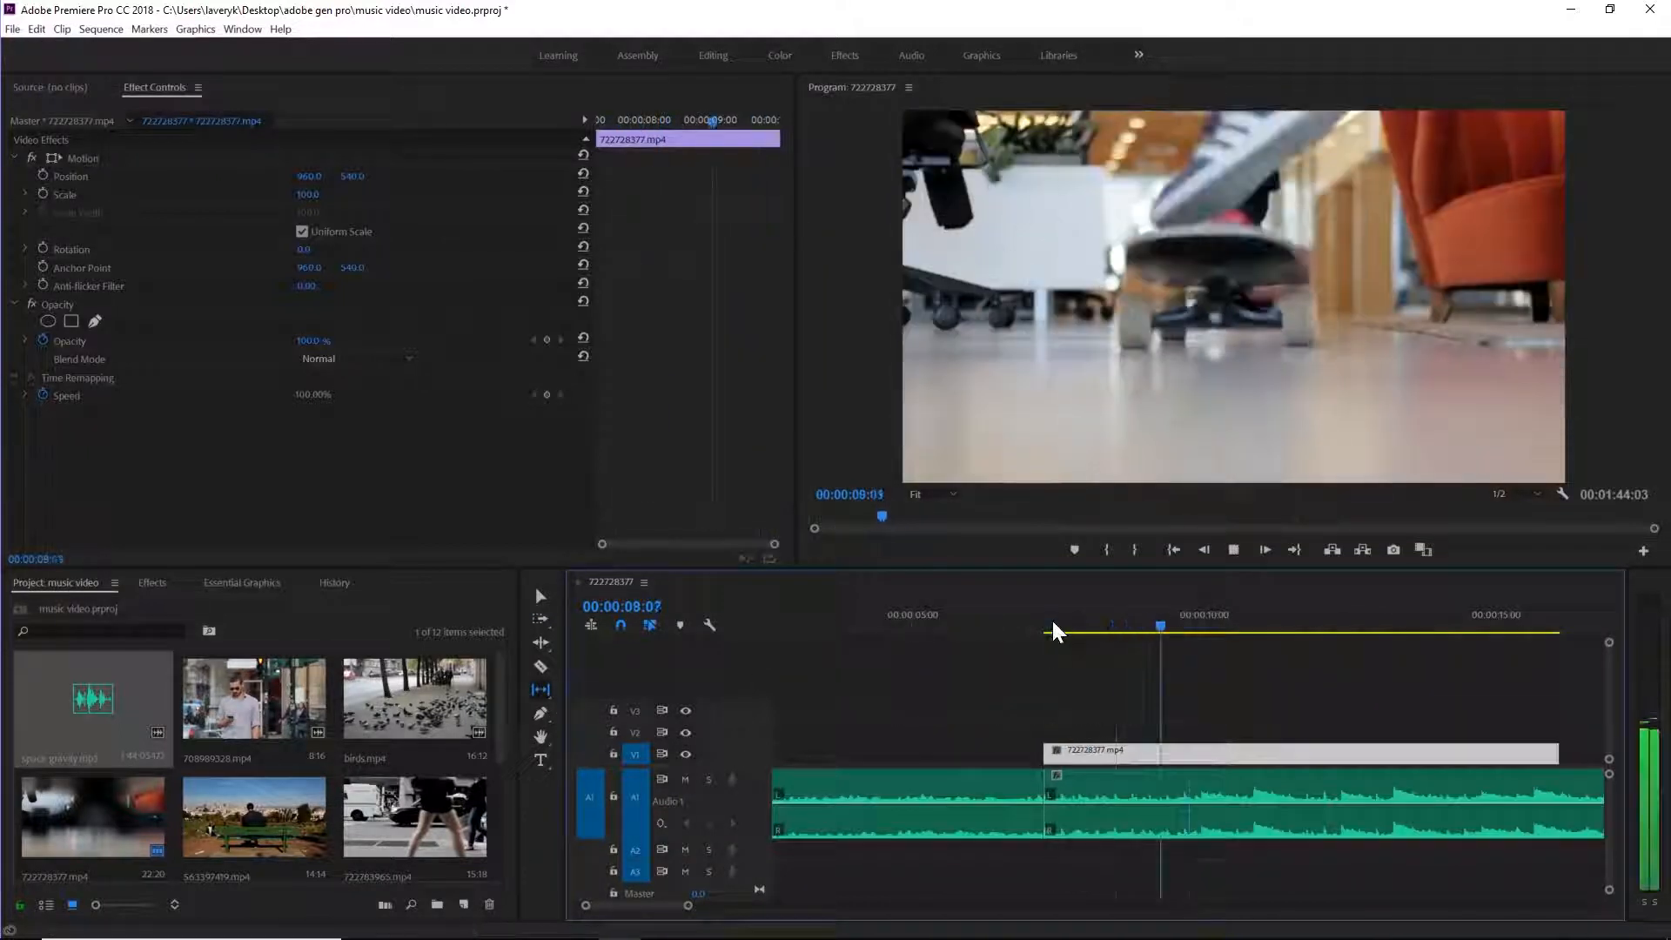
{"action": "key", "text": "space"}
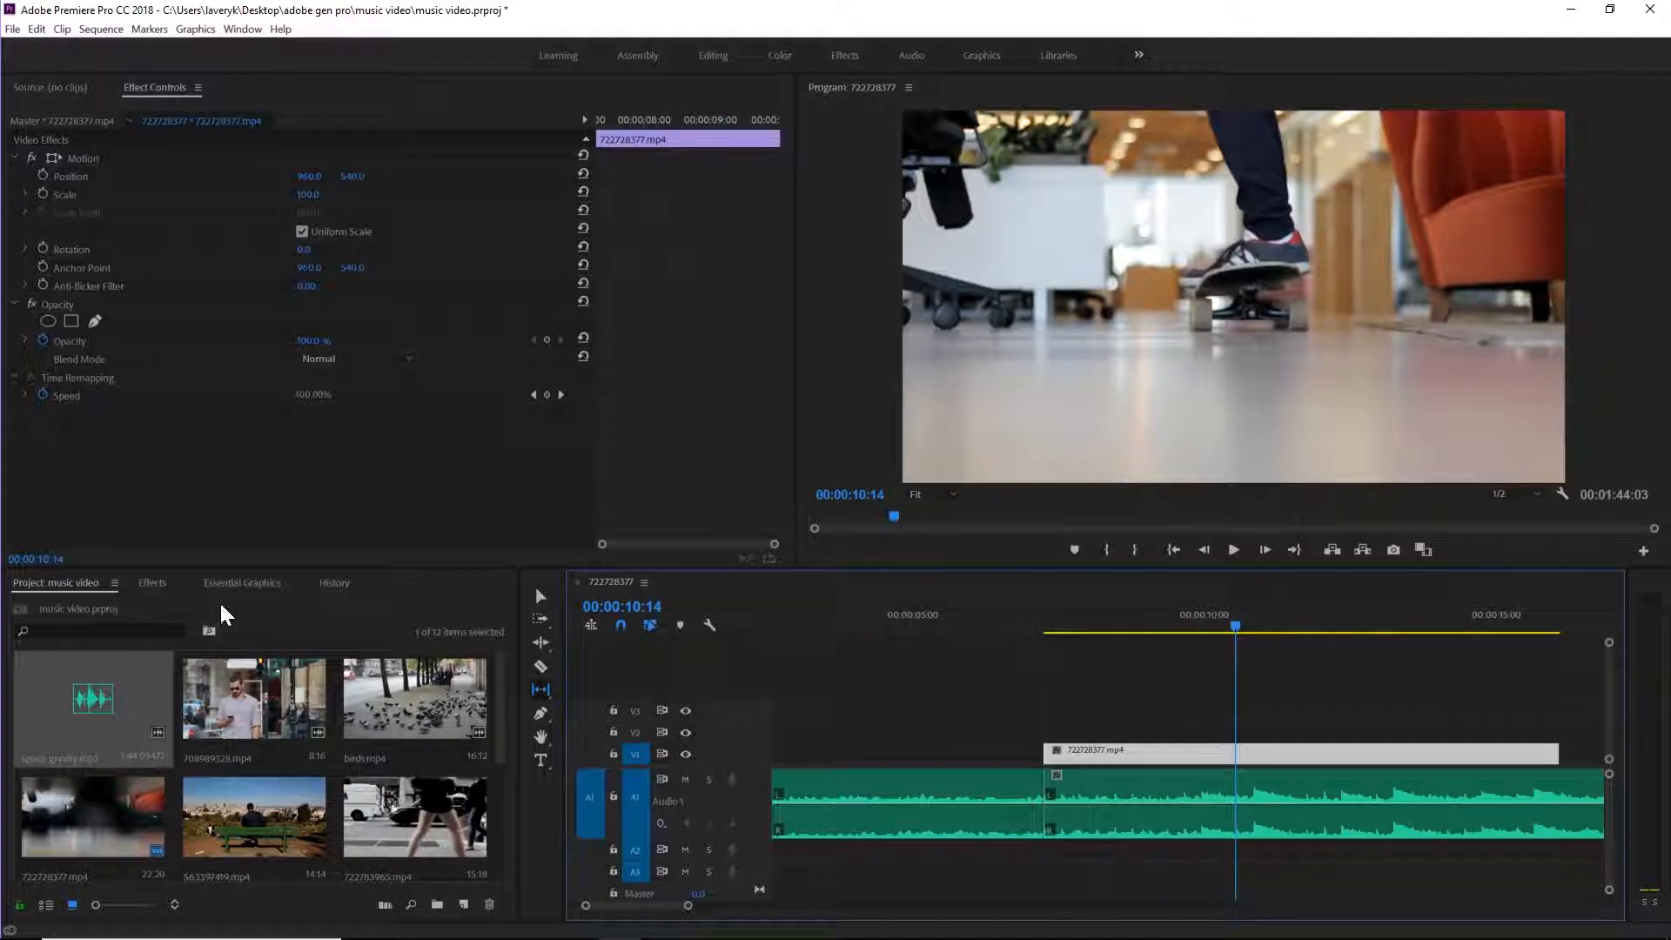
- Add a Cross Dissolve video transition of 00:00:01:08 to the start of the skateboard clip on V1
{"action": "left_click", "coordinate": [158, 582]}
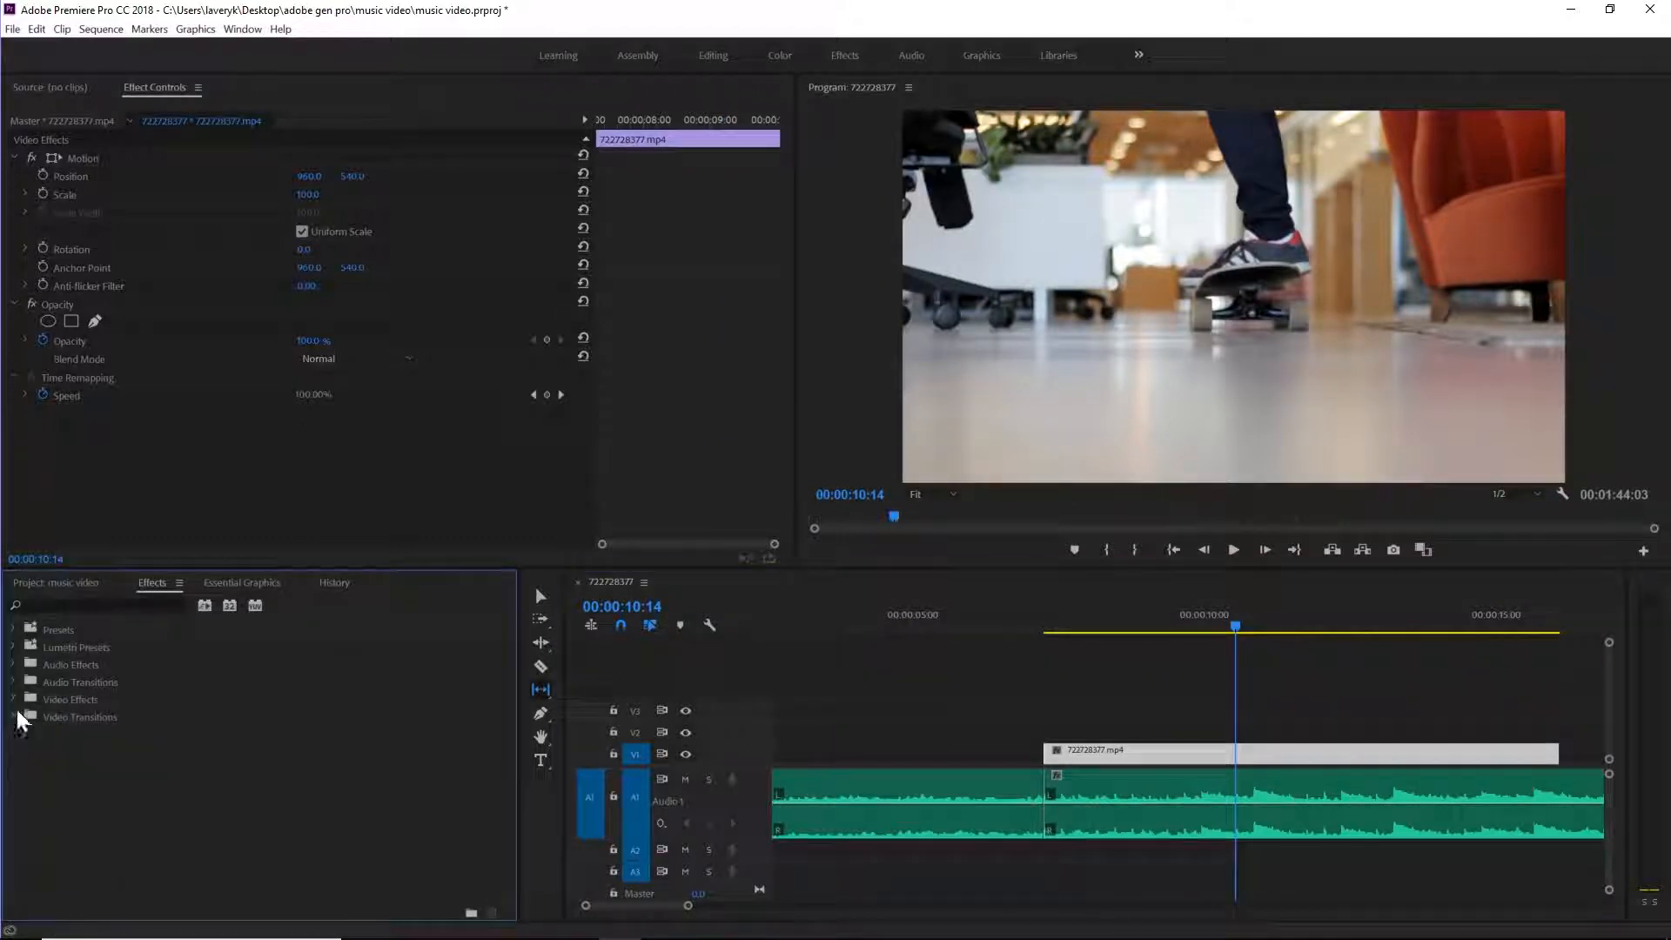
{"action": "left_click_drag", "start_coordinate": [1176, 622], "coordinate": [1121, 627]}
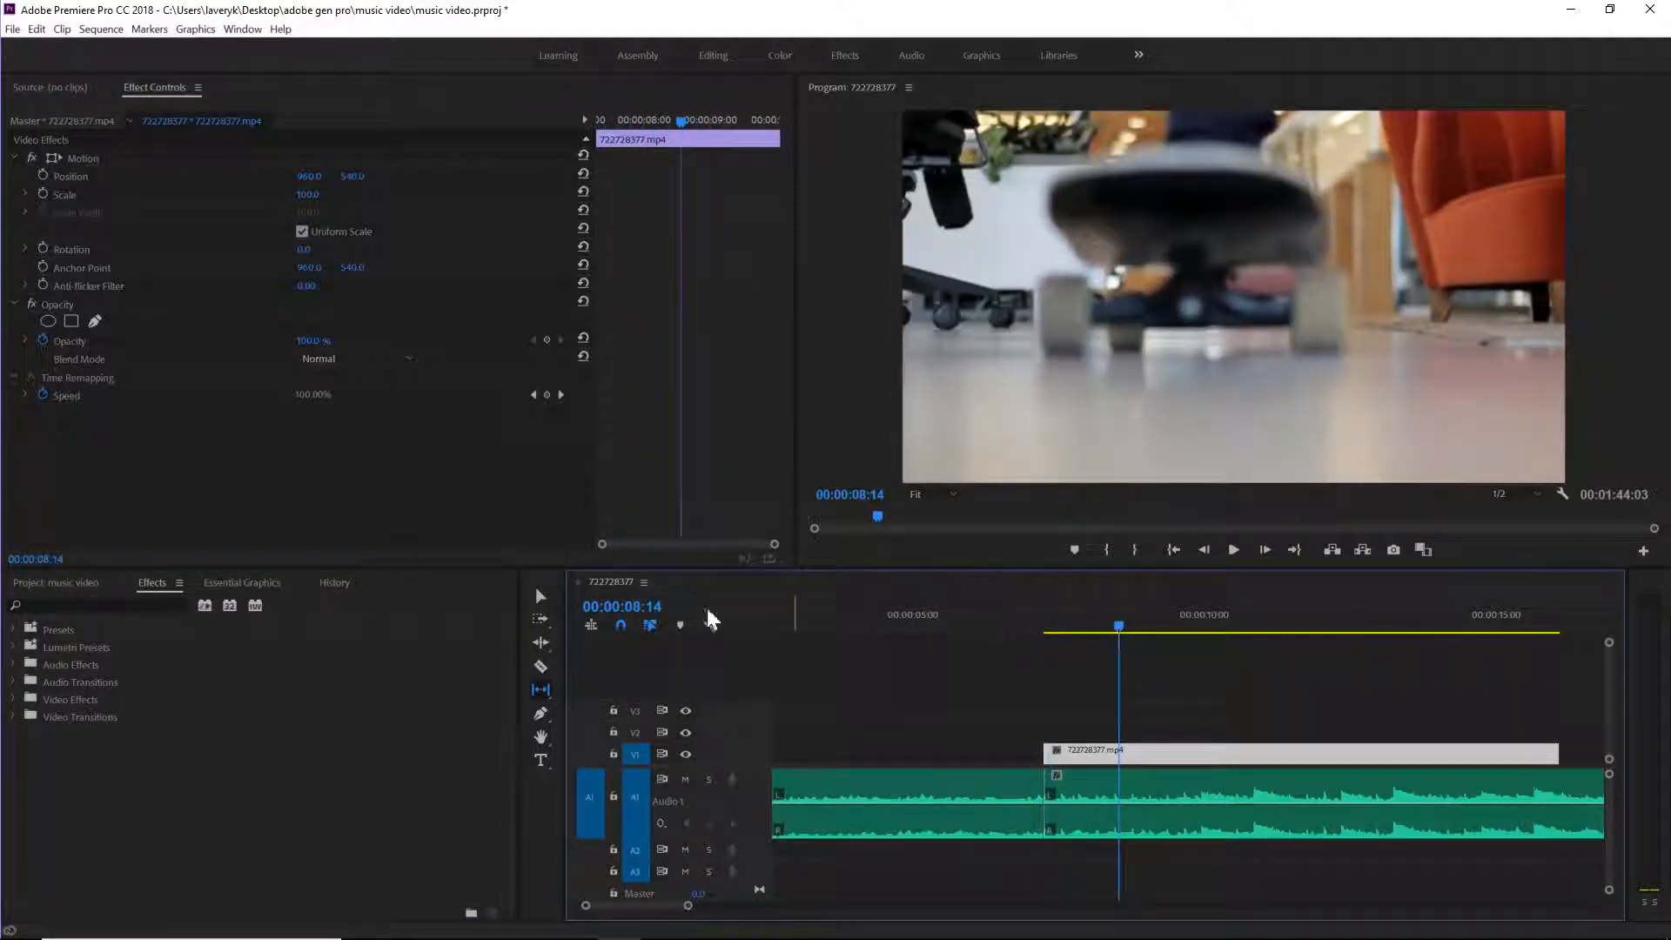
{"action": "left_click", "coordinate": [16, 717]}
{"action": "left_click", "coordinate": [23, 752]}
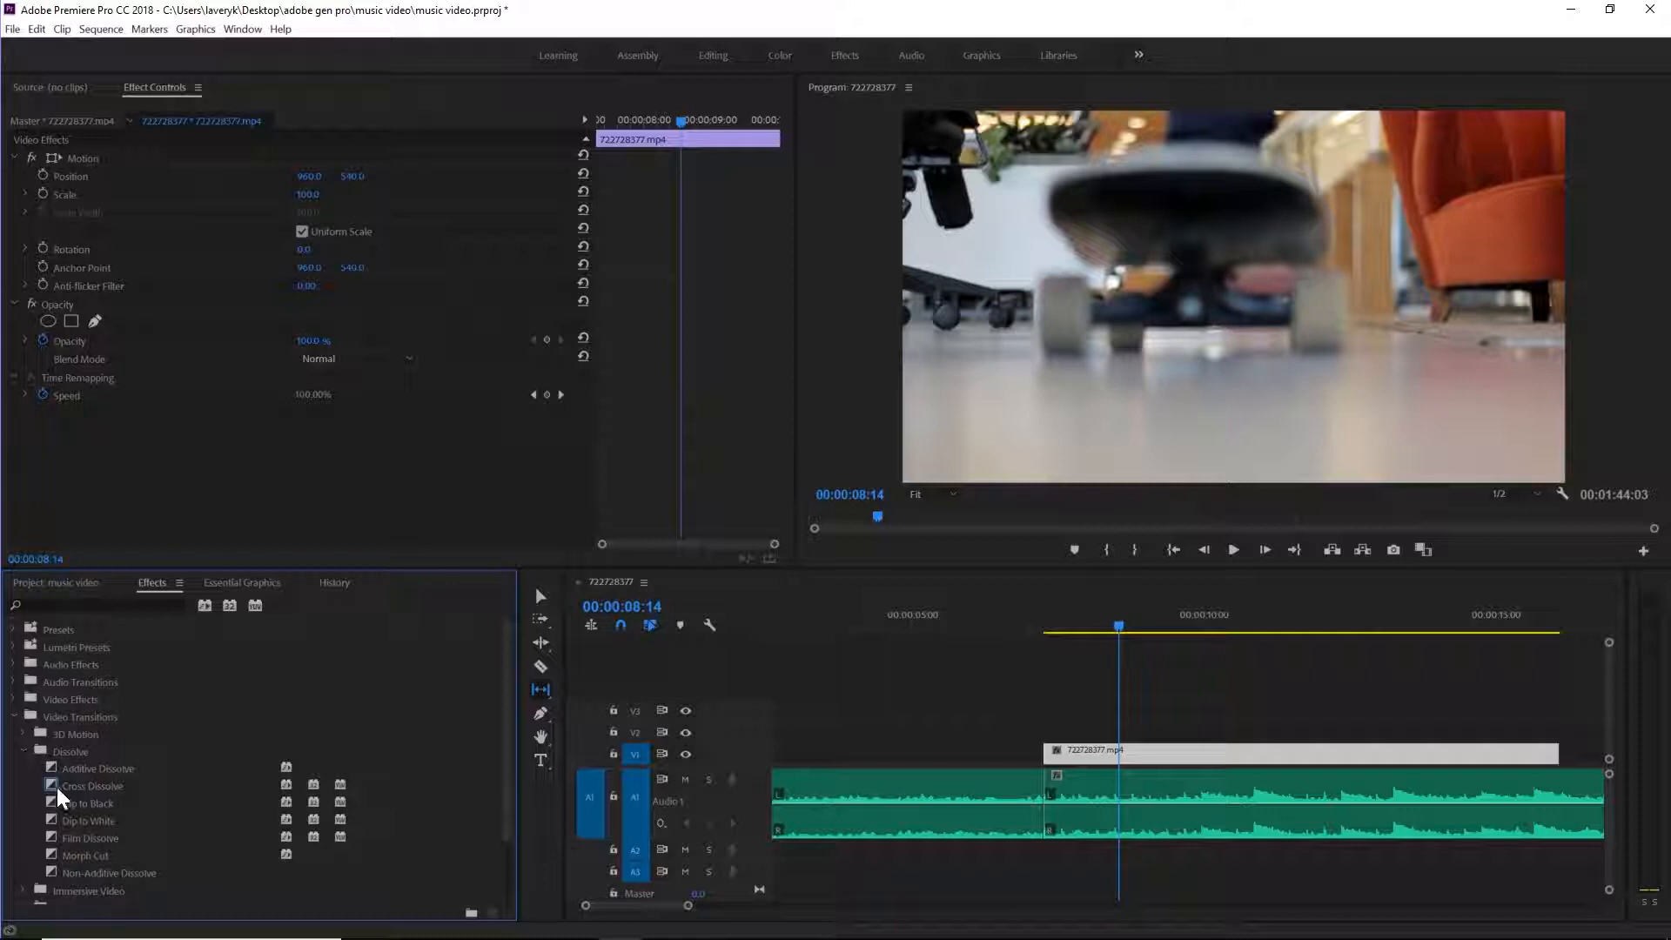
{"action": "left_click_drag", "start_coordinate": [61, 787], "coordinate": [1119, 756]}
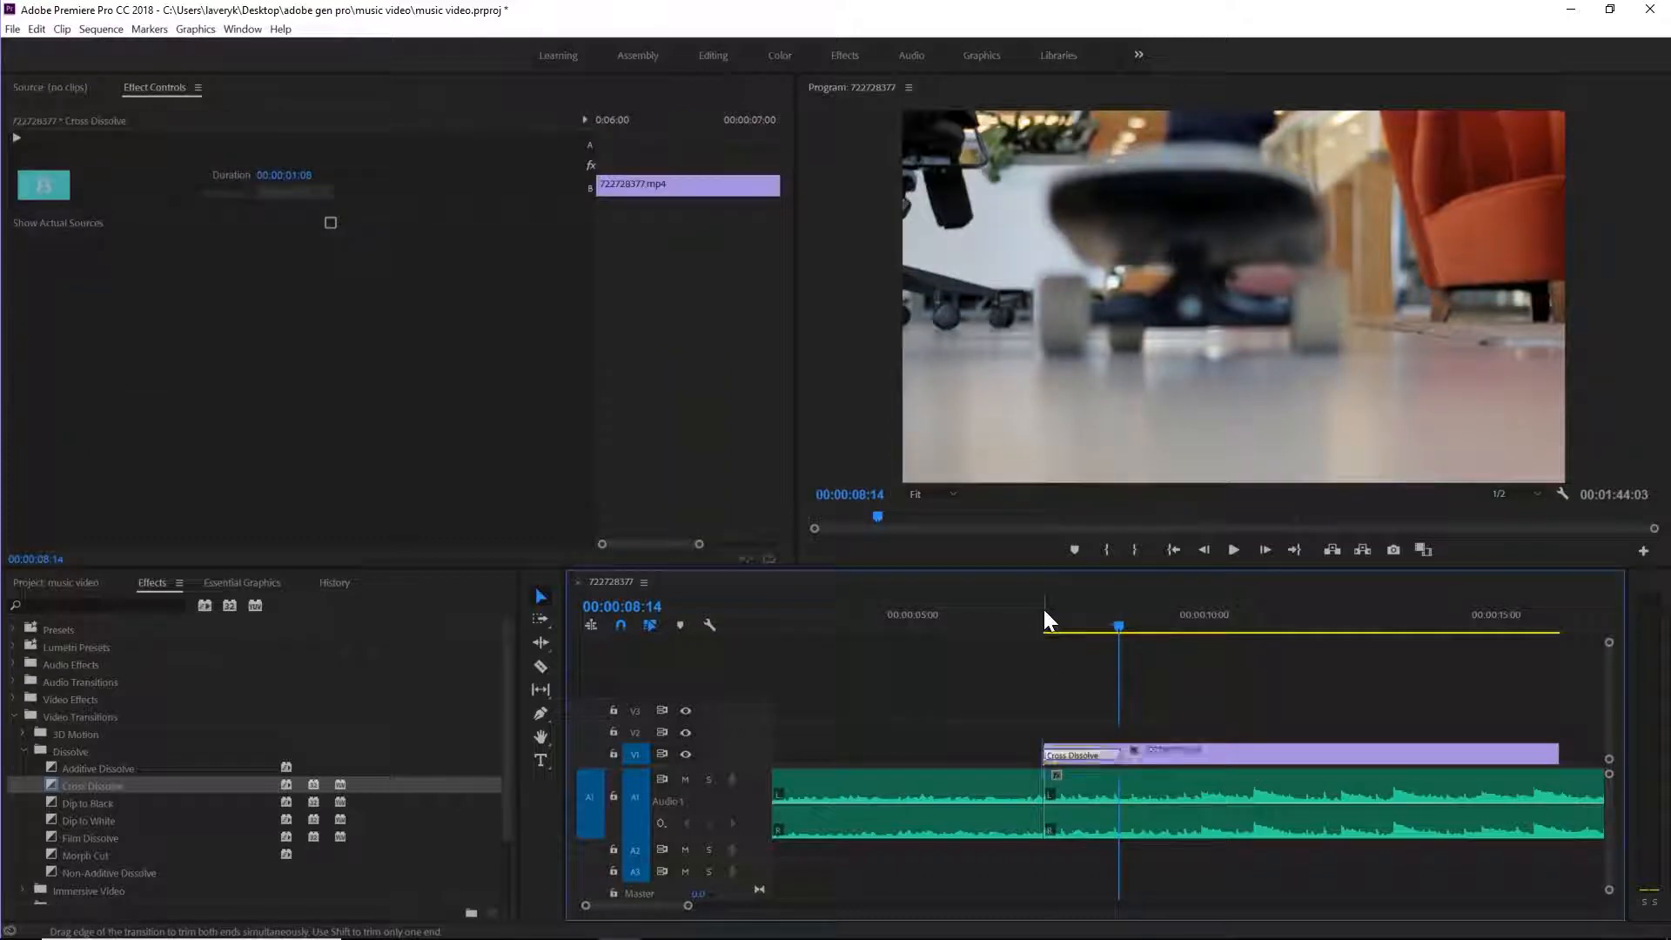
- Preview the Cross Dissolve at the start of the skateboard clip and lengthen it to 00:00:01:19
{"action": "left_click", "coordinate": [1045, 620]}
{"action": "key", "text": "space"}
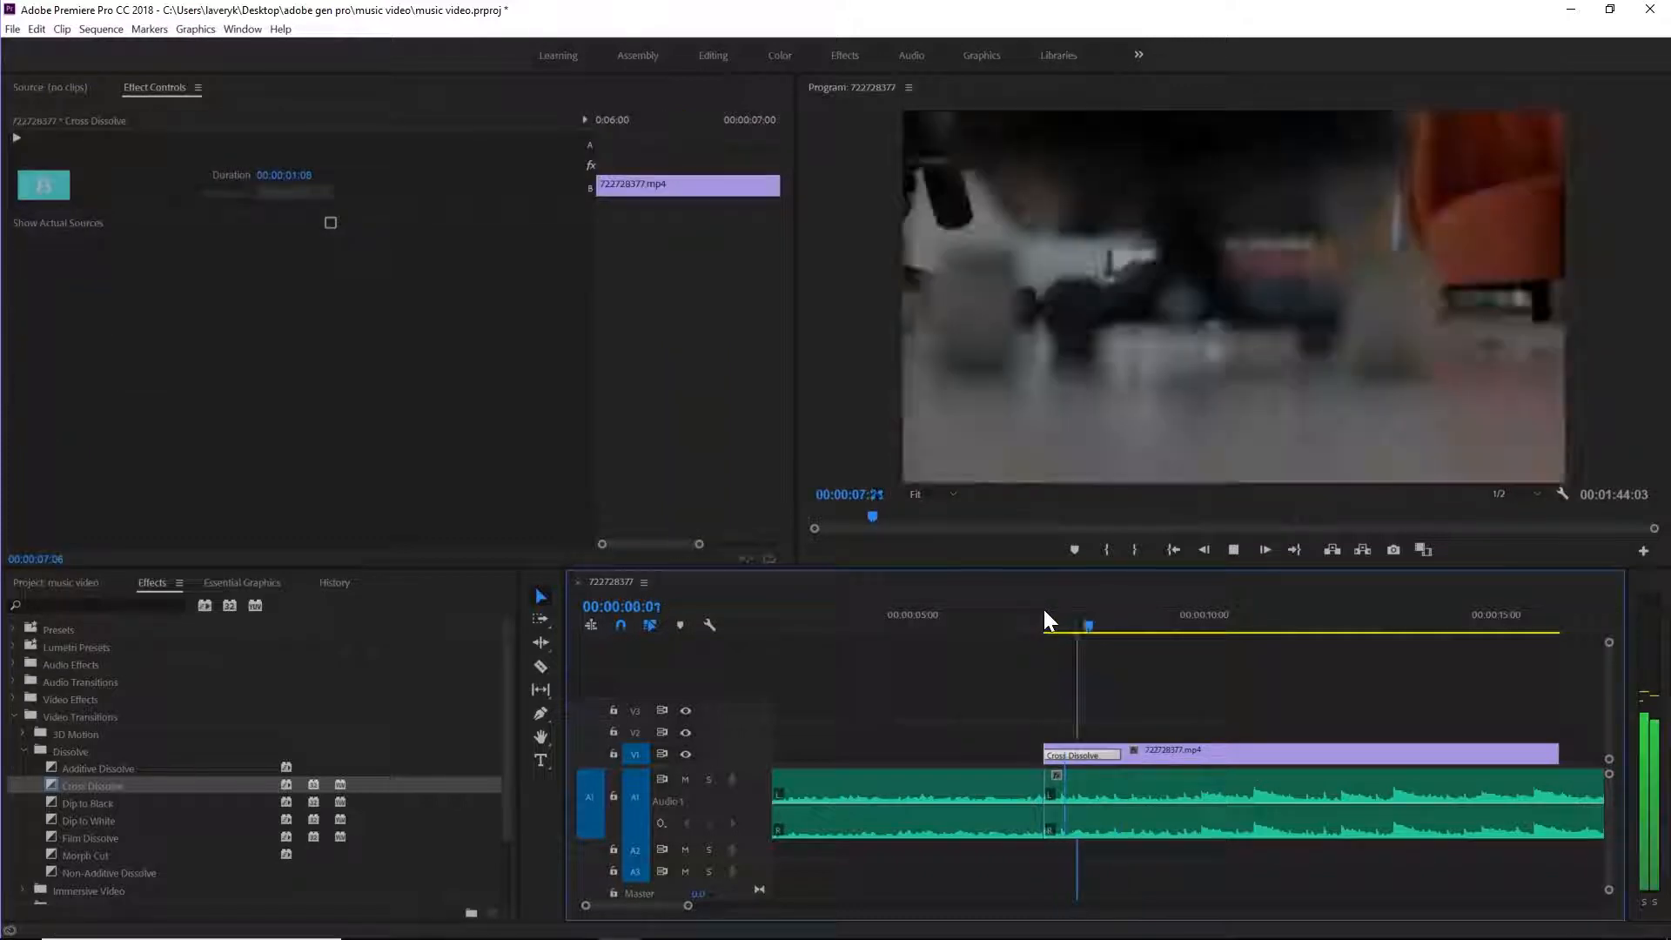
{"action": "left_click", "coordinate": [1066, 624]}
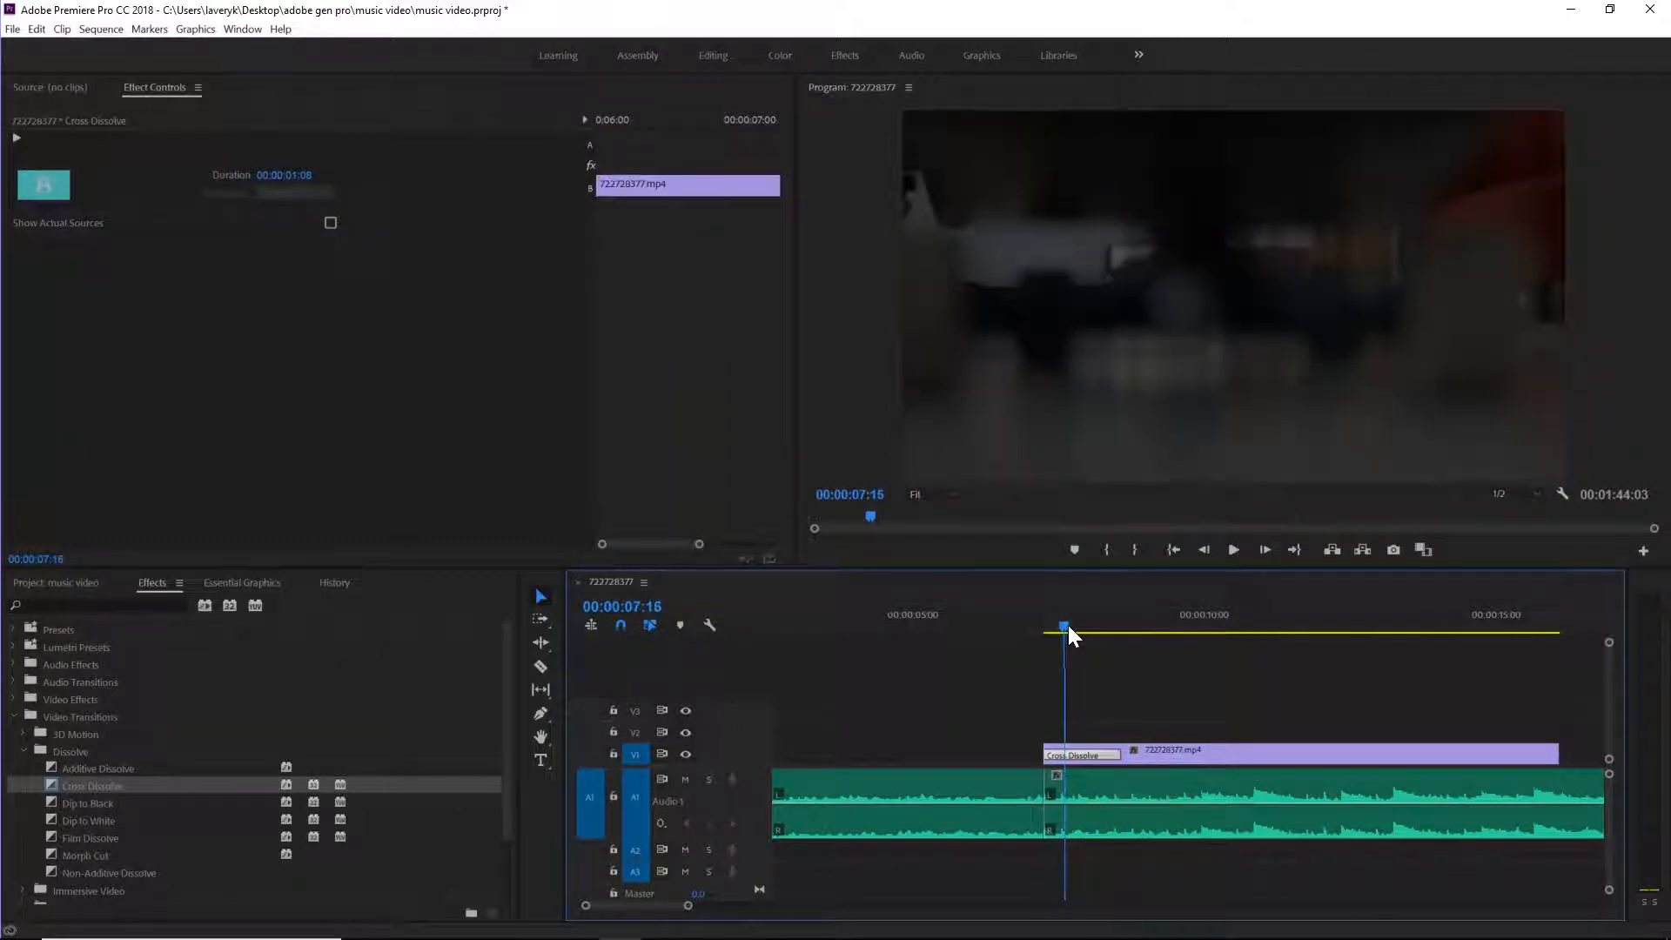
{"action": "left_click_drag", "start_coordinate": [1127, 755], "coordinate": [1141, 755]}
- Find the next beat by playing the song and extend the end of the skateboard clip on V1 to 00:00:19:07
{"action": "key", "text": "space"}
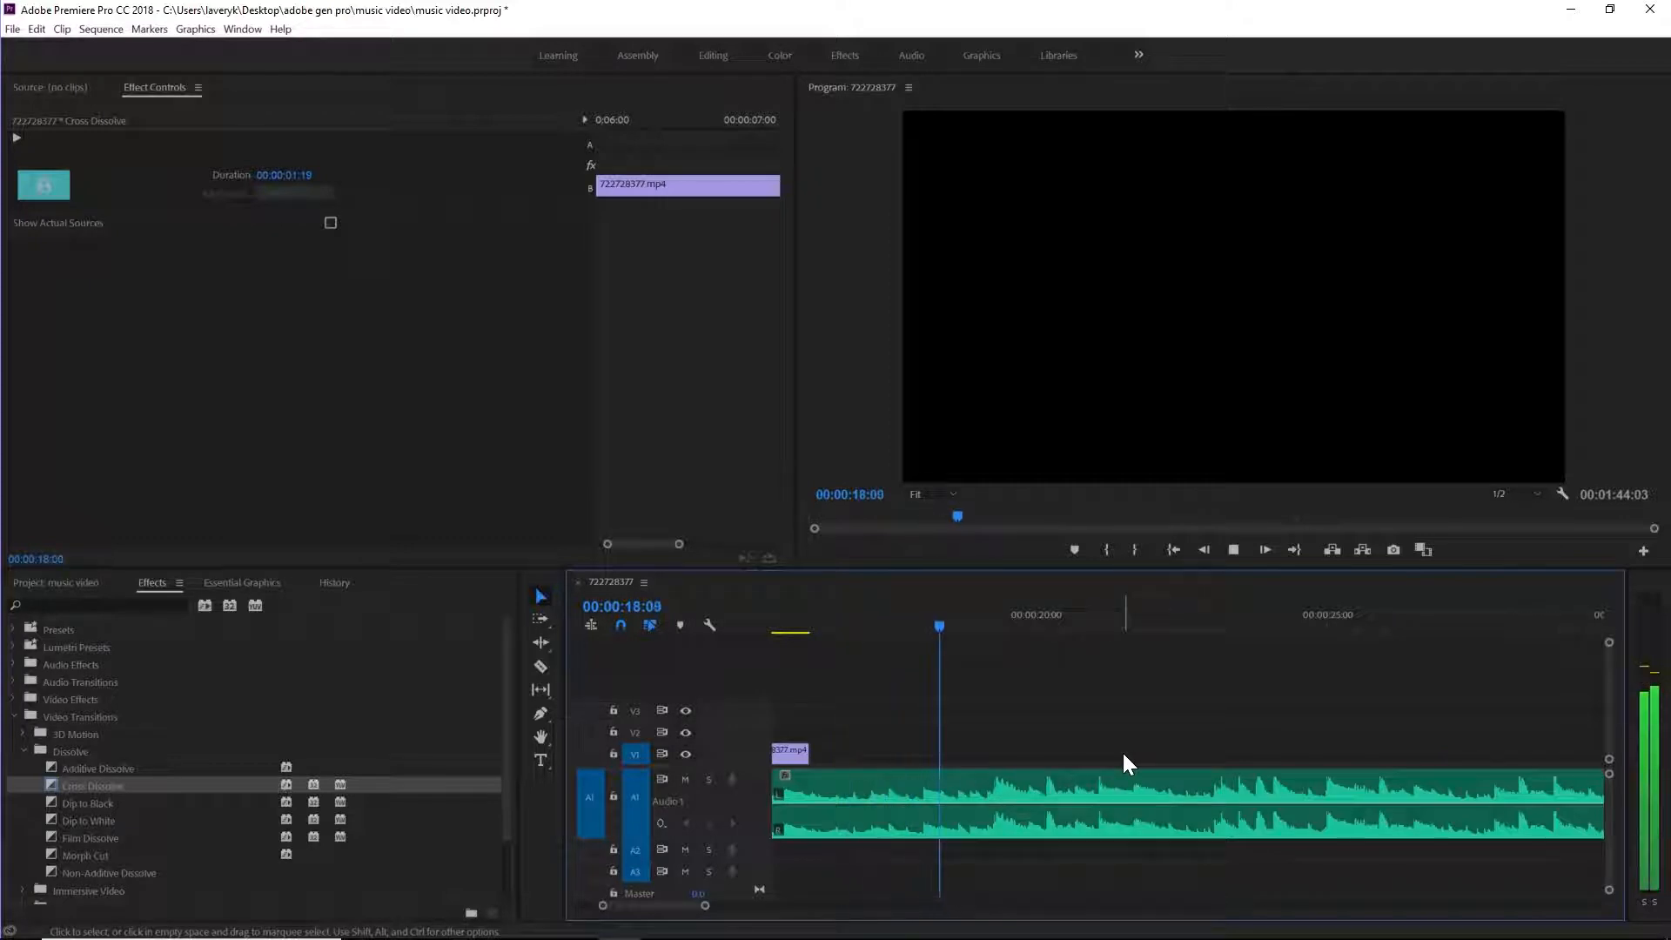
{"action": "key", "text": "space"}
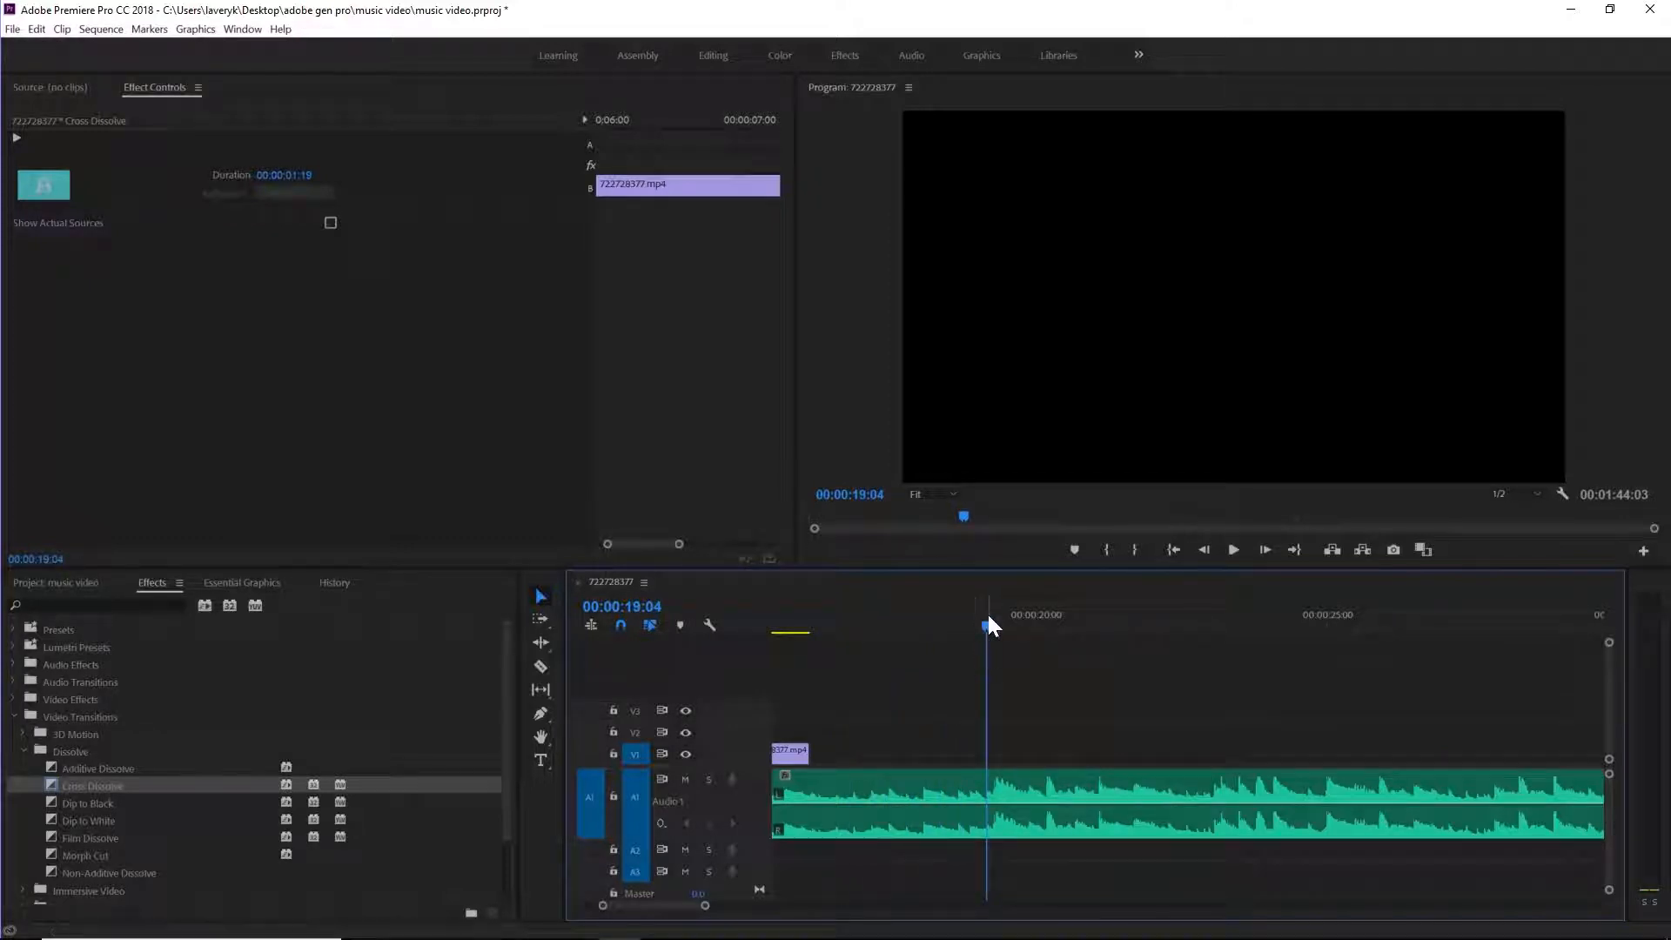
{"action": "key", "text": "space"}
{"action": "left_click_drag", "start_coordinate": [987, 619], "coordinate": [992, 625]}
{"action": "left_click_drag", "start_coordinate": [807, 754], "coordinate": [993, 754]}
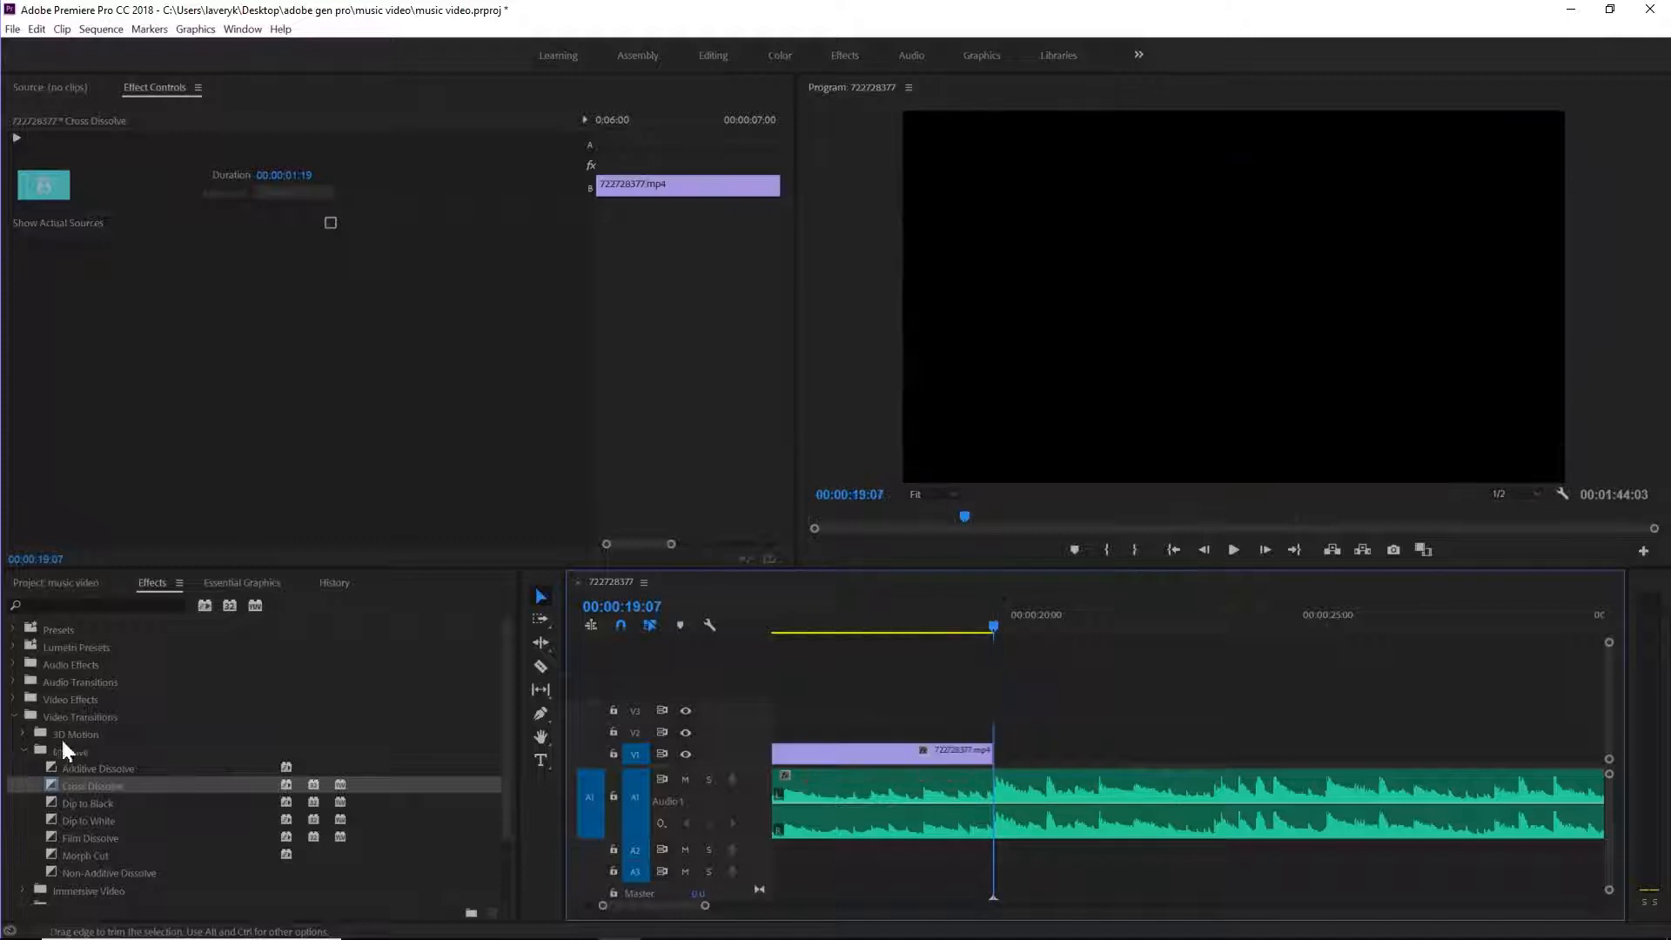
- Open clip 921785507.mp4 from the project in the Source monitor and mark its In point at 00:00:10:01
{"action": "left_click", "coordinate": [91, 583]}
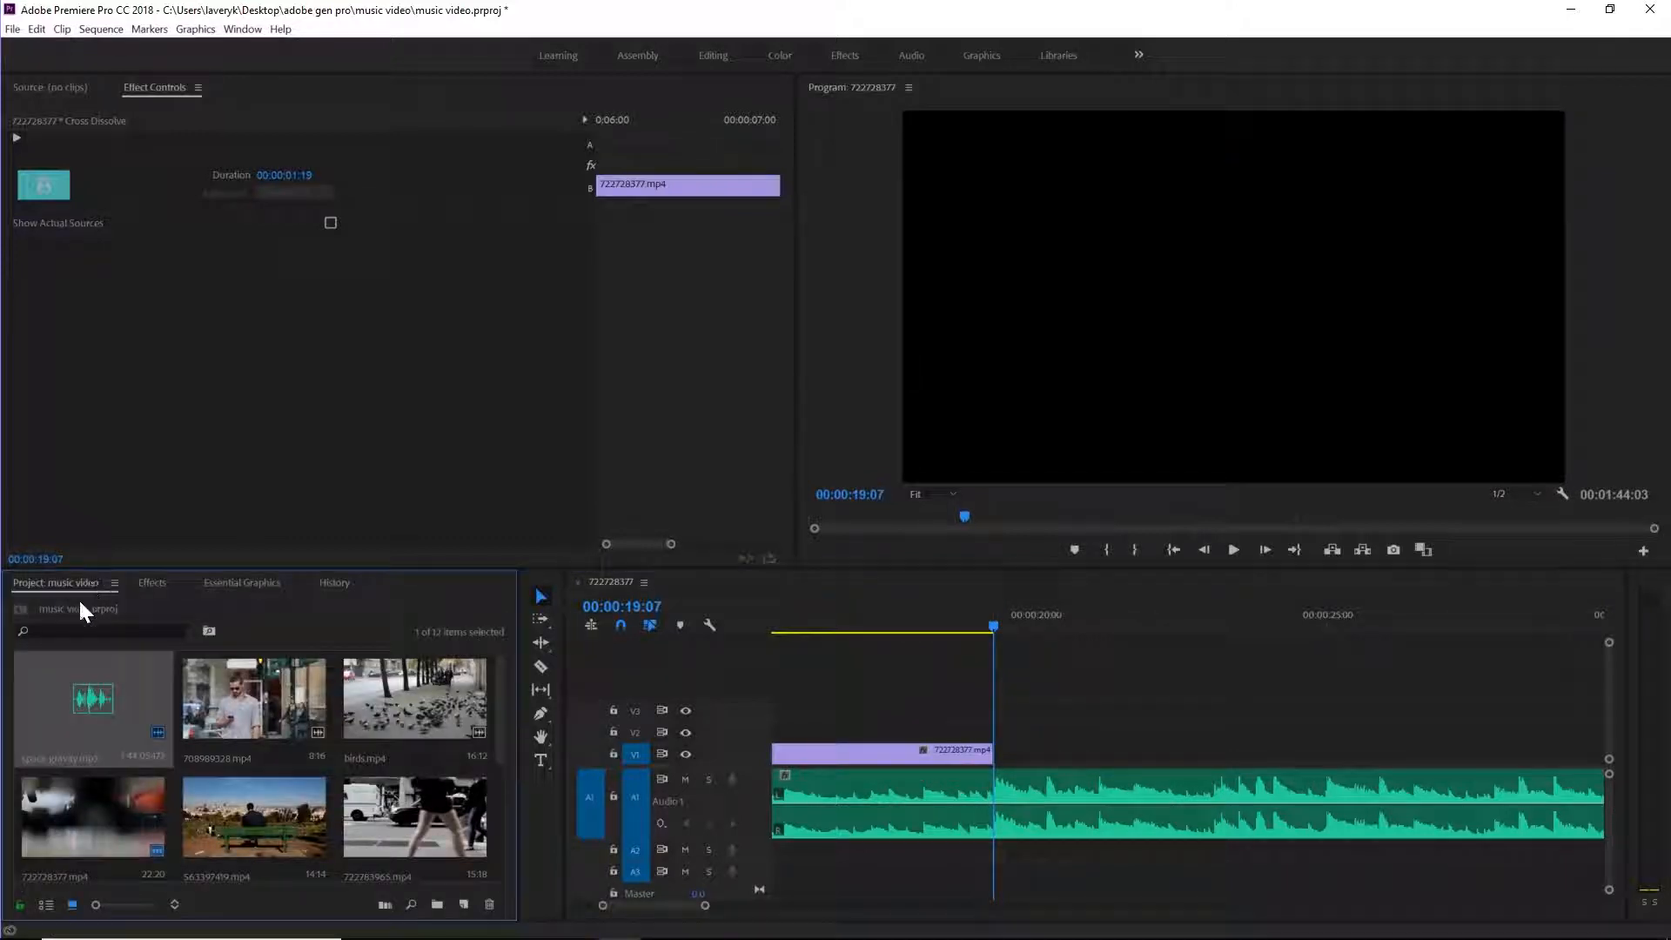
{"action": "scroll", "coordinate": [341, 734], "scroll_direction": "down", "scroll_amount": 4}
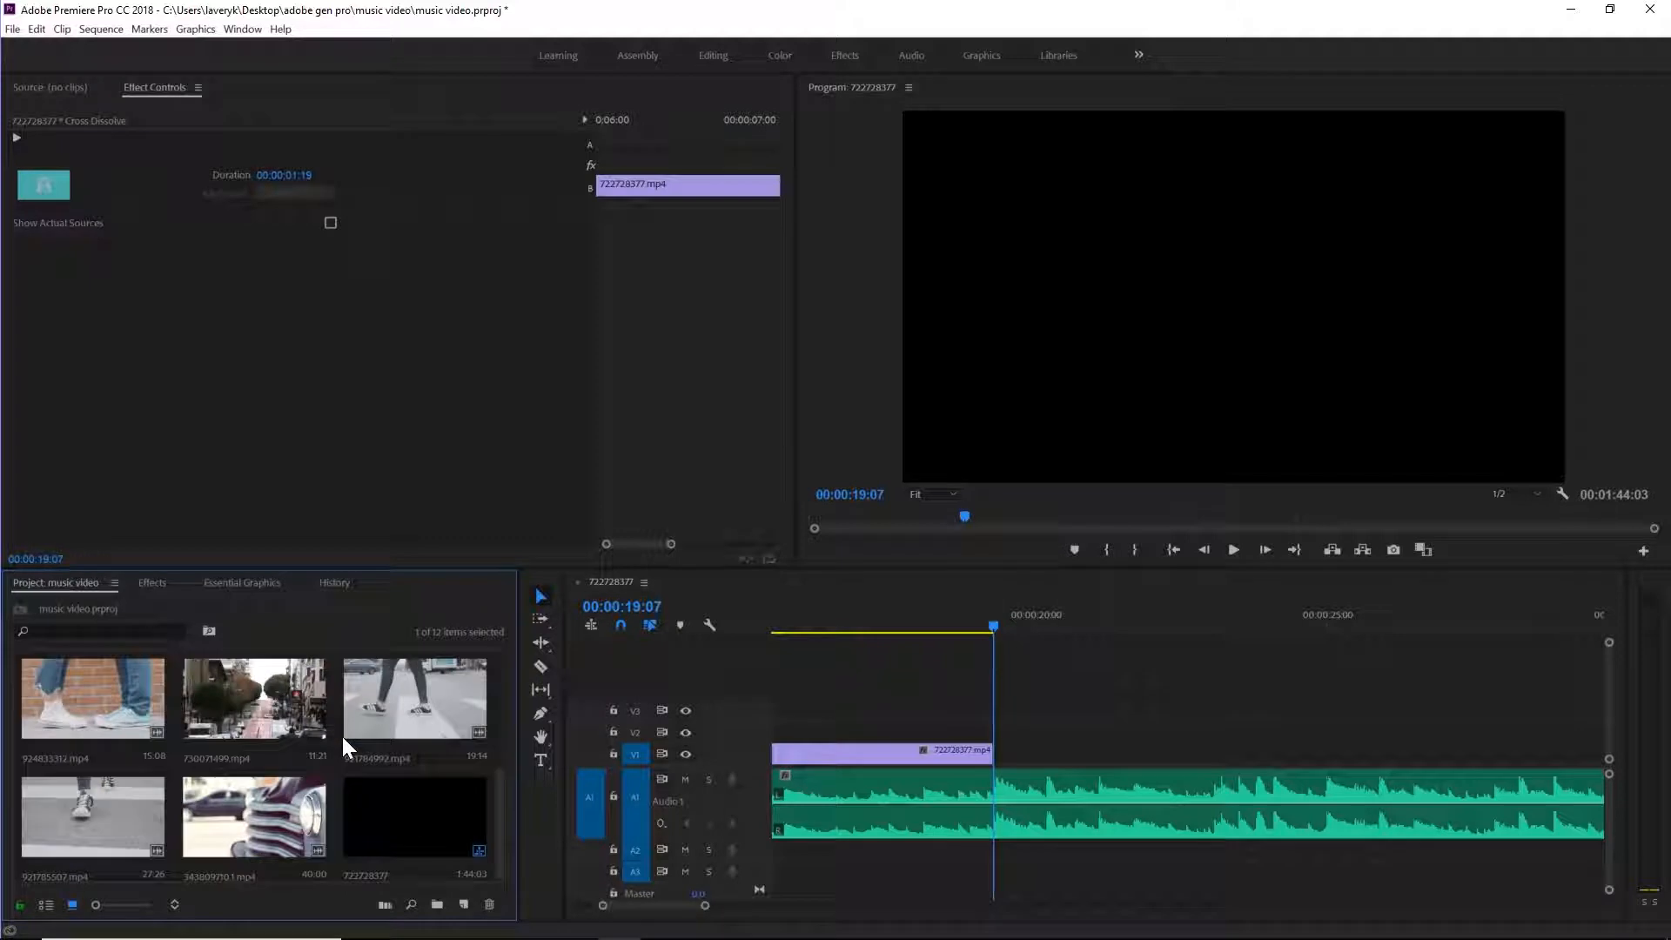
{"action": "left_click", "coordinate": [77, 817]}
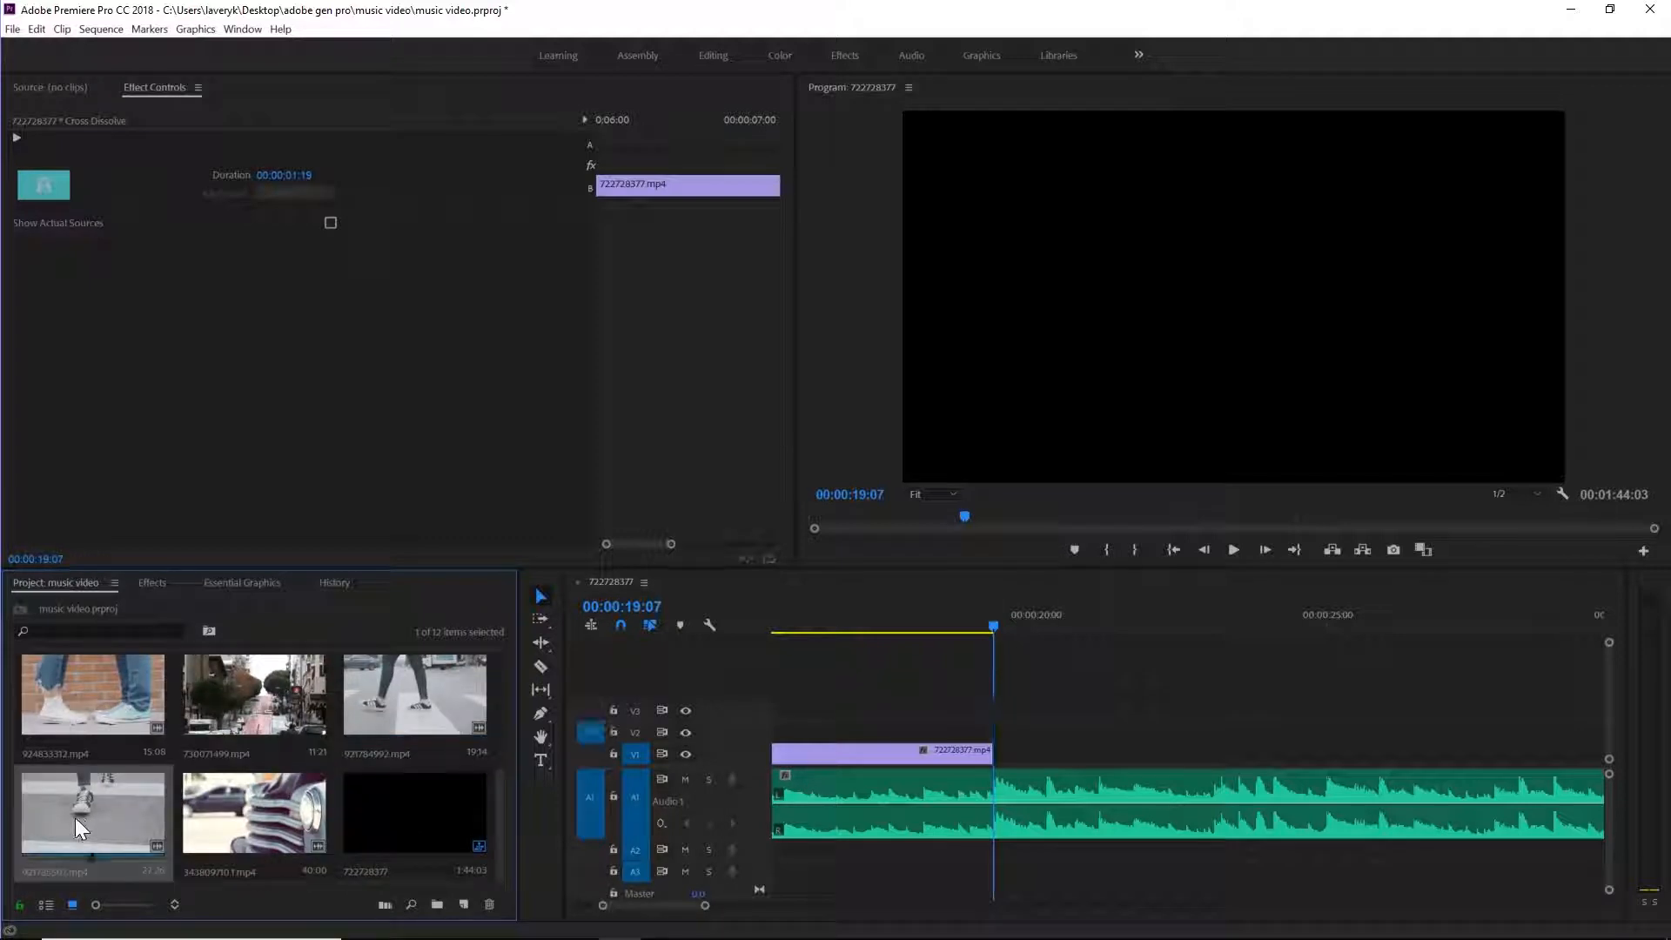
{"action": "double_click", "coordinate": [80, 799]}
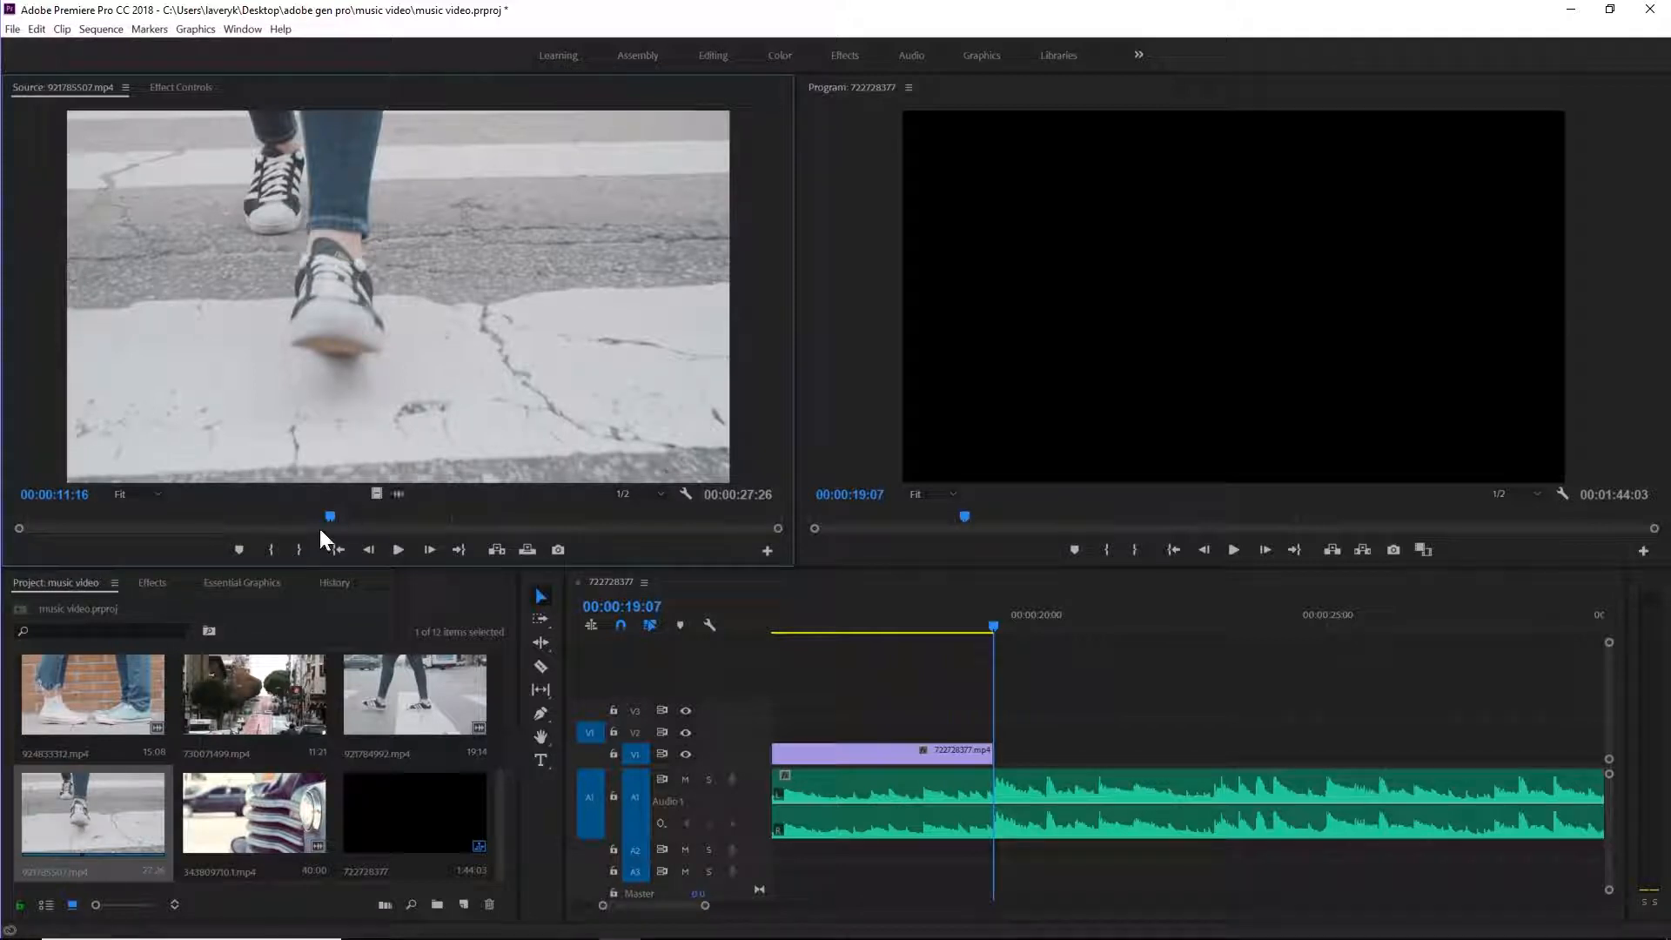
{"action": "mouse_move", "coordinate": [310, 519]}
{"action": "left_mouse_down"}
{"action": "mouse_move", "coordinate": [266, 525]}
{"action": "mouse_move", "coordinate": [284, 531]}
{"action": "left_mouse_up"}
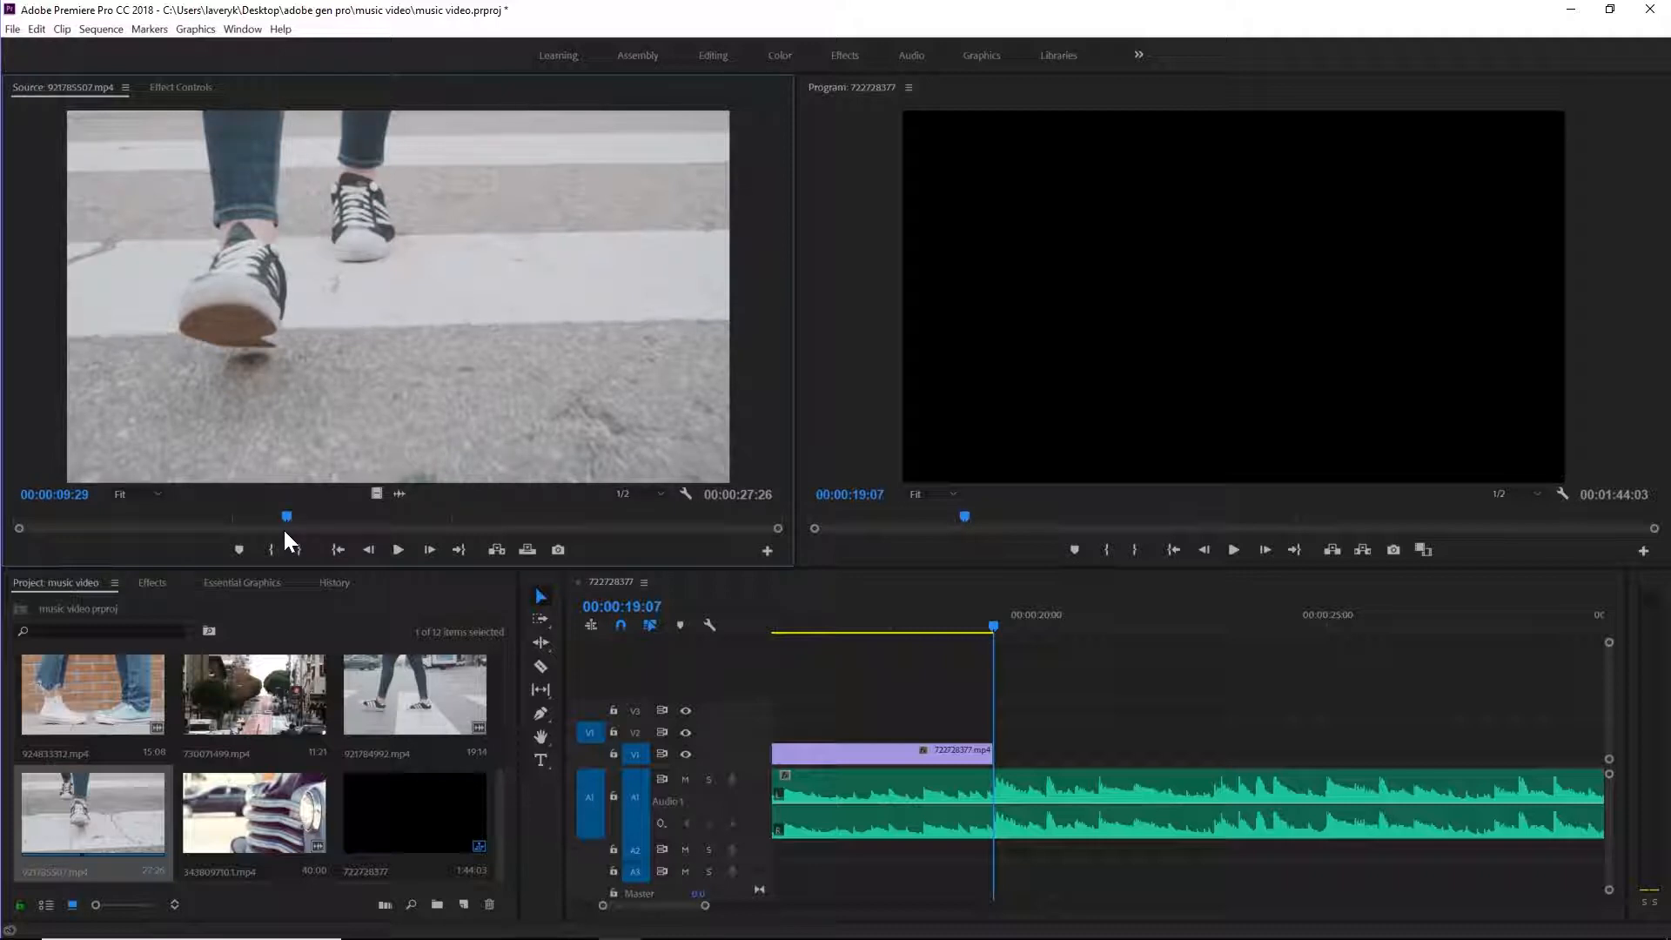
{"action": "key", "text": "Left"}
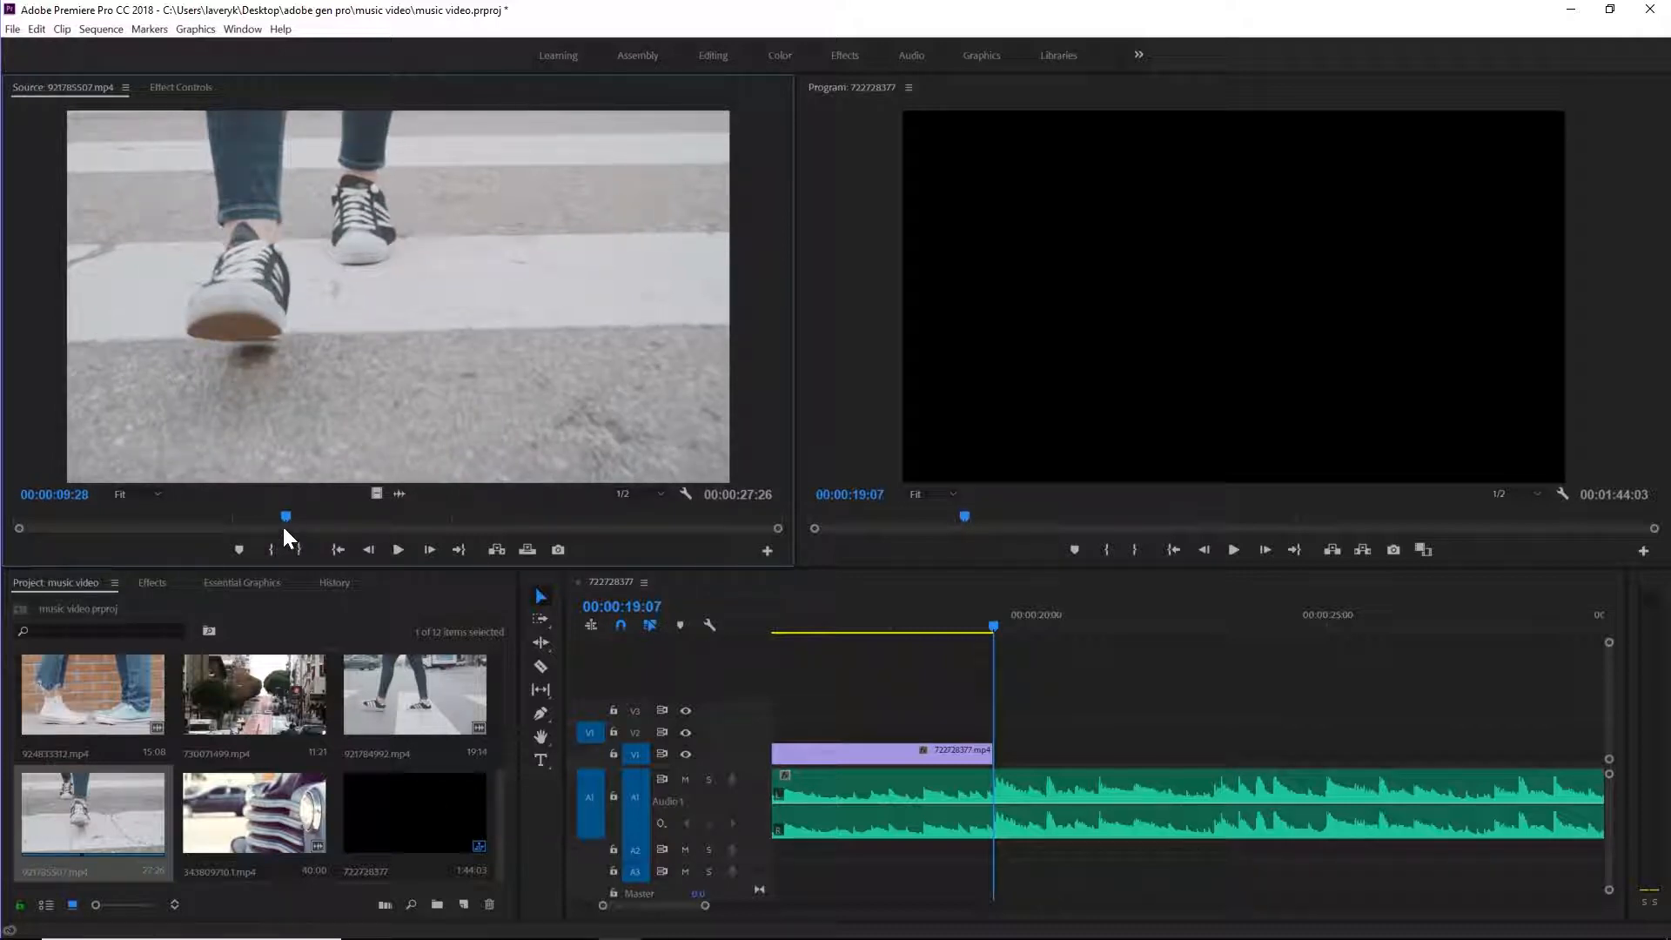
{"action": "left_click_drag", "start_coordinate": [283, 515], "coordinate": [287, 518]}
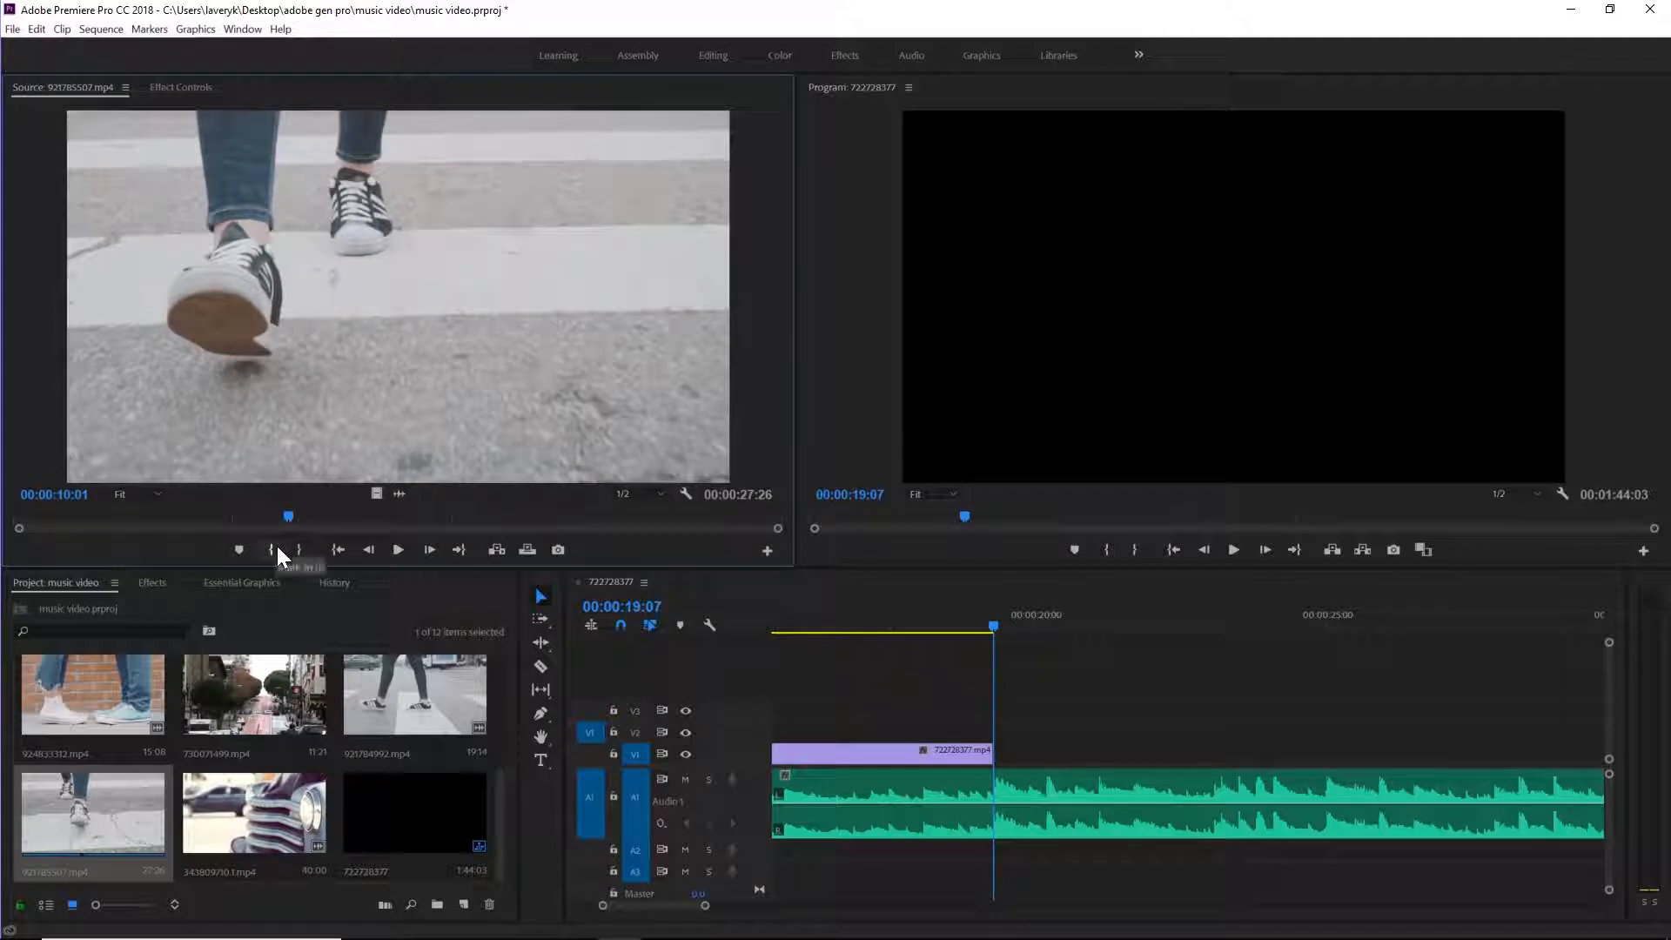
{"action": "left_click", "coordinate": [277, 546]}
- Mark the Out point of 921785507.mp4 at 00:00:17:09 and place the marked section on V2 at 00:00:19:07
{"action": "left_click_drag", "start_coordinate": [322, 517], "coordinate": [488, 517]}
{"action": "left_click", "coordinate": [380, 550]}
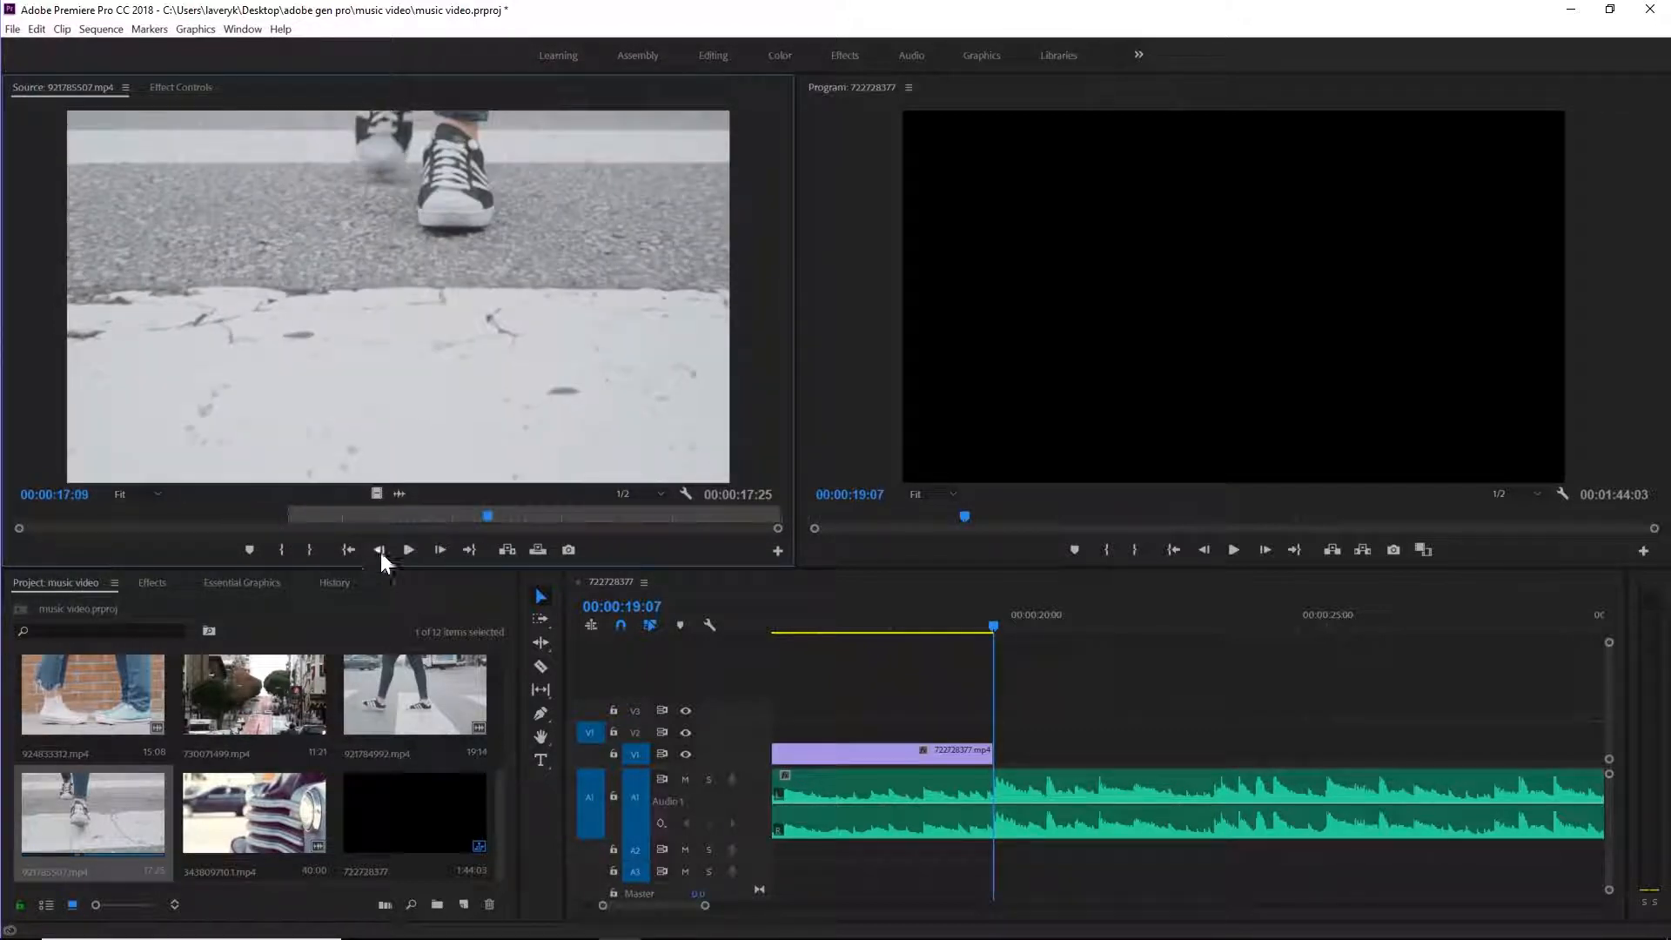
{"action": "left_click", "coordinate": [311, 549]}
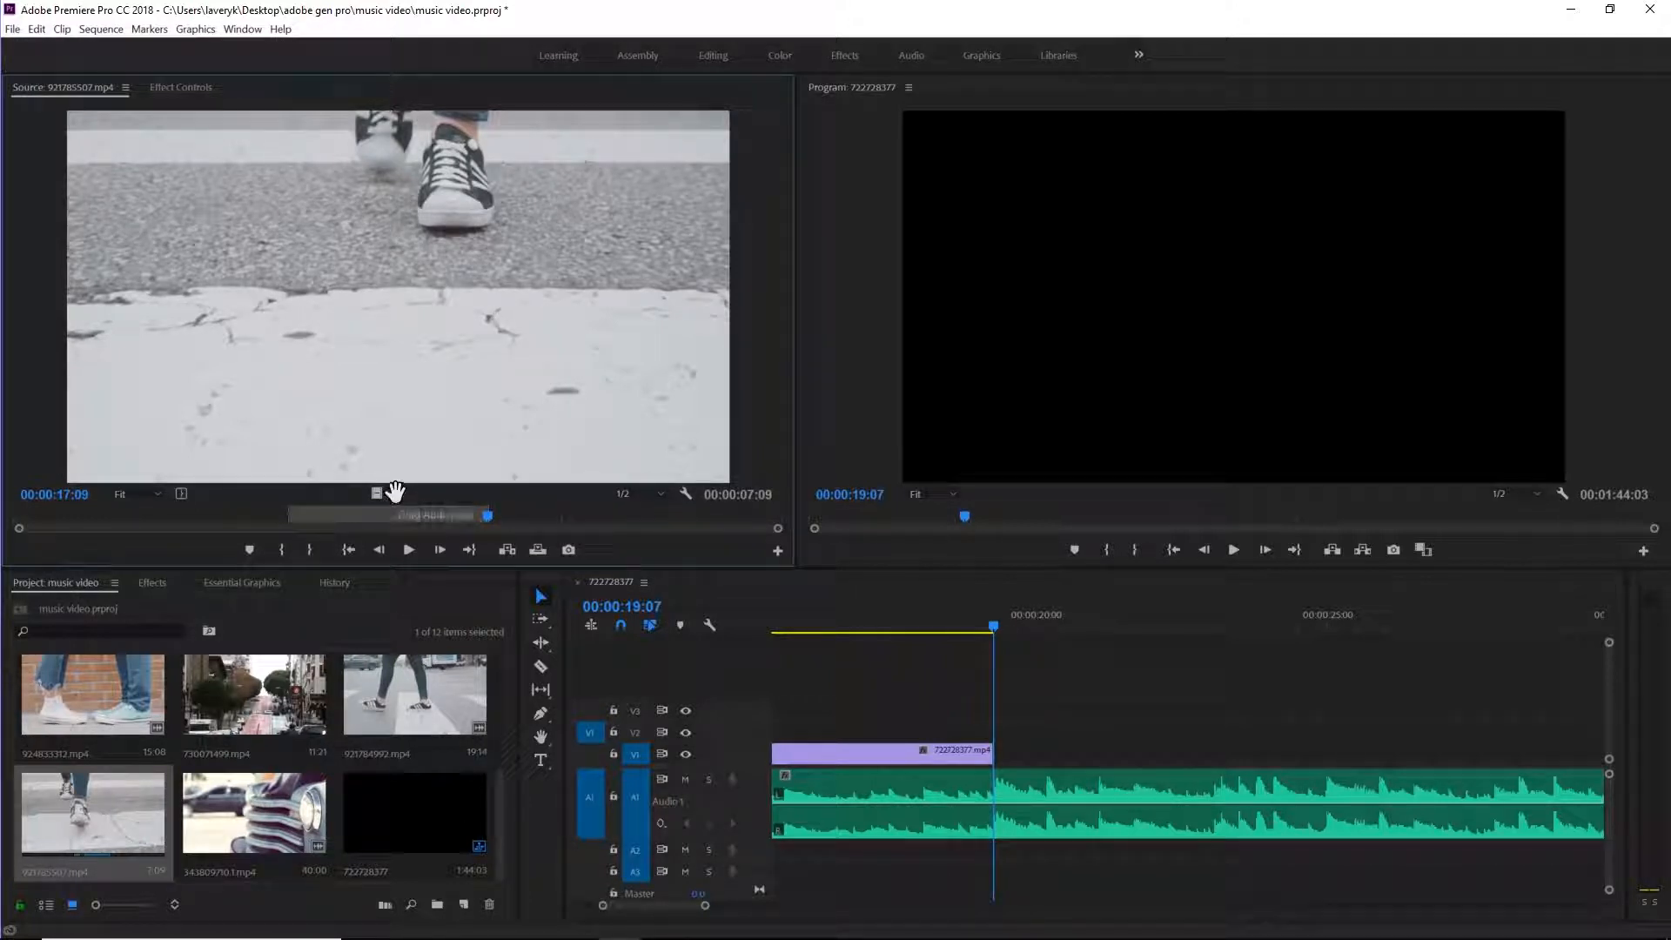
{"action": "left_click_drag", "start_coordinate": [560, 743], "coordinate": [999, 733]}
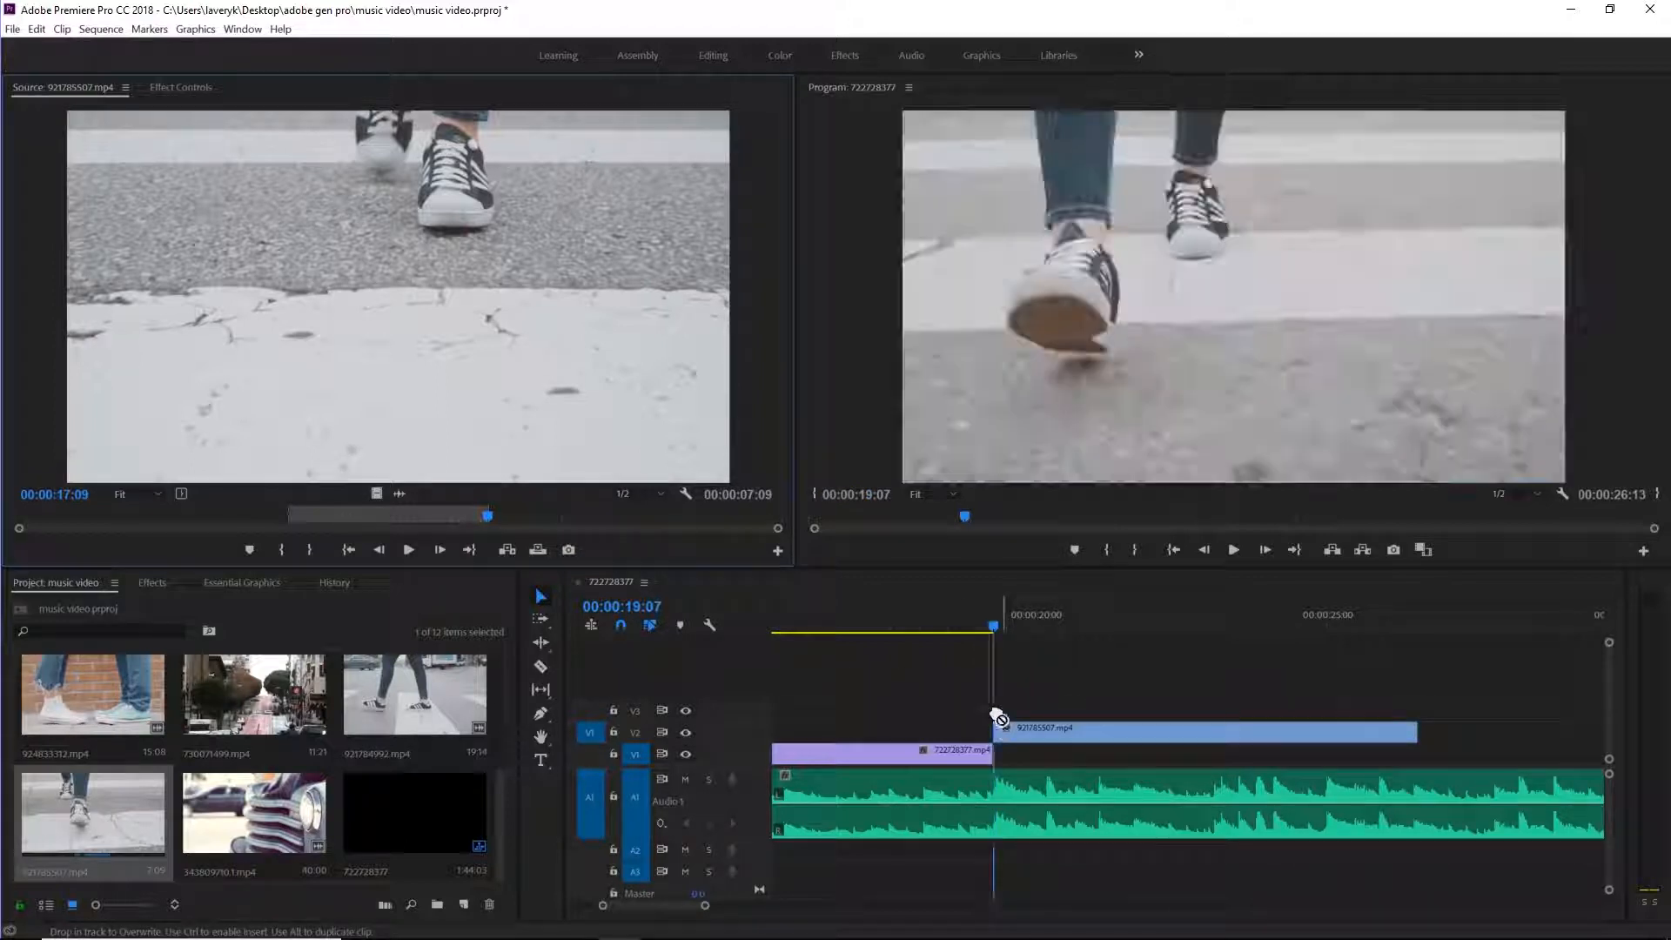
- Play the sequence from just before the walking-feet clip on V2 to its end to review the cut
{"action": "left_click", "coordinate": [961, 619]}
{"action": "key", "text": "space"}
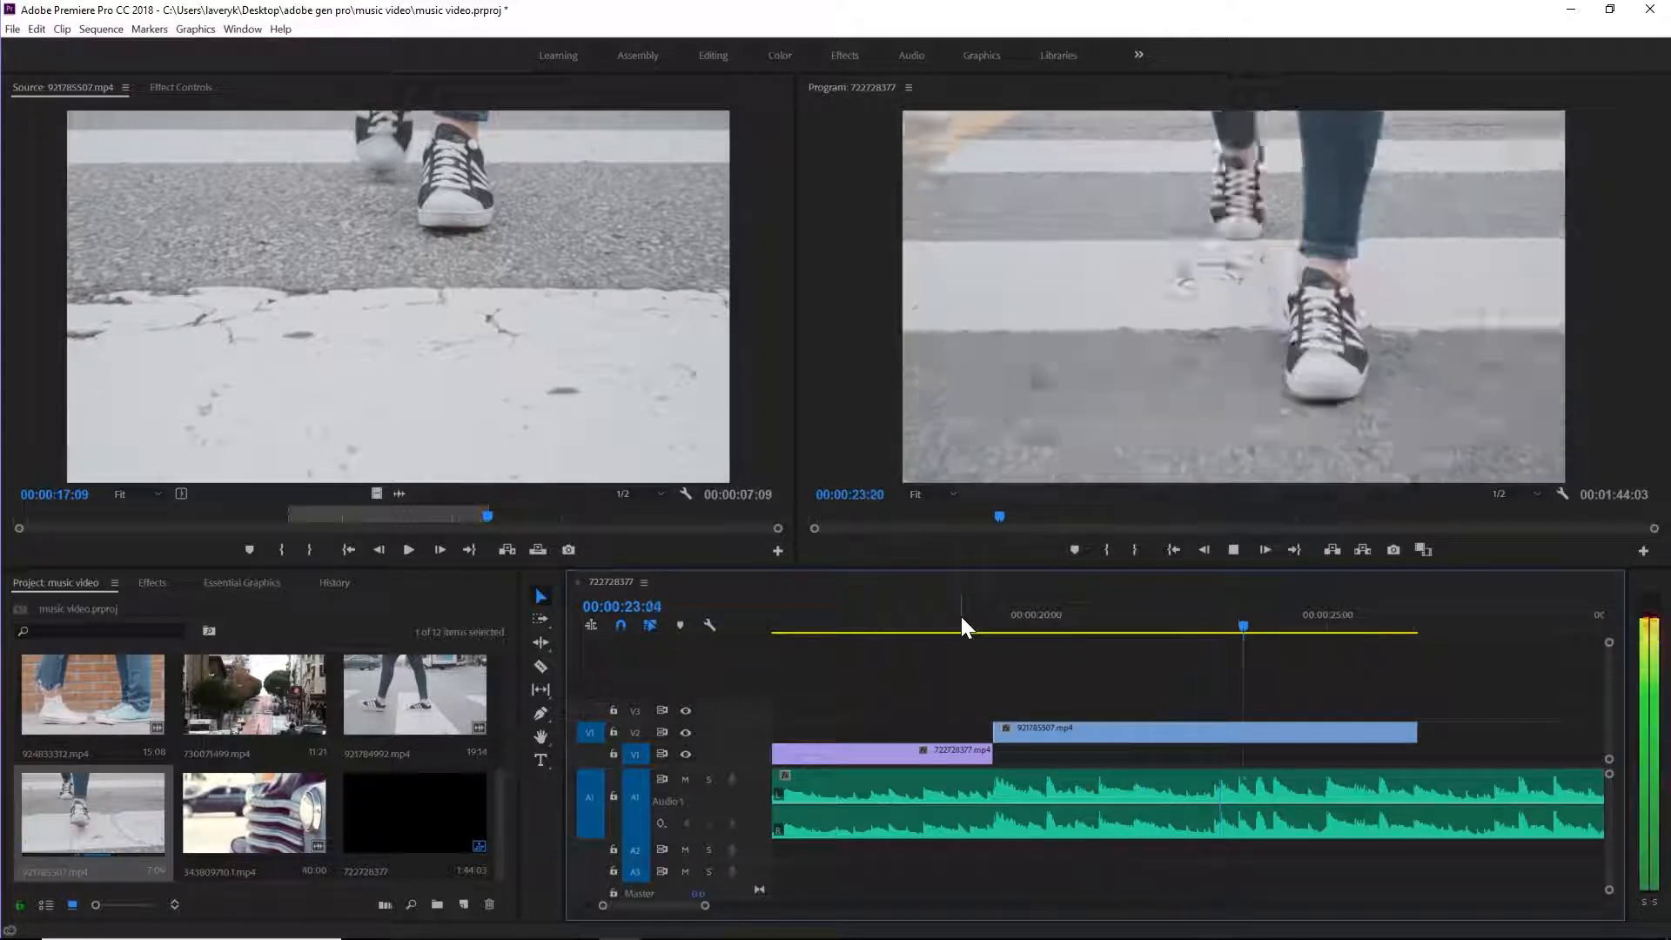
{"action": "key", "text": "space"}
{"action": "key", "text": "space"}
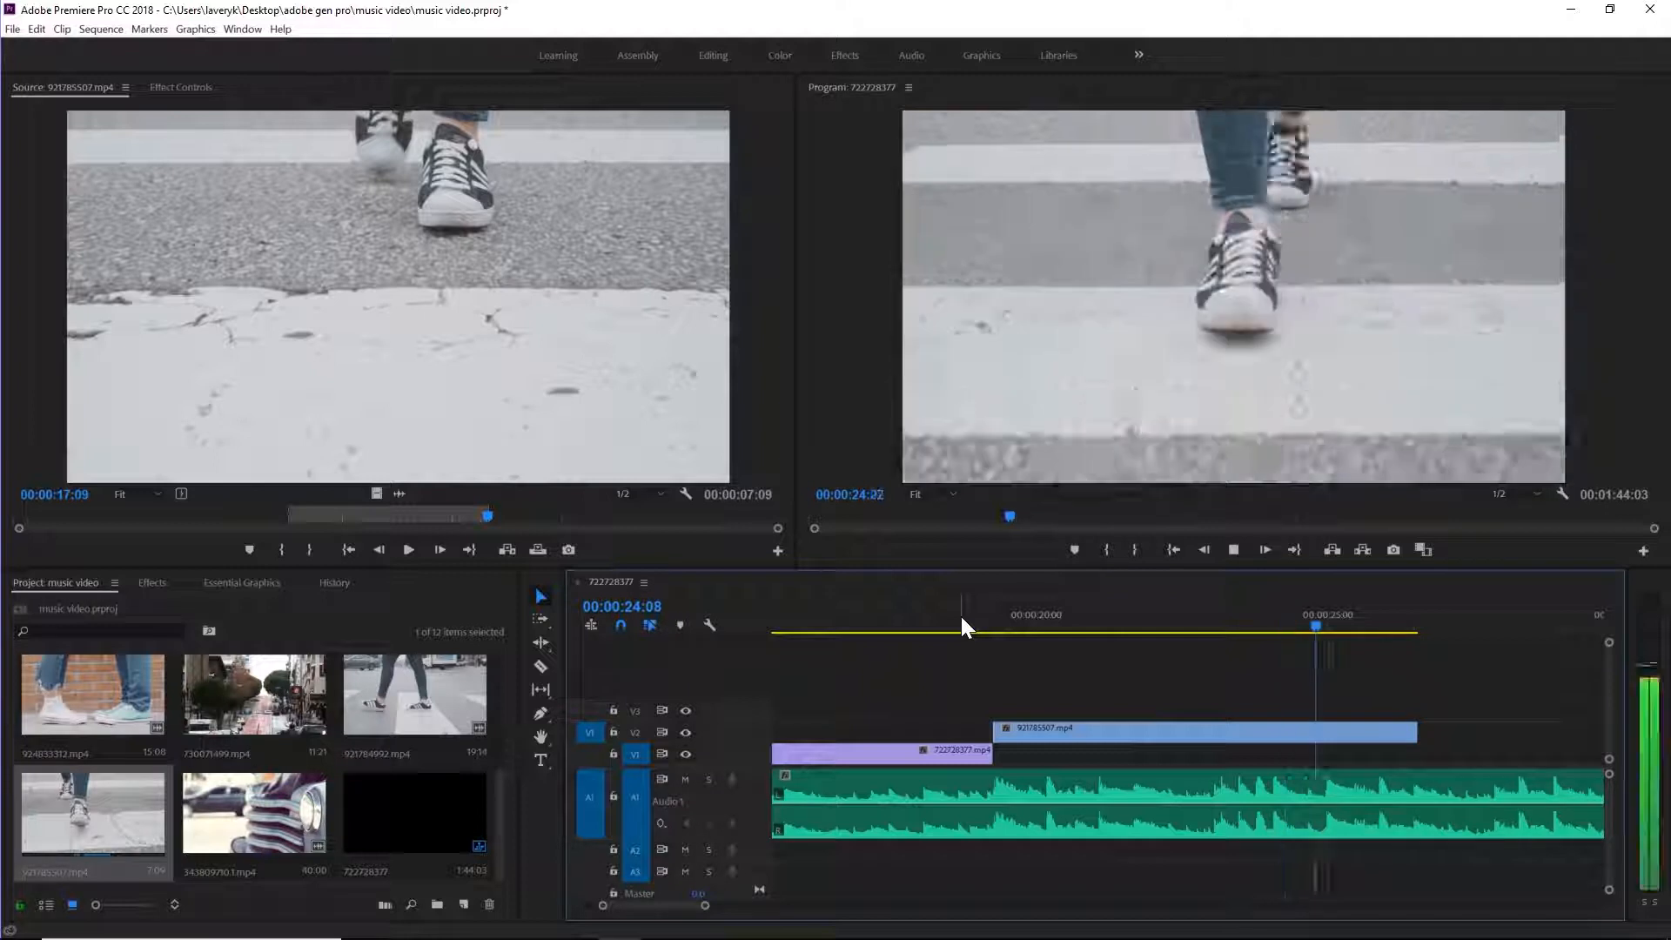
{"action": "key", "text": "space"}
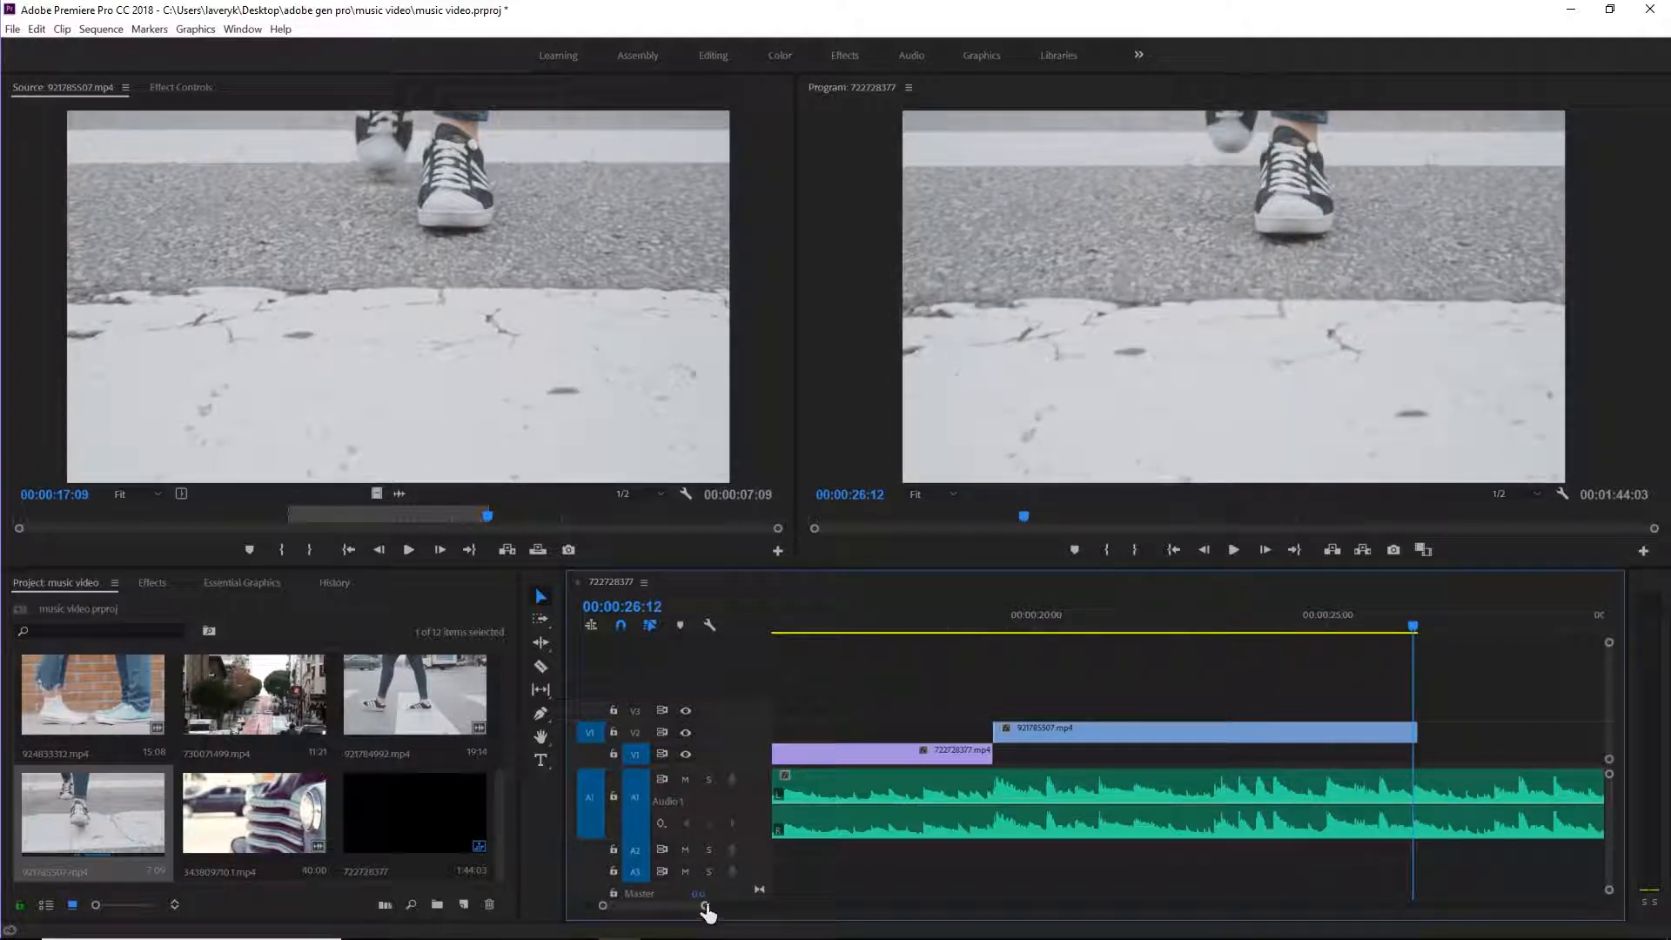
- Find the next beat after the walking-feet clip by playing the song and park the playhead at 00:00:28:22
{"action": "left_click_drag", "start_coordinate": [706, 906], "coordinate": [830, 906]}
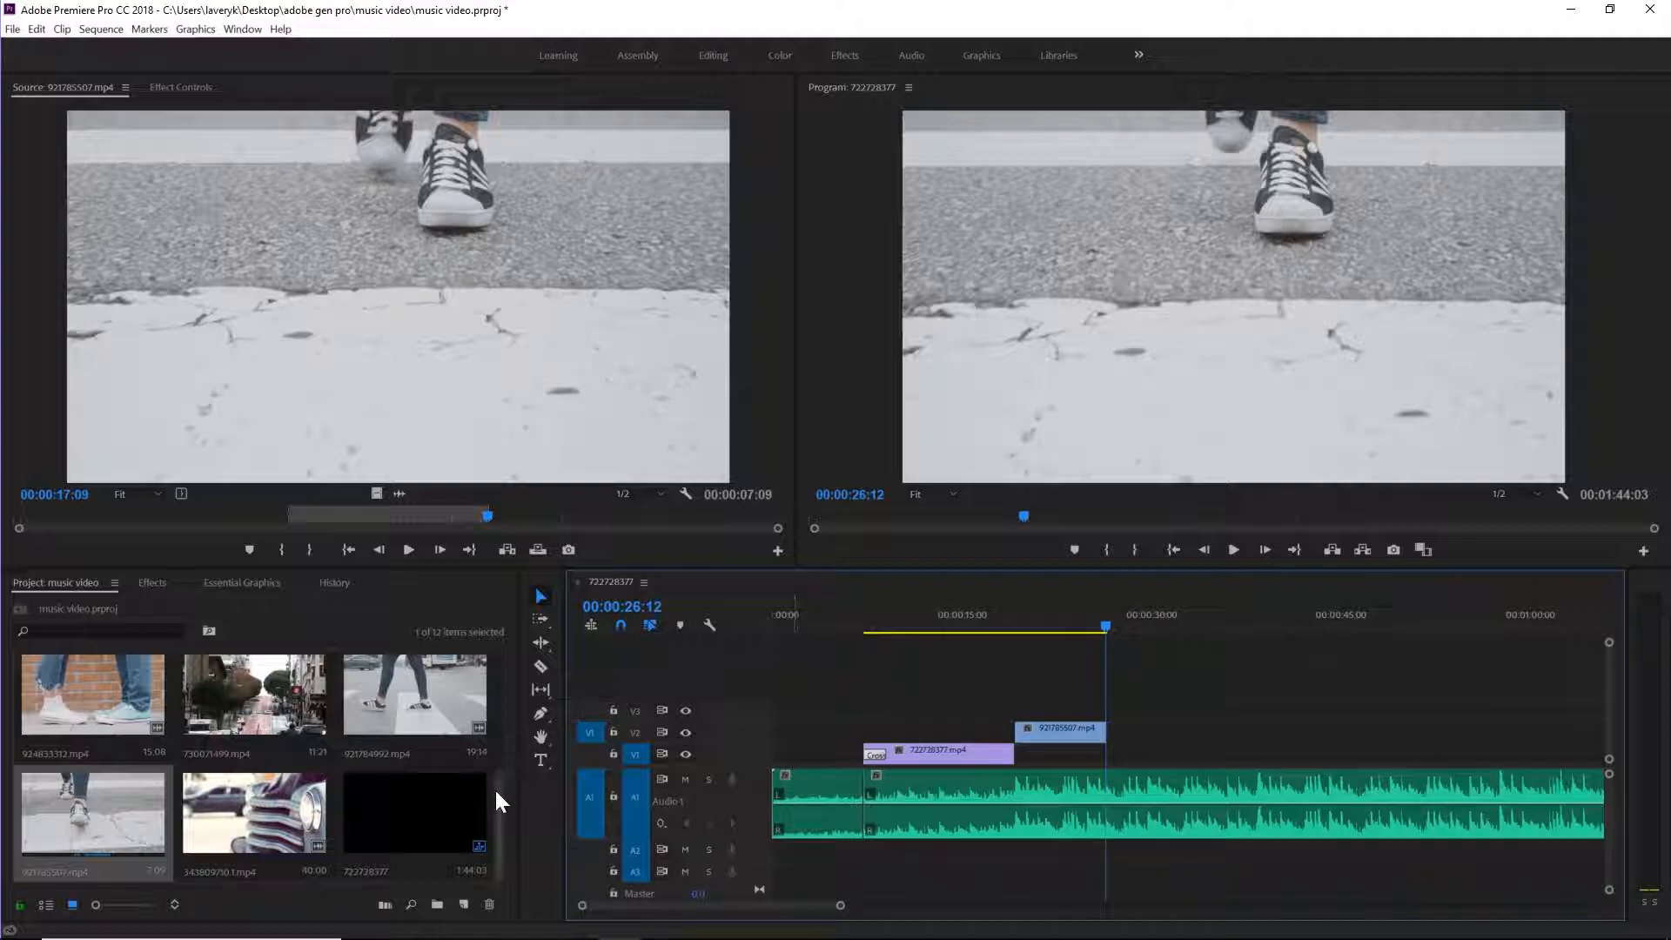
{"action": "scroll", "coordinate": [424, 772], "scroll_direction": "up", "scroll_amount": 2}
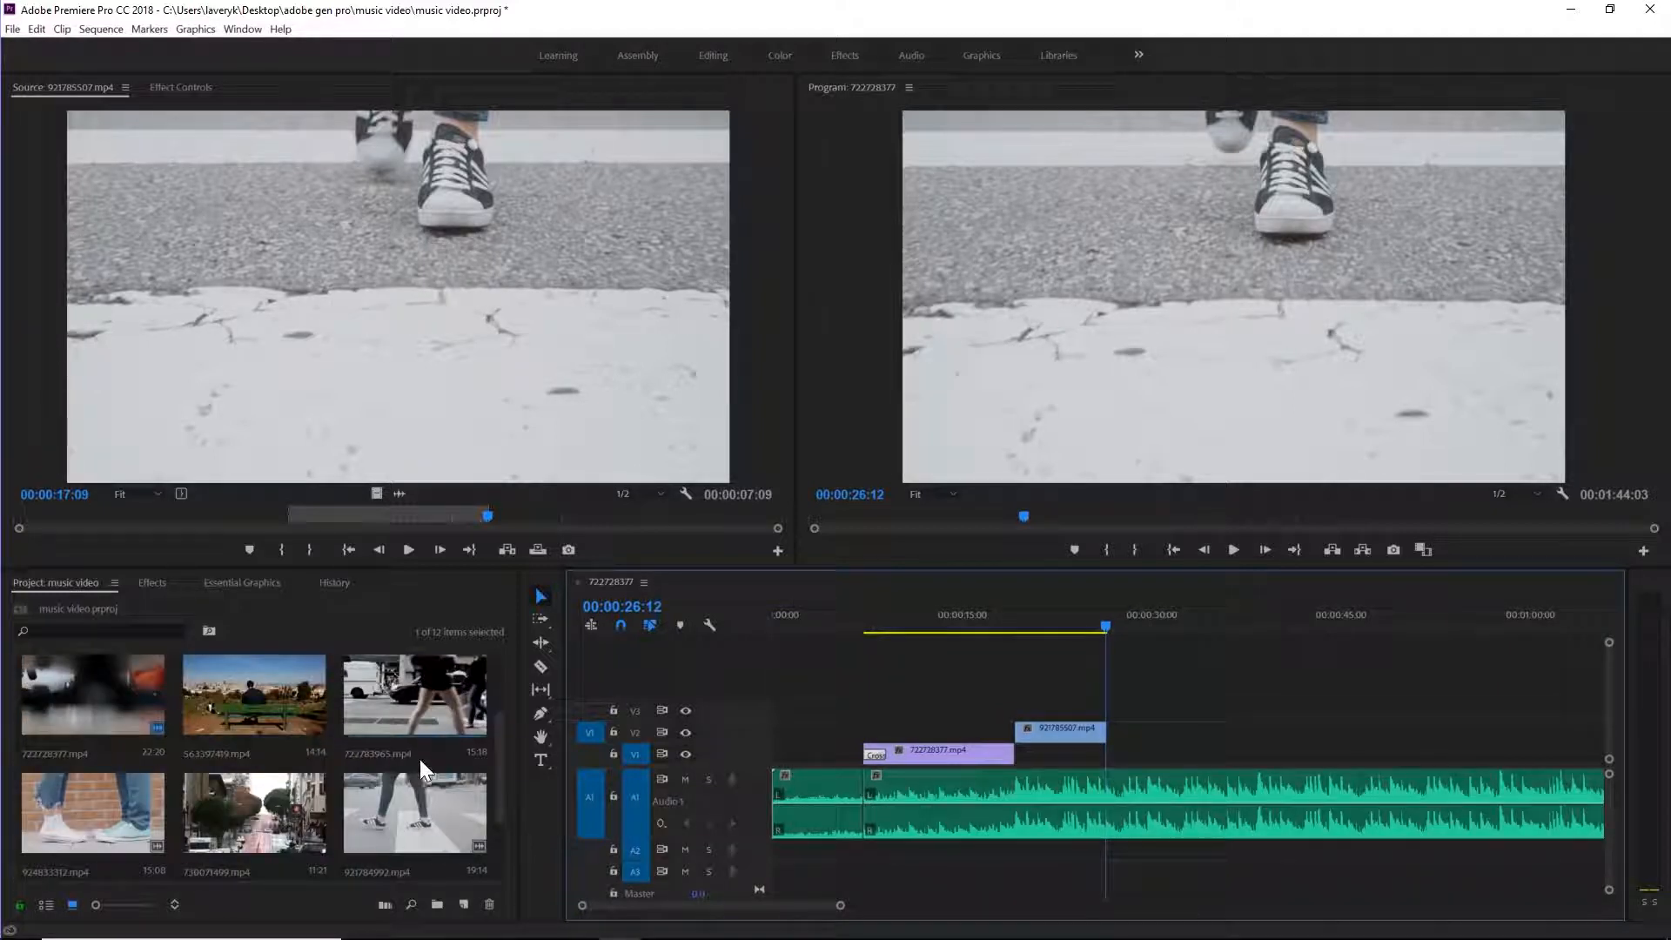
{"action": "scroll", "coordinate": [419, 759], "scroll_direction": "up", "scroll_amount": 2}
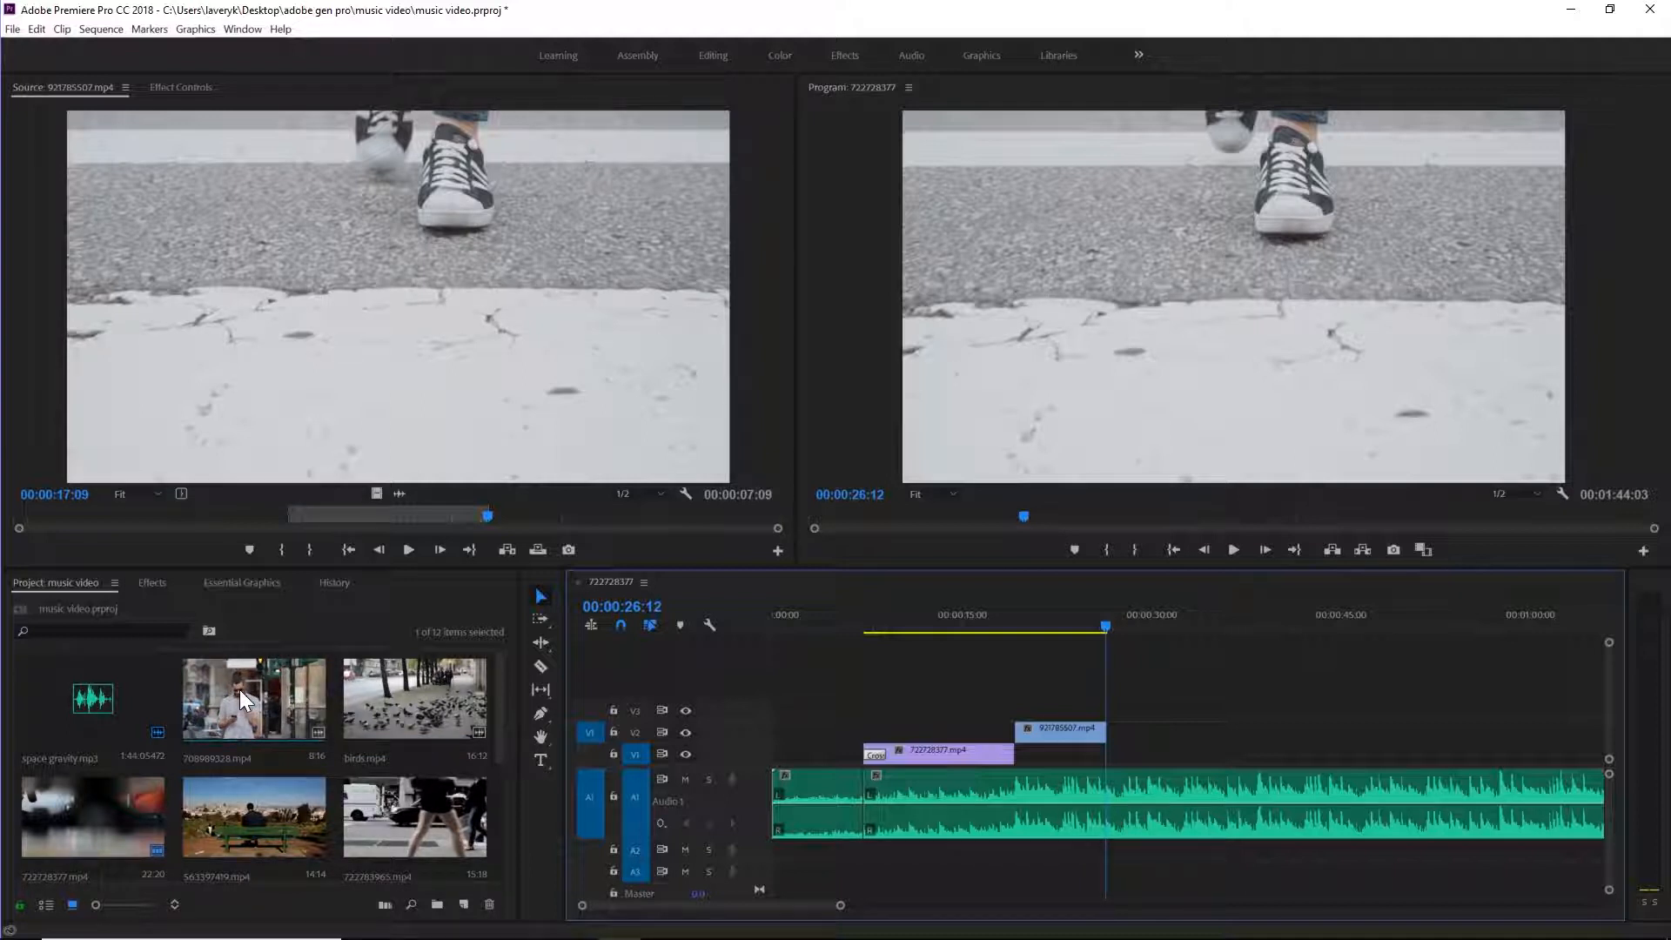
{"action": "left_click", "coordinate": [1077, 620]}
{"action": "key", "text": "space"}
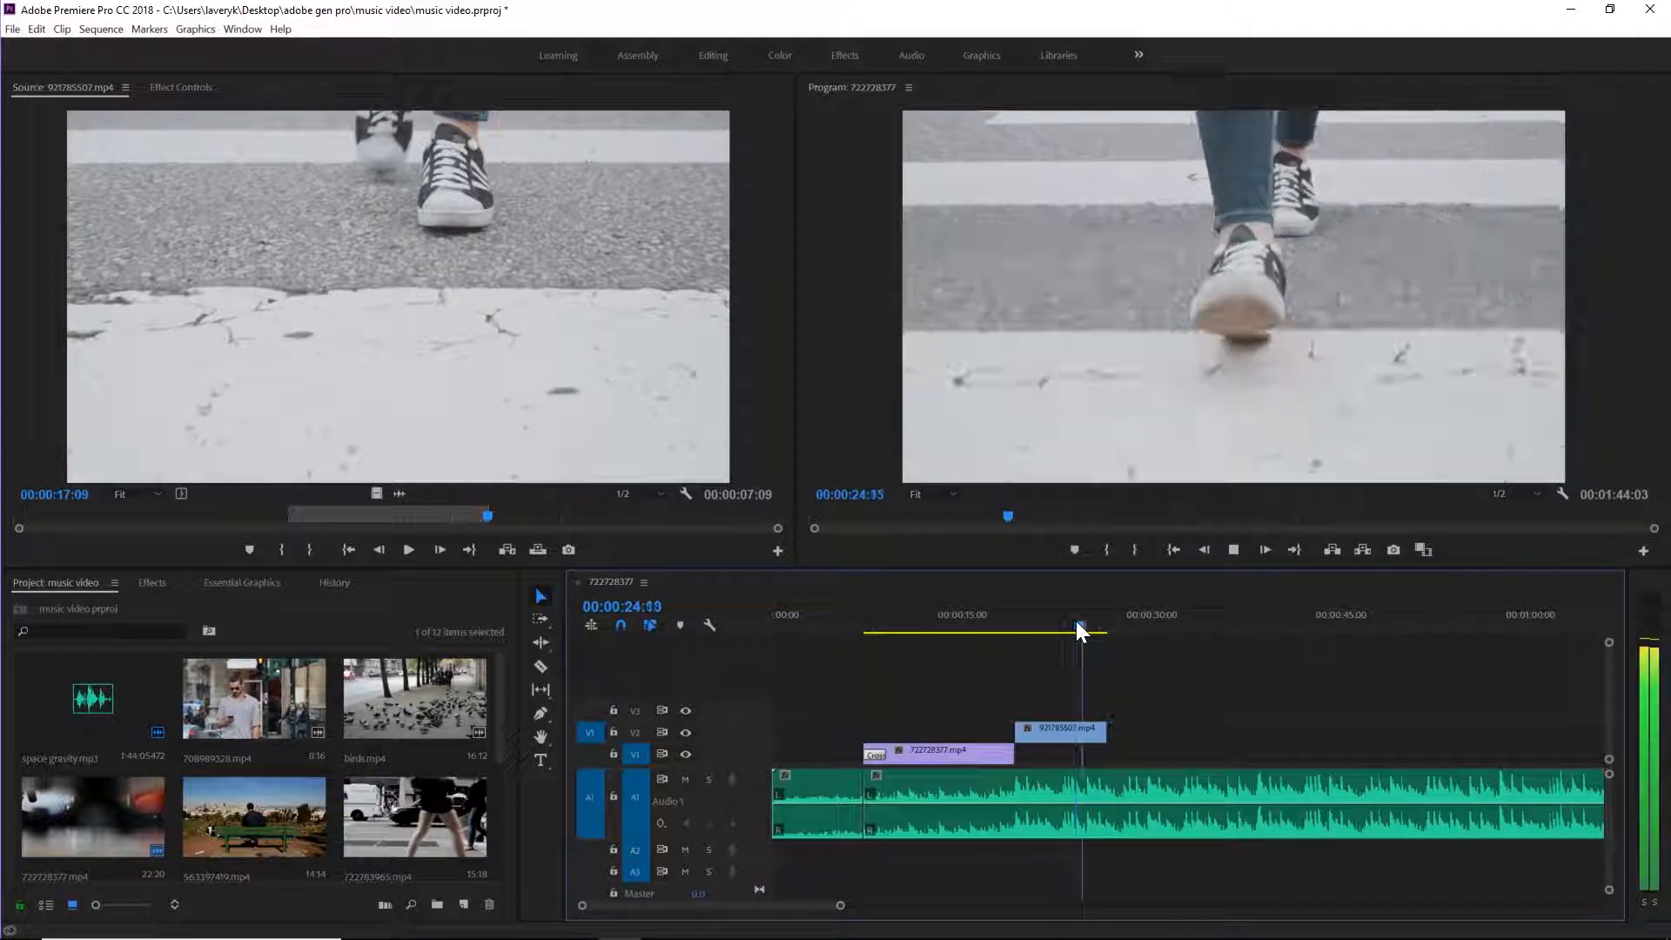
{"action": "key", "text": "space"}
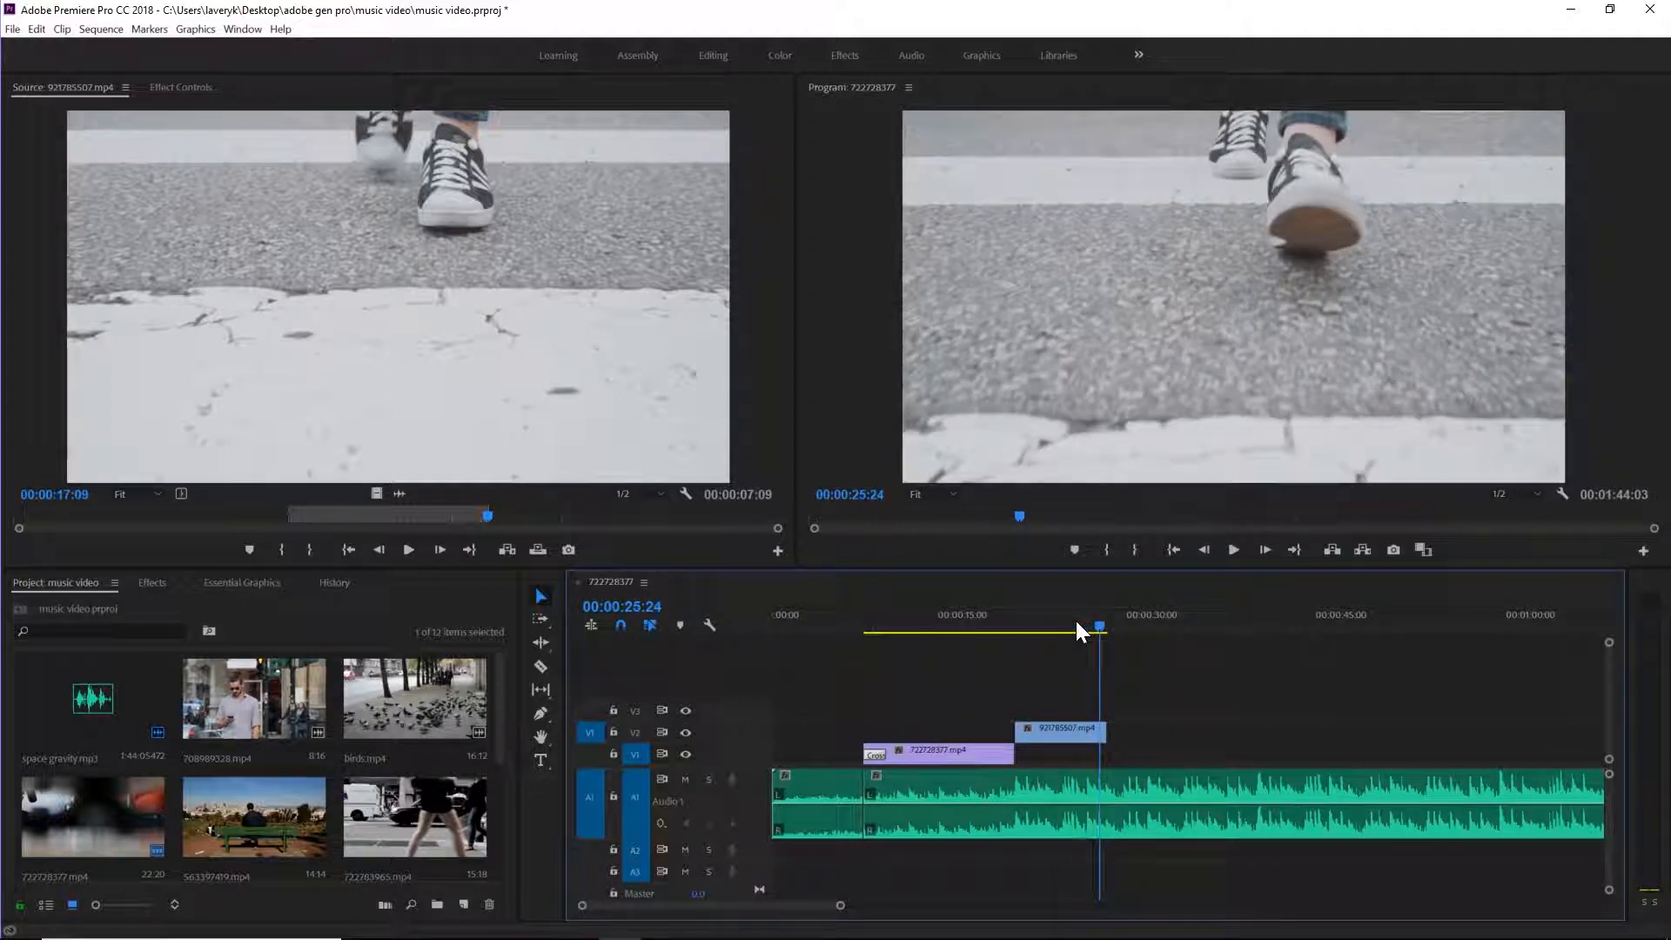
{"action": "left_click_drag", "start_coordinate": [841, 905], "coordinate": [702, 918]}
{"action": "left_click", "coordinate": [1170, 621]}
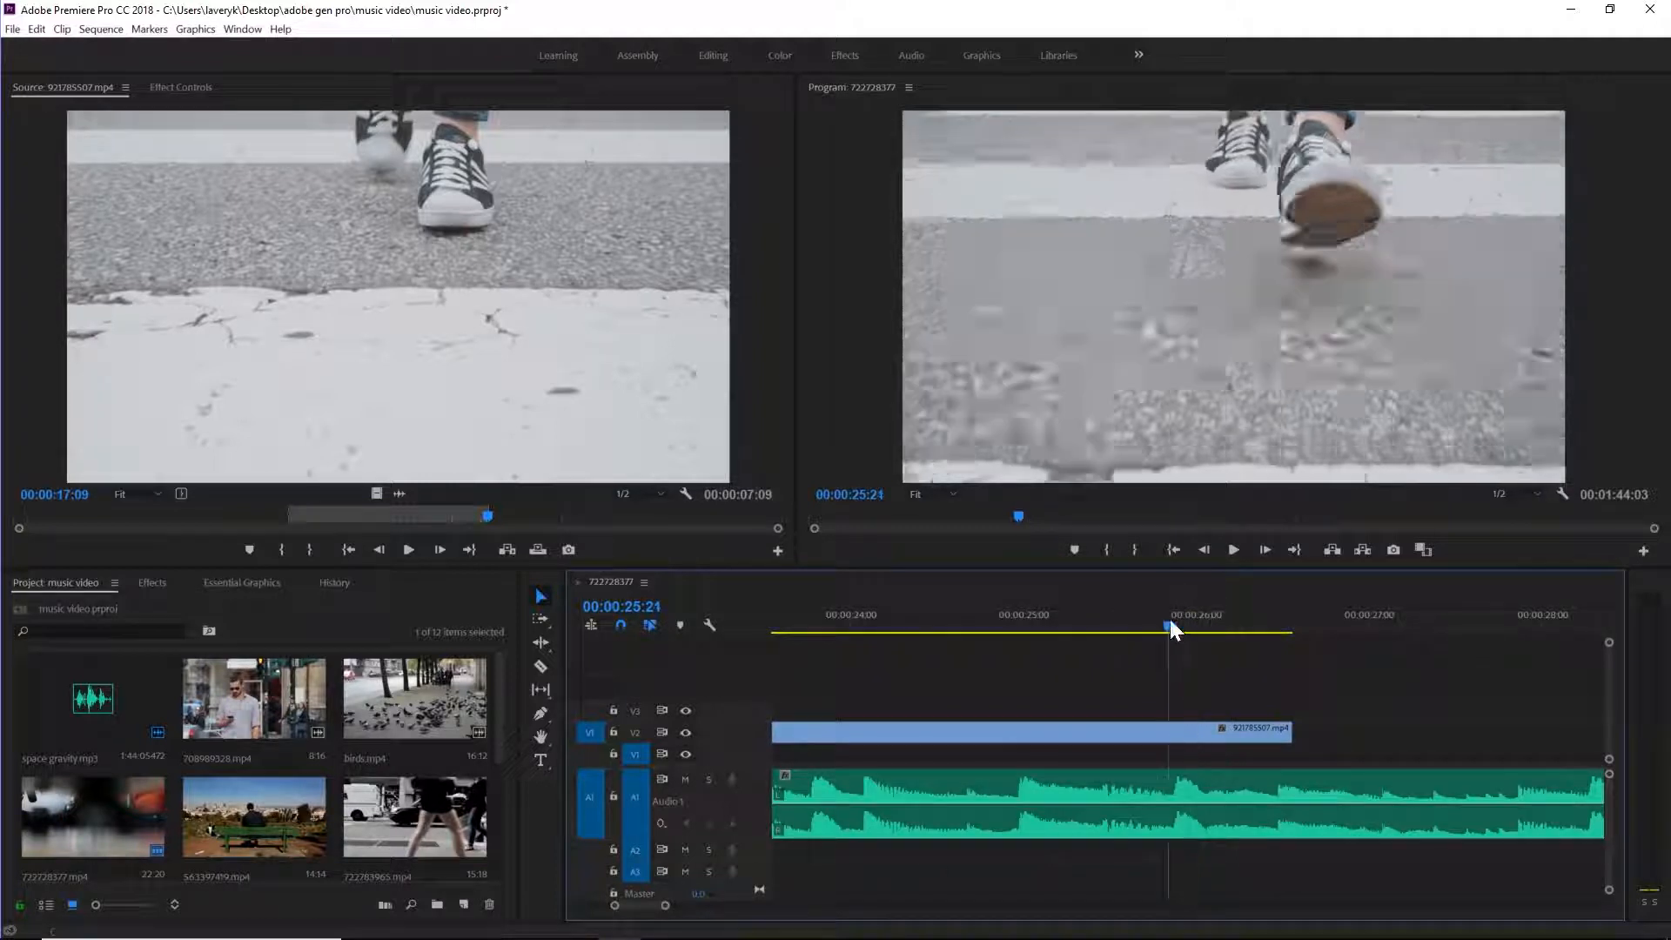
{"action": "left_click", "coordinate": [1017, 624]}
{"action": "key", "text": "space"}
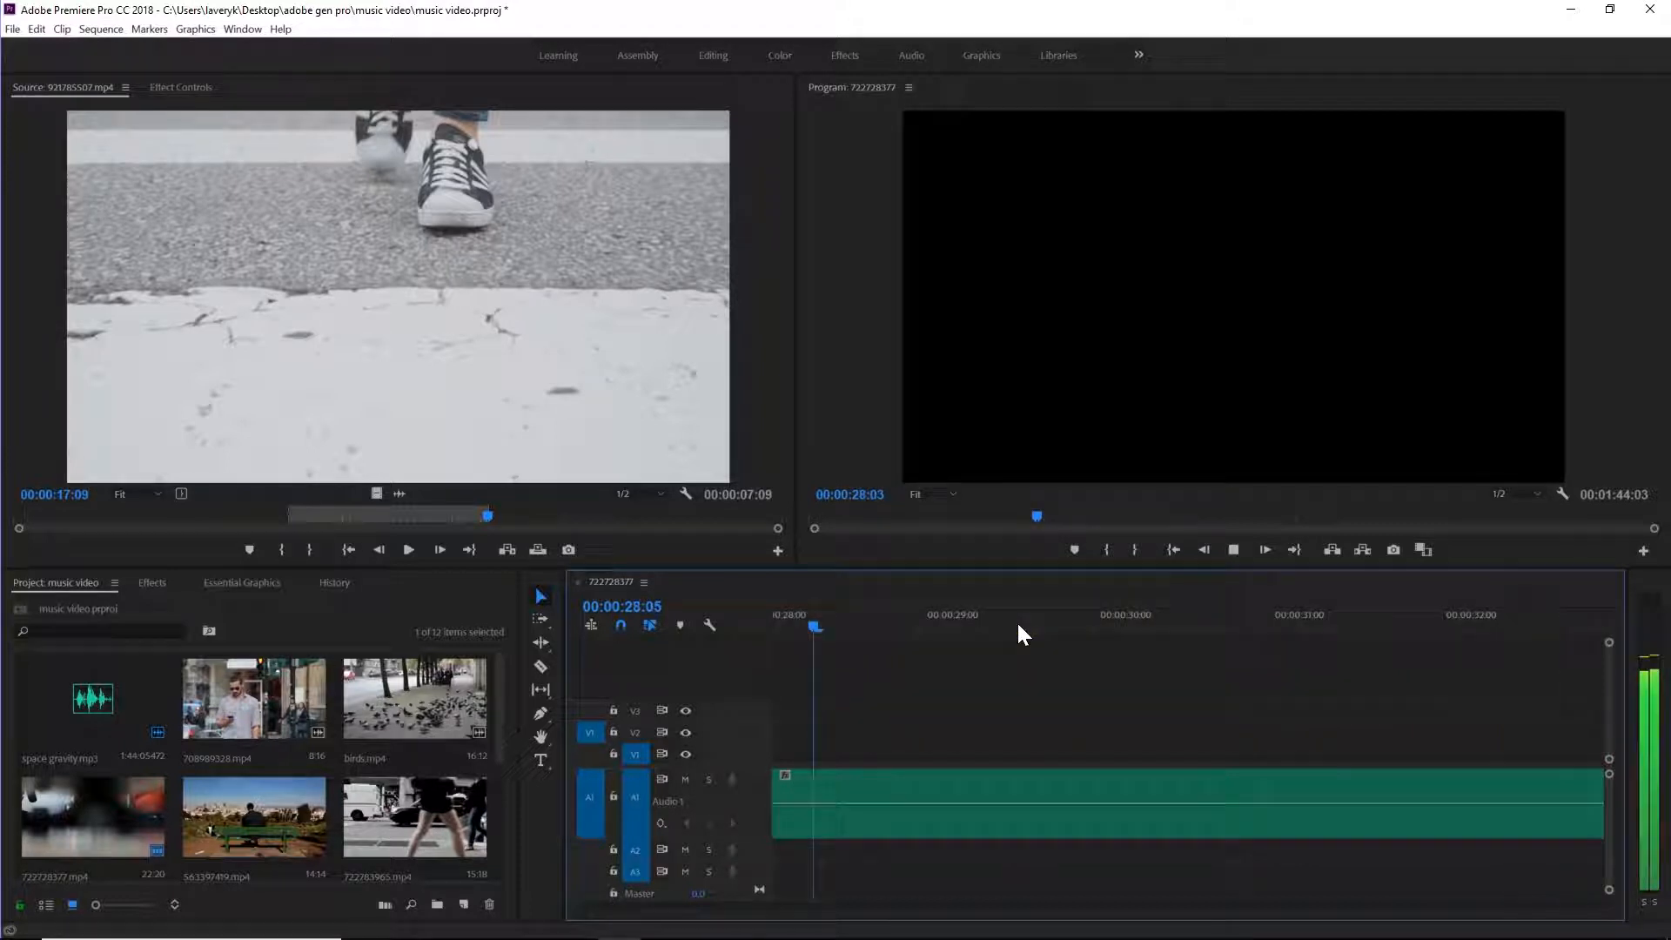
{"action": "key", "text": "space"}
{"action": "left_click", "coordinate": [931, 623]}
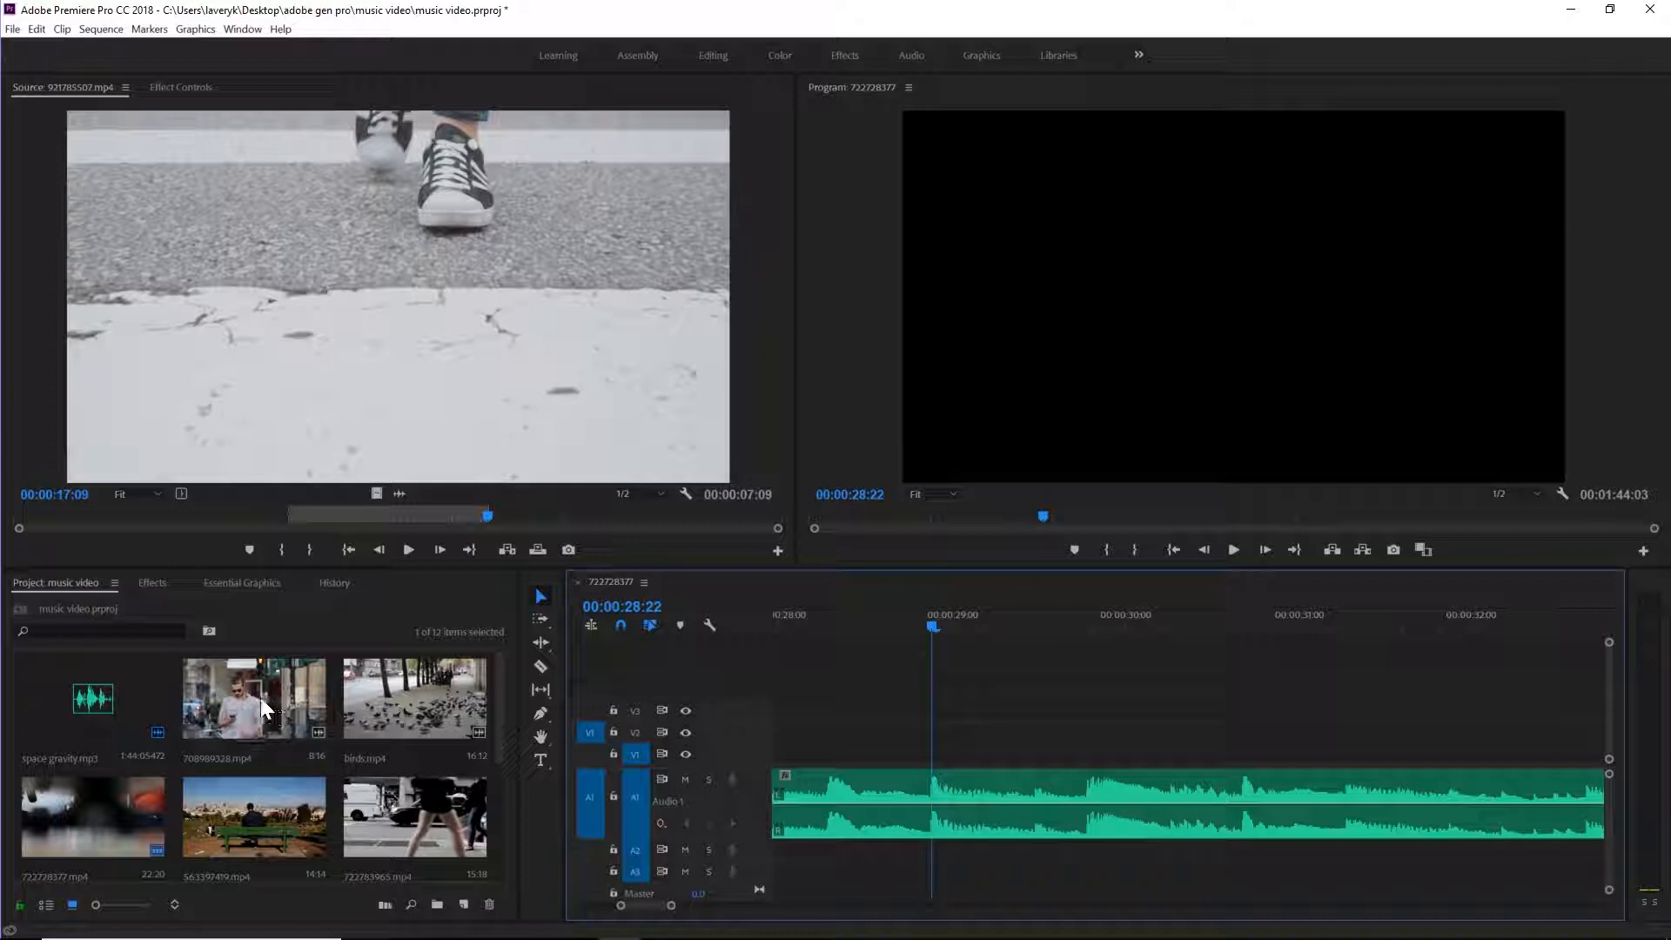
- Open clip 708989328.mp4 in the Source monitor and mark a 00:00:04:08 section ending at 00:00:05:19
{"action": "left_click", "coordinate": [239, 700]}
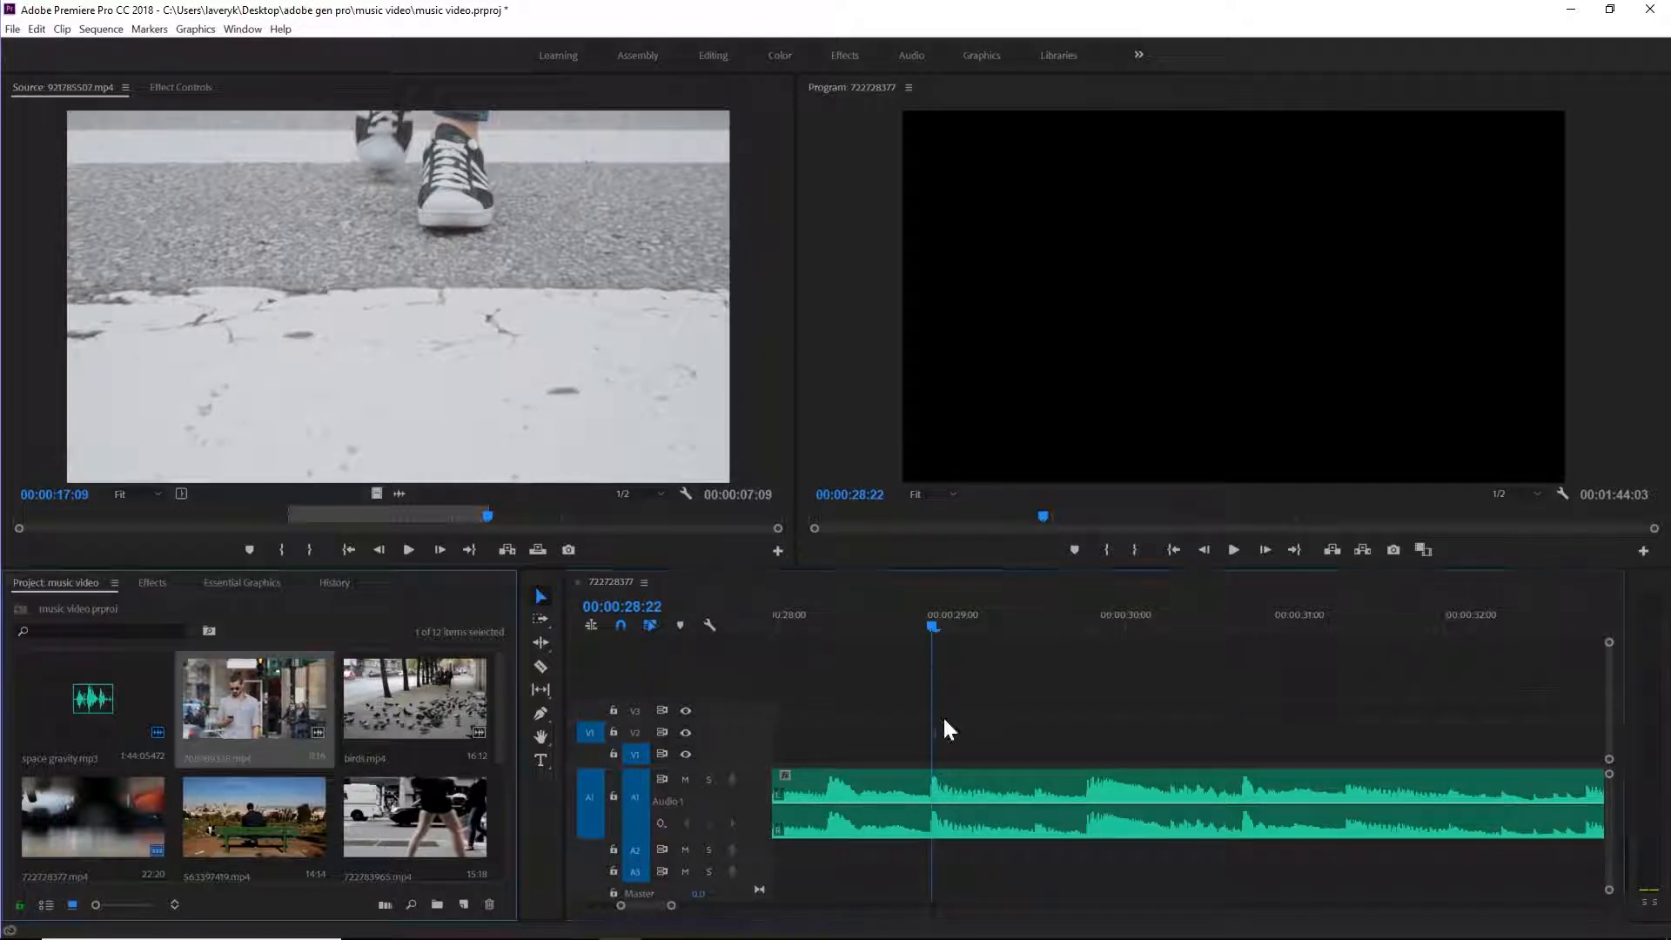
{"action": "double_click", "coordinate": [250, 705]}
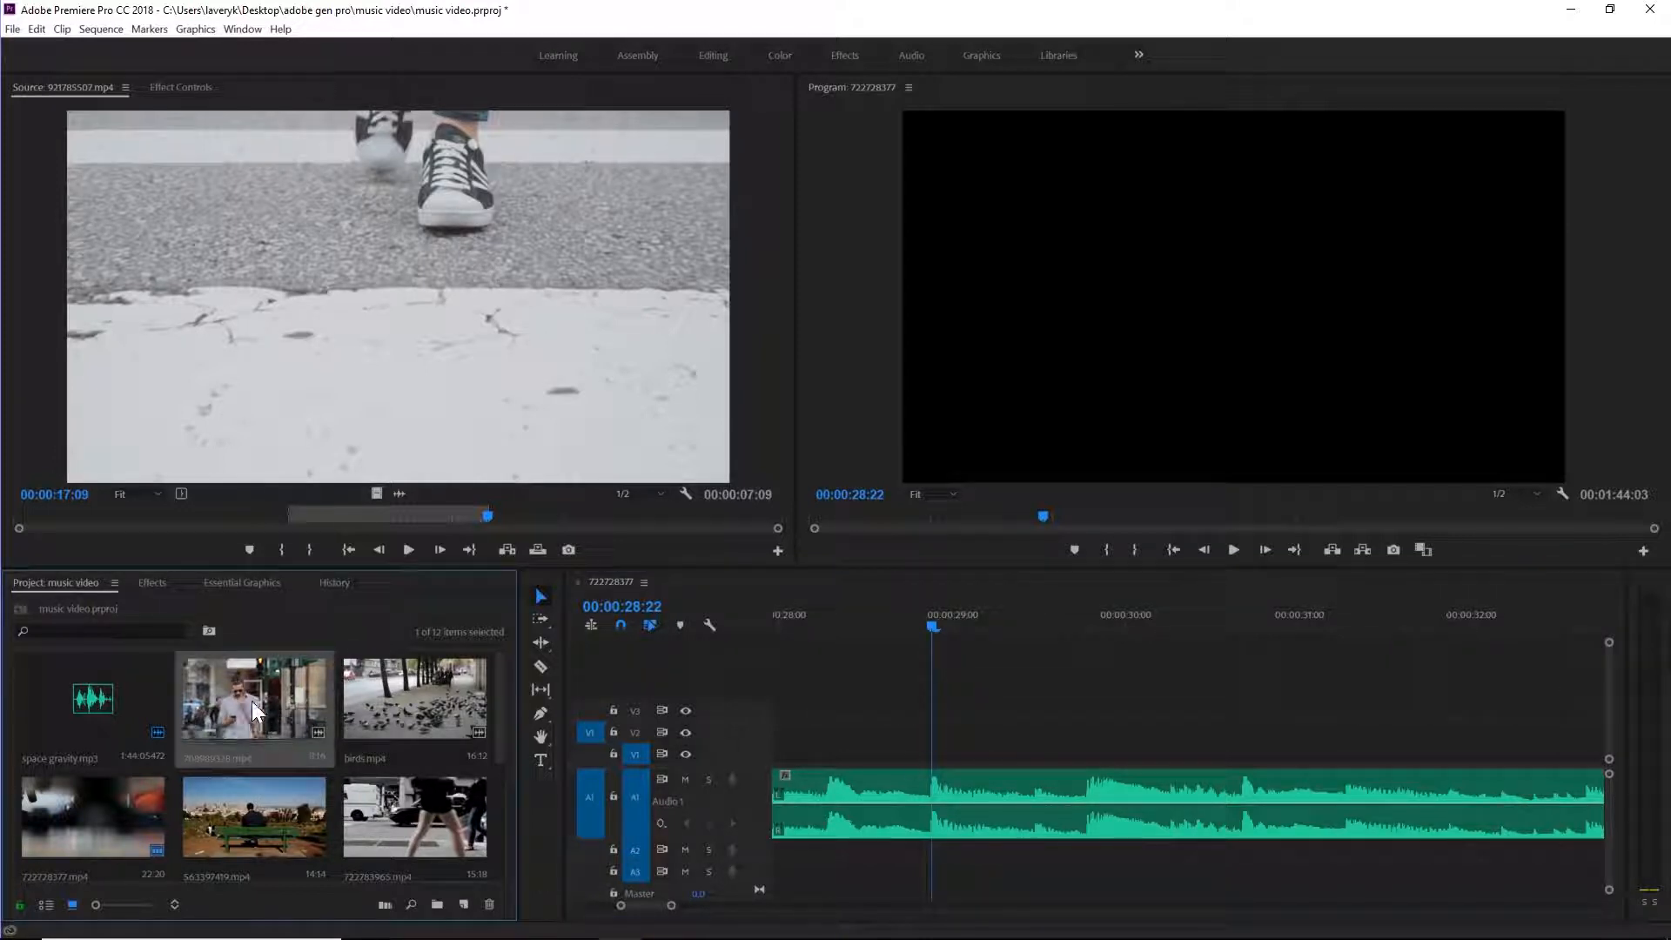
{"action": "left_click_drag", "start_coordinate": [378, 517], "coordinate": [524, 517]}
{"action": "left_click", "coordinate": [273, 550]}
{"action": "key", "text": "o"}
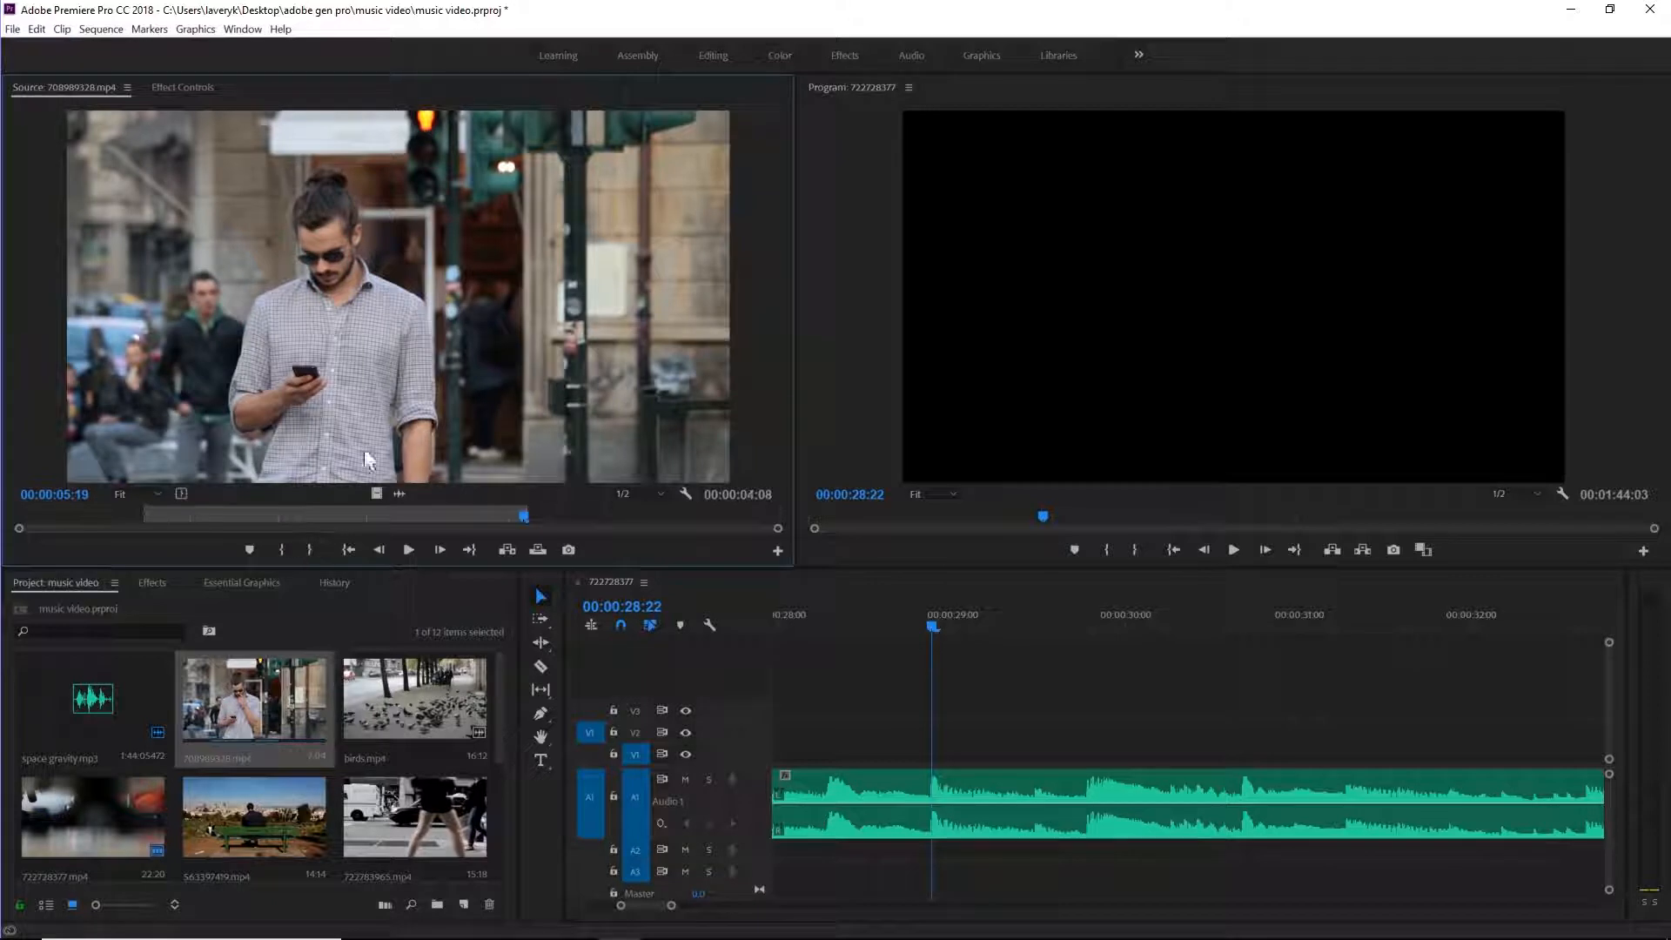
- Place the marked section of 708989328.mp4 on V2 at 00:00:28:22 and extend the end of 921785507.mp4 to meet it
{"action": "left_click_drag", "start_coordinate": [885, 595], "coordinate": [944, 732]}
{"action": "left_click_drag", "start_coordinate": [669, 908], "coordinate": [833, 905]}
{"action": "left_click_drag", "start_coordinate": [1115, 735], "coordinate": [1154, 735]}
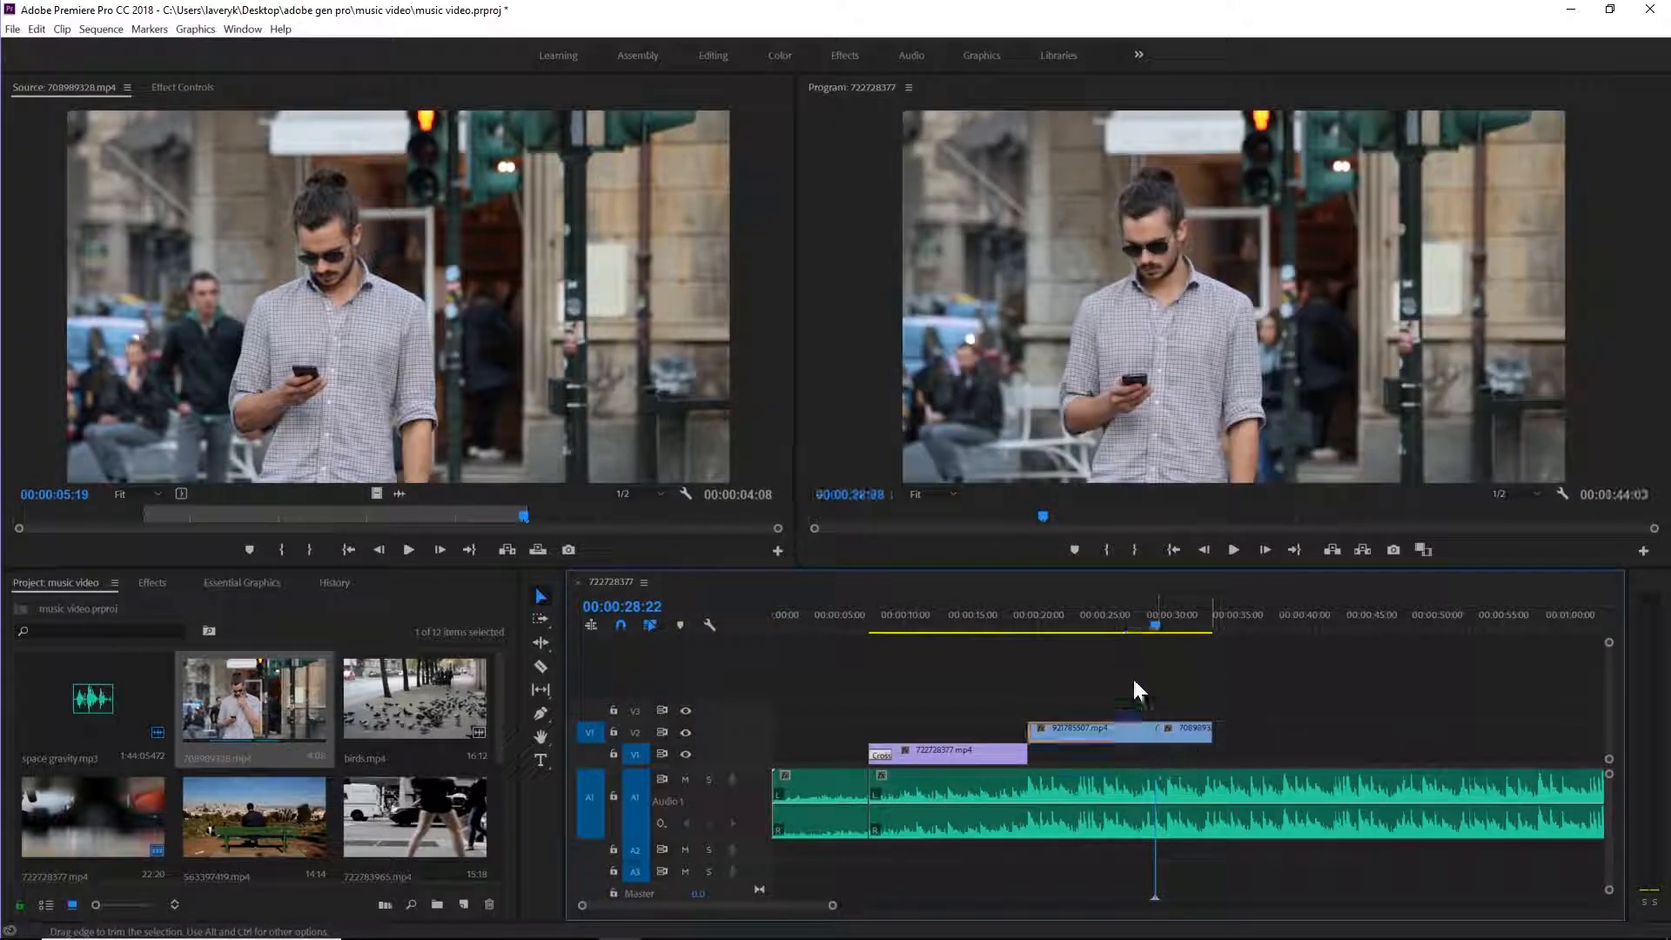
- Play the sequence across the cut from the walking-feet clip to 708989328.mp4 and past its end
{"action": "left_click", "coordinate": [1114, 618]}
{"action": "key", "text": "space"}
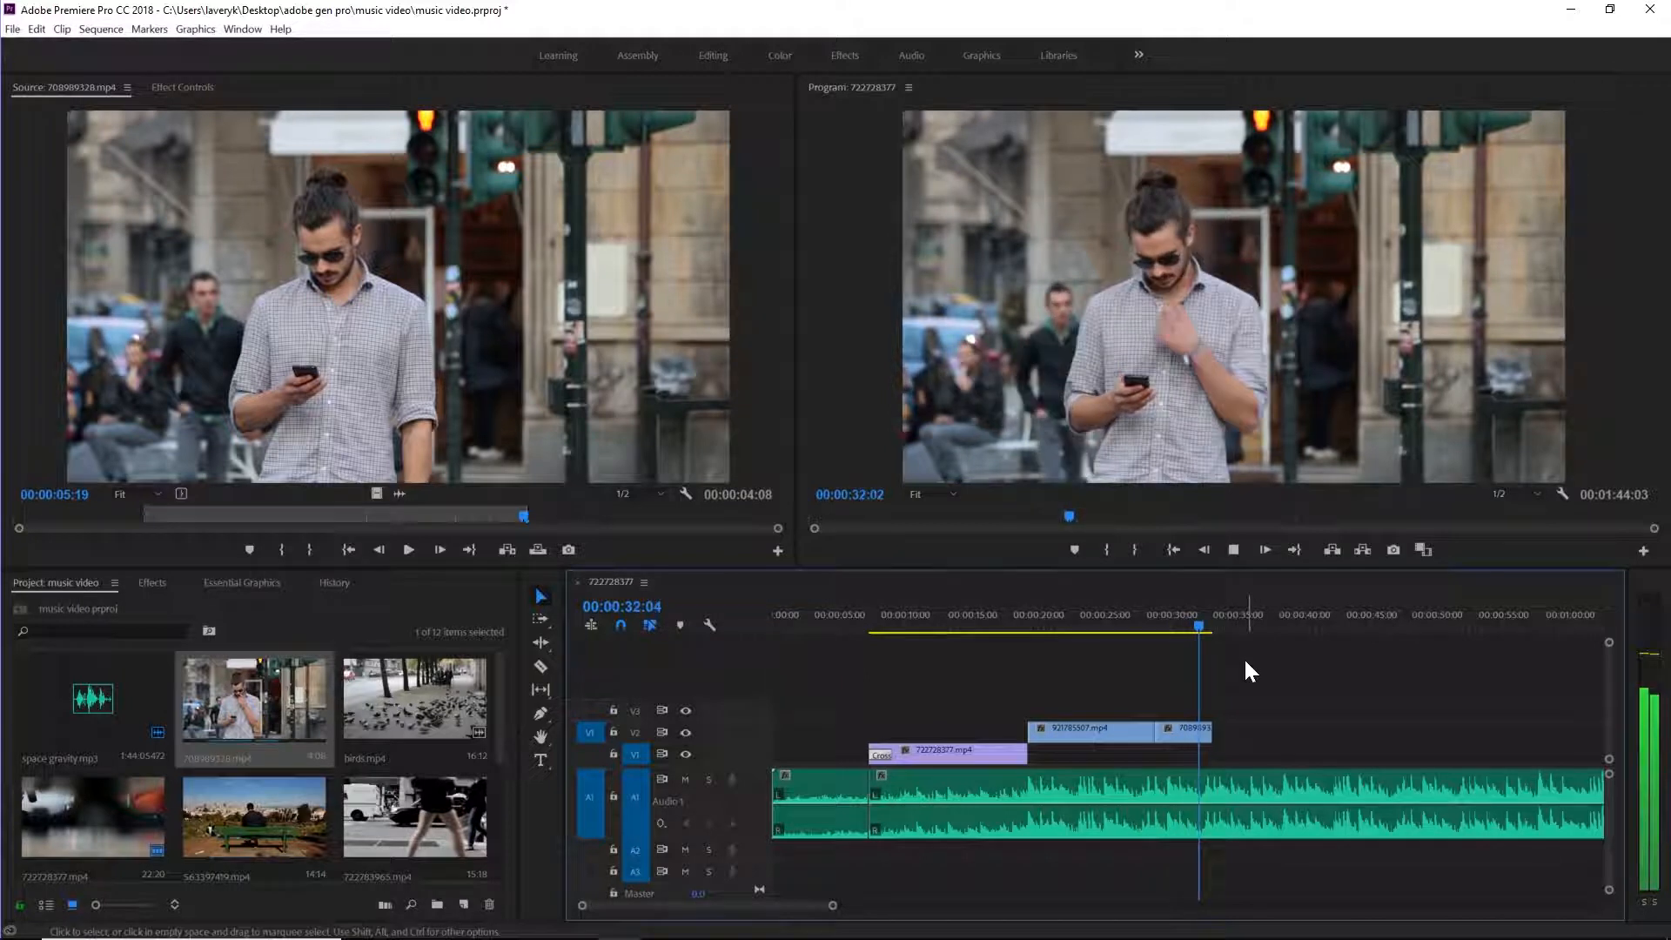
{"action": "key", "text": "space"}
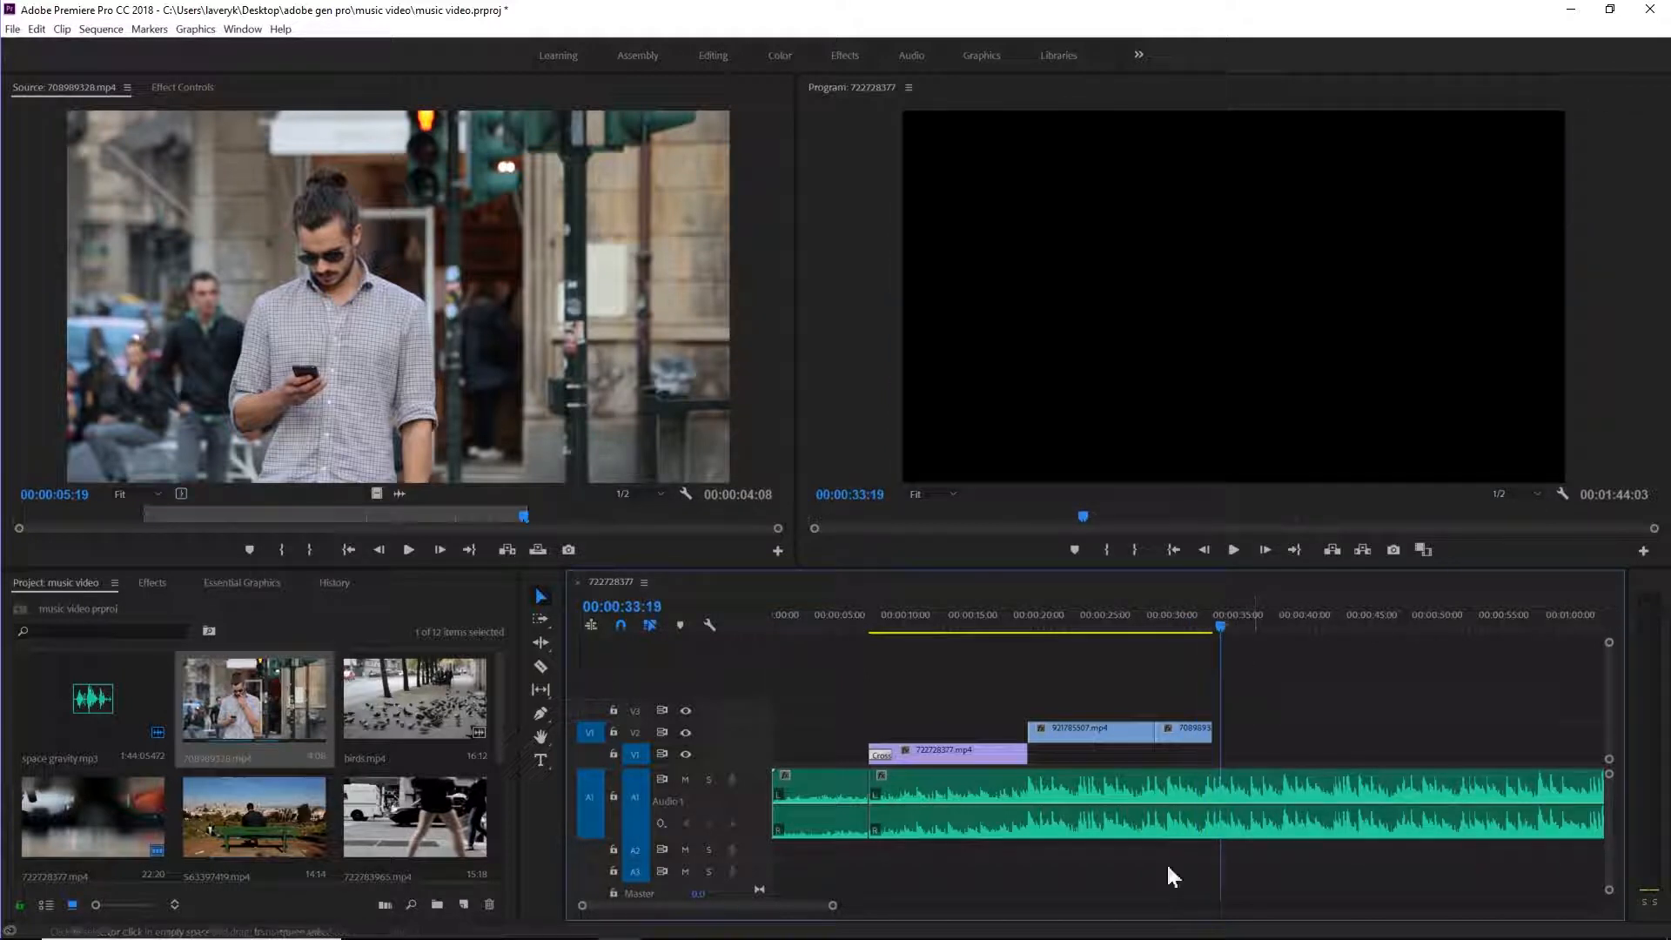
- Find the next beat by replaying the end of 708989328.mp4 and extend that clip on V2 to 00:00:33:17
{"action": "left_click_drag", "start_coordinate": [829, 911], "coordinate": [745, 906]}
{"action": "left_click_drag", "start_coordinate": [1181, 625], "coordinate": [1099, 626]}
{"action": "key", "text": "space"}
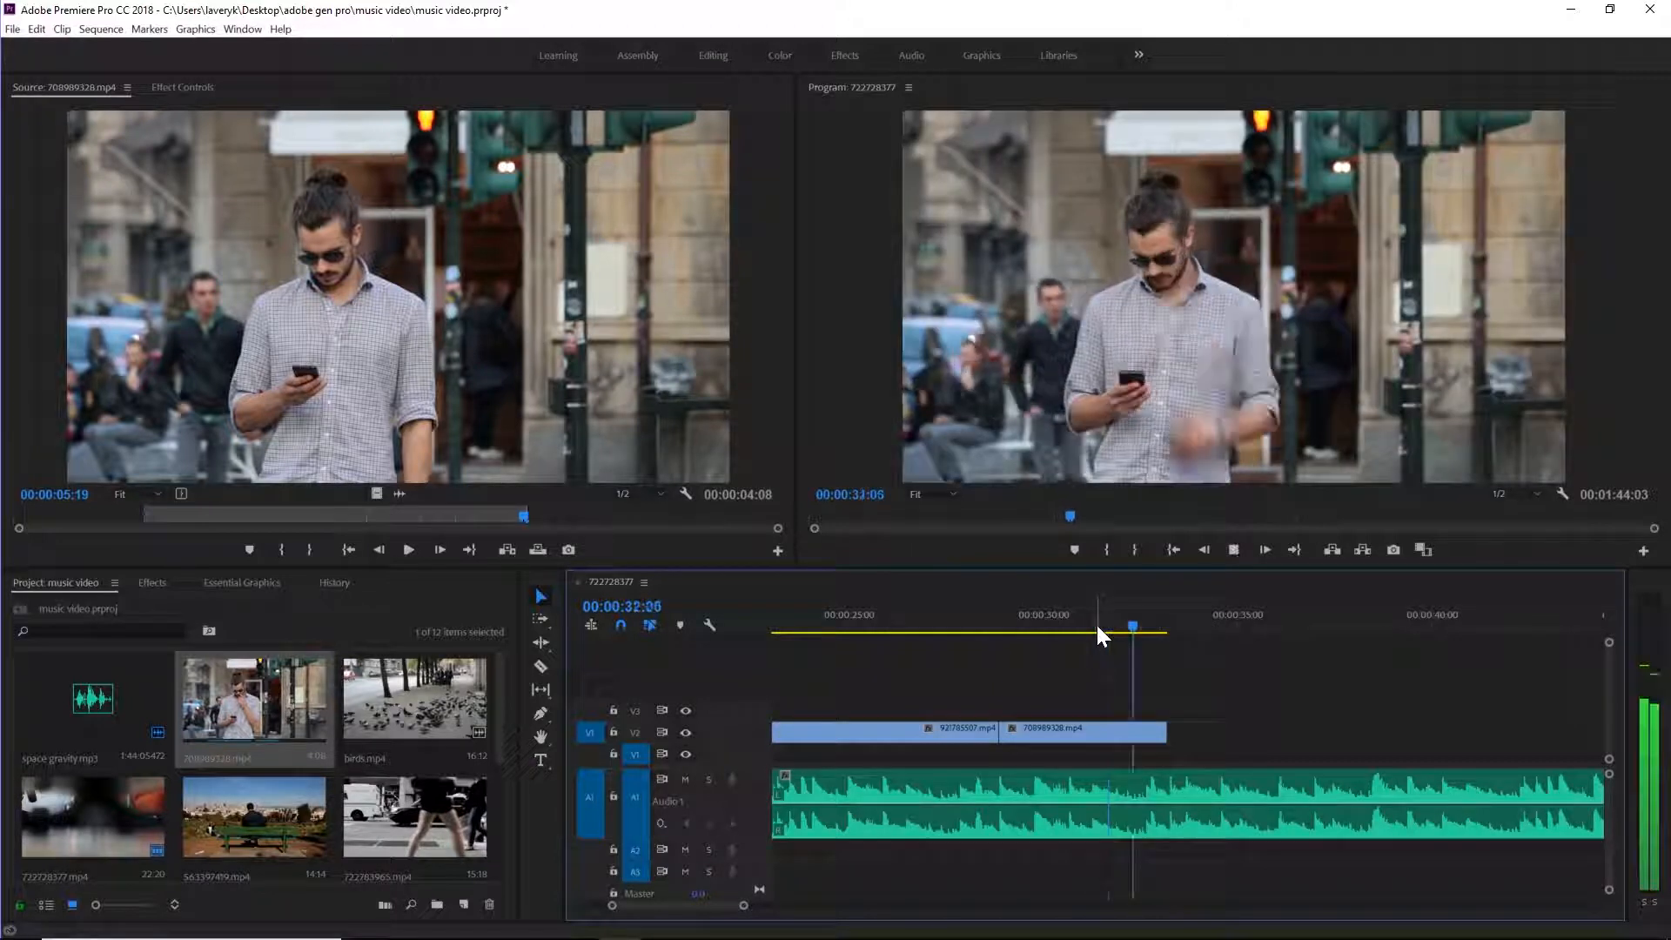
{"action": "key", "text": "space"}
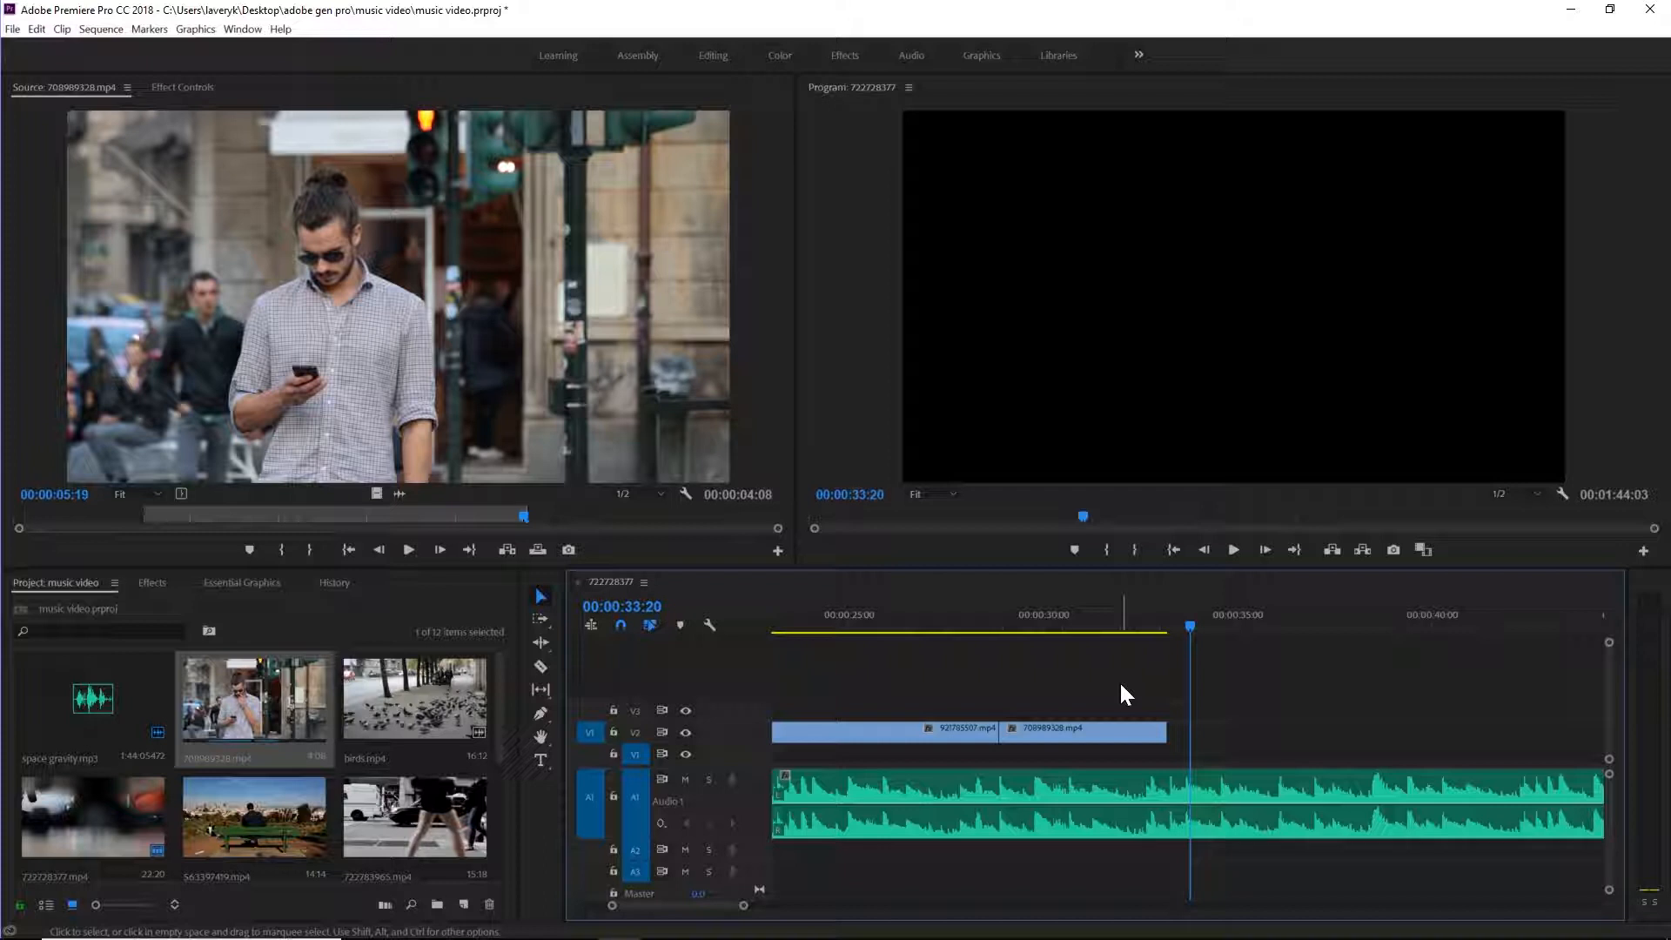
{"action": "key", "text": "Left"}
{"action": "key", "text": "Left"}
{"action": "key", "text": "Left"}
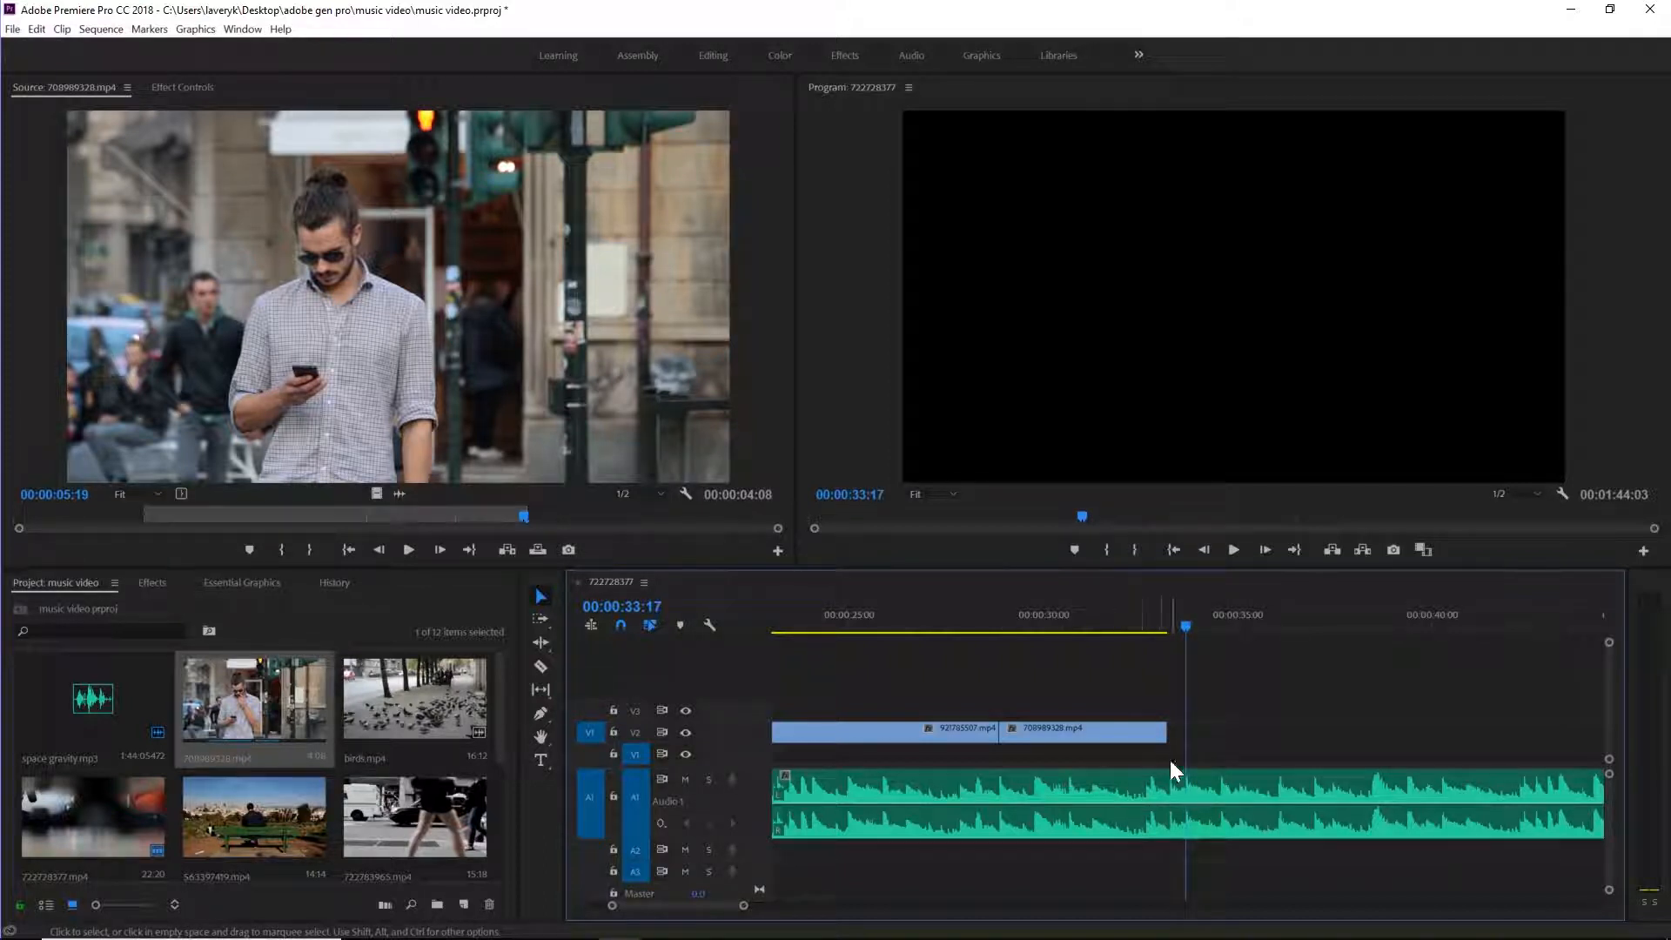
{"action": "left_click_drag", "start_coordinate": [1169, 734], "coordinate": [1185, 734]}
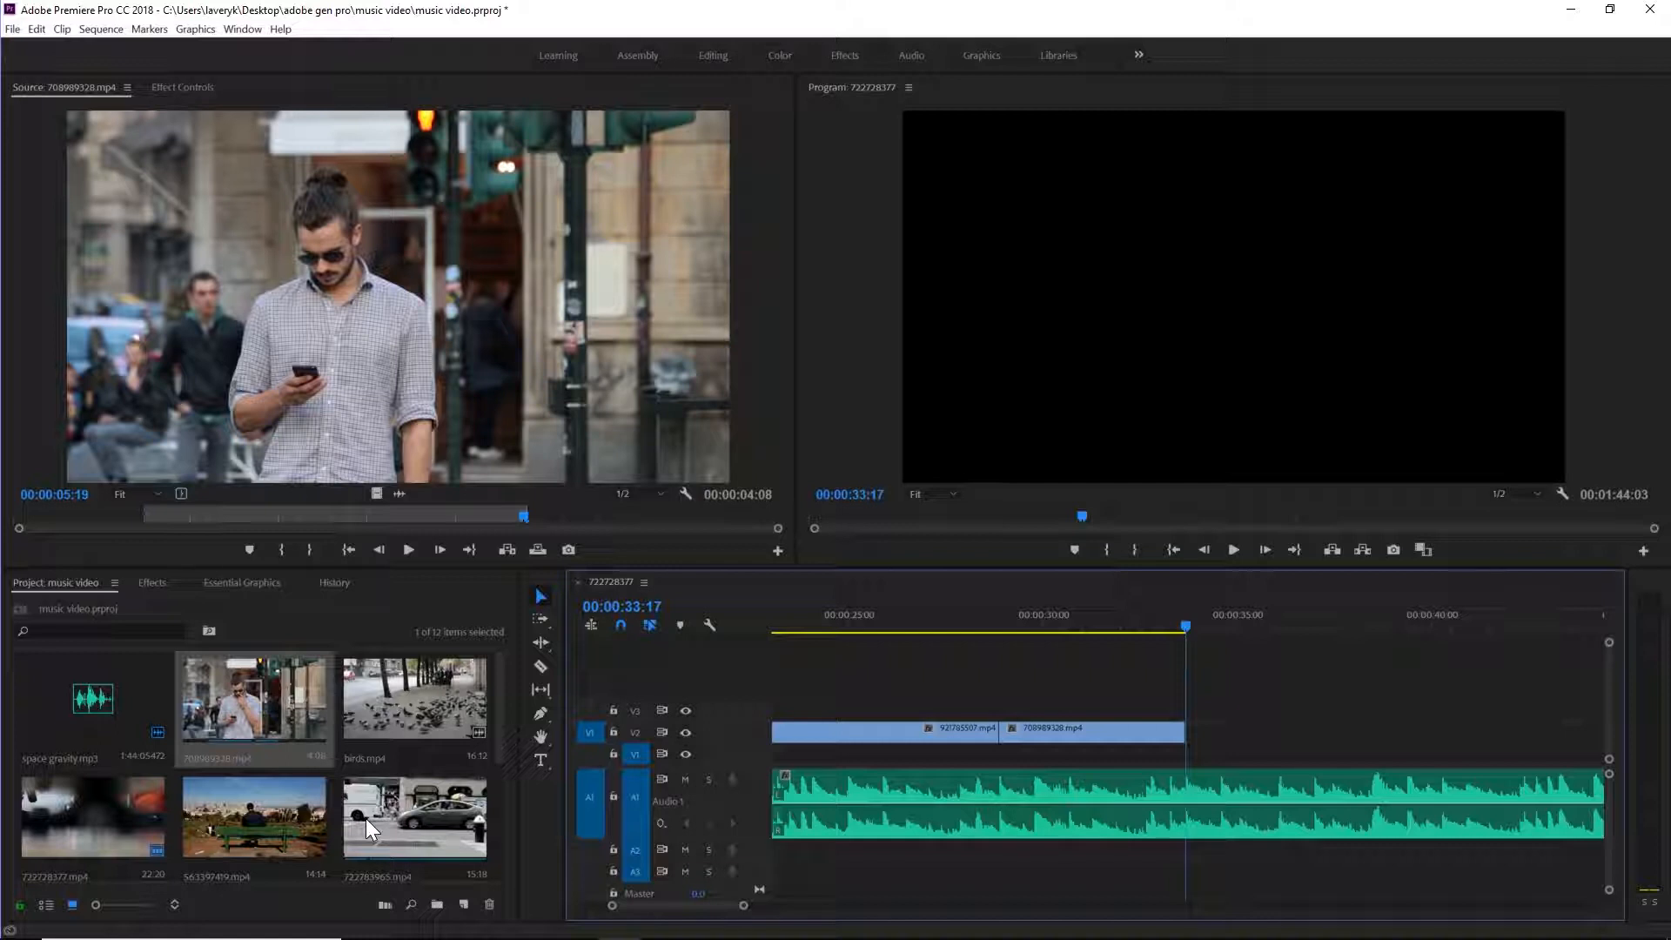
- Mark a 00:00:04:25 section of 921784992.mp4 ending at 00:00:10:02 and place it on V3 at 00:00:33:17
{"action": "scroll", "coordinate": [366, 818], "scroll_direction": "down", "scroll_amount": 3}
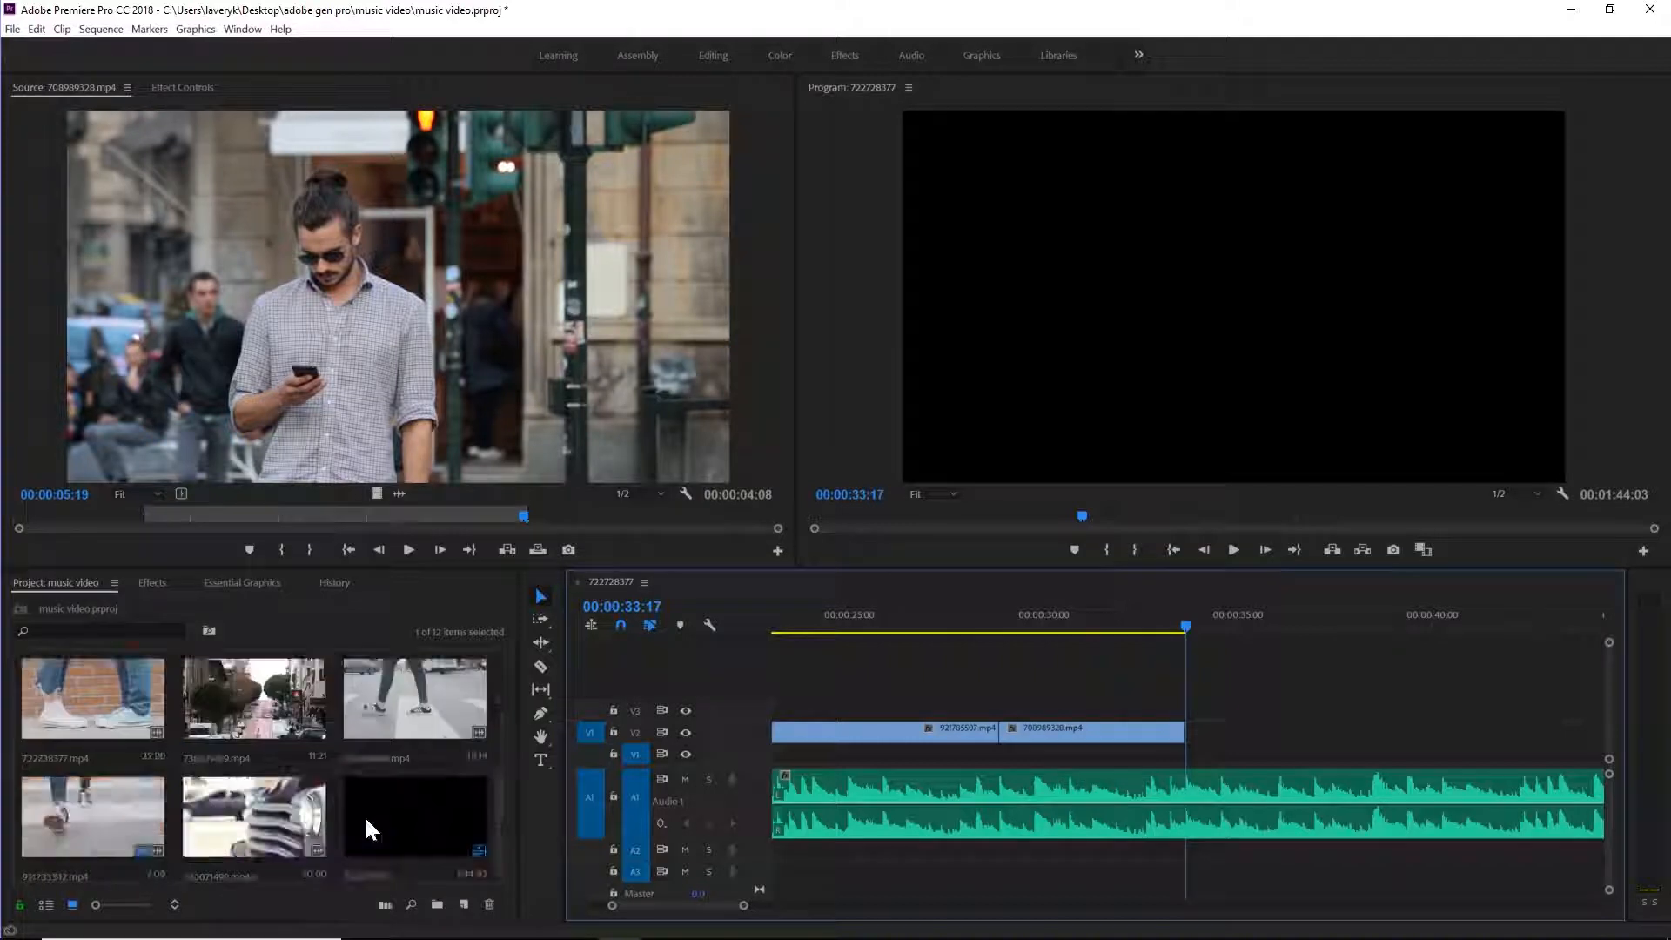
{"action": "double_click", "coordinate": [389, 692]}
{"action": "left_click_drag", "start_coordinate": [282, 519], "coordinate": [1201, 716]}
{"action": "left_click", "coordinate": [221, 518]}
{"action": "left_click", "coordinate": [271, 550]}
{"action": "left_click", "coordinate": [309, 549]}
- Play the sequence across the cut to 921784992.mp4 and replay that clip against the music
{"action": "left_click", "coordinate": [1130, 625]}
{"action": "key", "text": "space"}
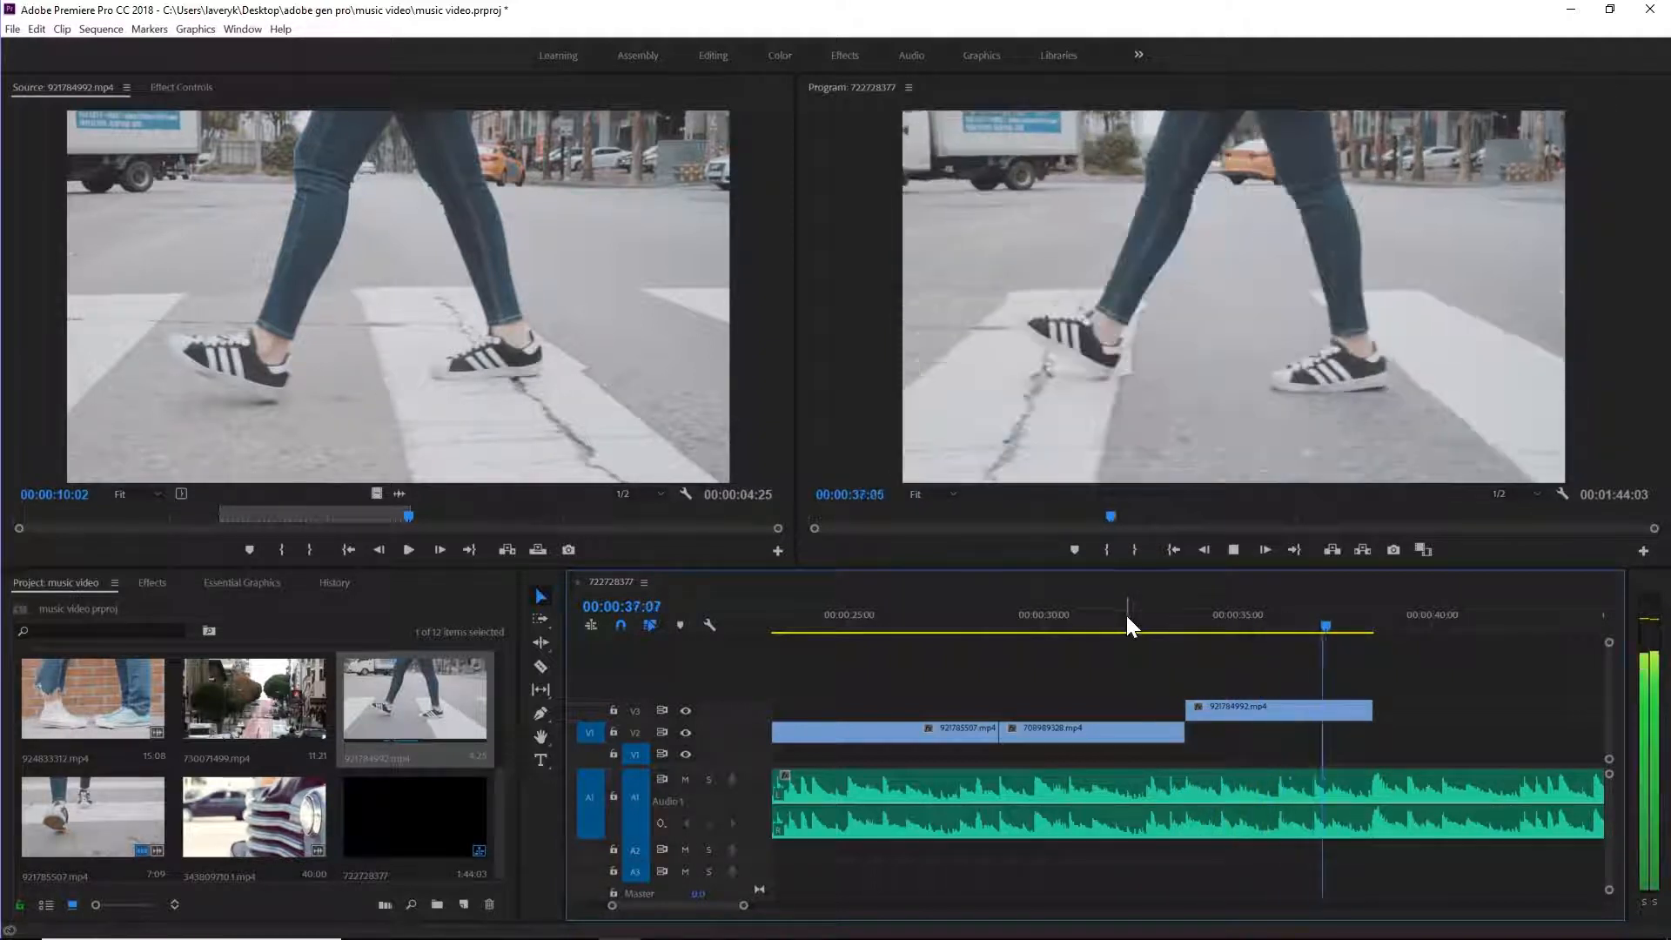
{"action": "key", "text": "space"}
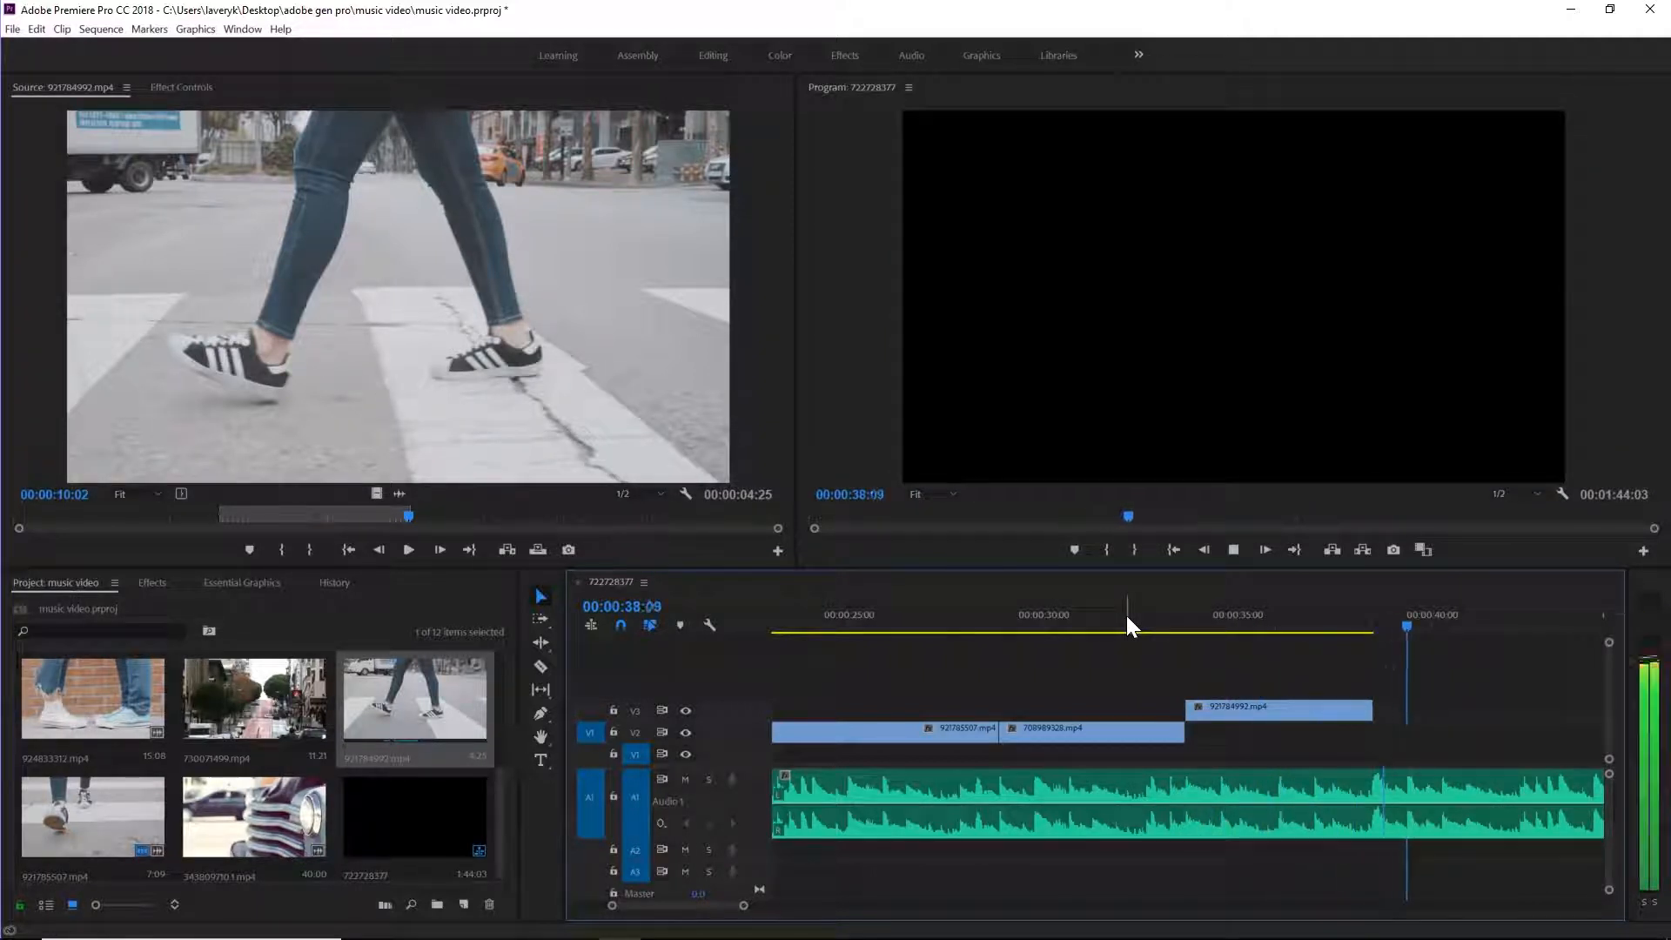
{"action": "left_click", "coordinate": [1262, 615]}
{"action": "key", "text": "space"}
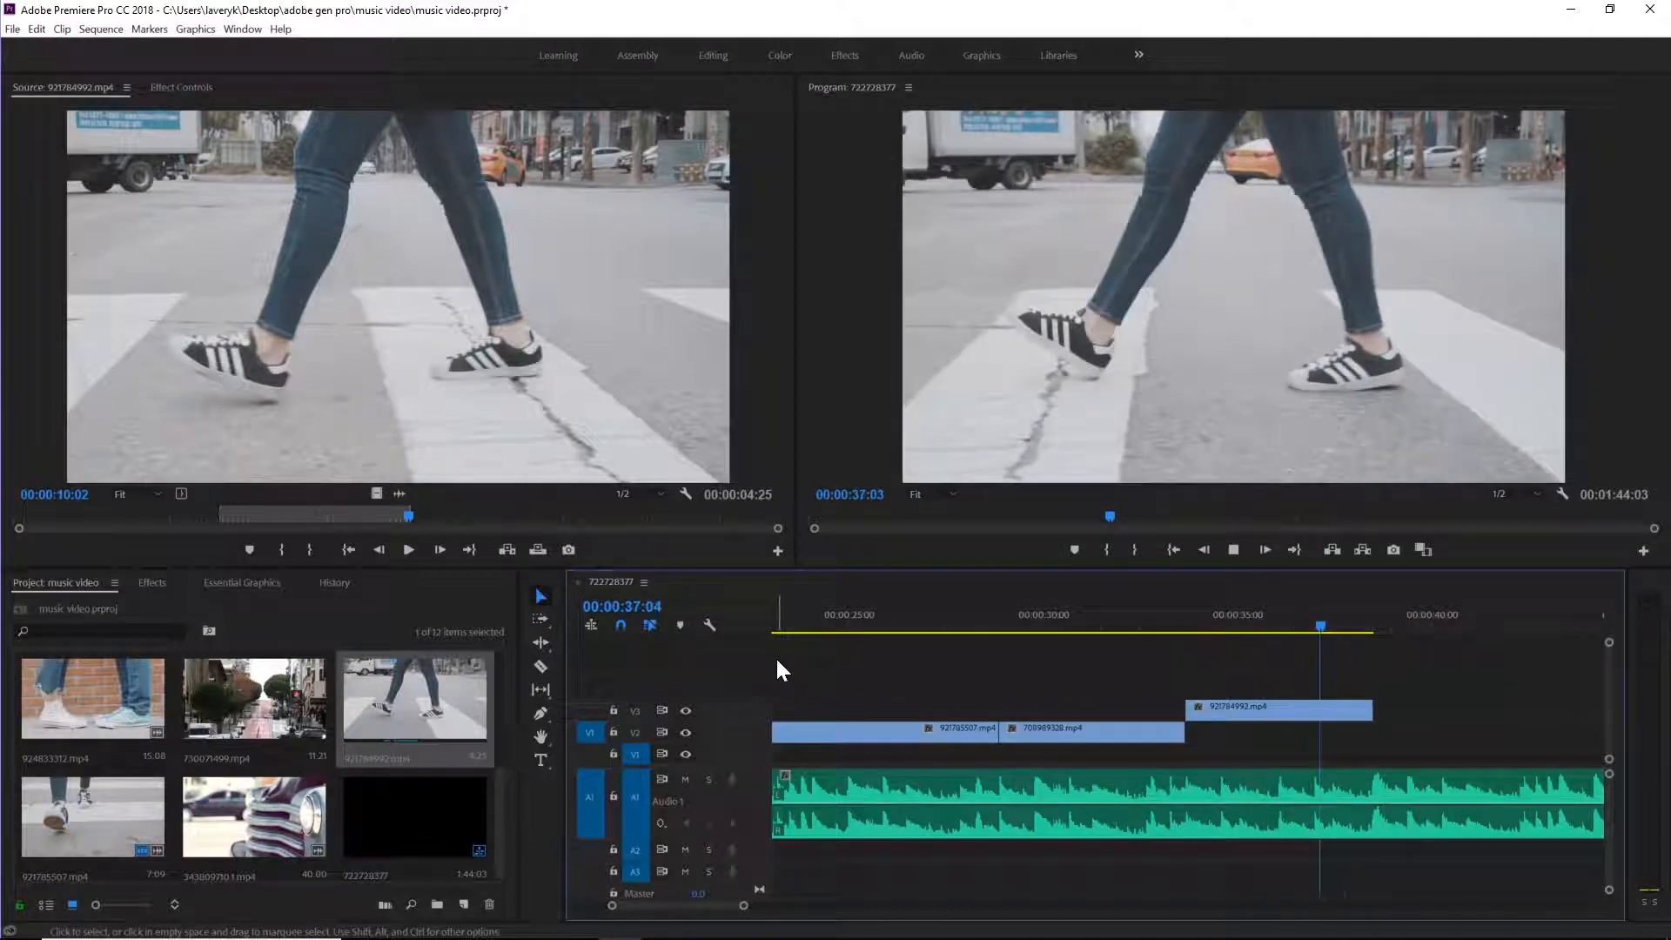
- Open birds.mp4 in the source monitor and mark a 00:00:04:02 section ending at 00:00:10:16
{"action": "key", "text": "space"}
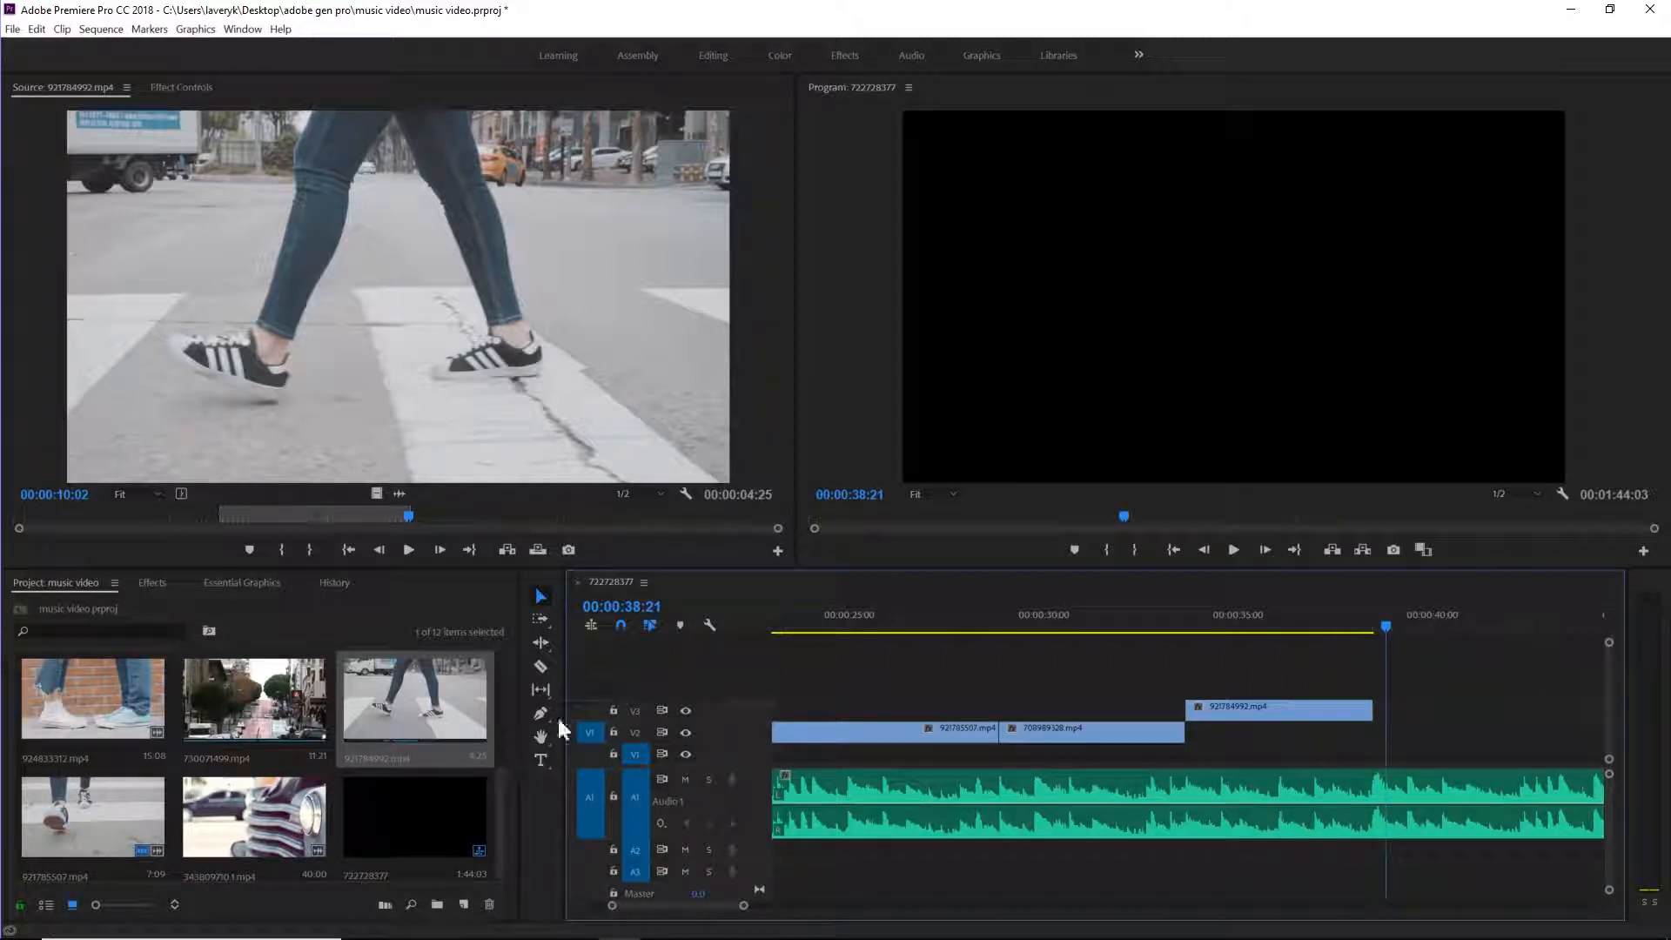
{"action": "scroll", "coordinate": [276, 773], "scroll_direction": "down", "scroll_amount": 1}
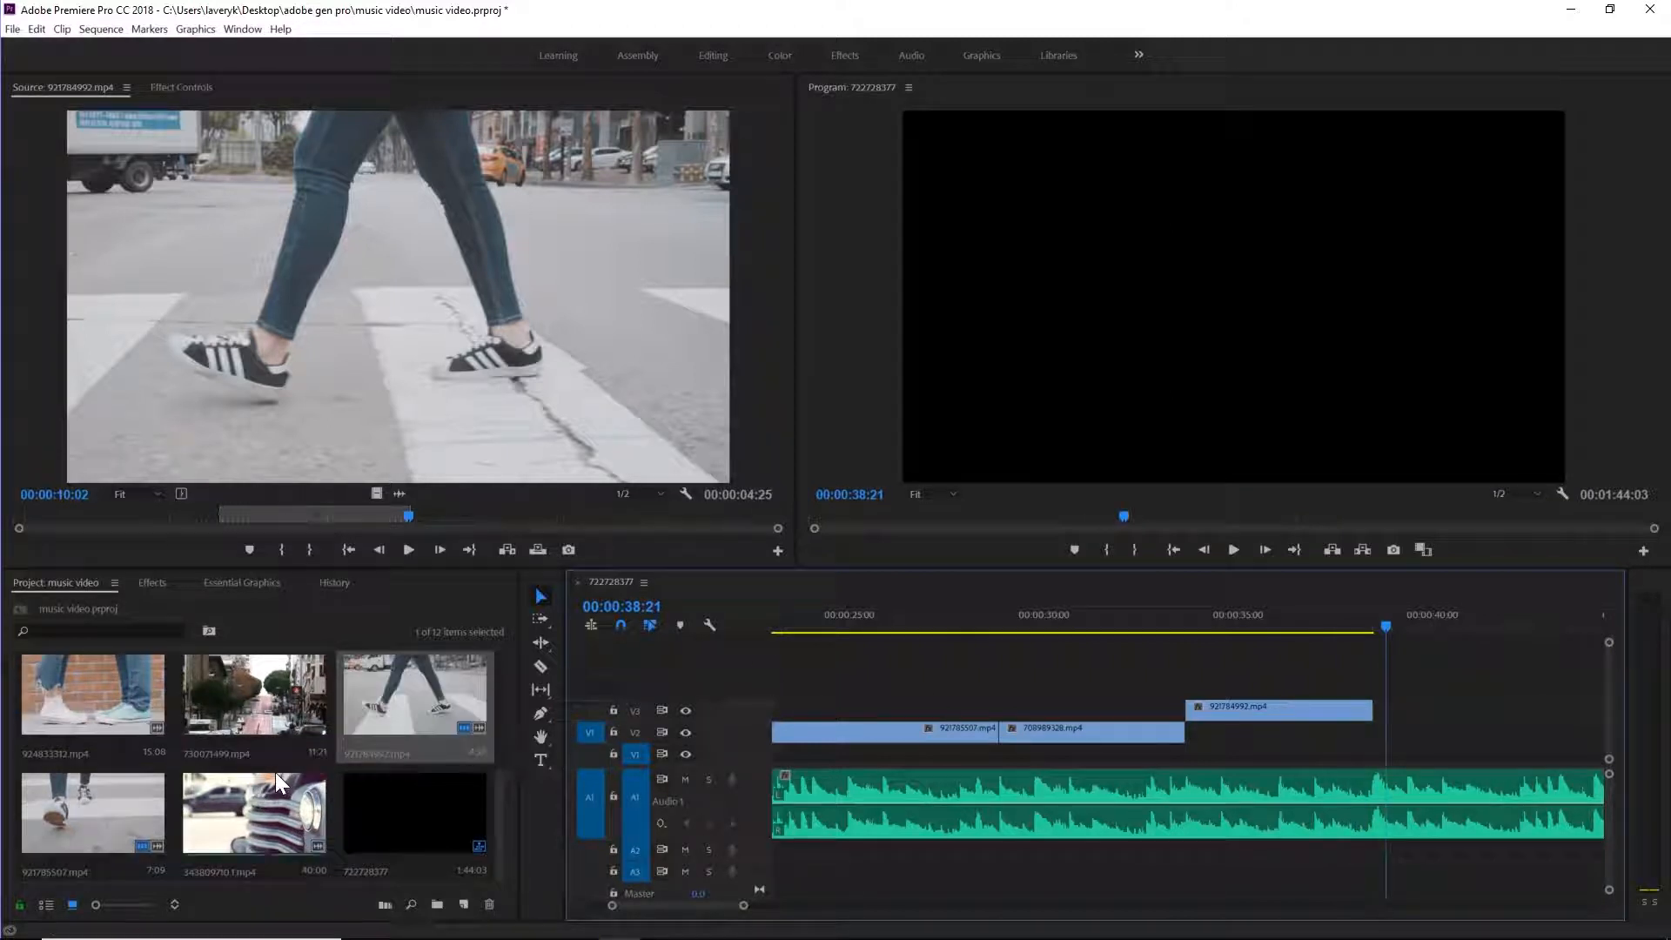
{"action": "scroll", "coordinate": [275, 771], "scroll_direction": "up", "scroll_amount": 3}
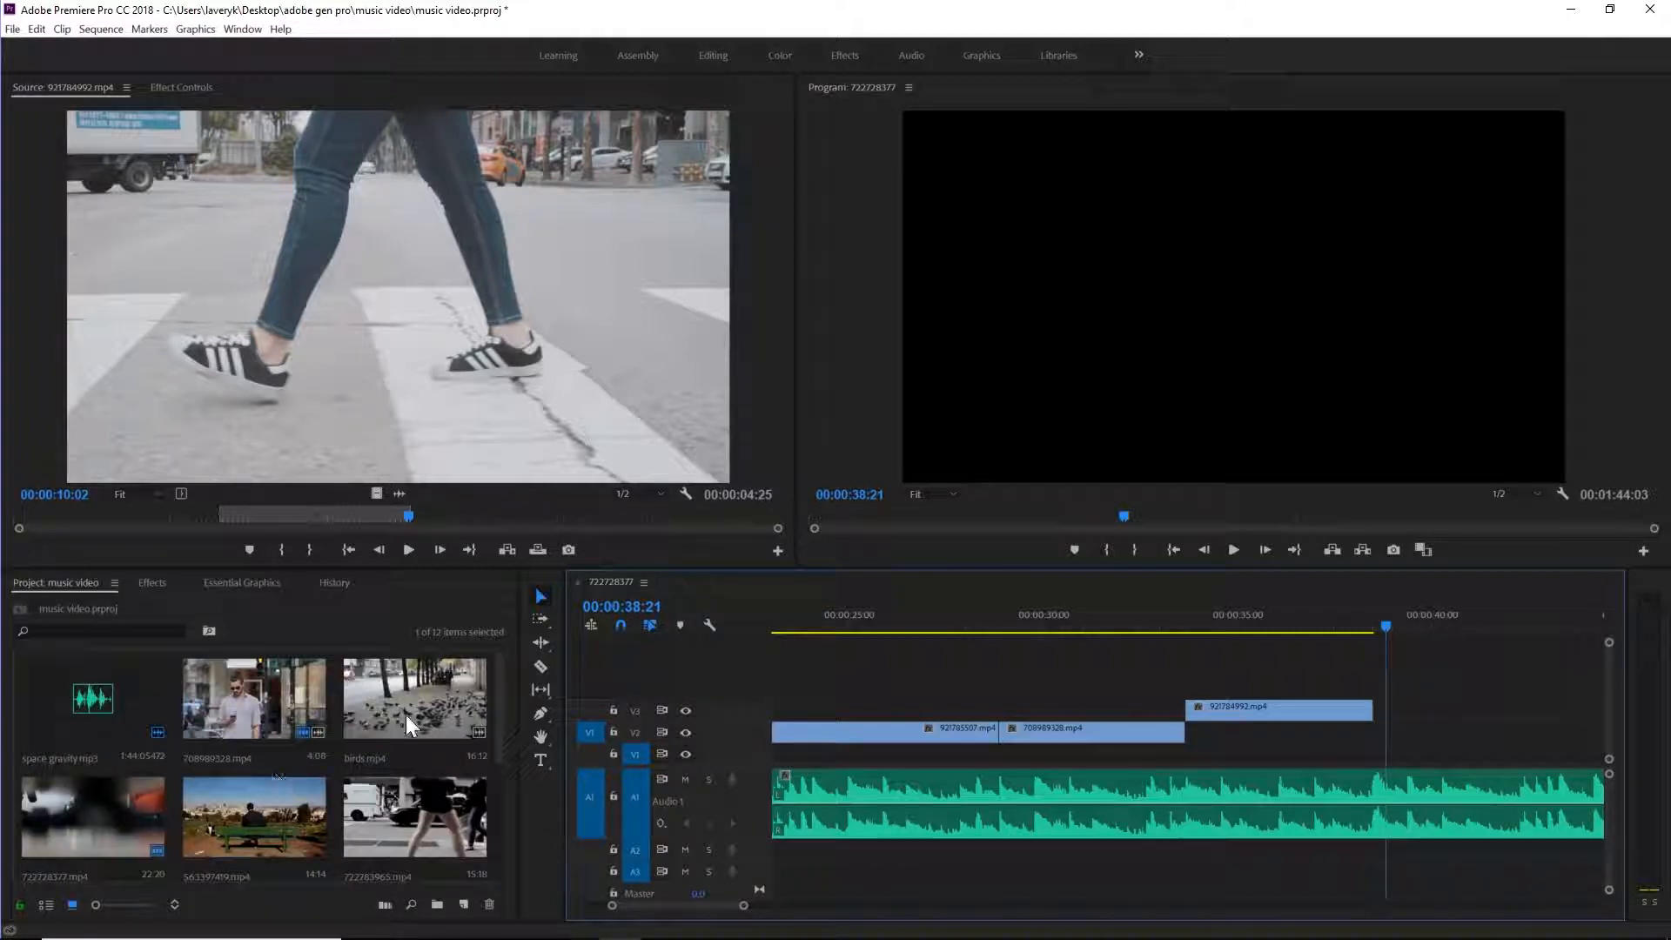
{"action": "double_click", "coordinate": [411, 703]}
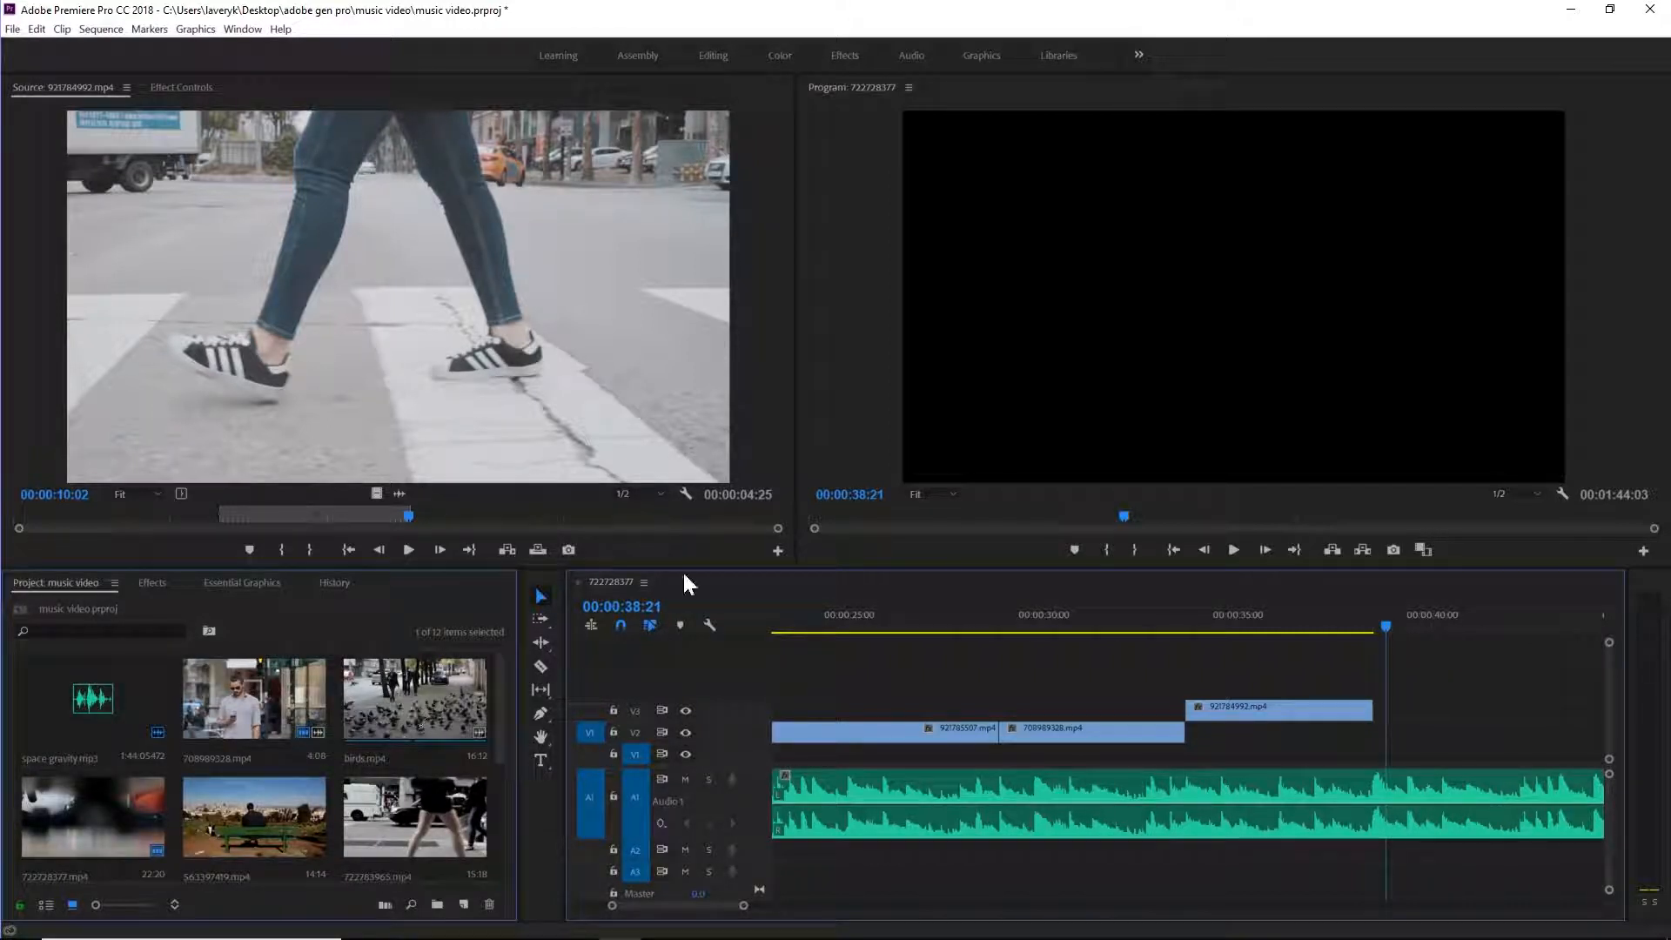
{"action": "mouse_move", "coordinate": [378, 515]}
{"action": "left_mouse_down"}
{"action": "mouse_move", "coordinate": [275, 528]}
{"action": "mouse_move", "coordinate": [401, 529]}
{"action": "mouse_move", "coordinate": [320, 537]}
{"action": "mouse_move", "coordinate": [358, 513]}
{"action": "mouse_move", "coordinate": [509, 531]}
{"action": "left_mouse_up"}
{"action": "left_click", "coordinate": [271, 551]}
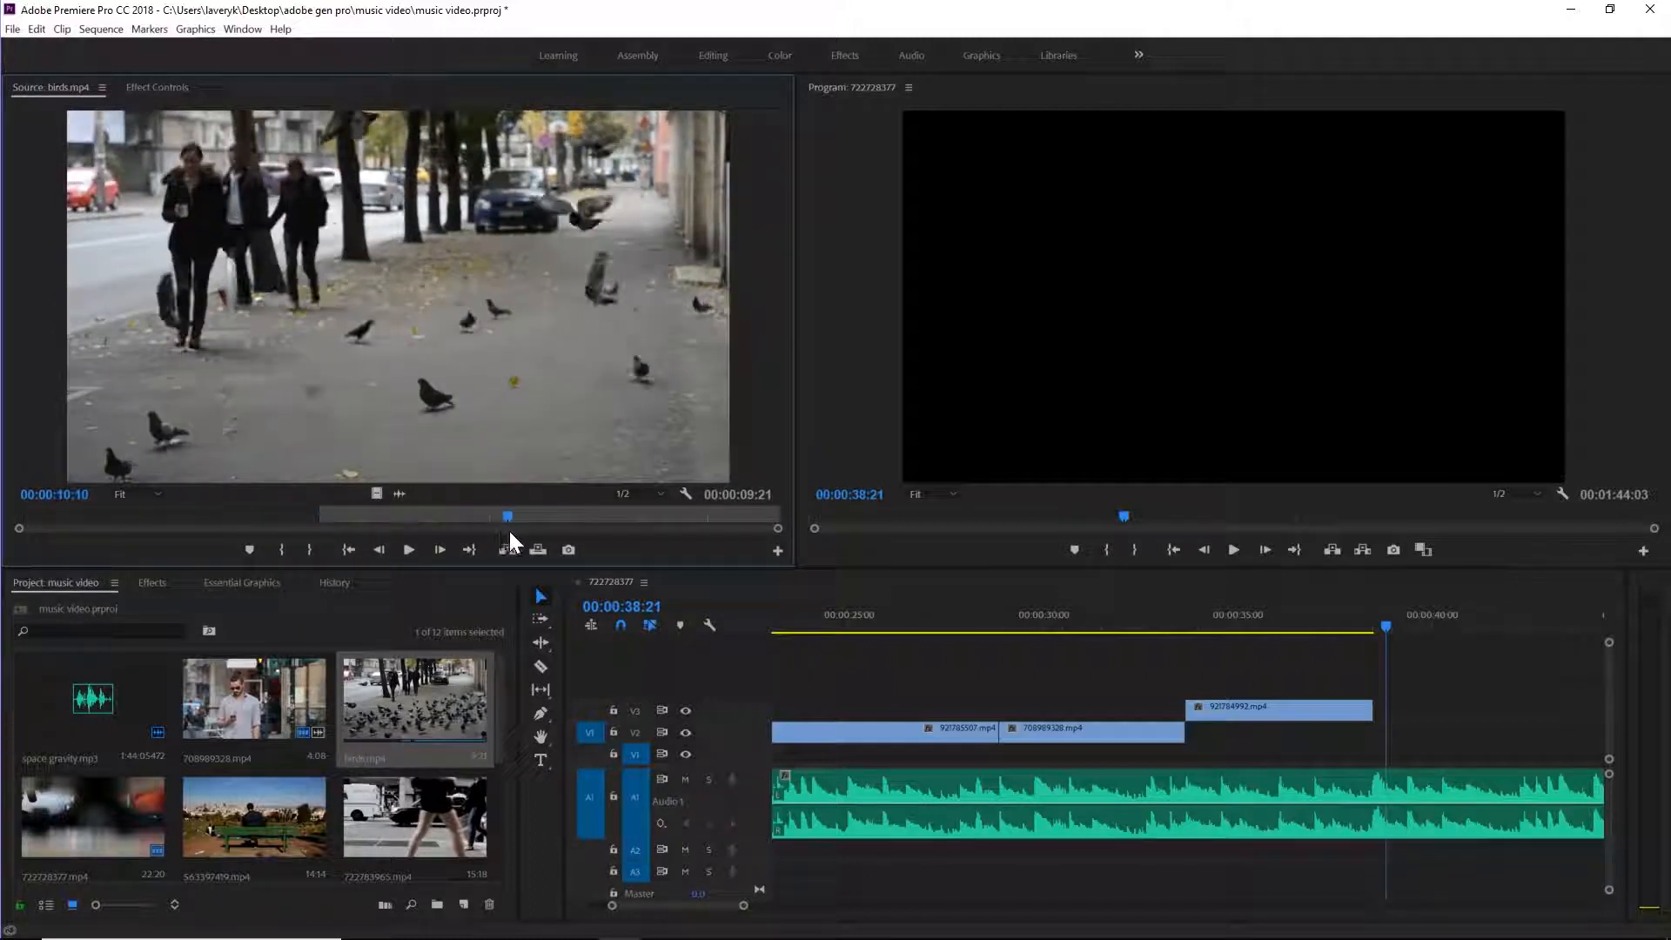
{"action": "left_click", "coordinate": [310, 550]}
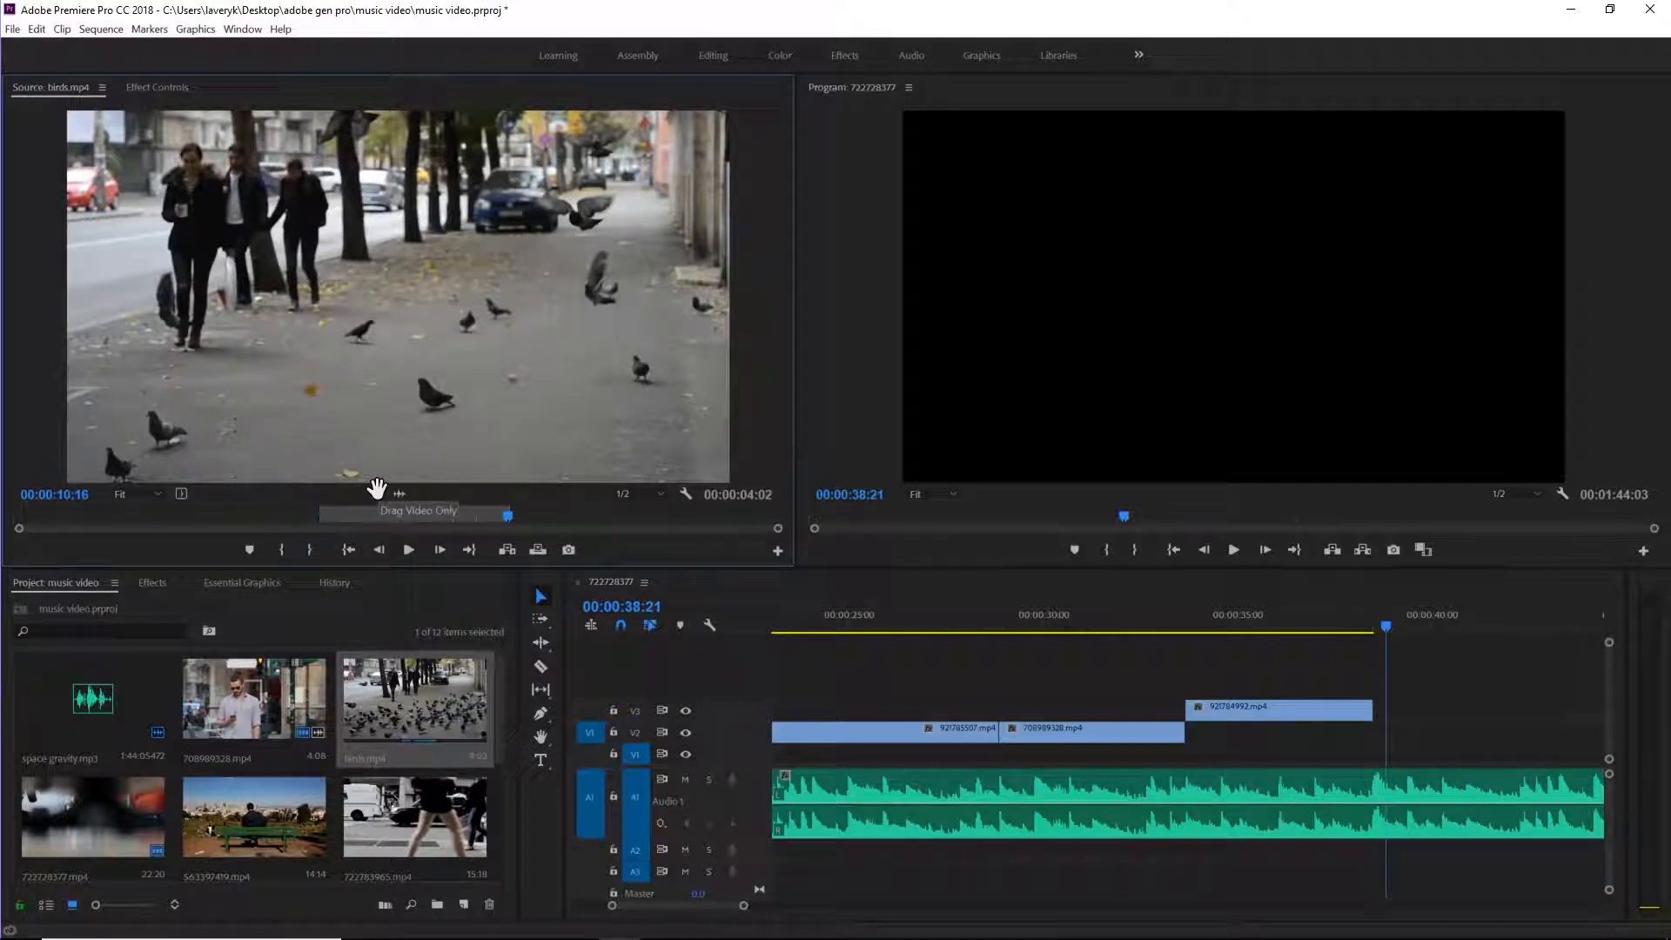
- Place the marked birds.mp4 video on V2 overlapping the end of 921784992.mp4, and shorten the end of that V3 clip
{"action": "left_click_drag", "start_coordinate": [1370, 636], "coordinate": [1301, 736]}
{"action": "left_click_drag", "start_coordinate": [1356, 624], "coordinate": [1374, 624]}
{"action": "left_click_drag", "start_coordinate": [1376, 711], "coordinate": [1347, 714]}
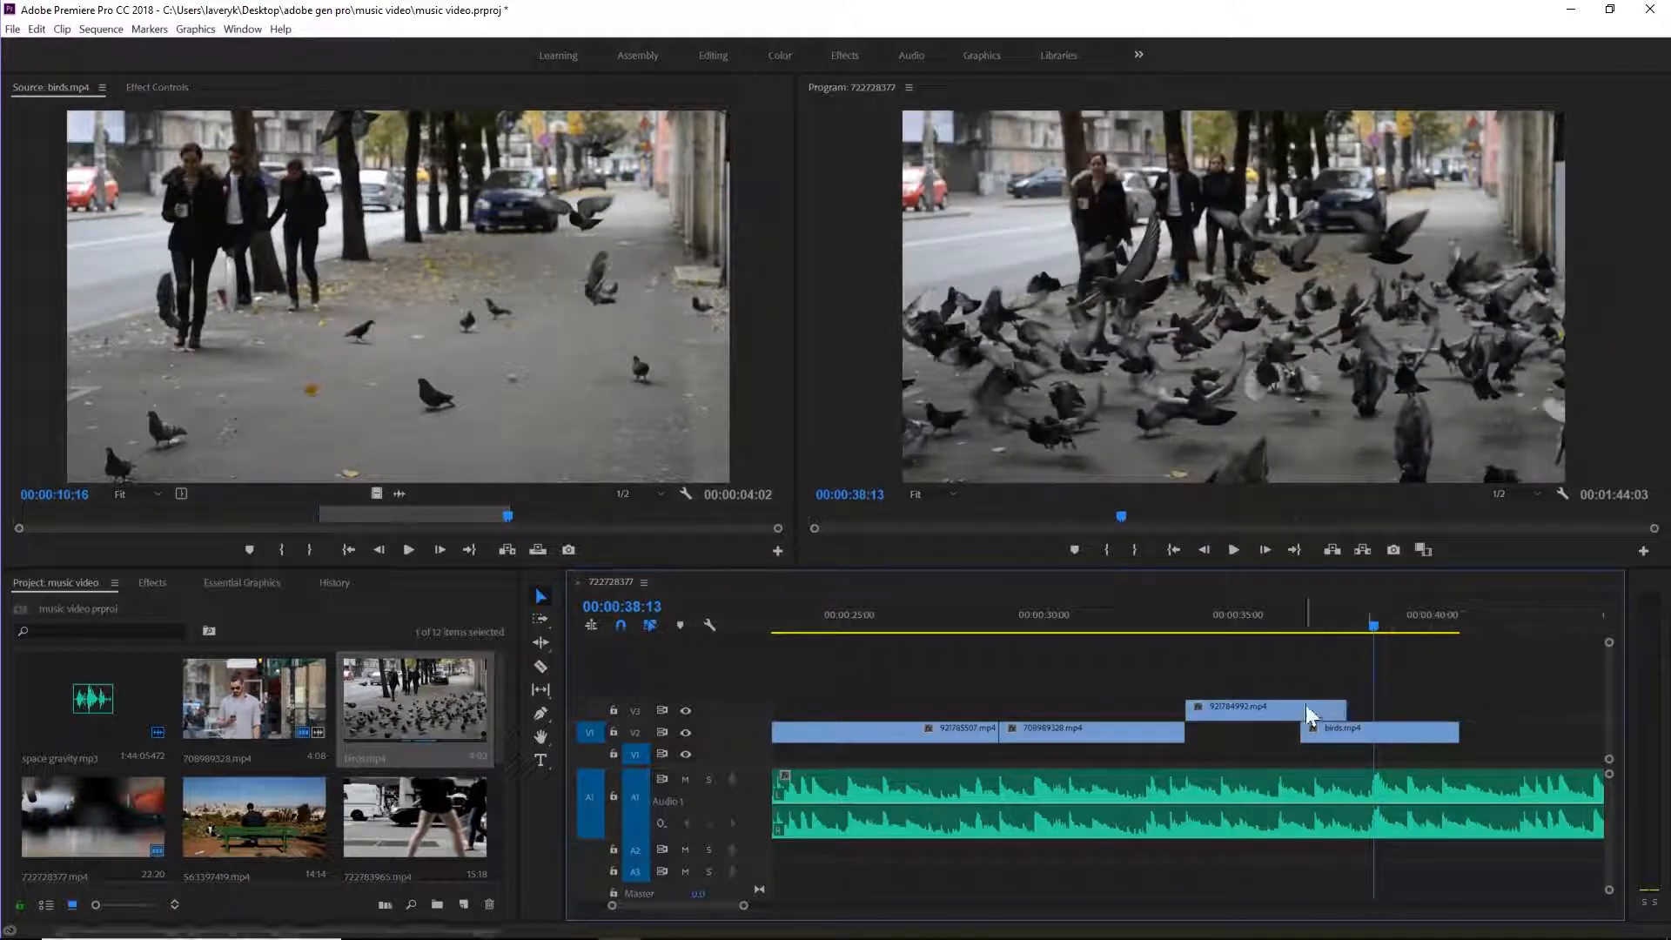
- Slip the footage inside the birds.mp4 clip so the pigeons begin taking off at the beat near 00:00:38:11
{"action": "left_click", "coordinate": [541, 690]}
{"action": "left_click_drag", "start_coordinate": [1398, 734], "coordinate": [1360, 728]}
{"action": "left_click_drag", "start_coordinate": [1372, 626], "coordinate": [1339, 626]}
{"action": "left_click_drag", "start_coordinate": [744, 905], "coordinate": [700, 905]}
{"action": "left_click_drag", "start_coordinate": [1267, 731], "coordinate": [1262, 732]}
{"action": "left_click_drag", "start_coordinate": [701, 905], "coordinate": [756, 905]}
{"action": "left_click", "coordinate": [1156, 626]}
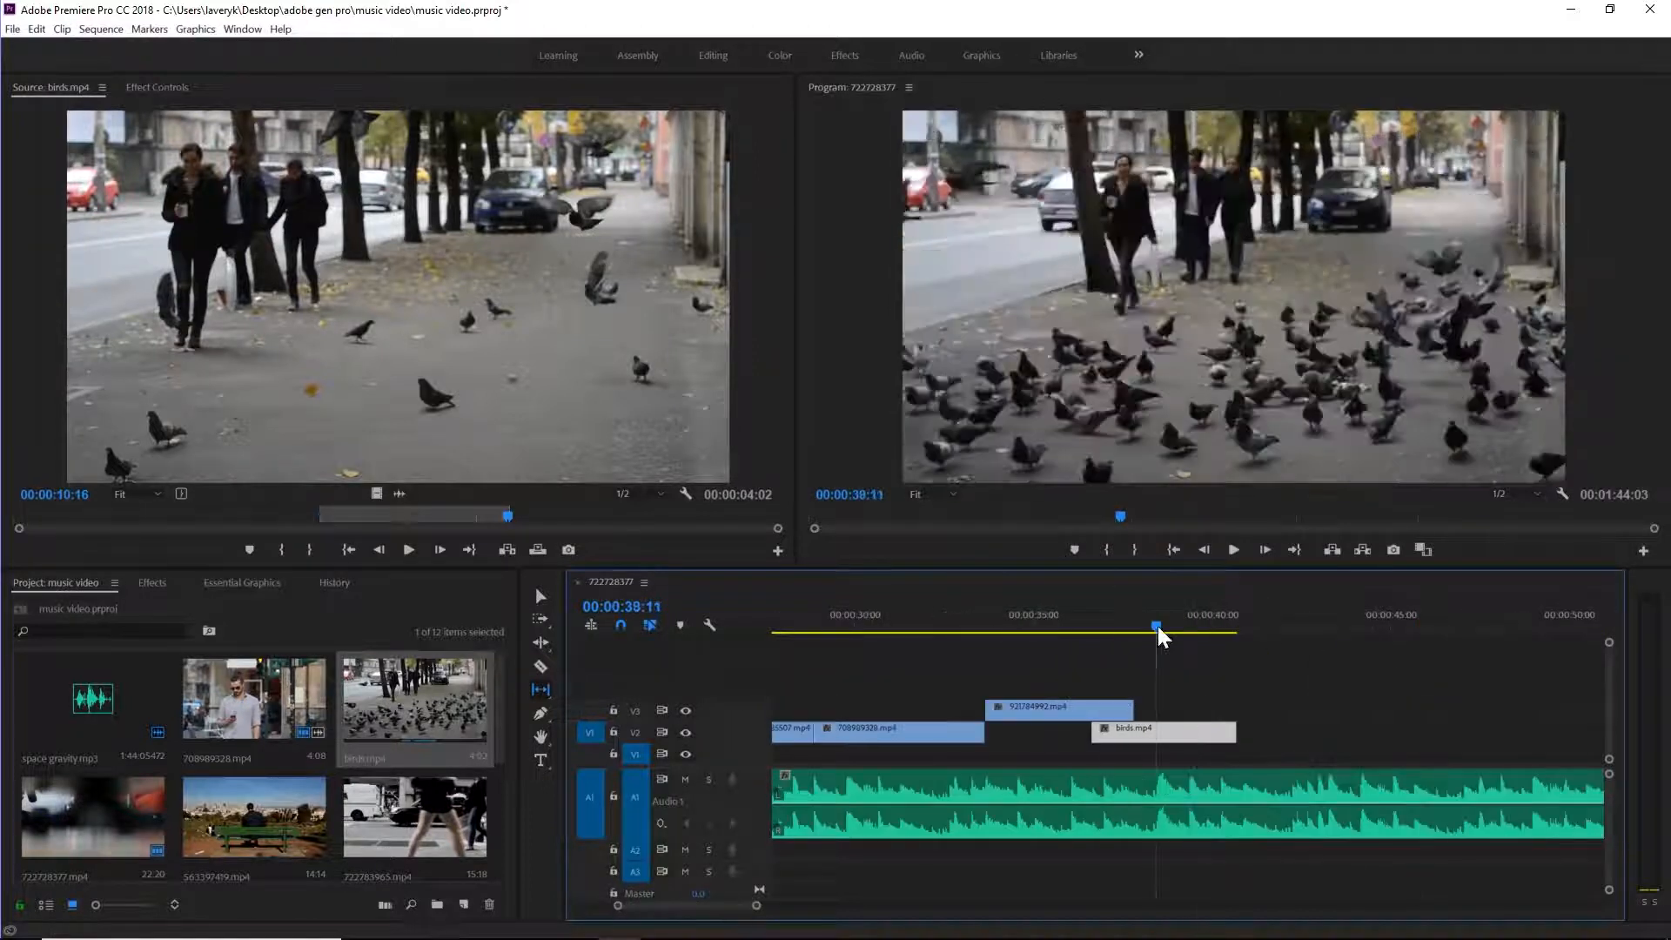
- Extend the end of 921784992.mp4 on V3 to the beat near 00:00:38:11
{"action": "left_click", "coordinate": [541, 598]}
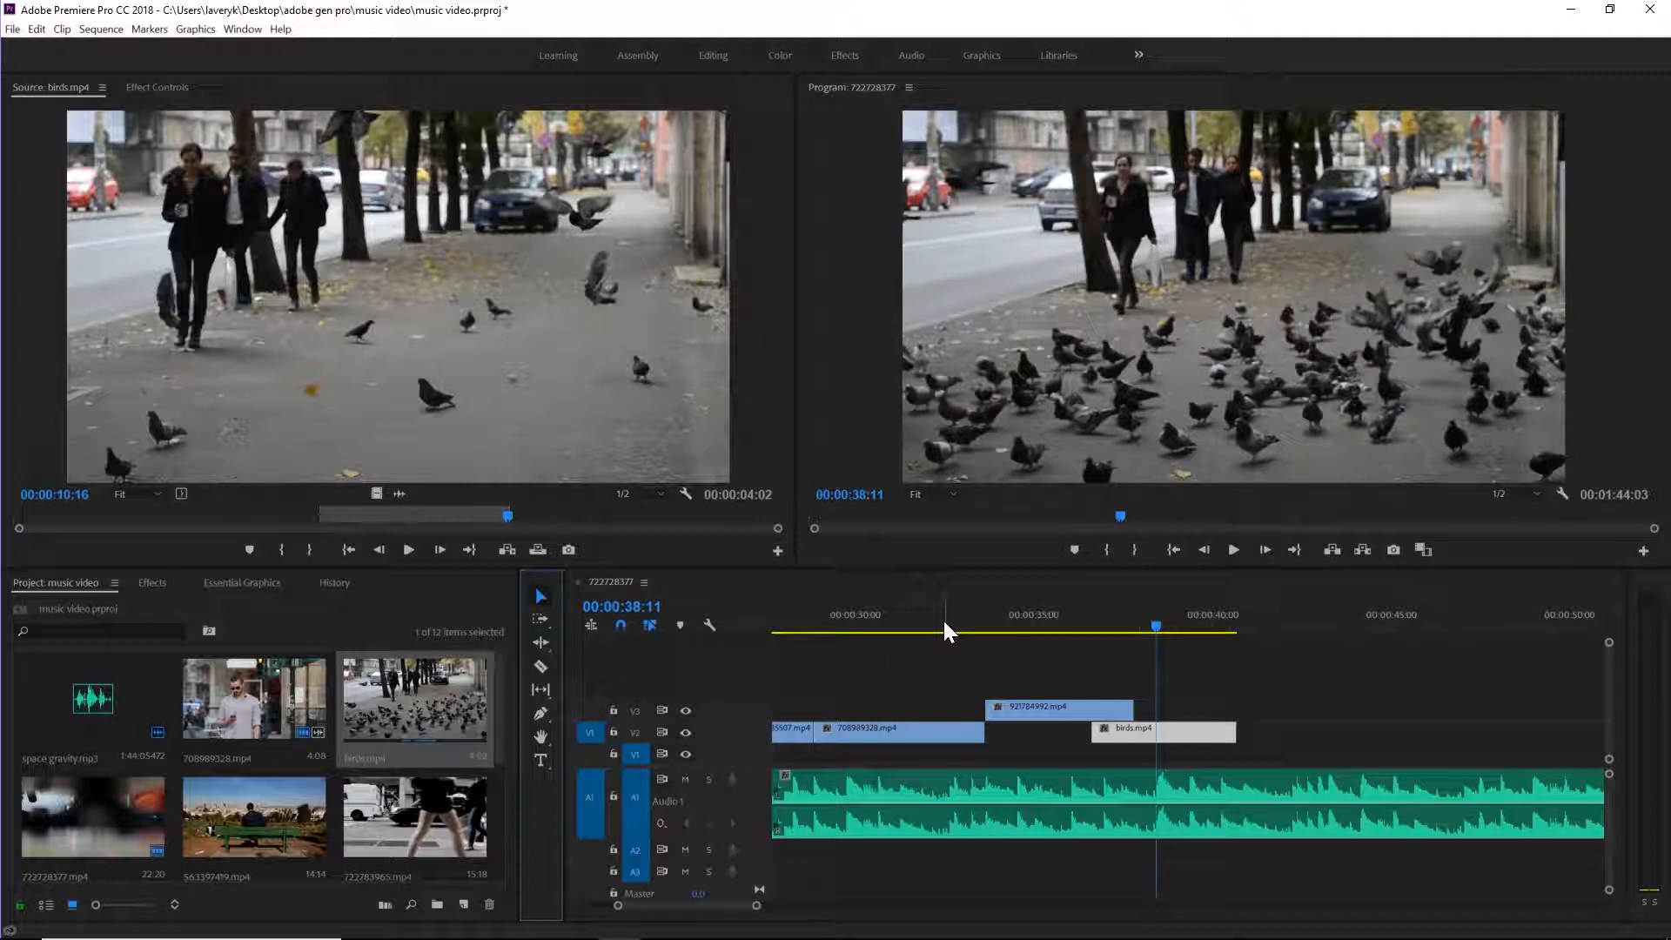
{"action": "left_click", "coordinate": [1147, 684]}
{"action": "left_click_drag", "start_coordinate": [1129, 711], "coordinate": [1158, 711]}
- Split 921784992.mp4 on V3 at 00:00:36:23 and select its second part
{"action": "left_click_drag", "start_coordinate": [1156, 623], "coordinate": [1089, 641]}
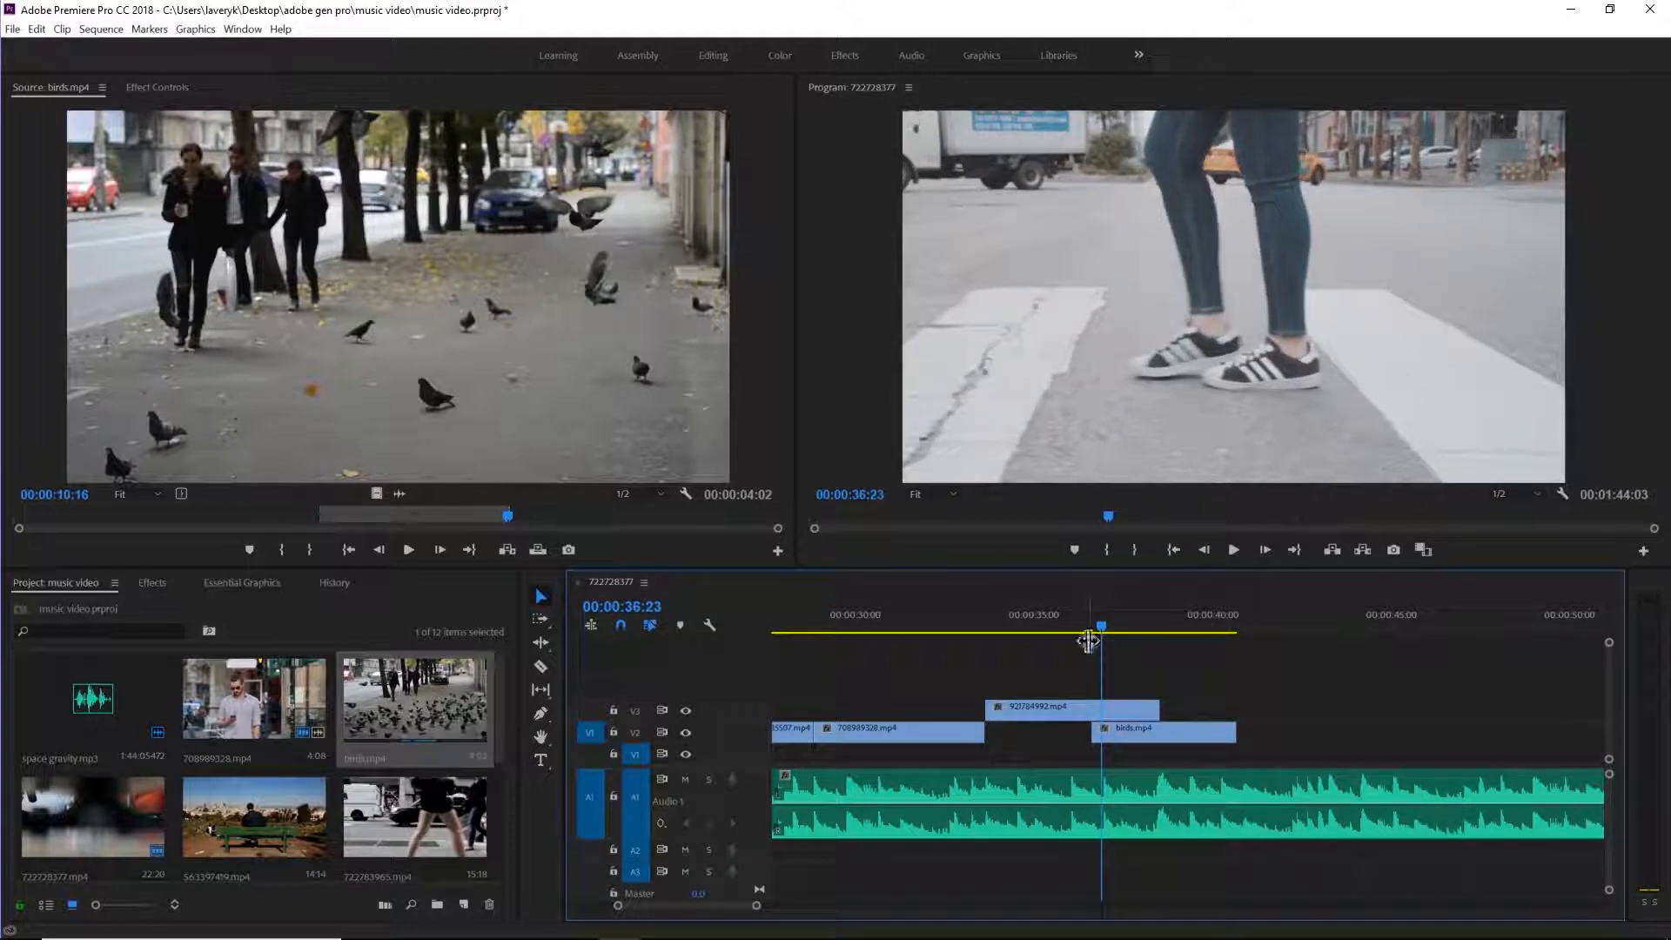
{"action": "left_click", "coordinate": [541, 666]}
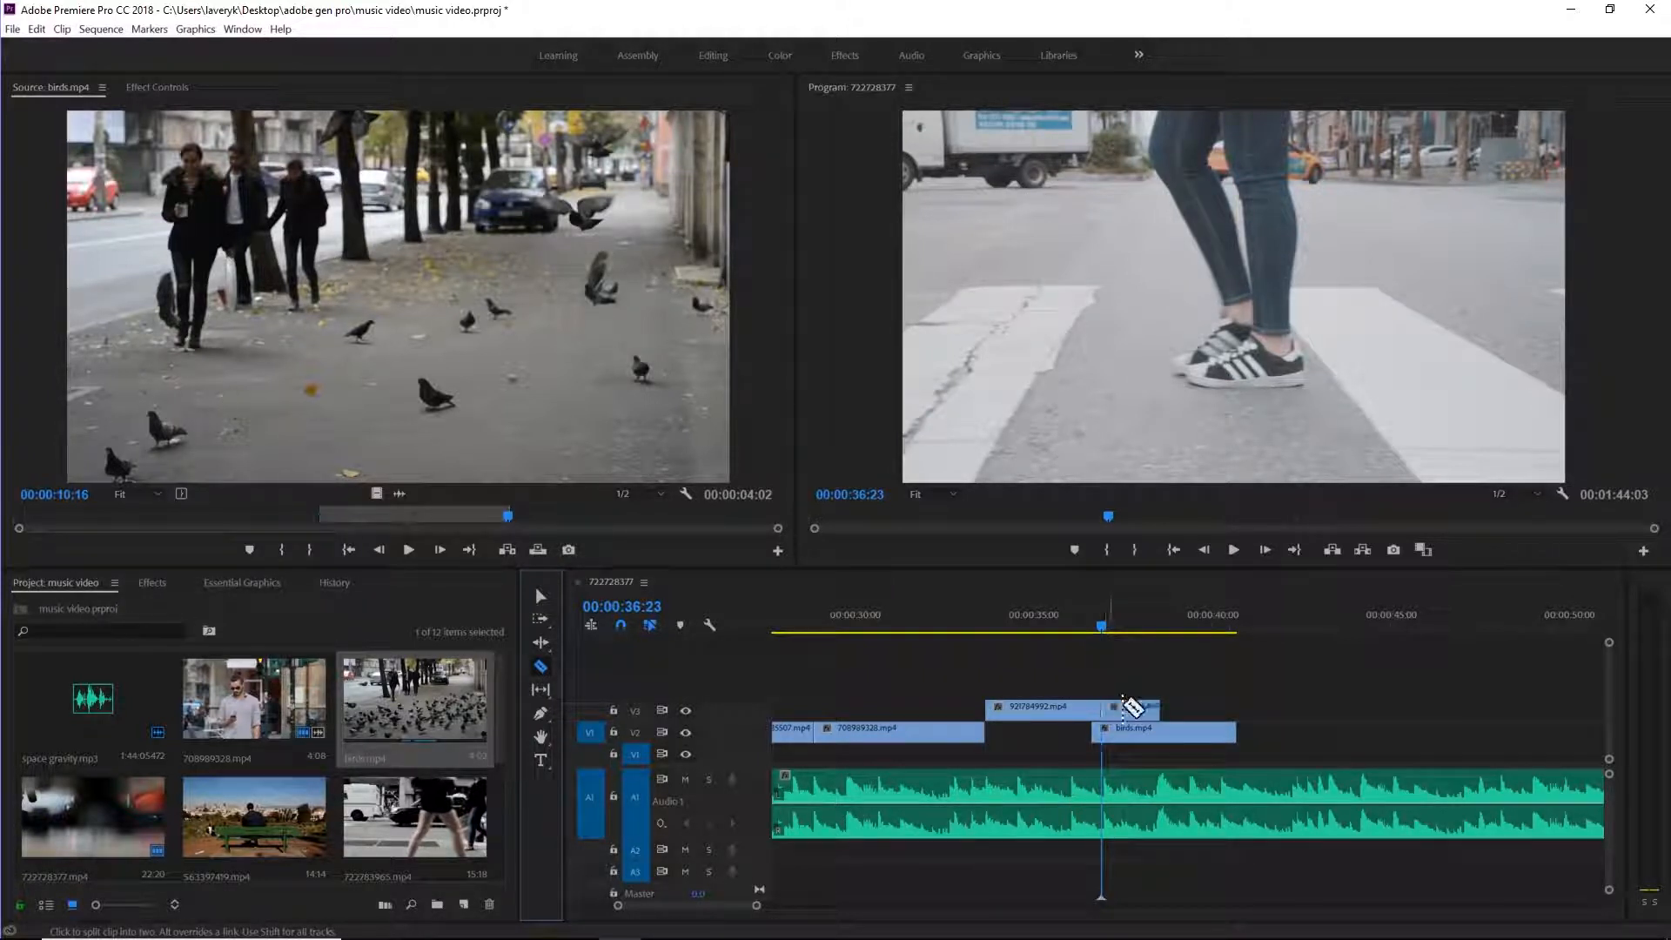
{"action": "left_click", "coordinate": [1104, 712]}
{"action": "key", "text": "v"}
{"action": "left_click", "coordinate": [1135, 709]}
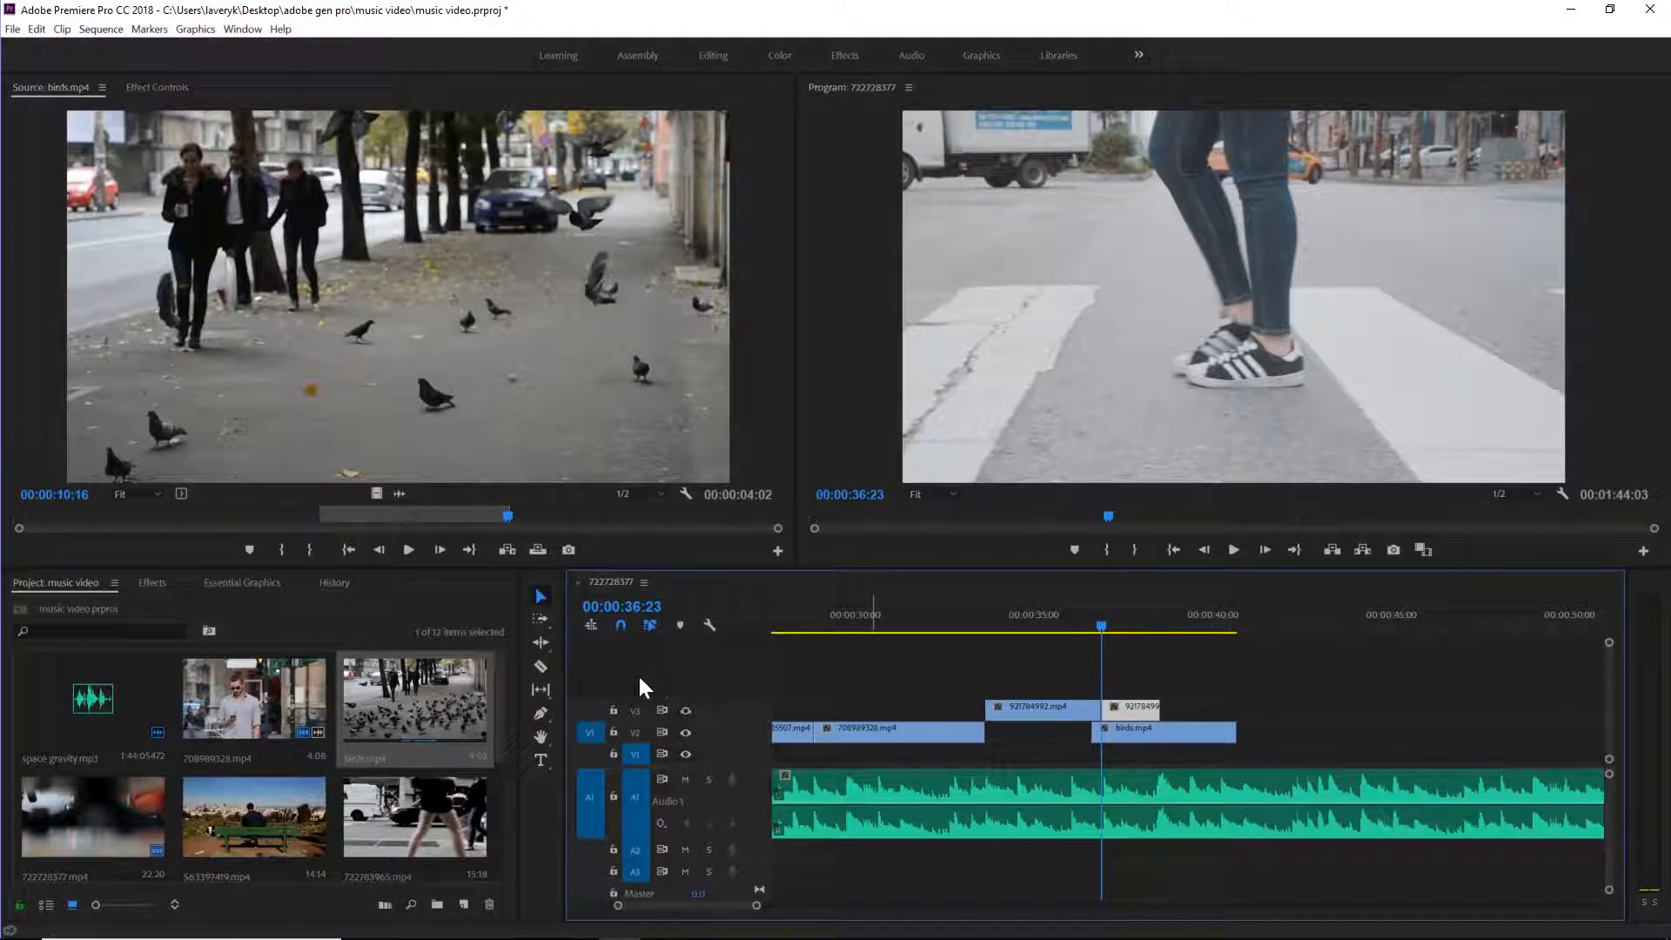
- Search the effects for "strobe" and apply Strobe Light to the second part of 921784992.mp4
{"action": "left_click", "coordinate": [162, 588]}
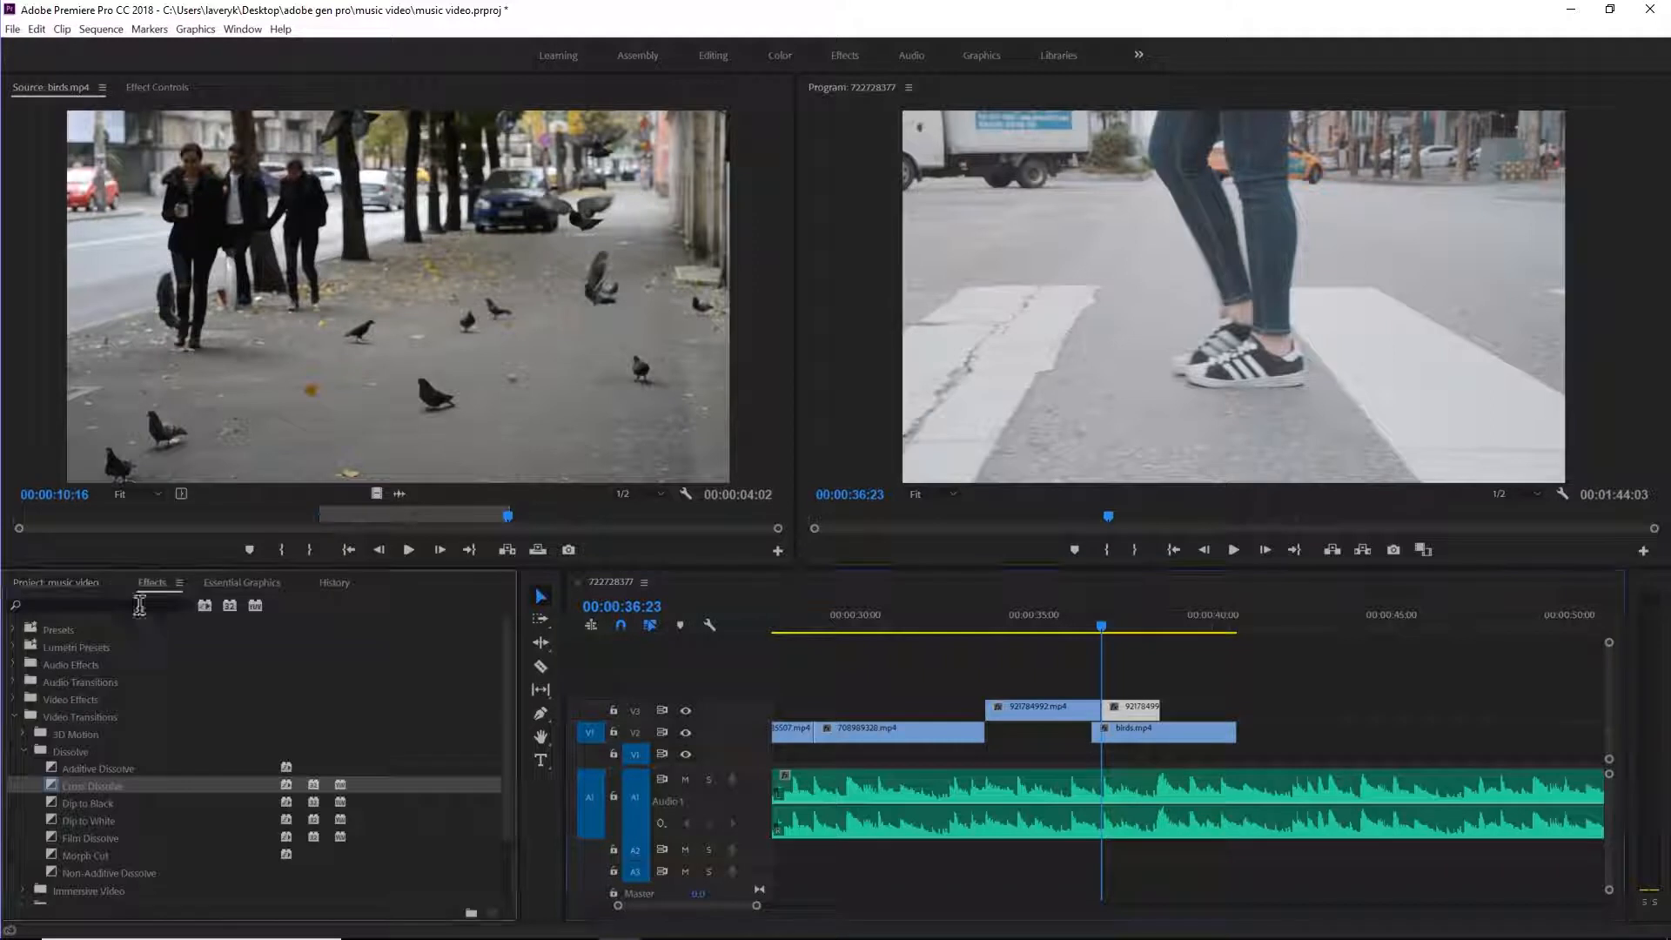
{"action": "left_click", "coordinate": [139, 605]}
{"action": "type", "text": "strobe"}
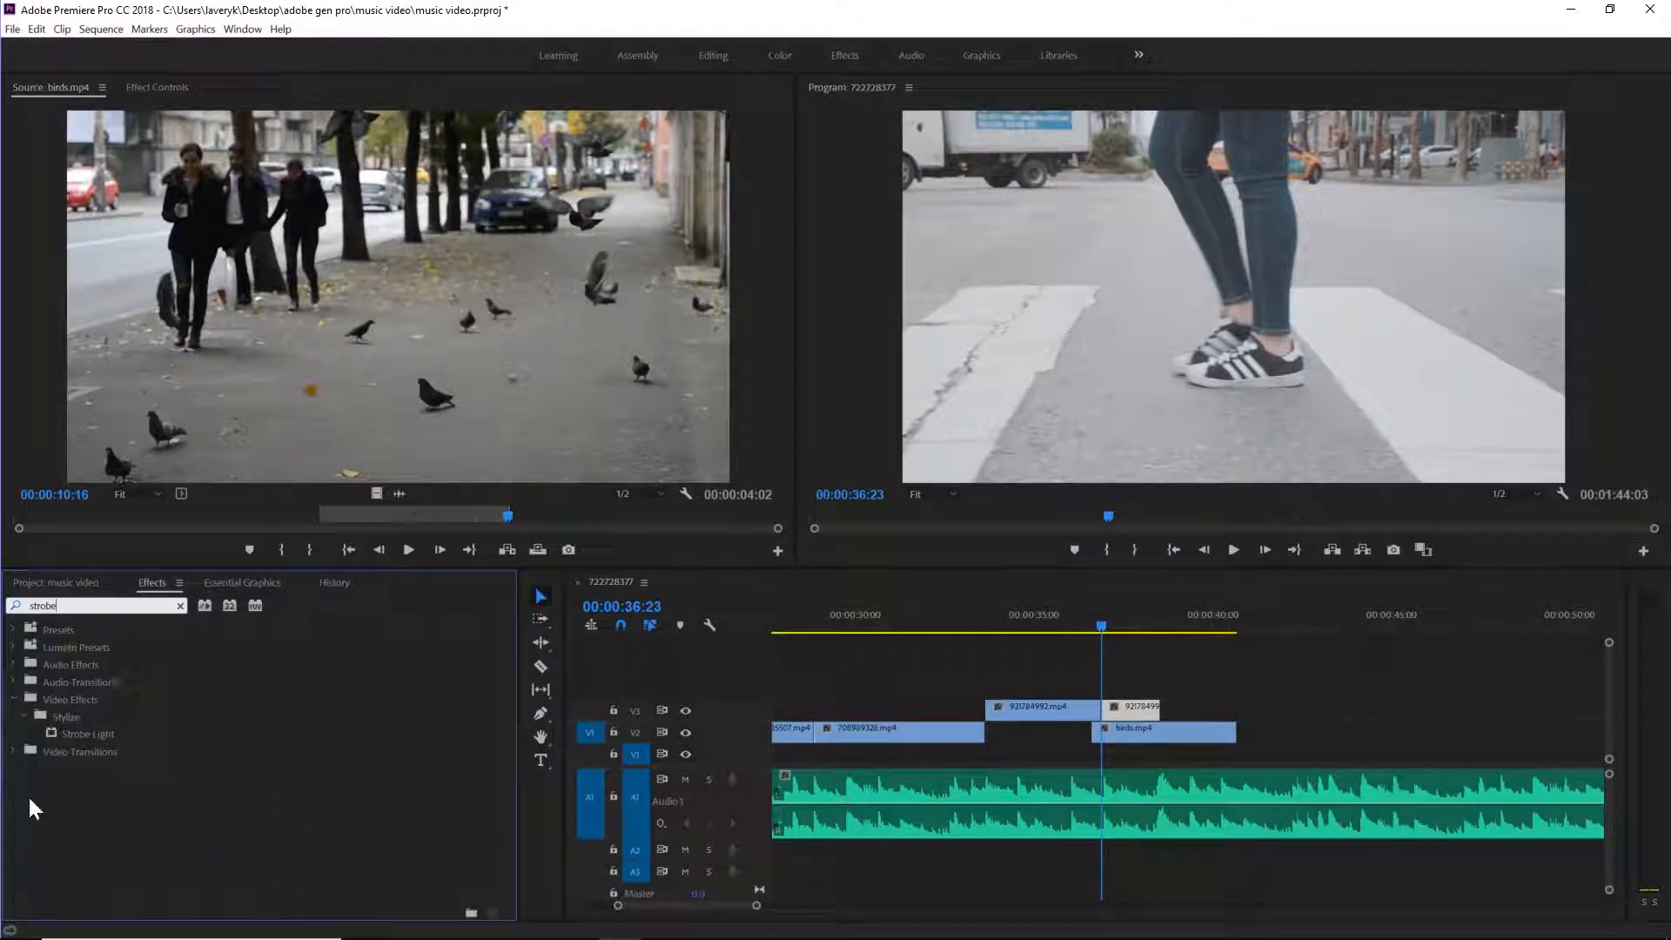
{"action": "left_click", "coordinate": [61, 733]}
{"action": "left_click_drag", "start_coordinate": [51, 728], "coordinate": [1147, 707]}
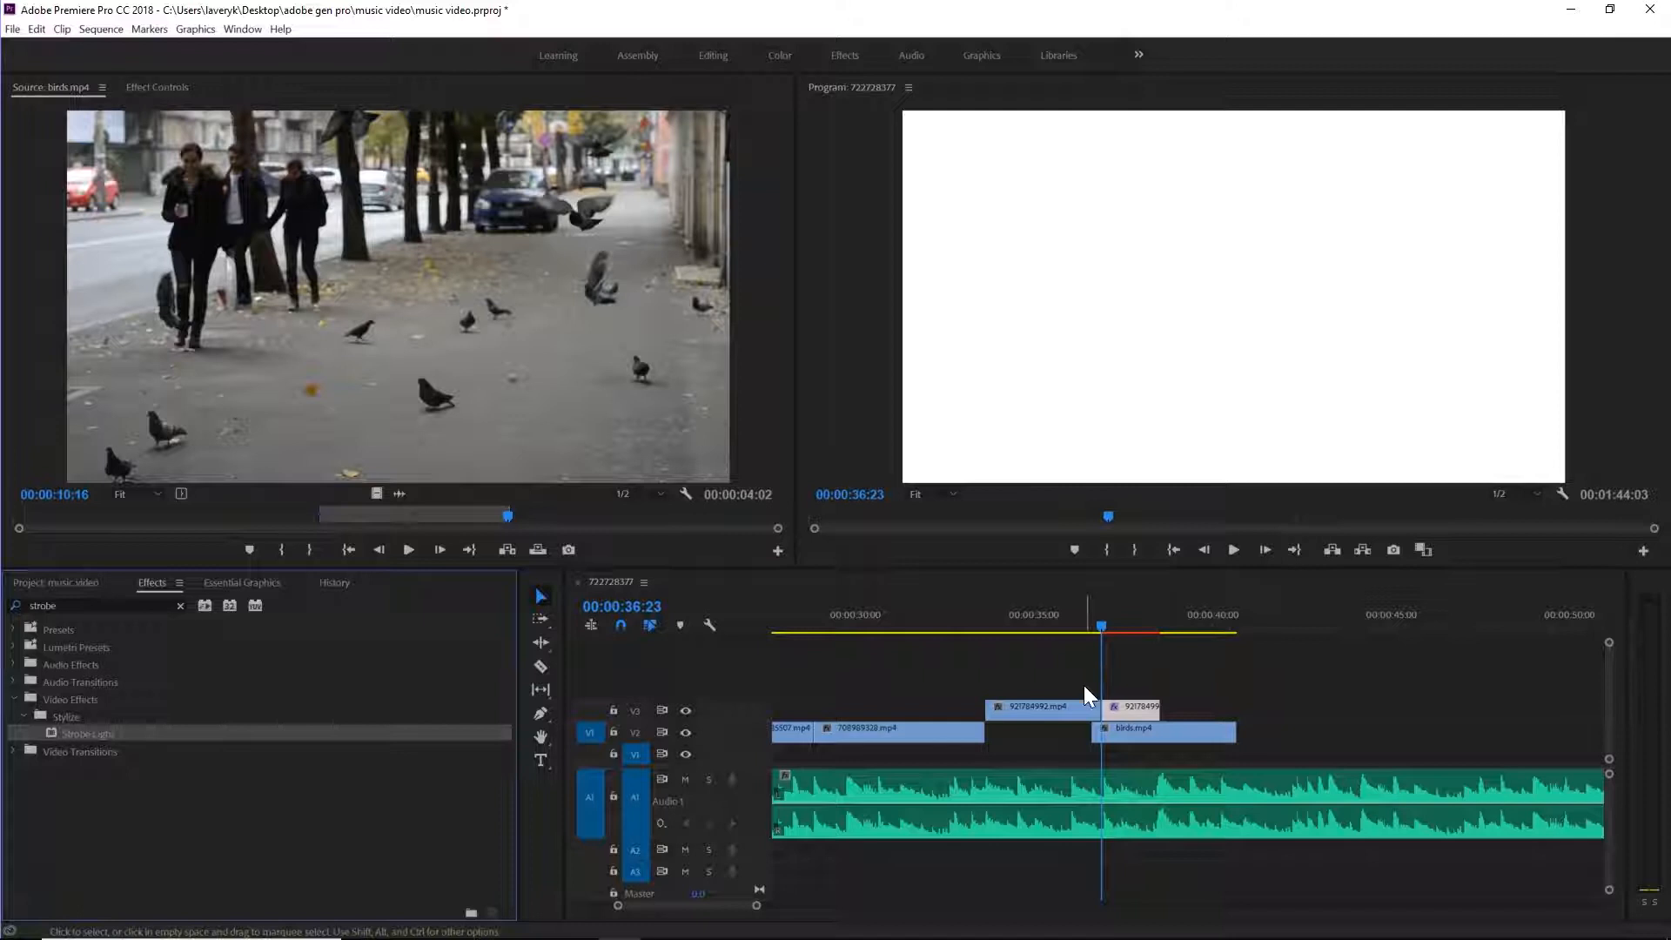
- Open the effect settings of the second 921784992.mp4 part and set Strobe to Makes Layer Transparent
{"action": "double_click", "coordinate": [1137, 709]}
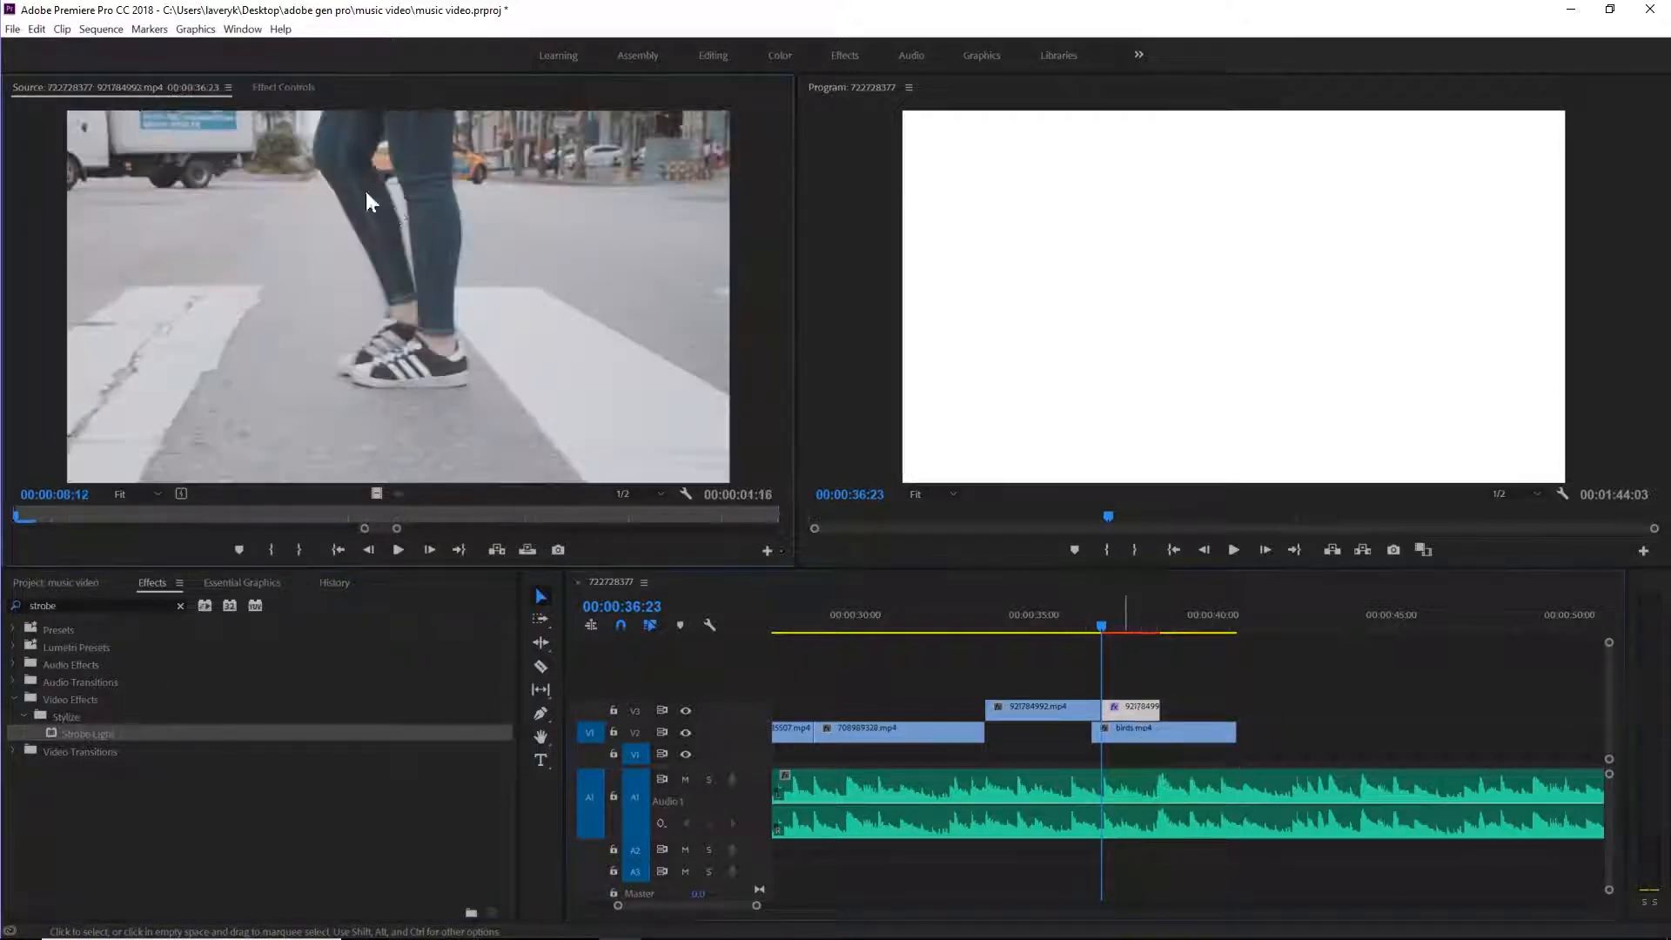
{"action": "left_click", "coordinate": [309, 92]}
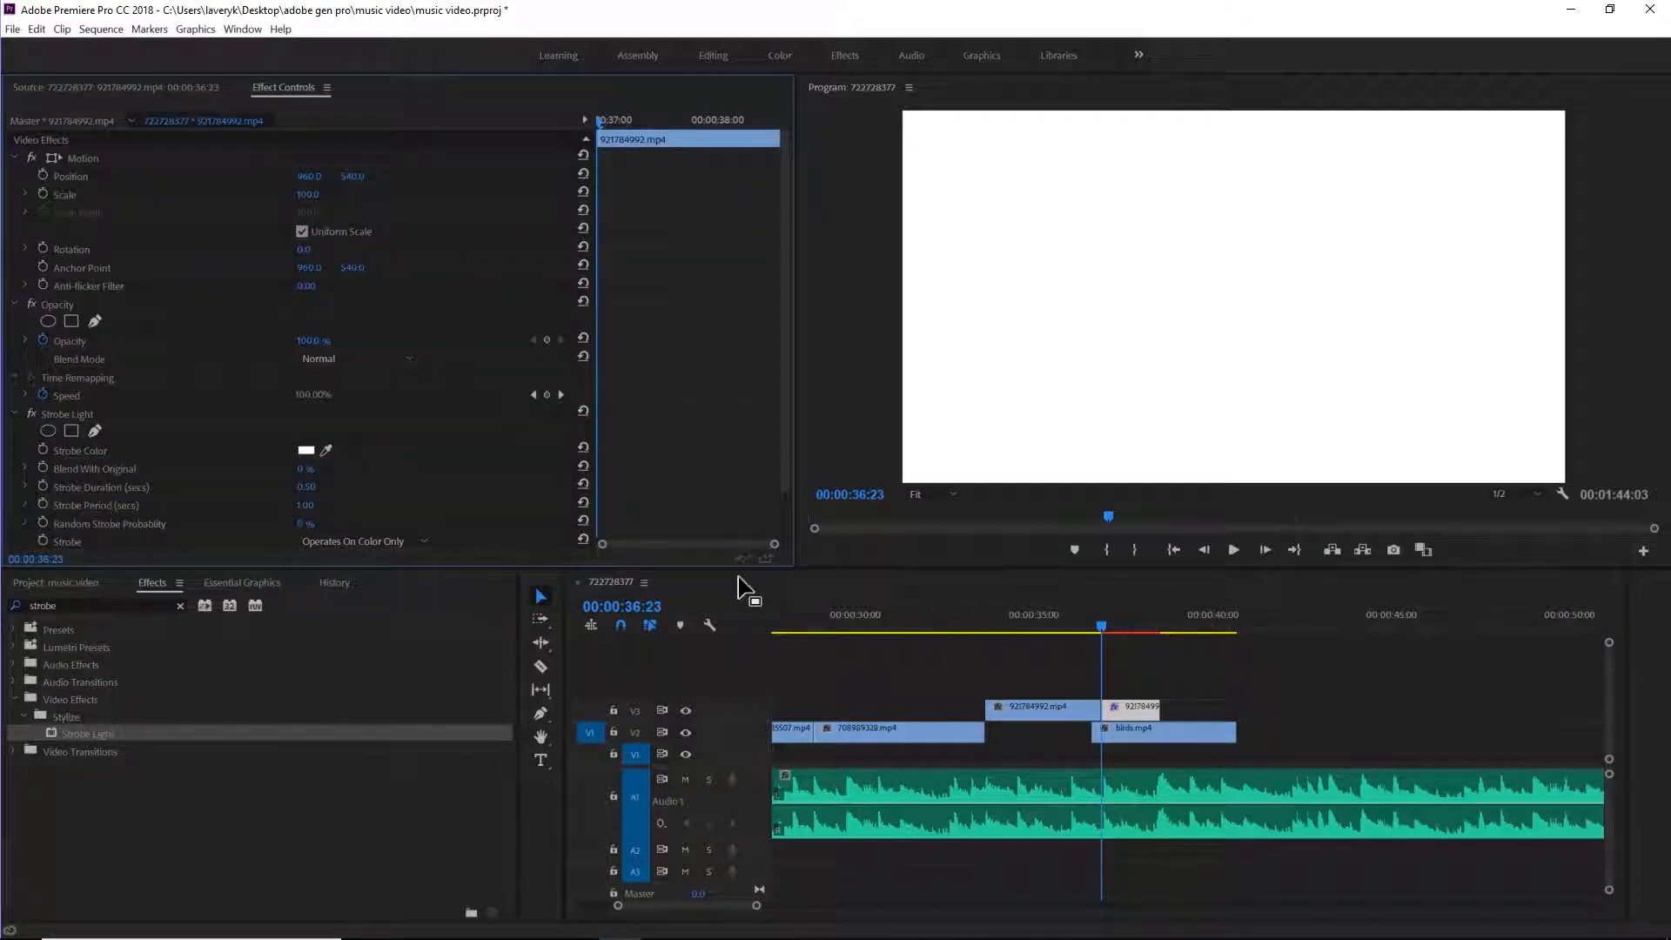
{"action": "left_click", "coordinate": [373, 542]}
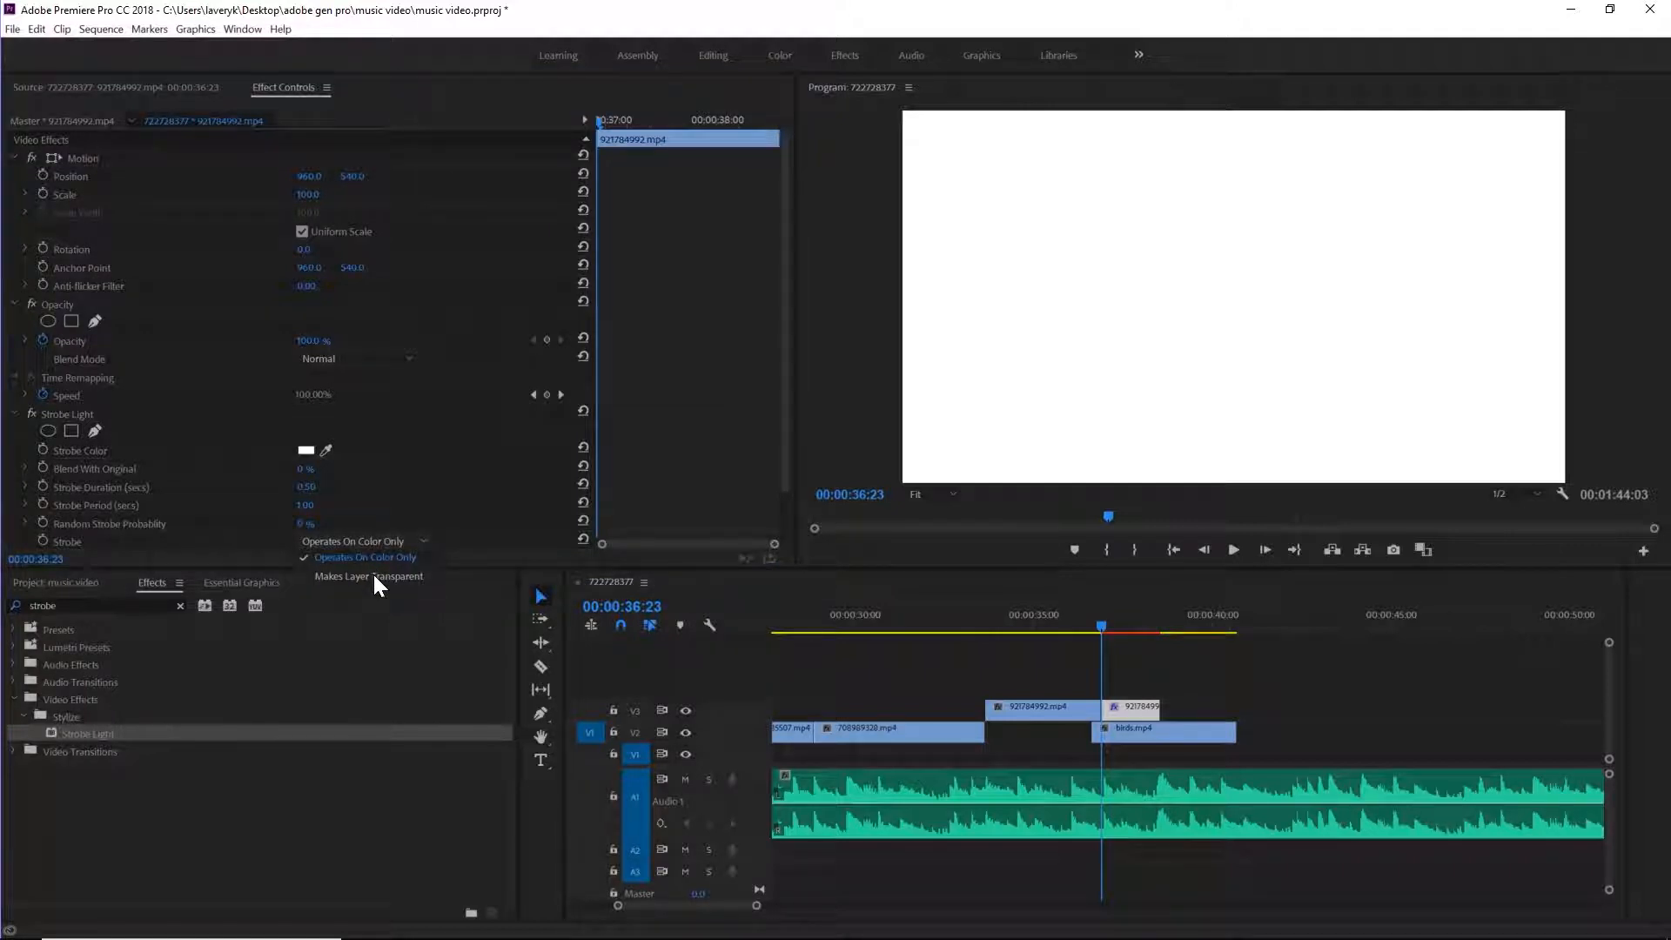
{"action": "left_click", "coordinate": [373, 574]}
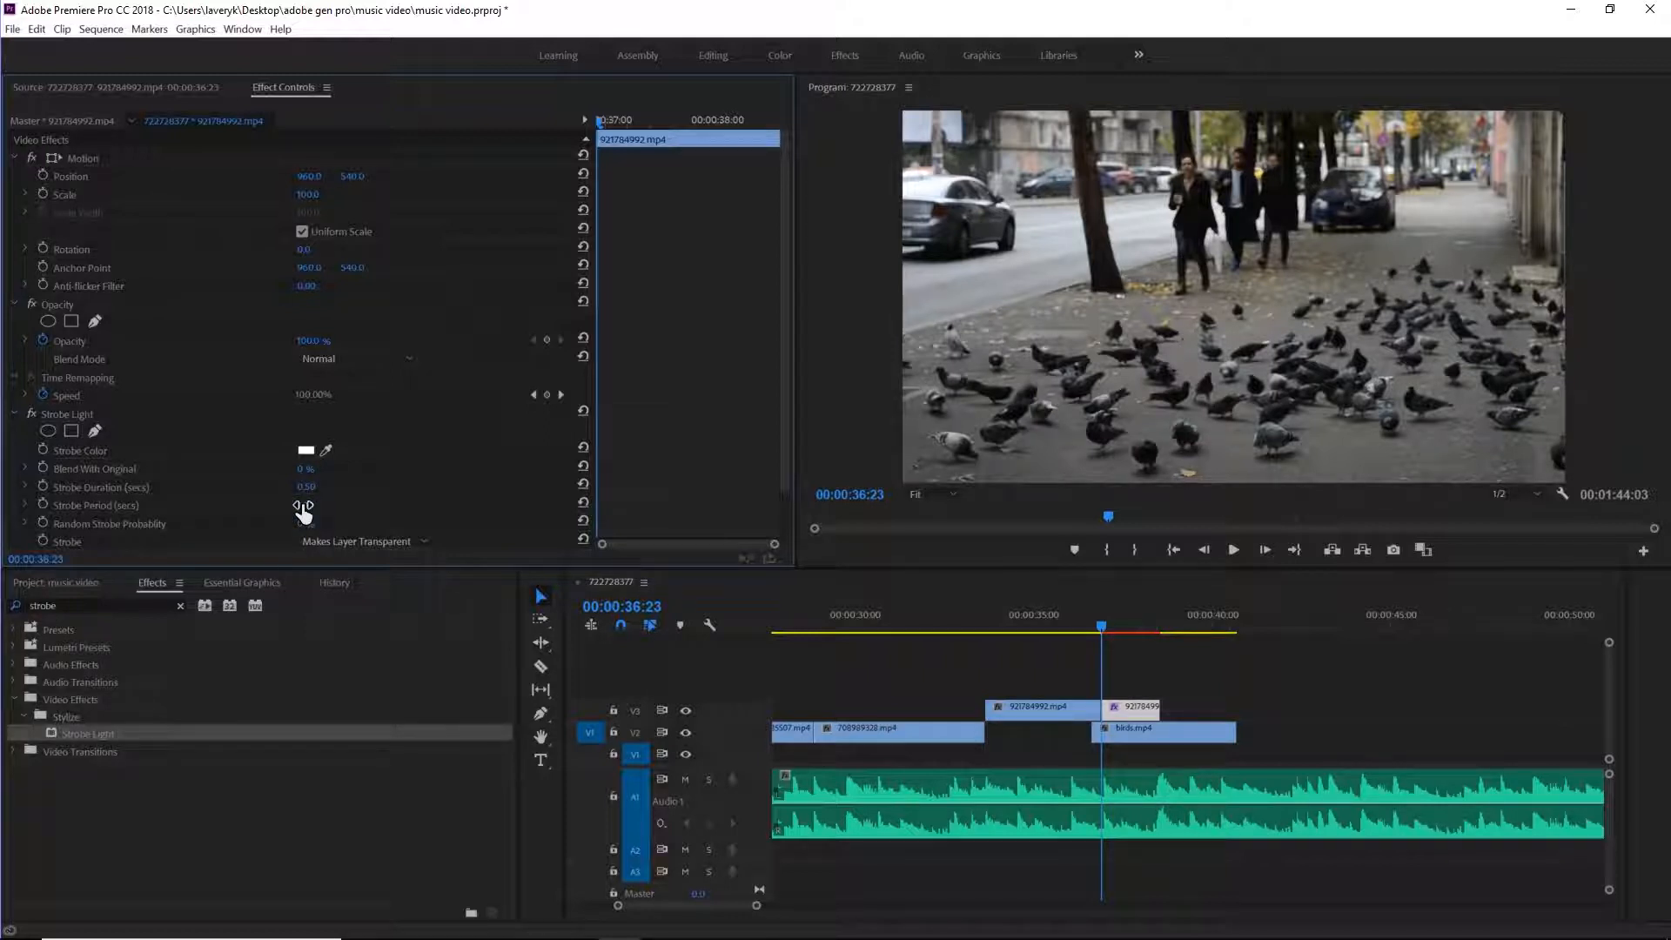
- Set the Strobe Duration to 0.10 and the Strobe Period to 0.30 seconds, and play the strobed clip
{"action": "left_click", "coordinate": [316, 484]}
{"action": "left_click", "coordinate": [306, 507]}
{"action": "type", "text": ".3"}
{"action": "left_click", "coordinate": [420, 495]}
{"action": "left_click", "coordinate": [1105, 625]}
{"action": "key", "text": "space"}
{"action": "key", "text": "space"}
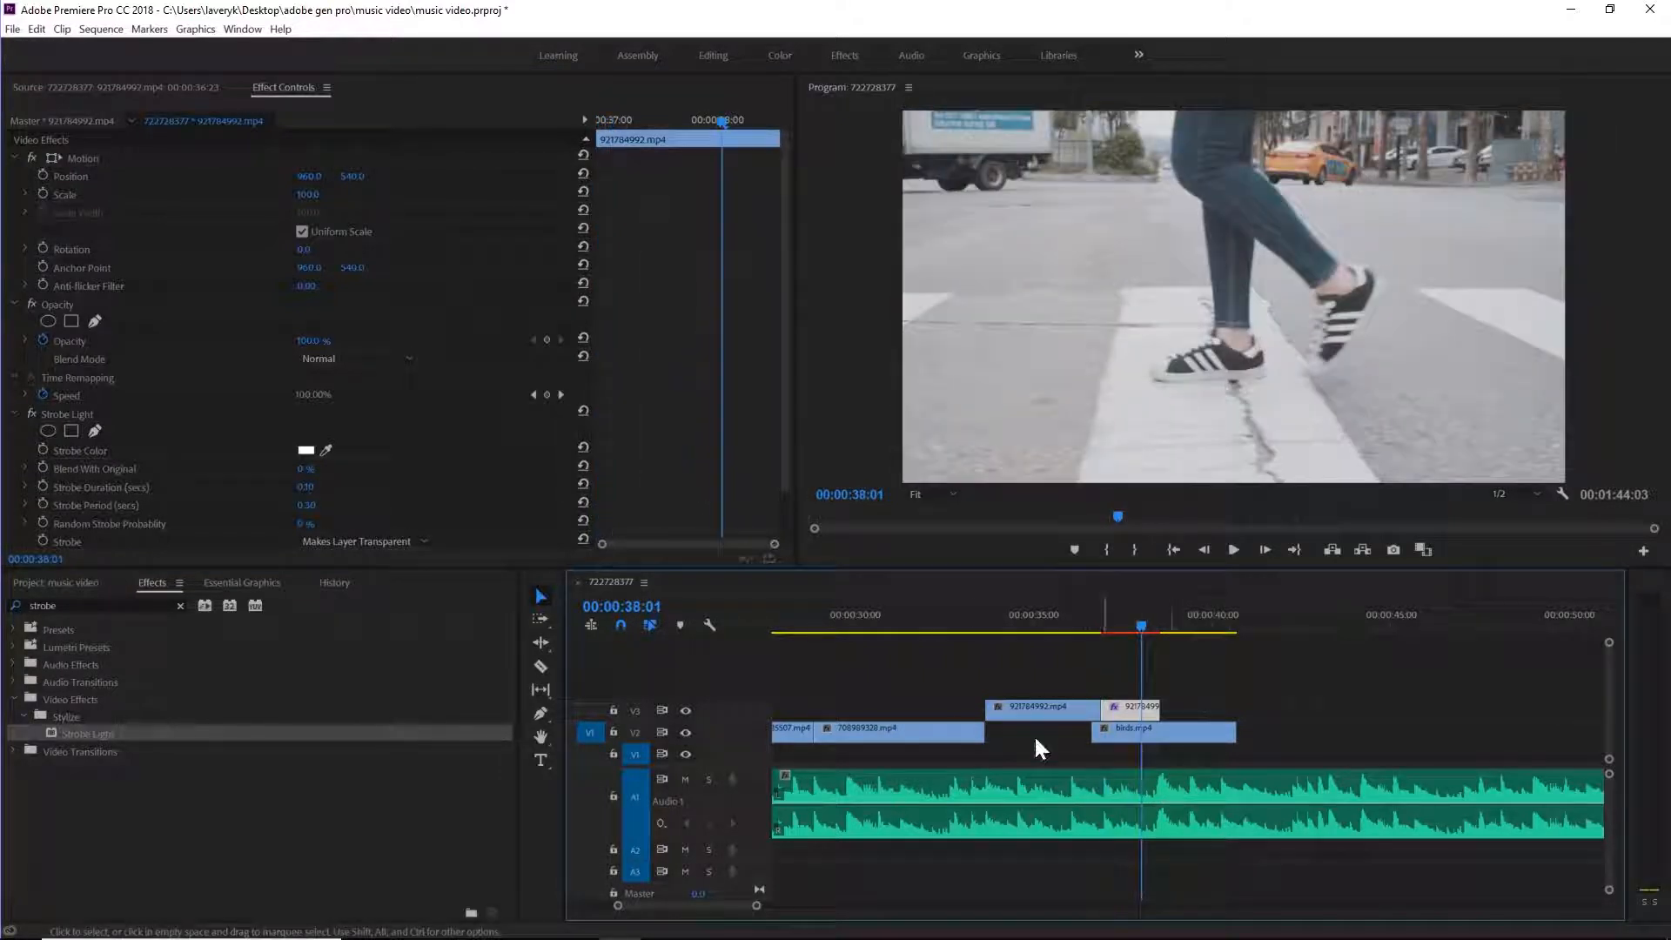
- Keyframe the Strobe Period at 00:00:38:01 and set it to 0.15 seconds at 00:00:38:02
{"action": "left_click", "coordinate": [515, 512]}
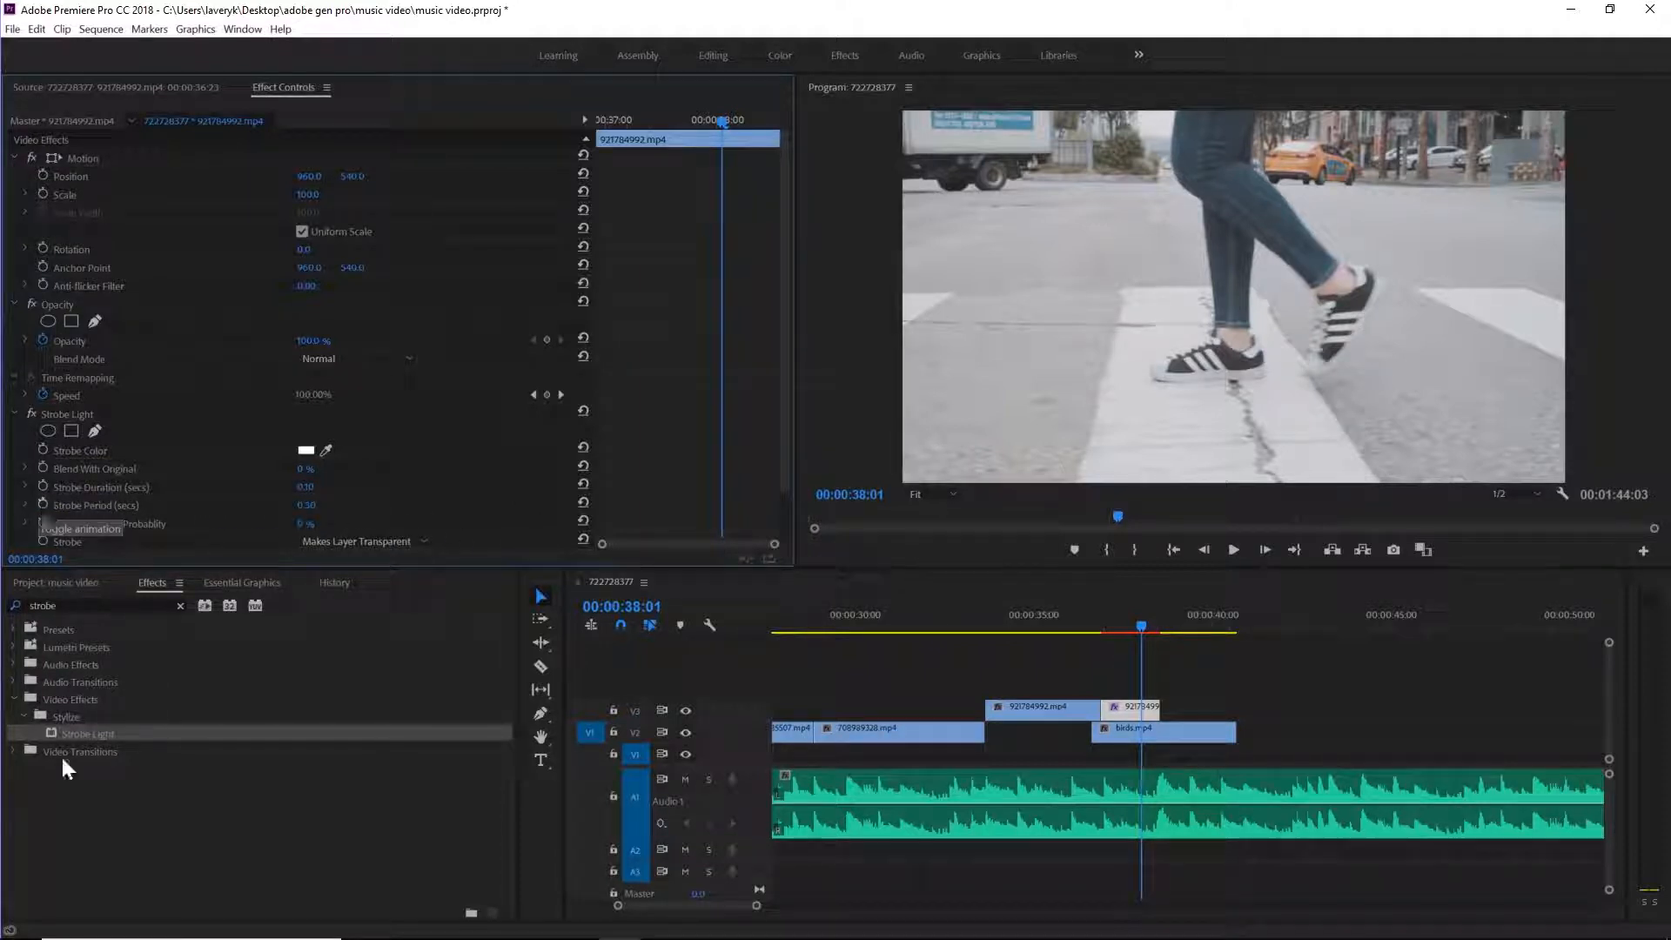
{"action": "left_click", "coordinate": [238, 507]}
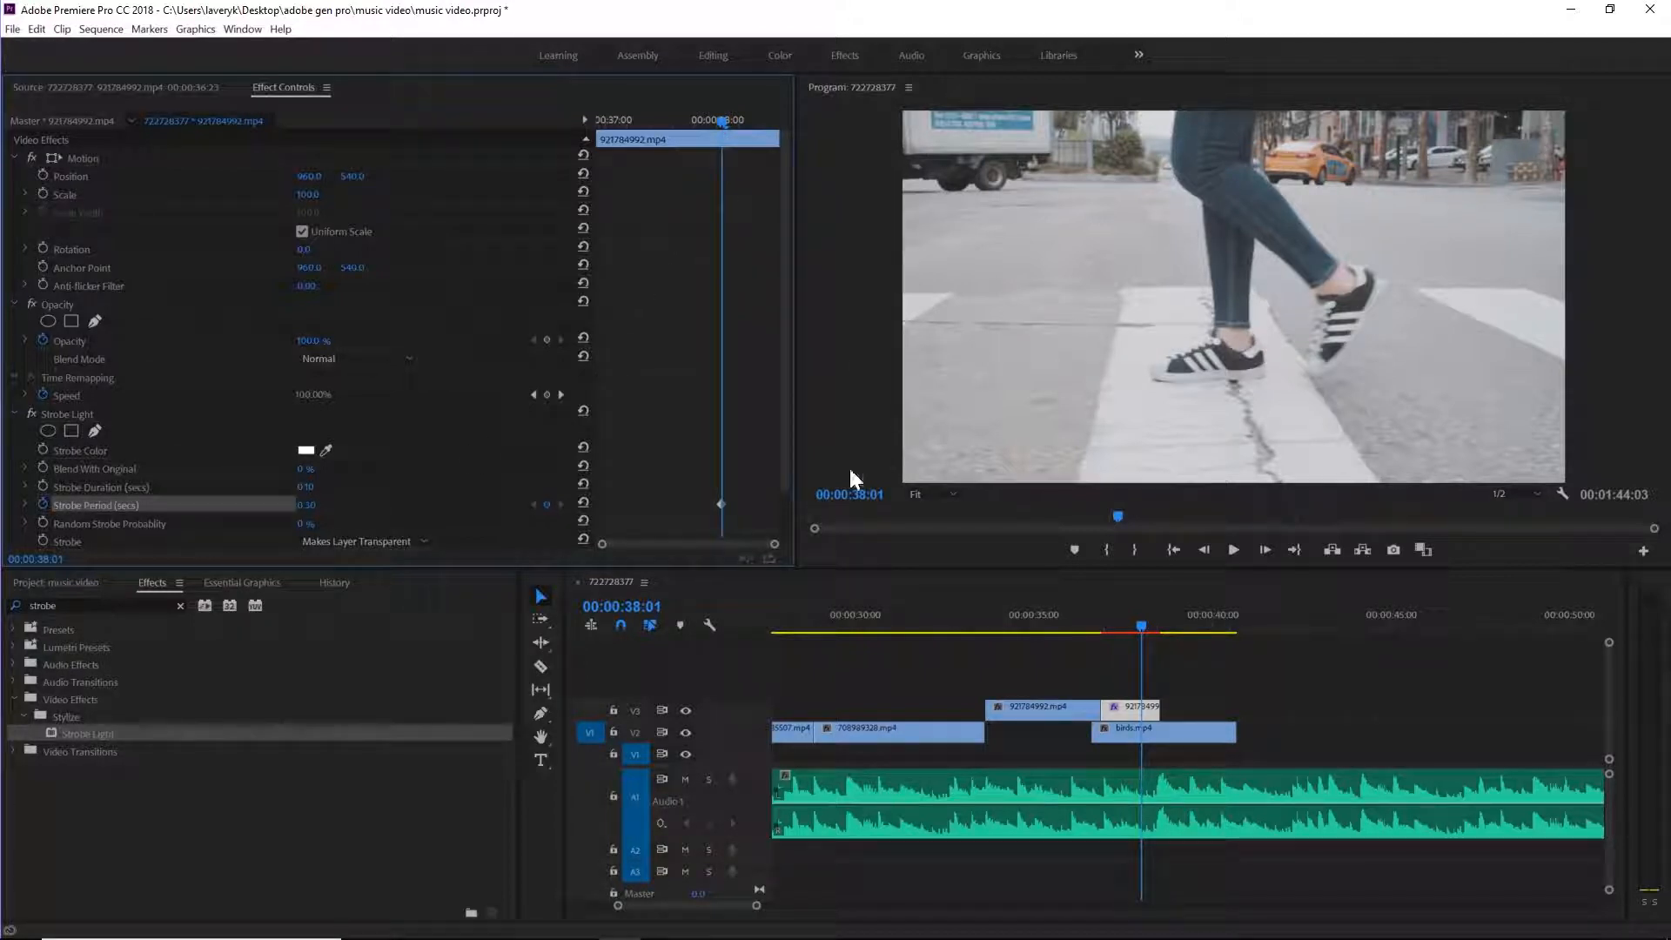
{"action": "left_click", "coordinate": [651, 605]}
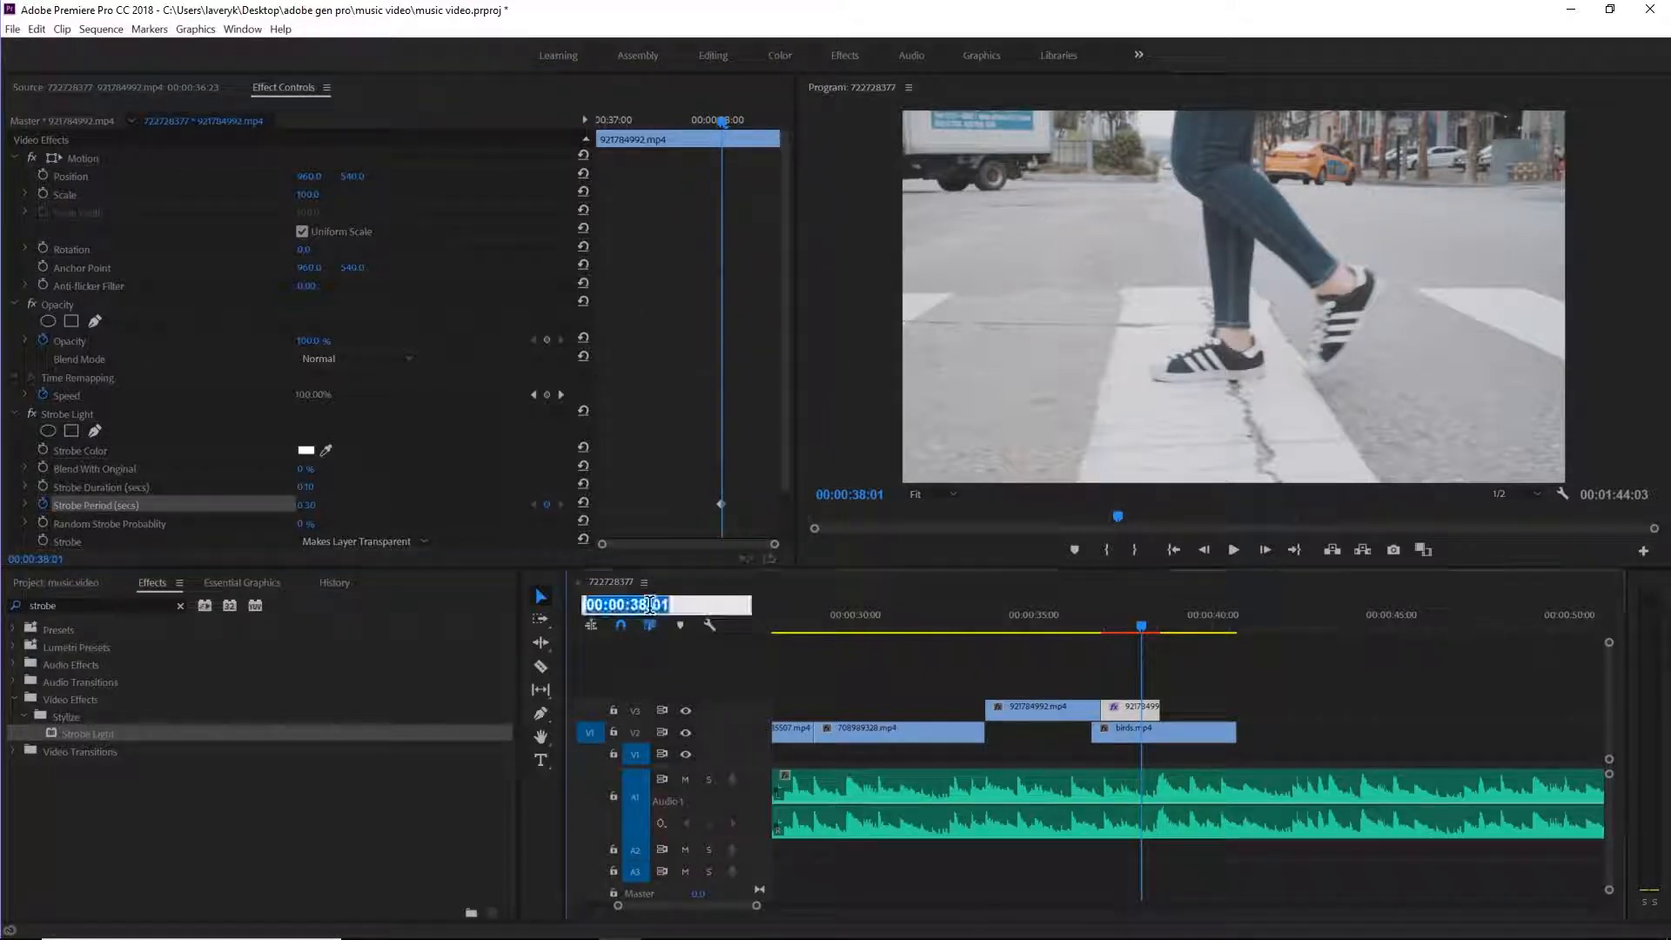
{"action": "type", "text": "38:"}
{"action": "type", "text": "02"}
{"action": "key", "text": "Return"}
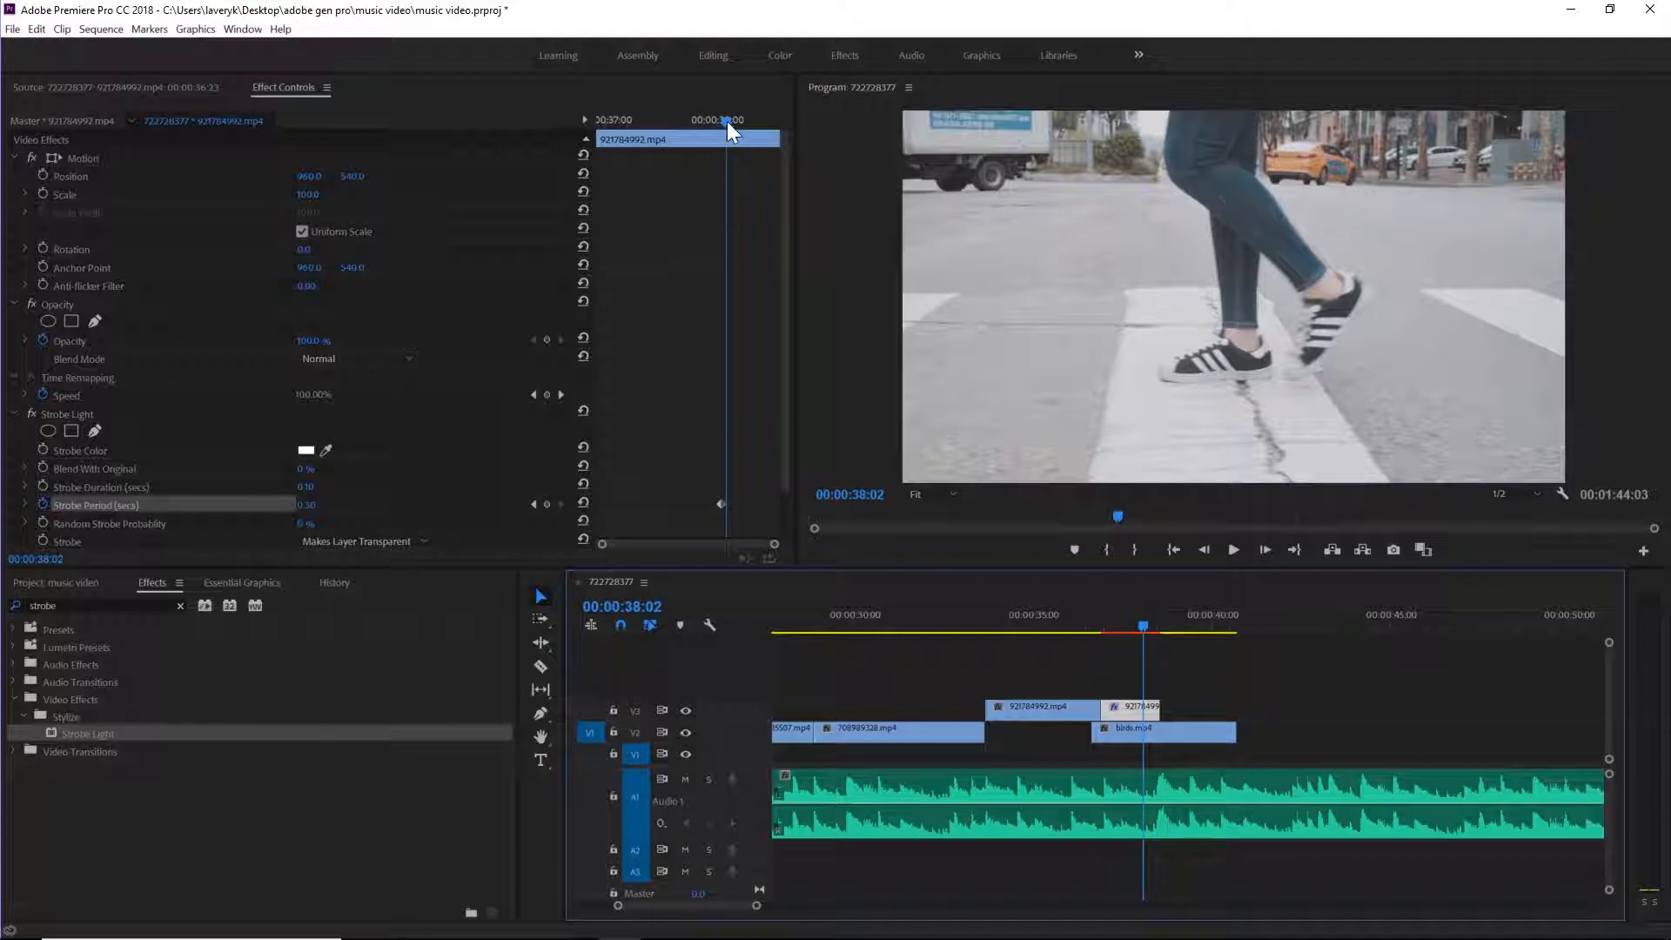
{"action": "left_click", "coordinate": [310, 504]}
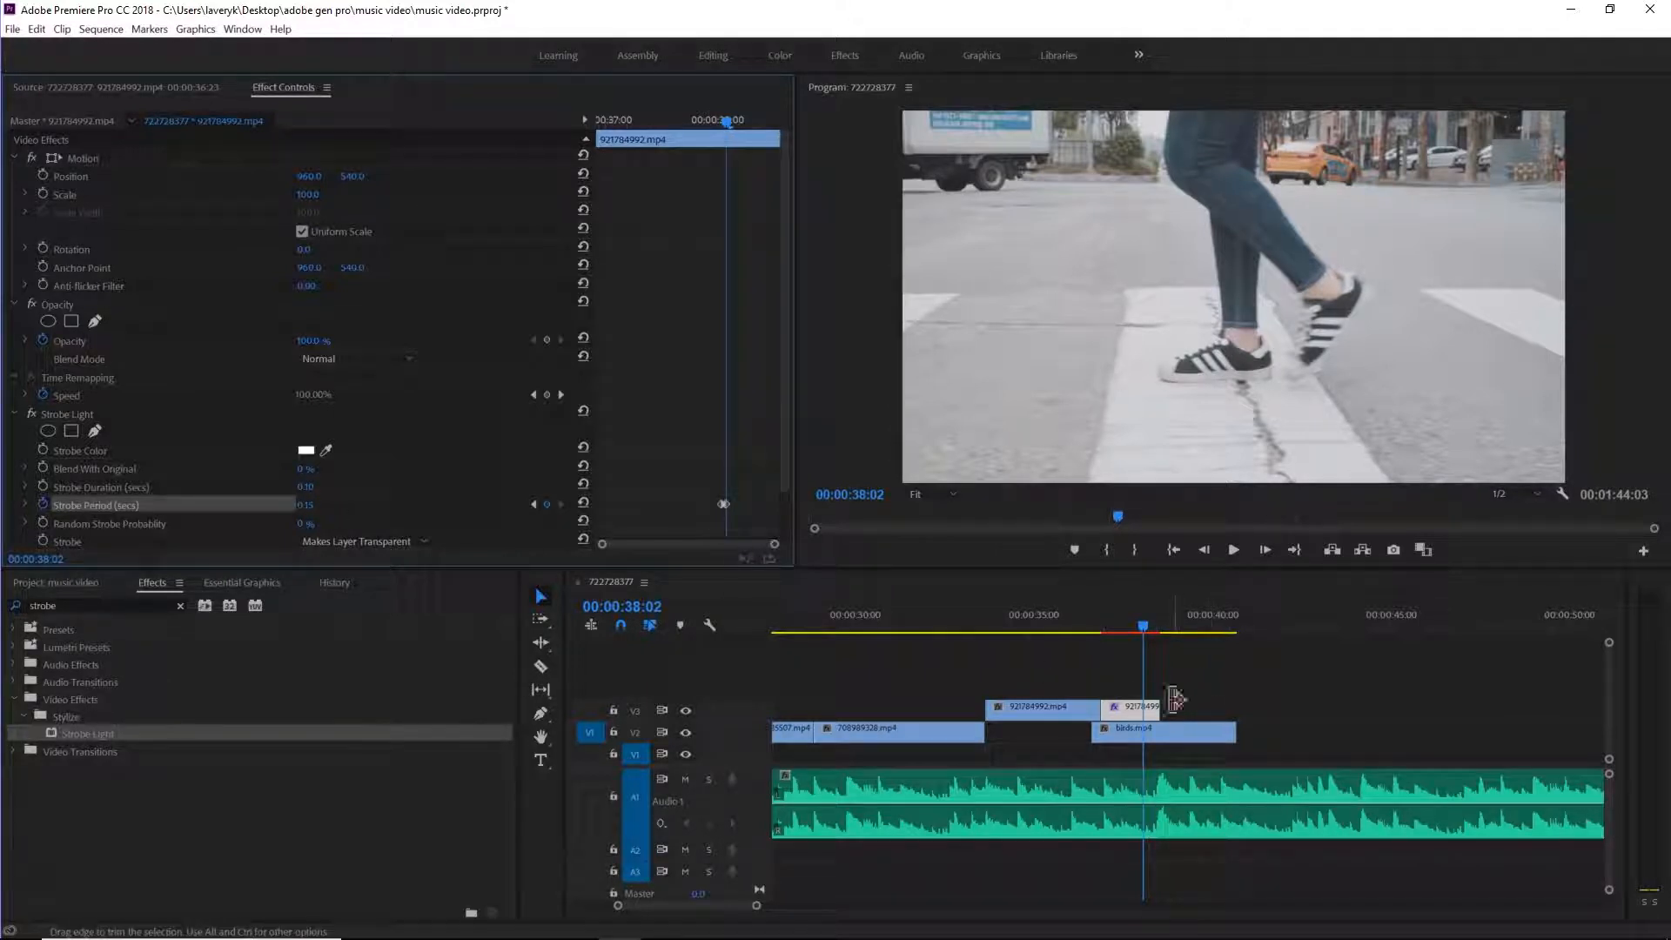
- Render the preview of the strobe section and play it from 00:00:36:23
{"action": "left_click_drag", "start_coordinate": [623, 116], "coordinate": [590, 134]}
{"action": "key", "text": "Return"}
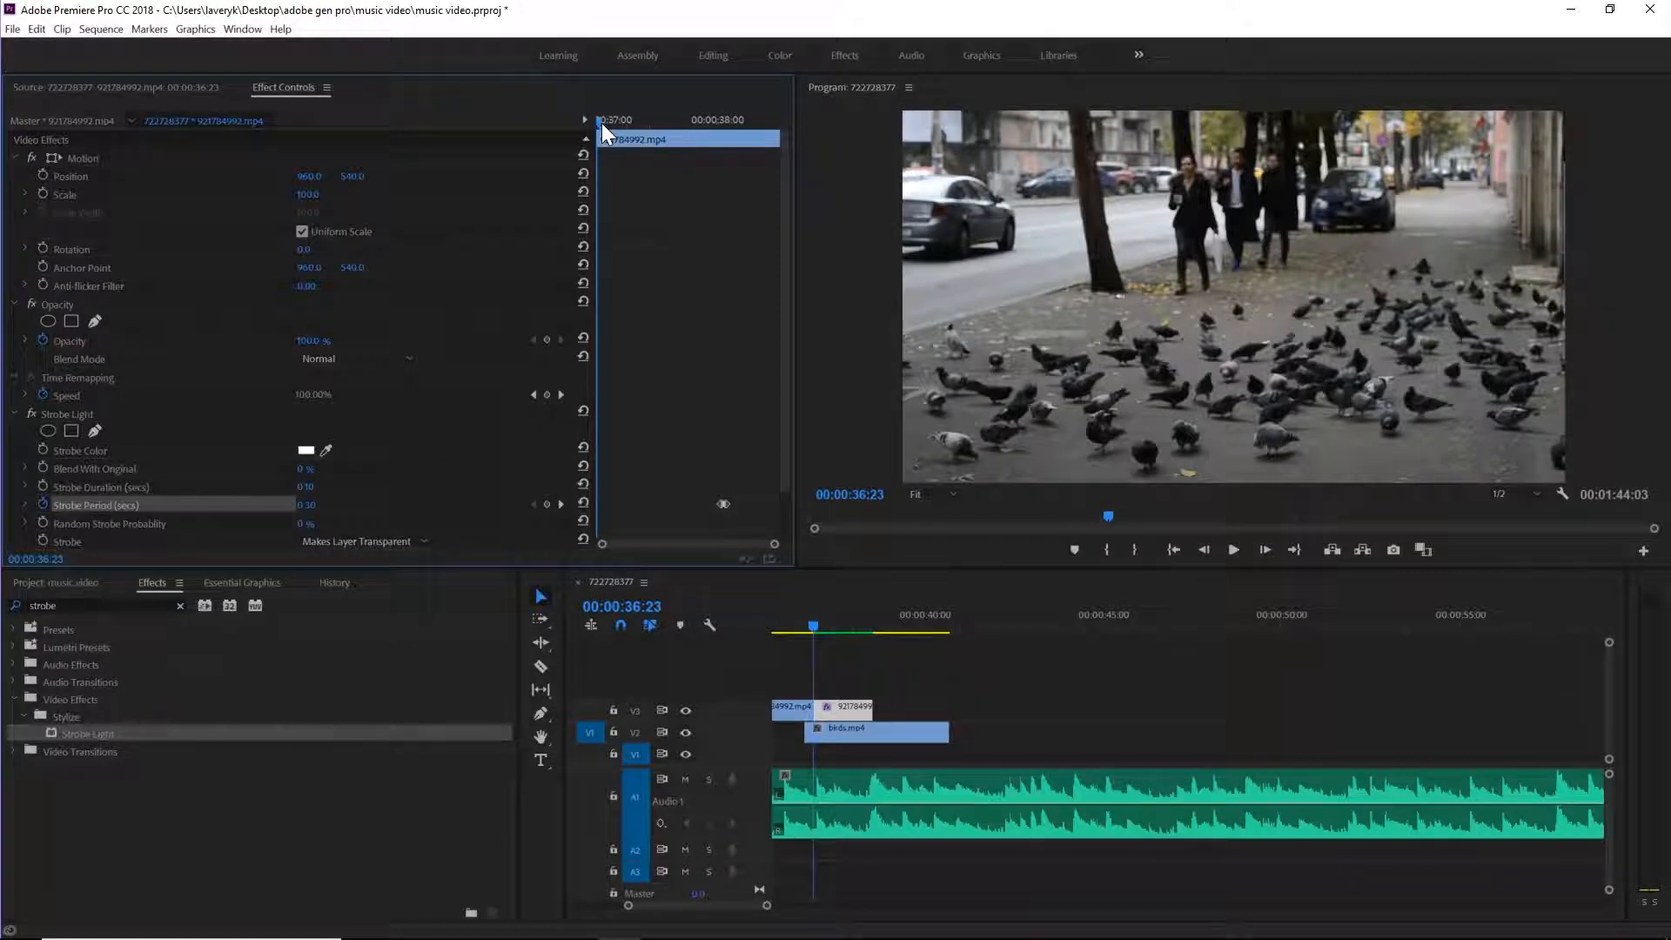
{"action": "key", "text": "space"}
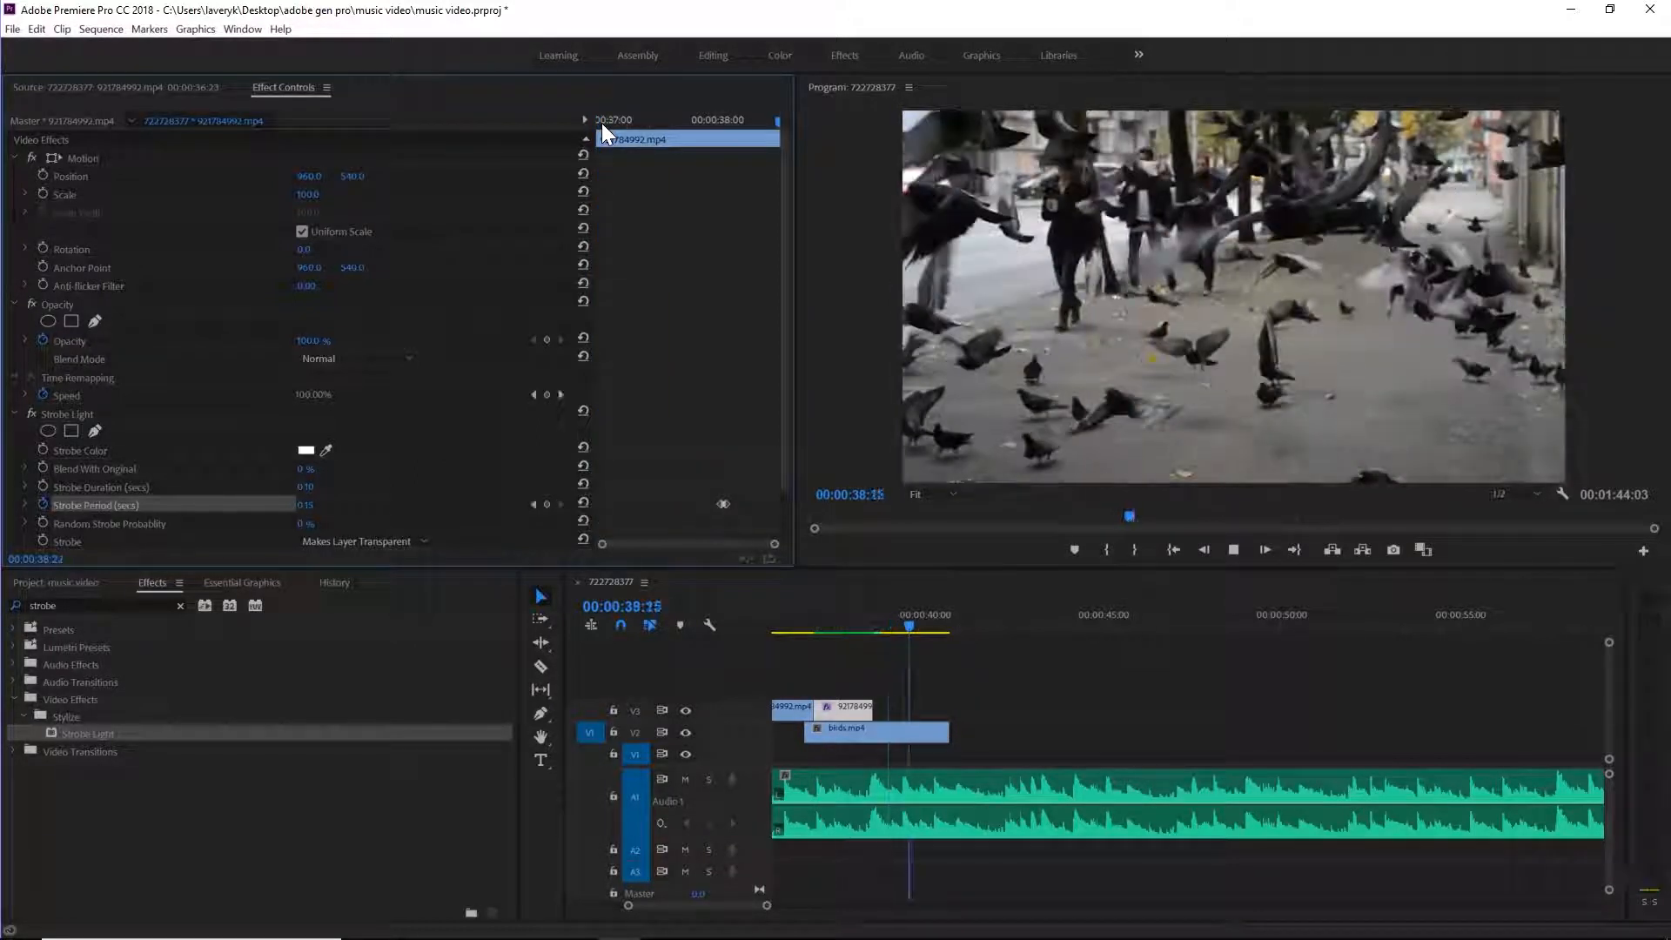
- Examine the Strobe Operator options of the Strobe Light effect at 00:00:38:00
{"action": "left_click", "coordinate": [672, 124]}
{"action": "left_click_drag", "start_coordinate": [661, 129], "coordinate": [721, 136]}
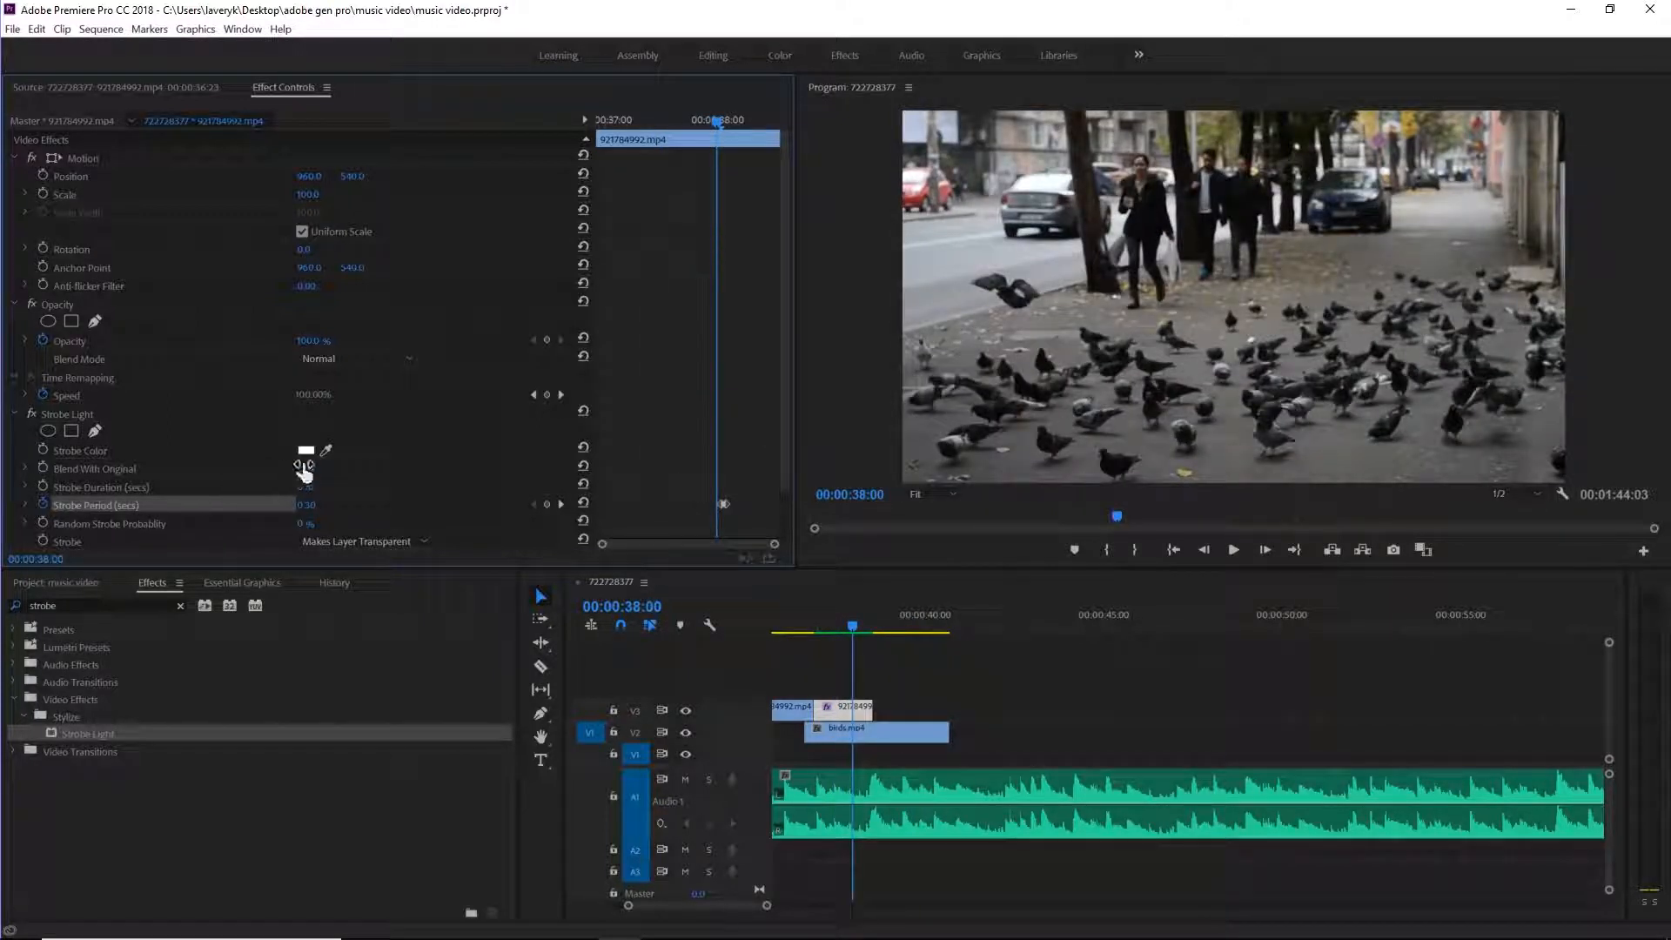
{"action": "scroll", "coordinate": [314, 479], "scroll_direction": "down", "scroll_amount": 2}
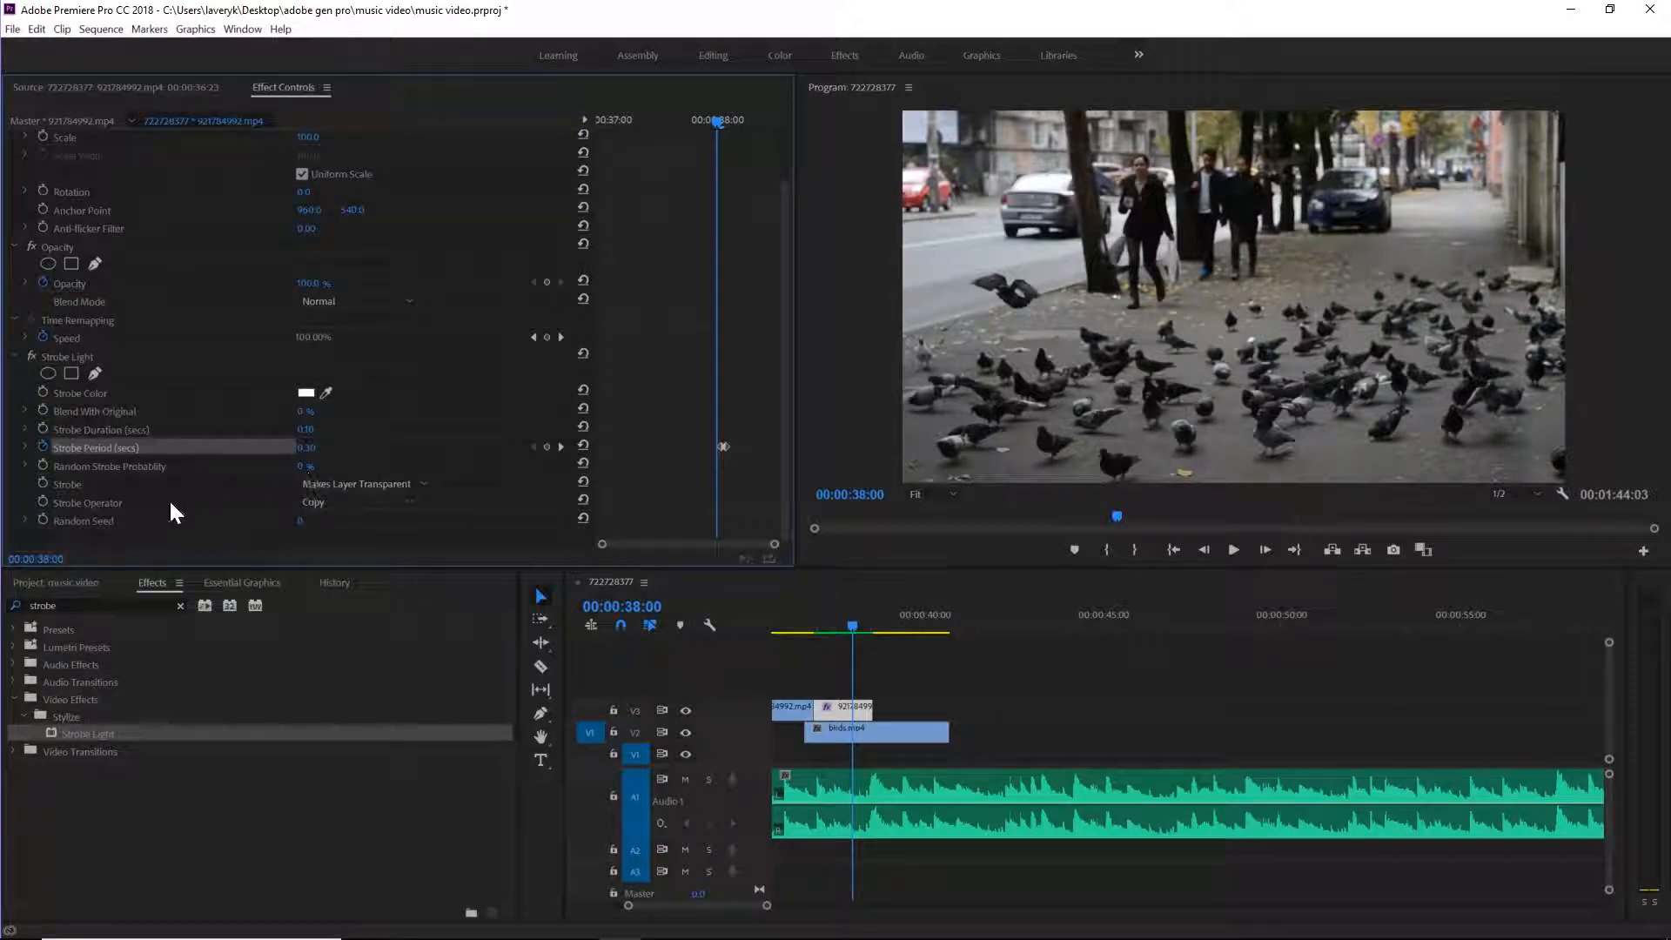
{"action": "left_click", "coordinate": [331, 505]}
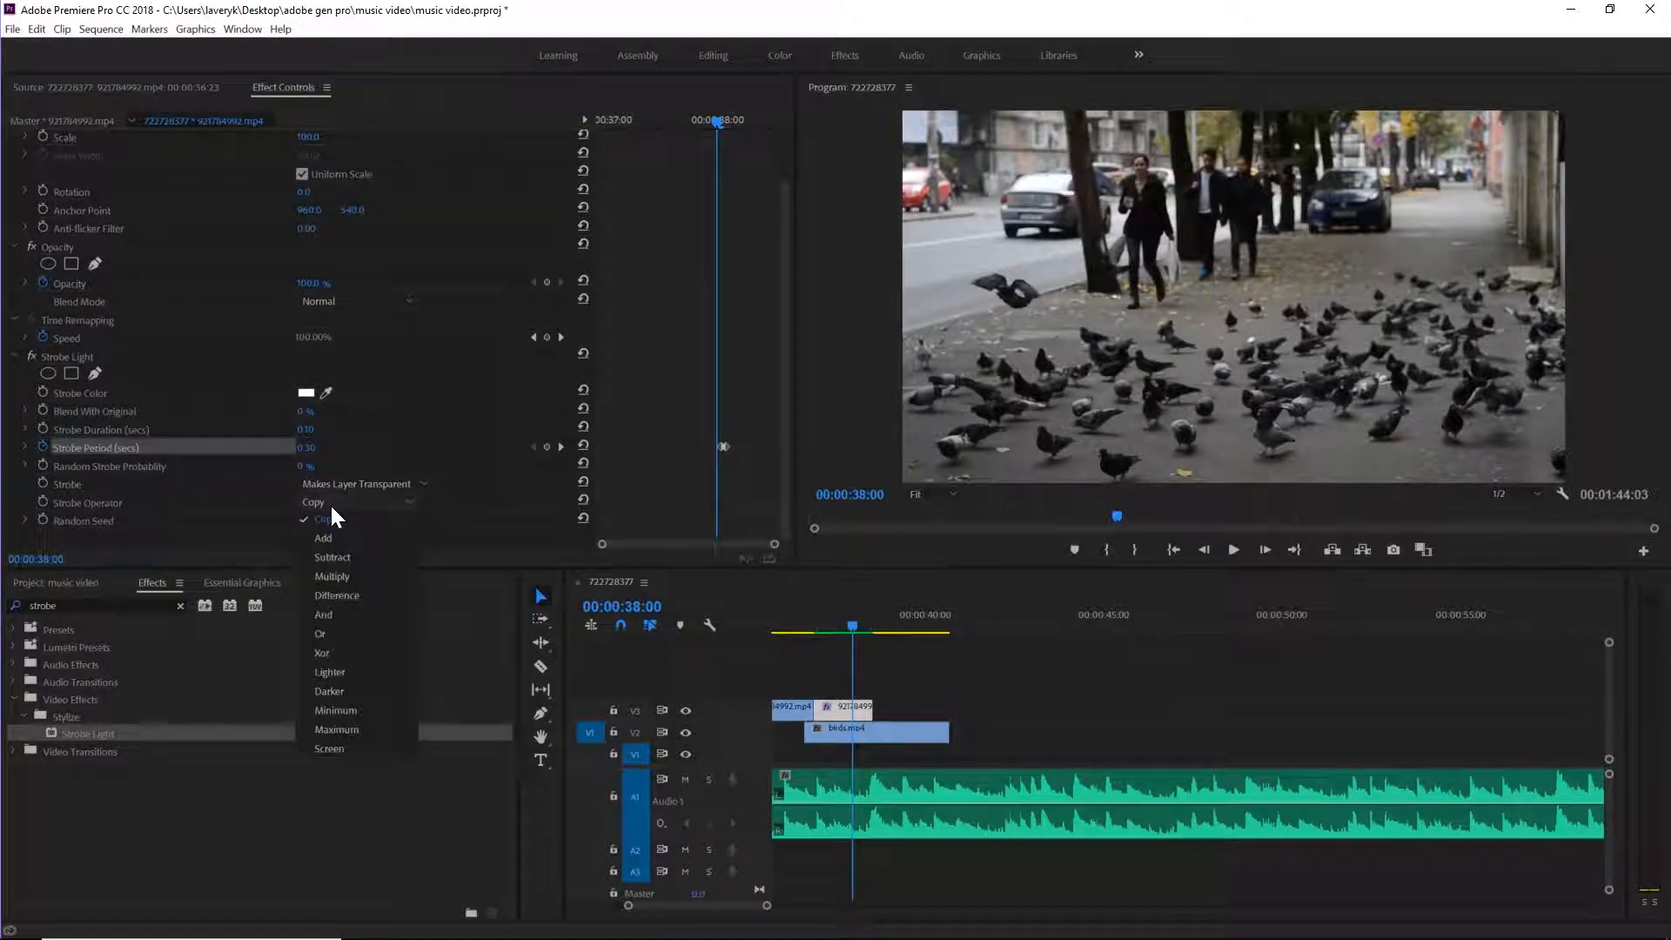
- Play the sequence past the end of birds.mp4 to listen to the following part of the song
{"action": "left_click_drag", "start_coordinate": [852, 625], "coordinate": [895, 627]}
{"action": "key", "text": "space"}
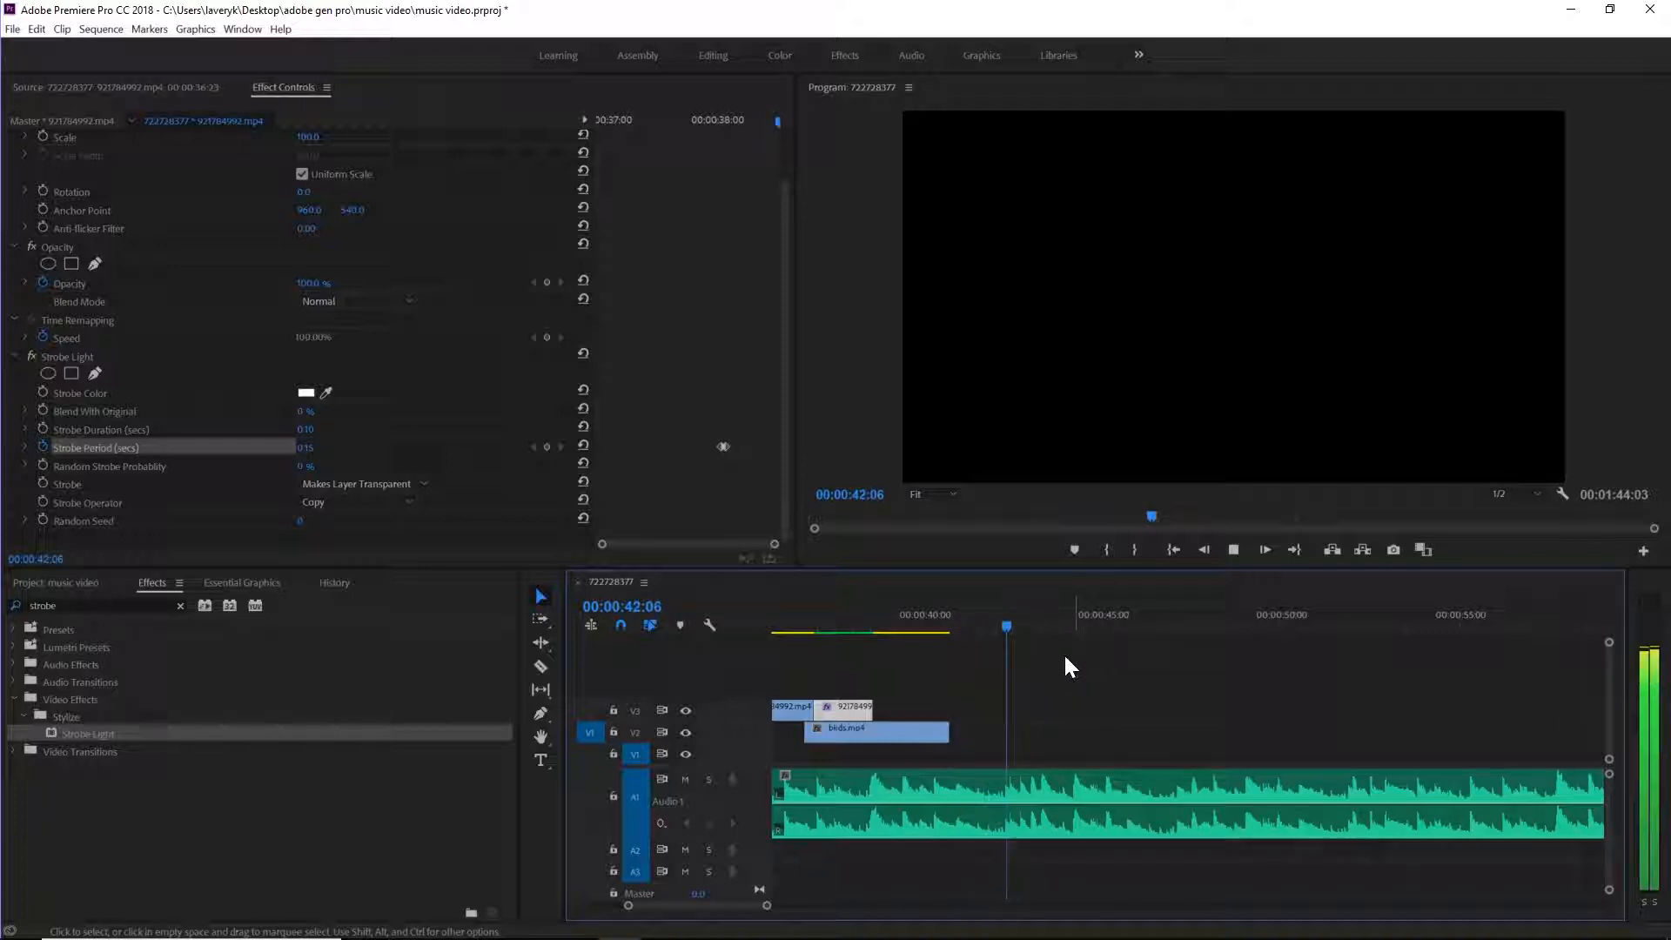
{"action": "key", "text": "space"}
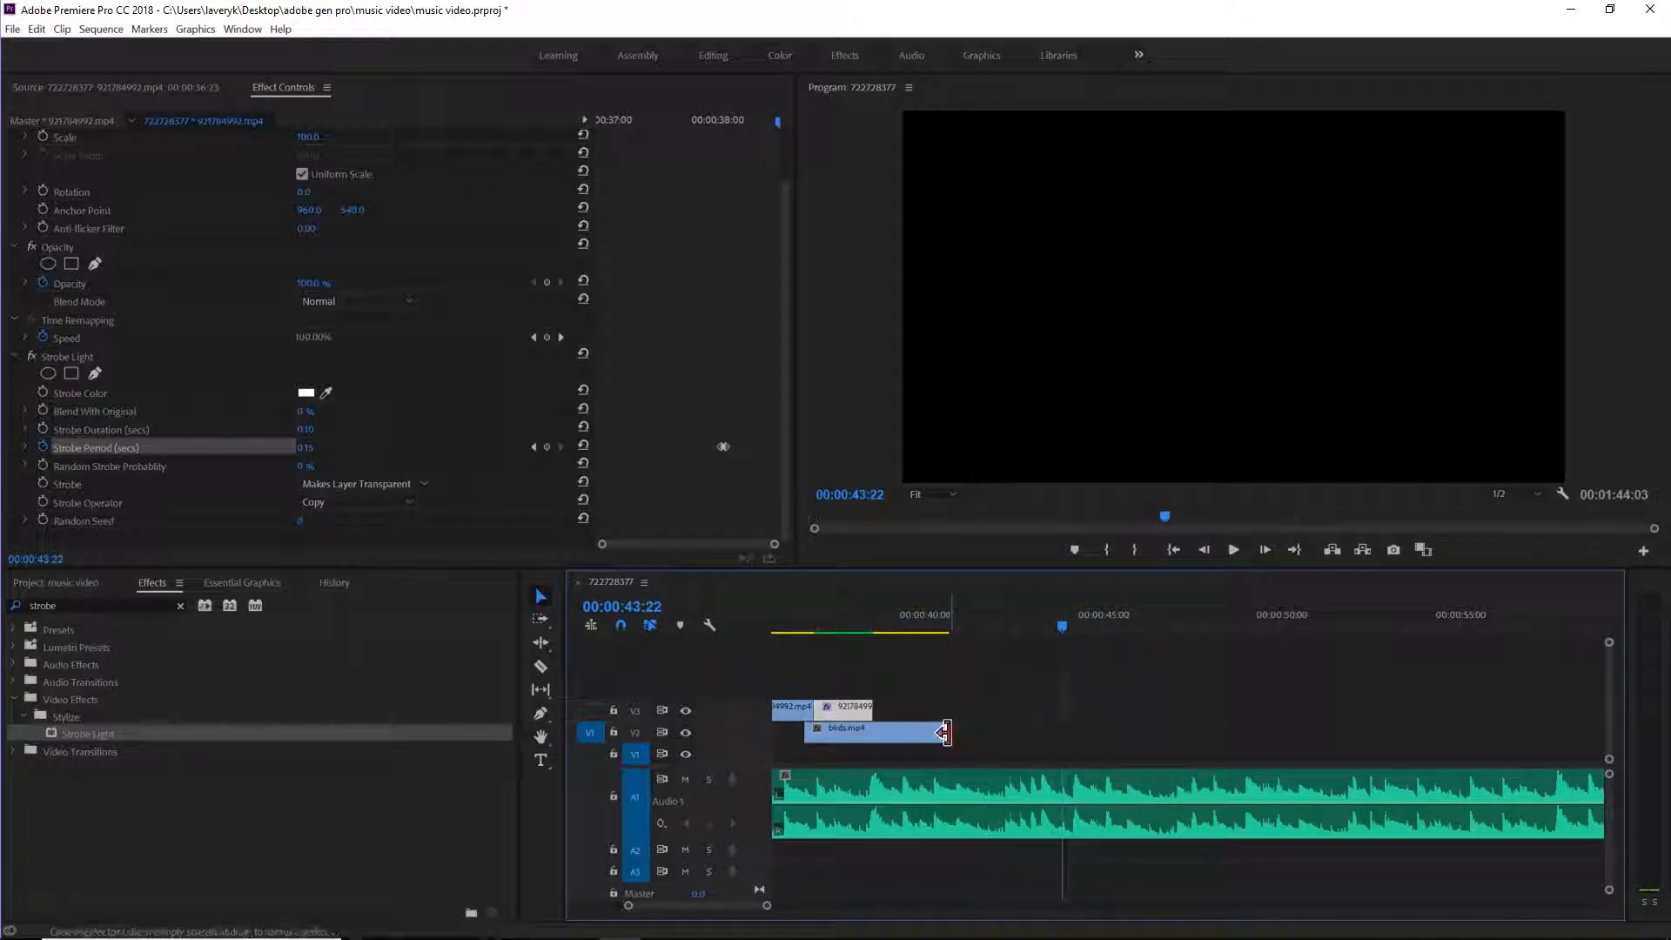
- Extend birds.mp4 on V2 to 00:00:46:23, cut the song at that point and delete the remainder
{"action": "left_click_drag", "start_coordinate": [971, 732], "coordinate": [1180, 738]}
{"action": "key", "text": "c"}
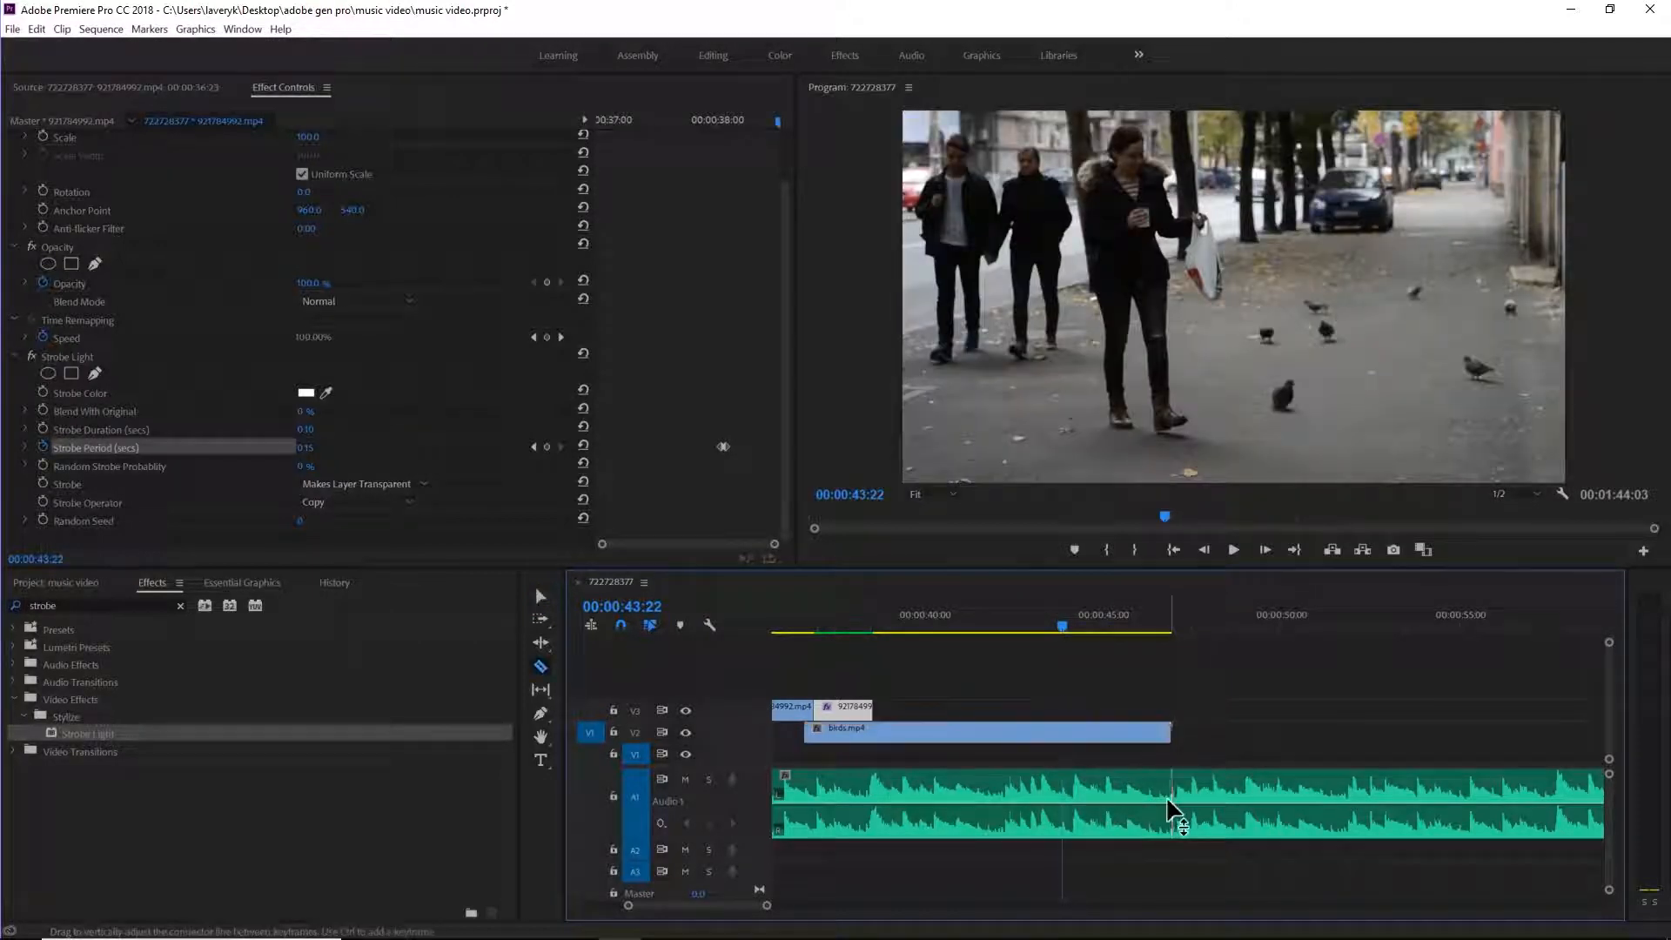
{"action": "left_click", "coordinate": [1184, 802]}
{"action": "key", "text": "v"}
{"action": "left_click", "coordinate": [1205, 801]}
{"action": "key", "text": "Delete"}
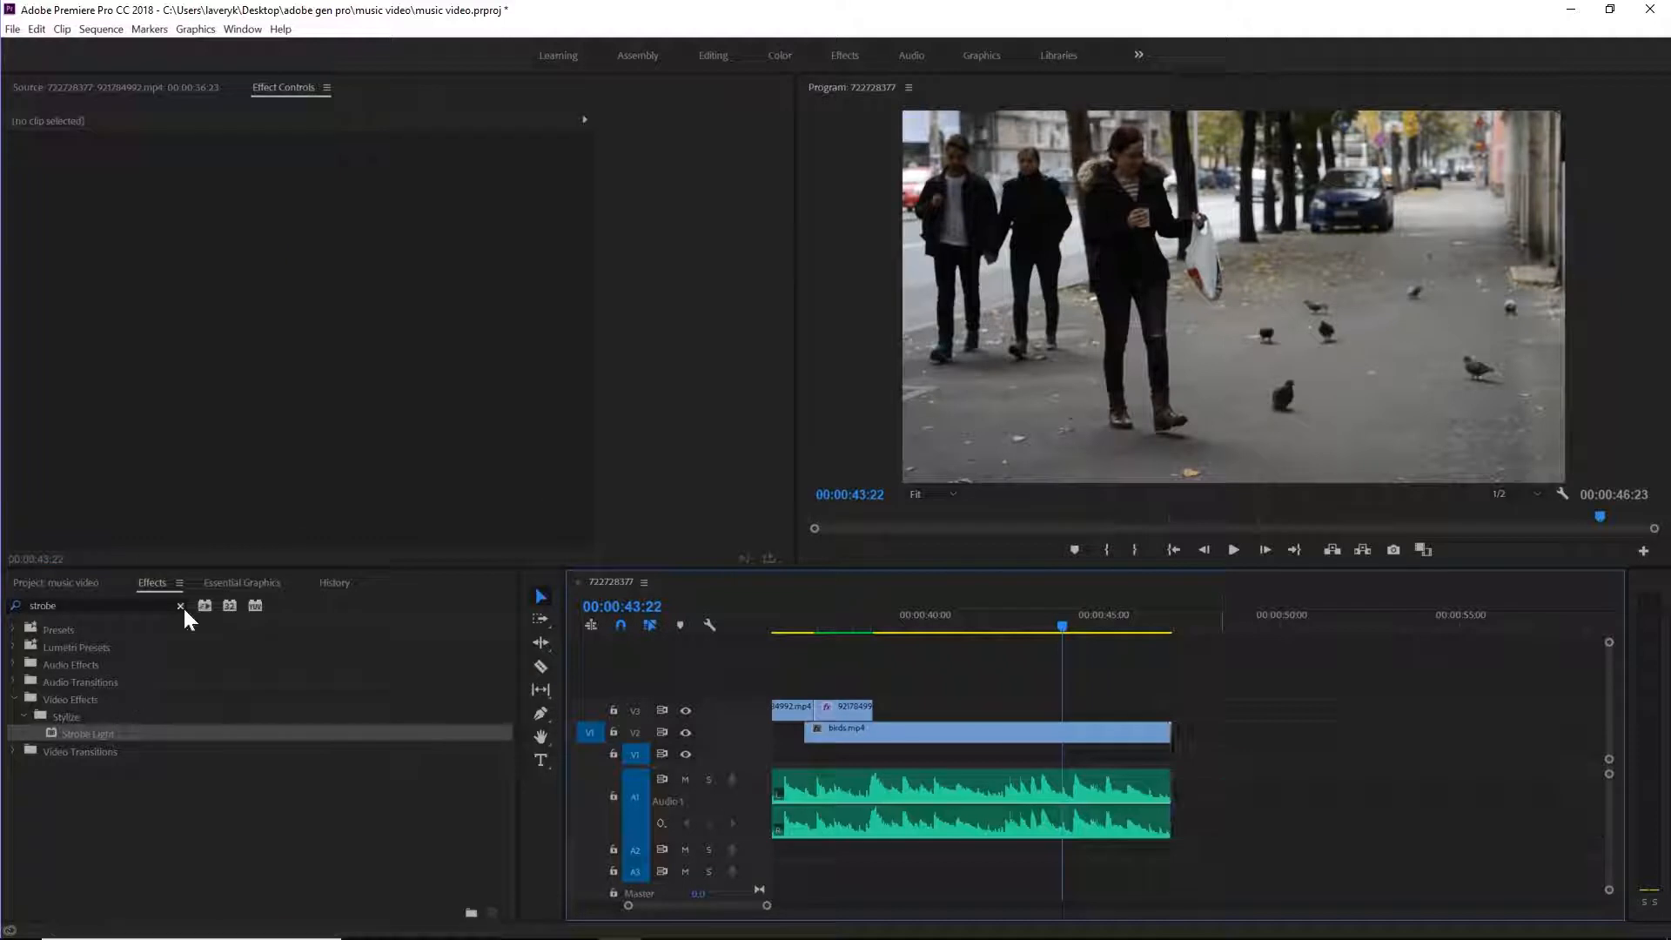
- Find the dissolve transitions and apply a Cross Dissolve to the end of birds.mp4 on V2
{"action": "left_click_drag", "start_coordinate": [165, 606], "coordinate": [16, 757]}
{"action": "left_click", "coordinate": [13, 699]}
{"action": "left_click", "coordinate": [180, 606]}
{"action": "left_click", "coordinate": [61, 606]}
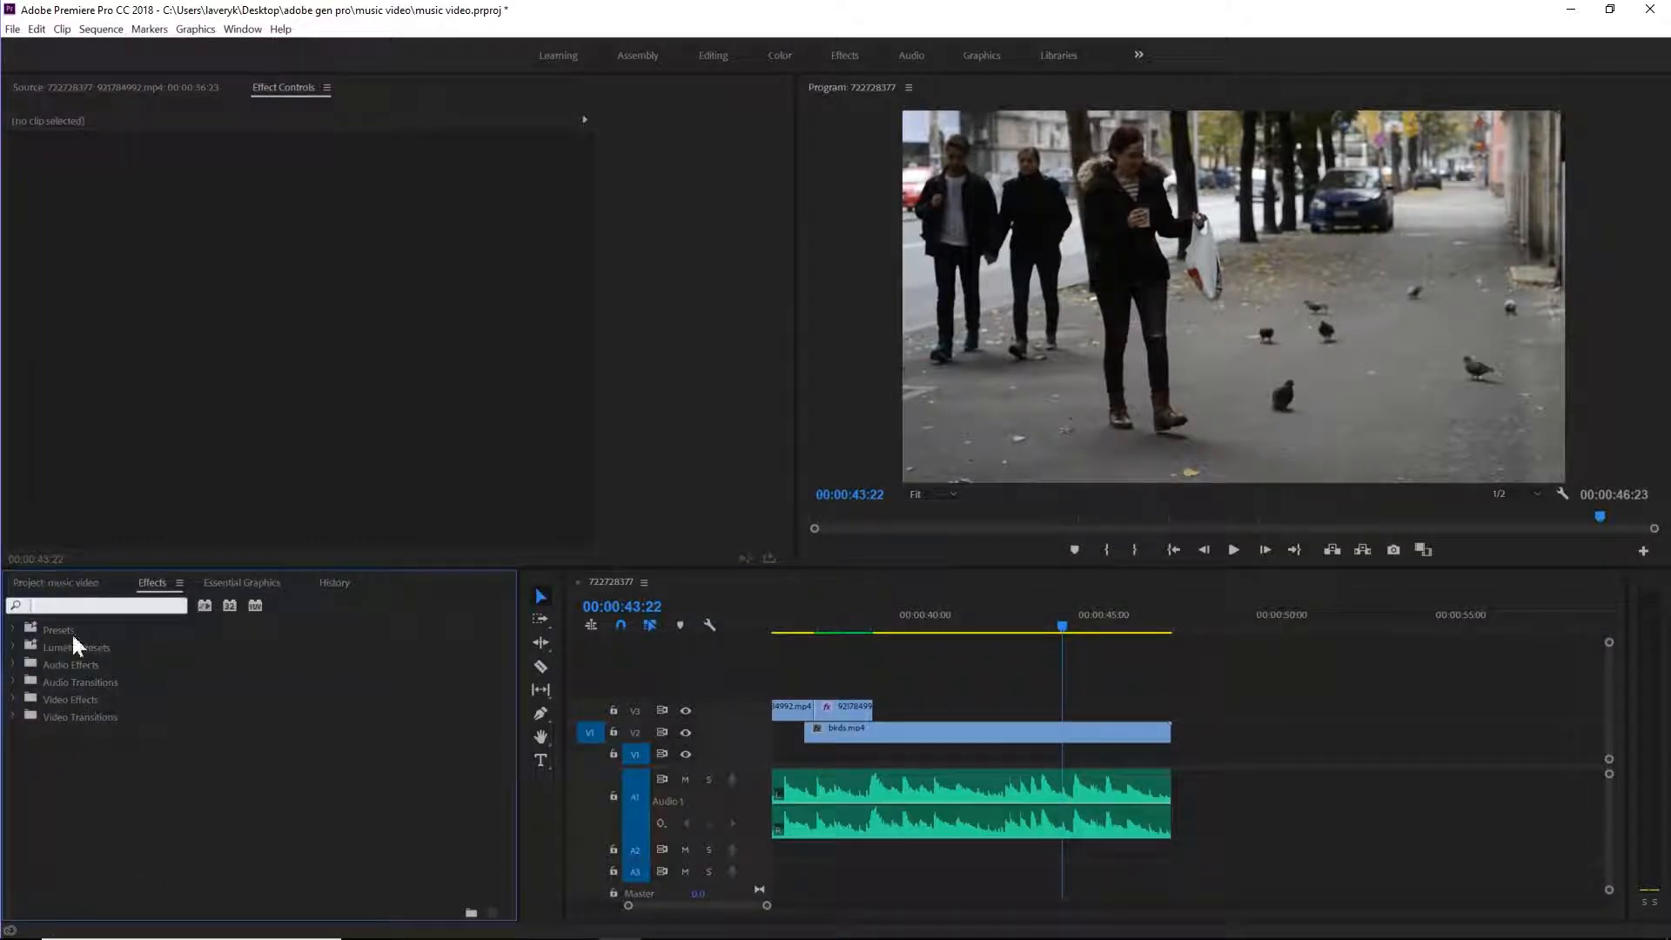
{"action": "type", "text": "dis"}
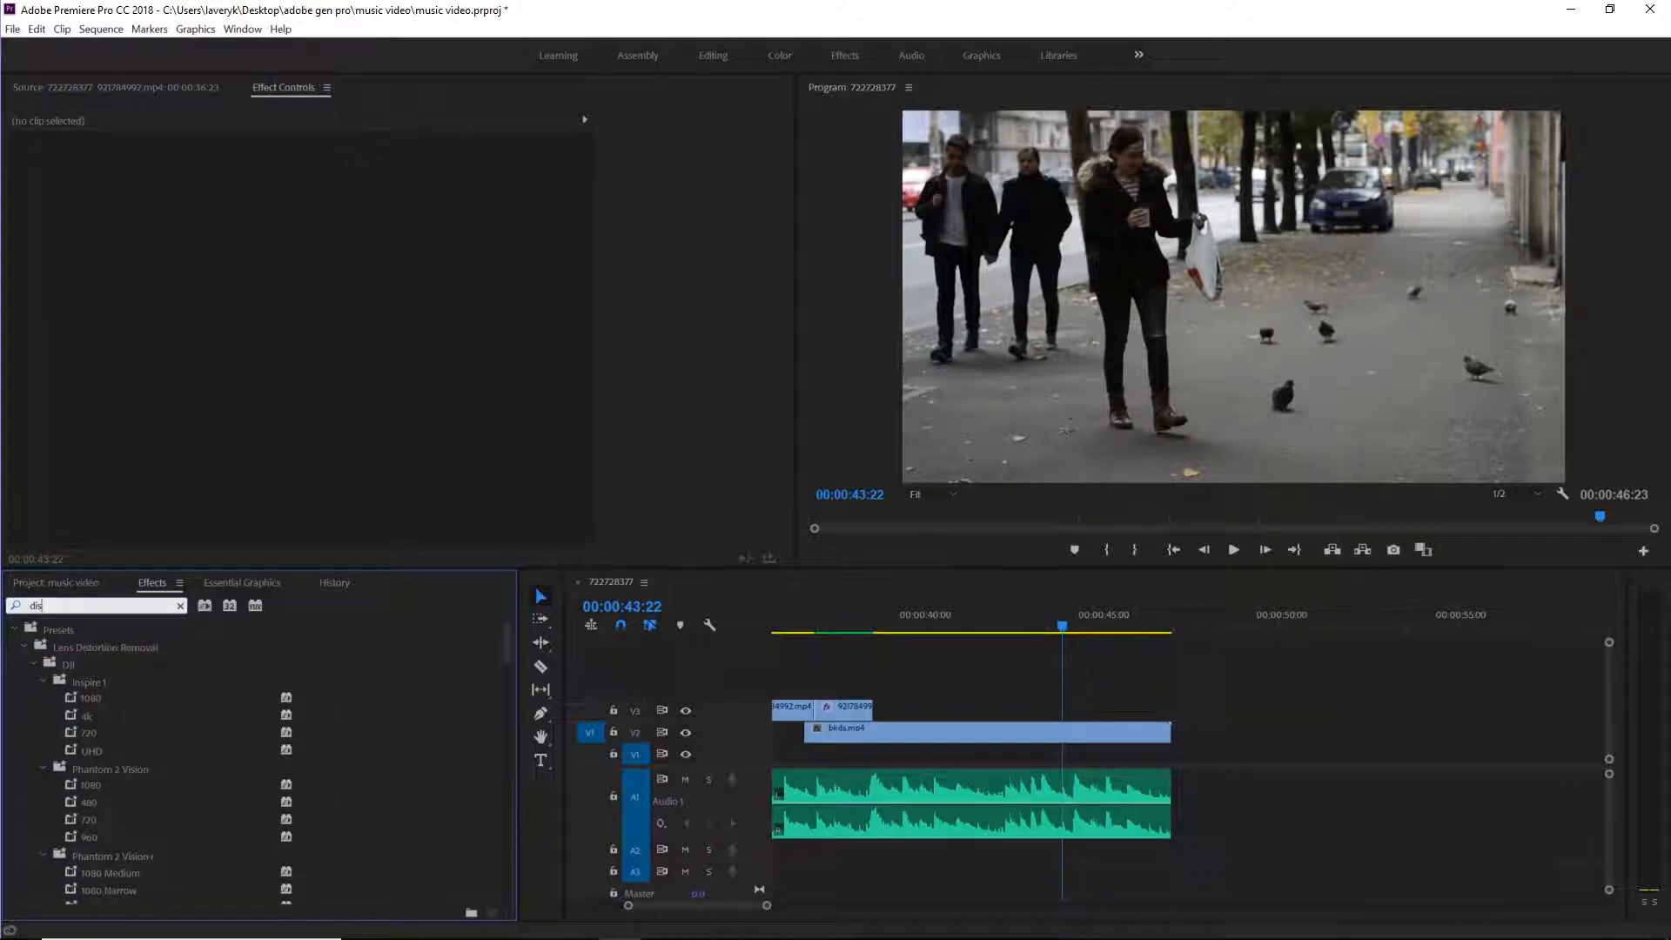
{"action": "type", "text": "solve"}
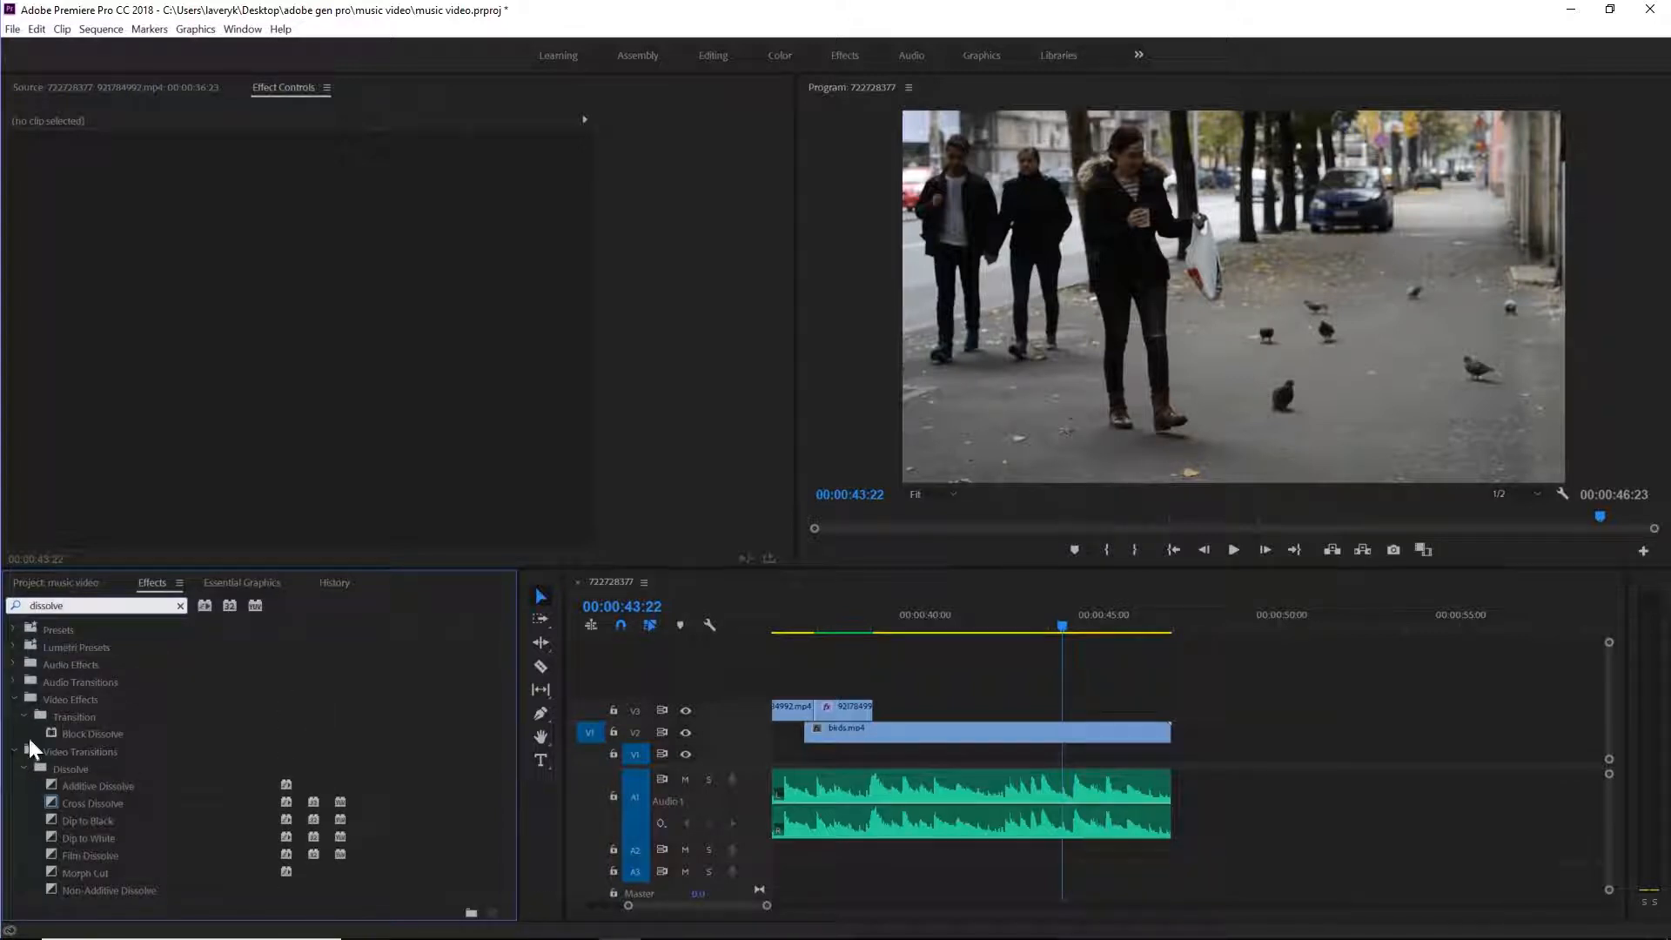
{"action": "left_click_drag", "start_coordinate": [51, 801], "coordinate": [1146, 734]}
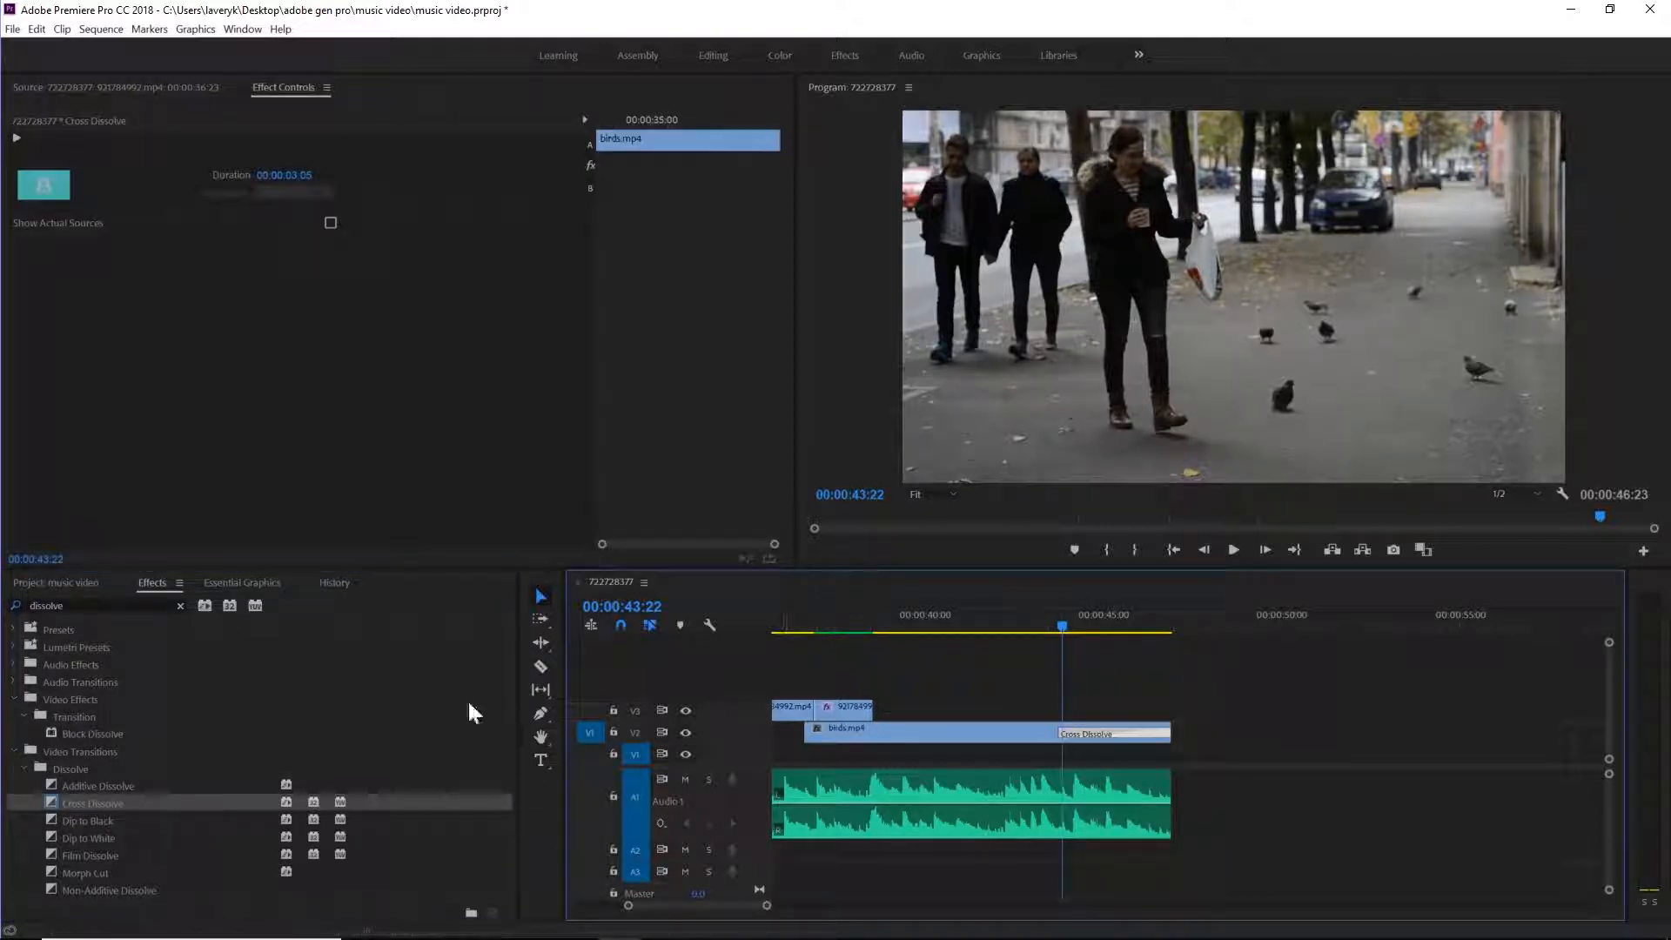
- Add a Constant Power crossfade to the end of the song on A1 and play back the fade-out
{"action": "left_click", "coordinate": [180, 605]}
{"action": "left_click_drag", "start_coordinate": [52, 738], "coordinate": [1132, 793]}
{"action": "key", "text": "space"}
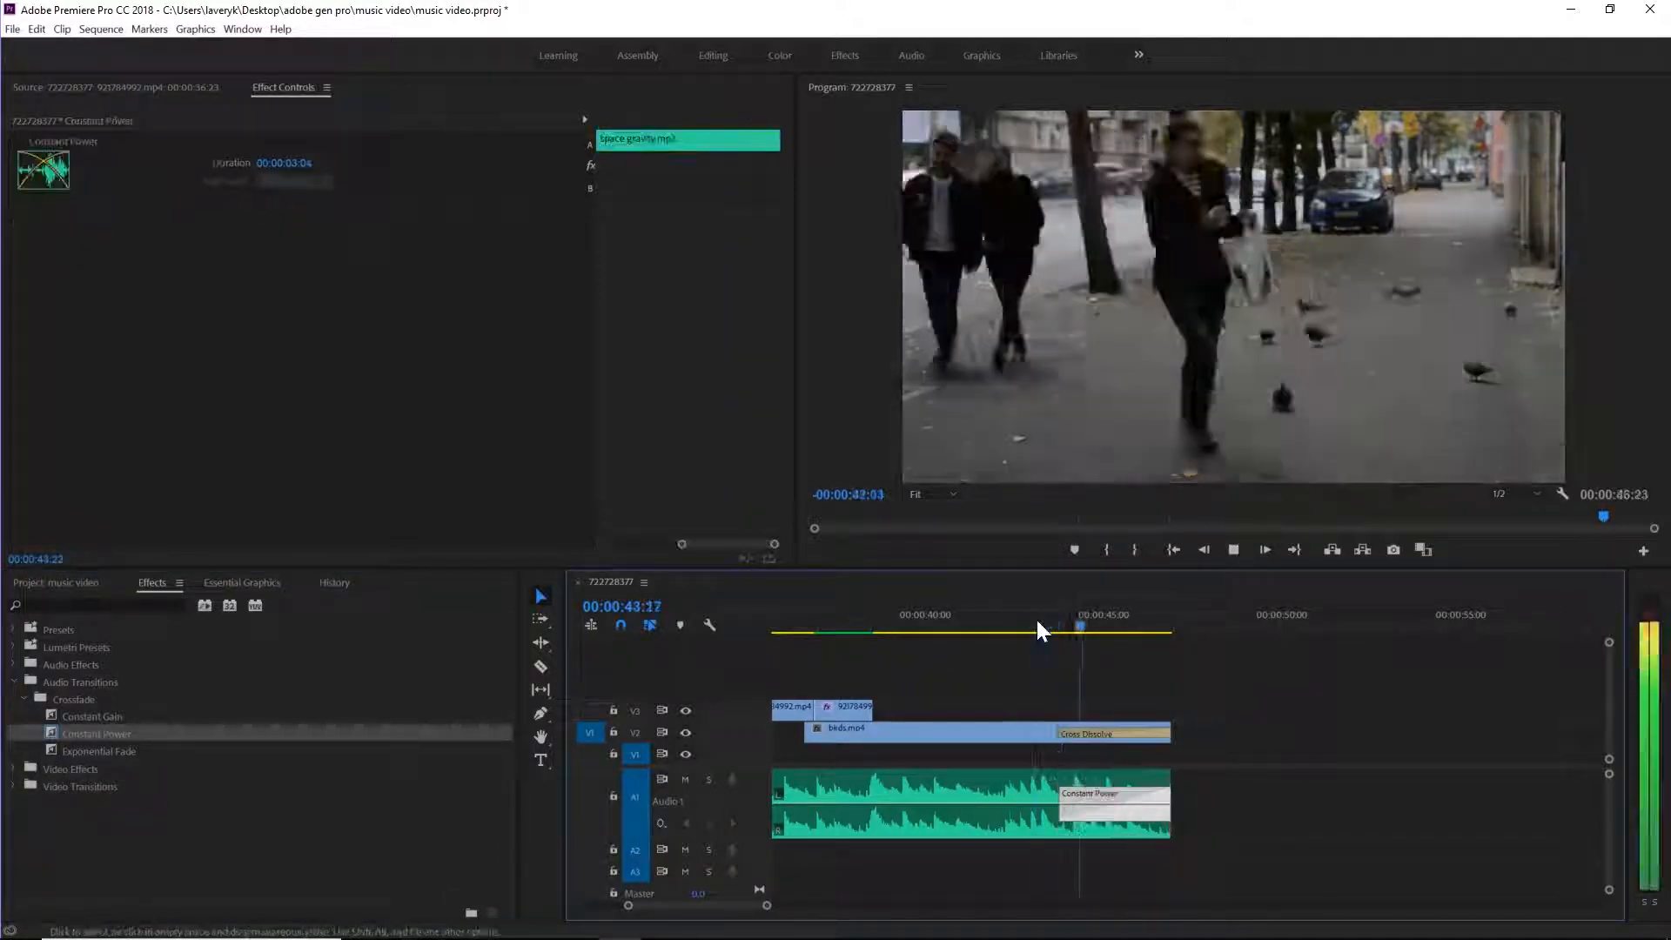
{"action": "key", "text": "space"}
{"action": "key", "text": "space"}
{"action": "left_click_drag", "start_coordinate": [1036, 620], "coordinate": [995, 615]}
- Return to the sequence start and move all the video clips up one track, leaving V1 empty
{"action": "left_click", "coordinate": [767, 611]}
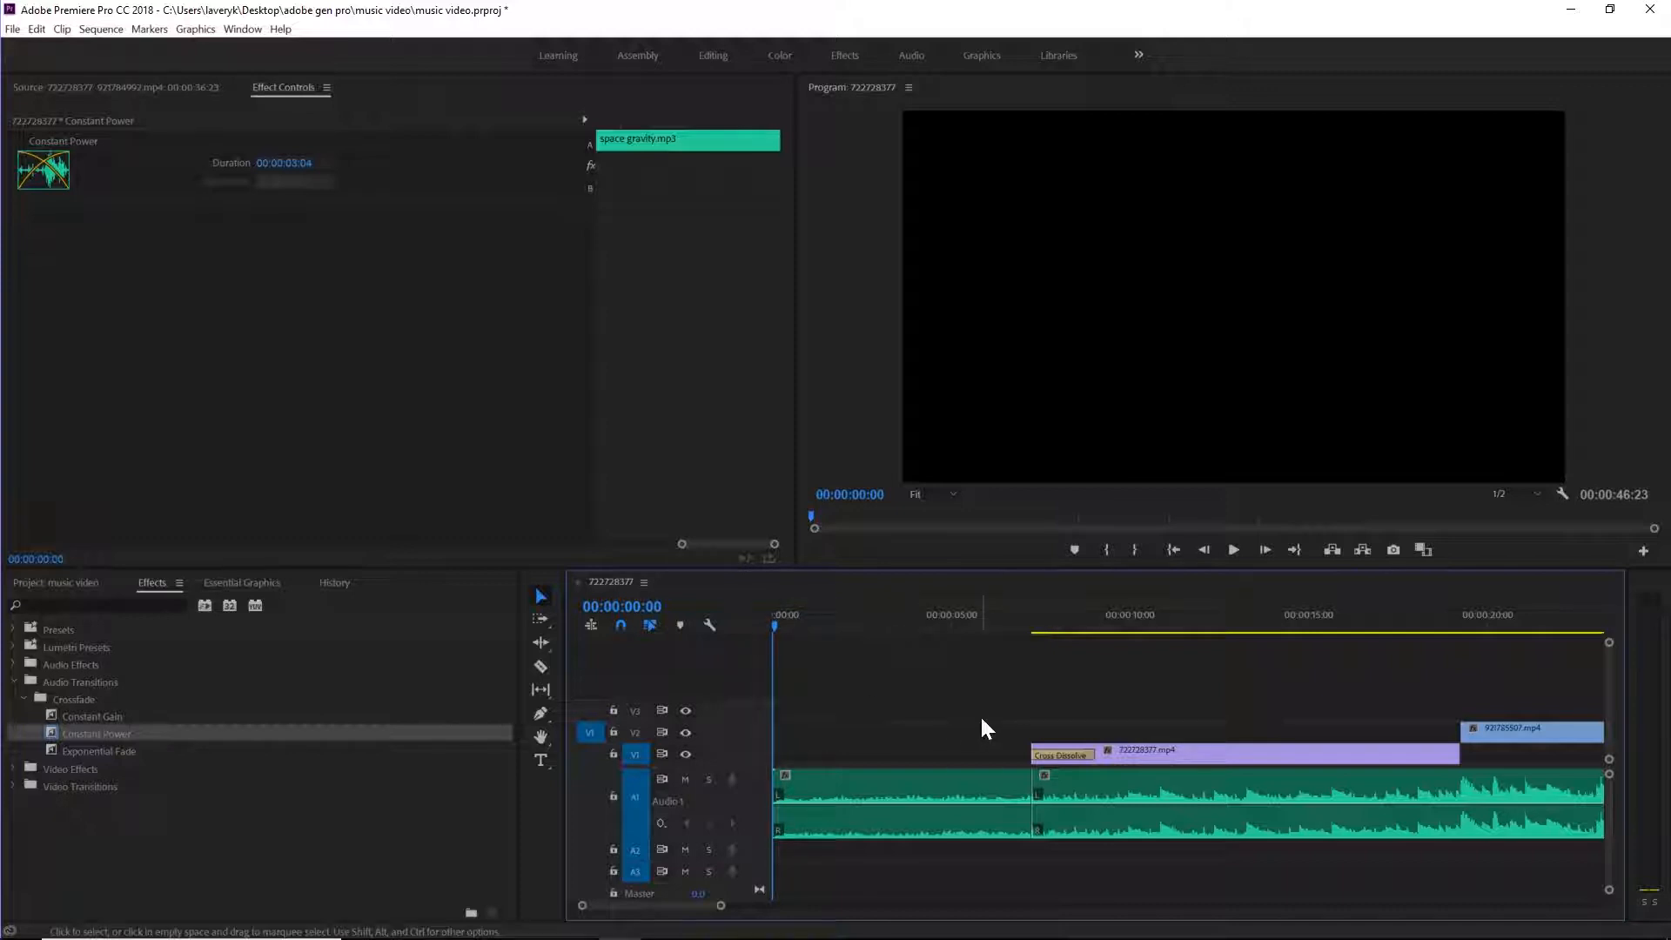
{"action": "left_click_drag", "start_coordinate": [727, 909], "coordinate": [910, 906]}
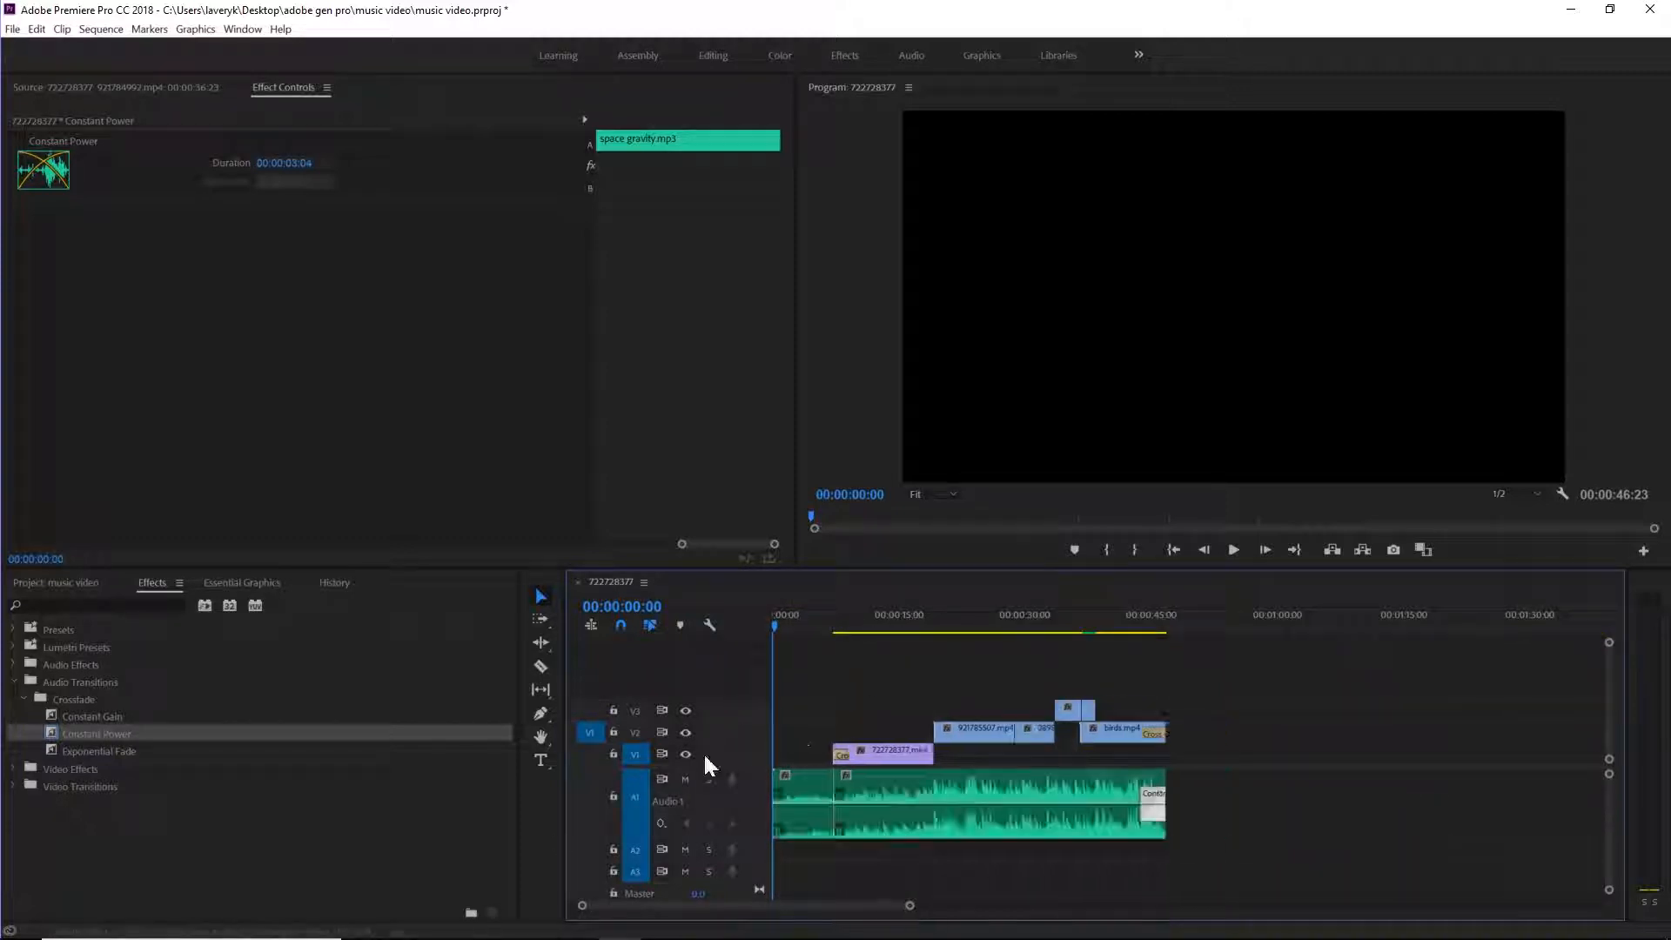
{"action": "left_click_drag", "start_coordinate": [875, 695], "coordinate": [1168, 757]}
{"action": "left_click_drag", "start_coordinate": [875, 757], "coordinate": [872, 738]}
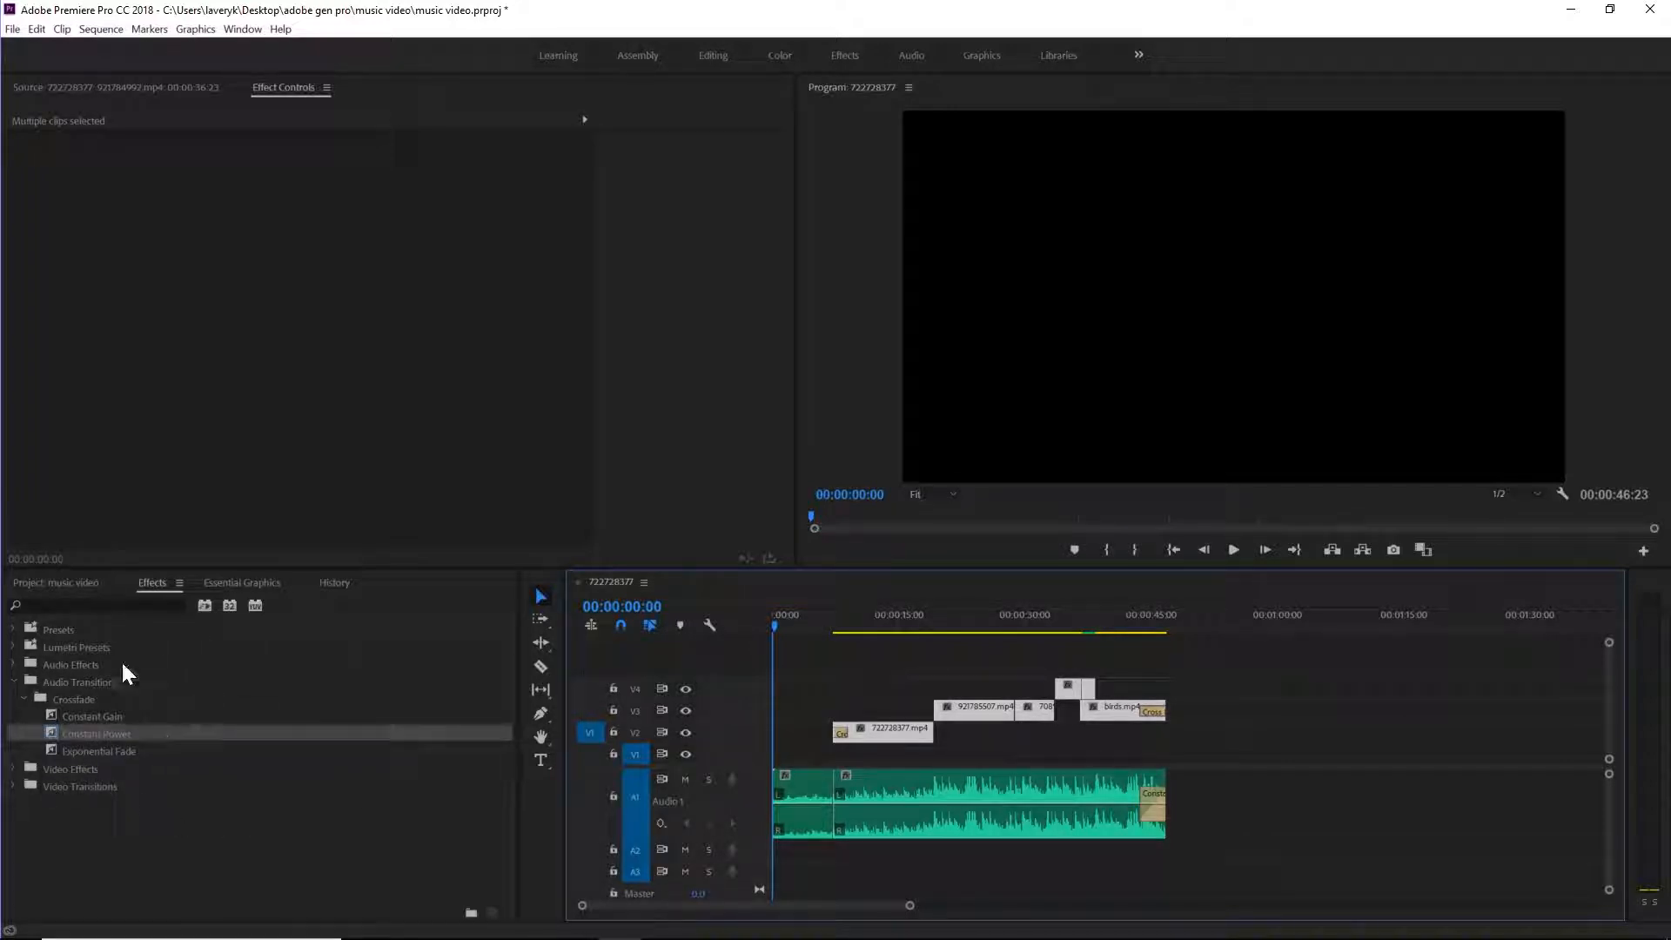
- Create a black (000000) color matte named black and place it on V1 from the sequence start to beneath the start of 722728377.mp4
{"action": "left_click", "coordinate": [58, 584]}
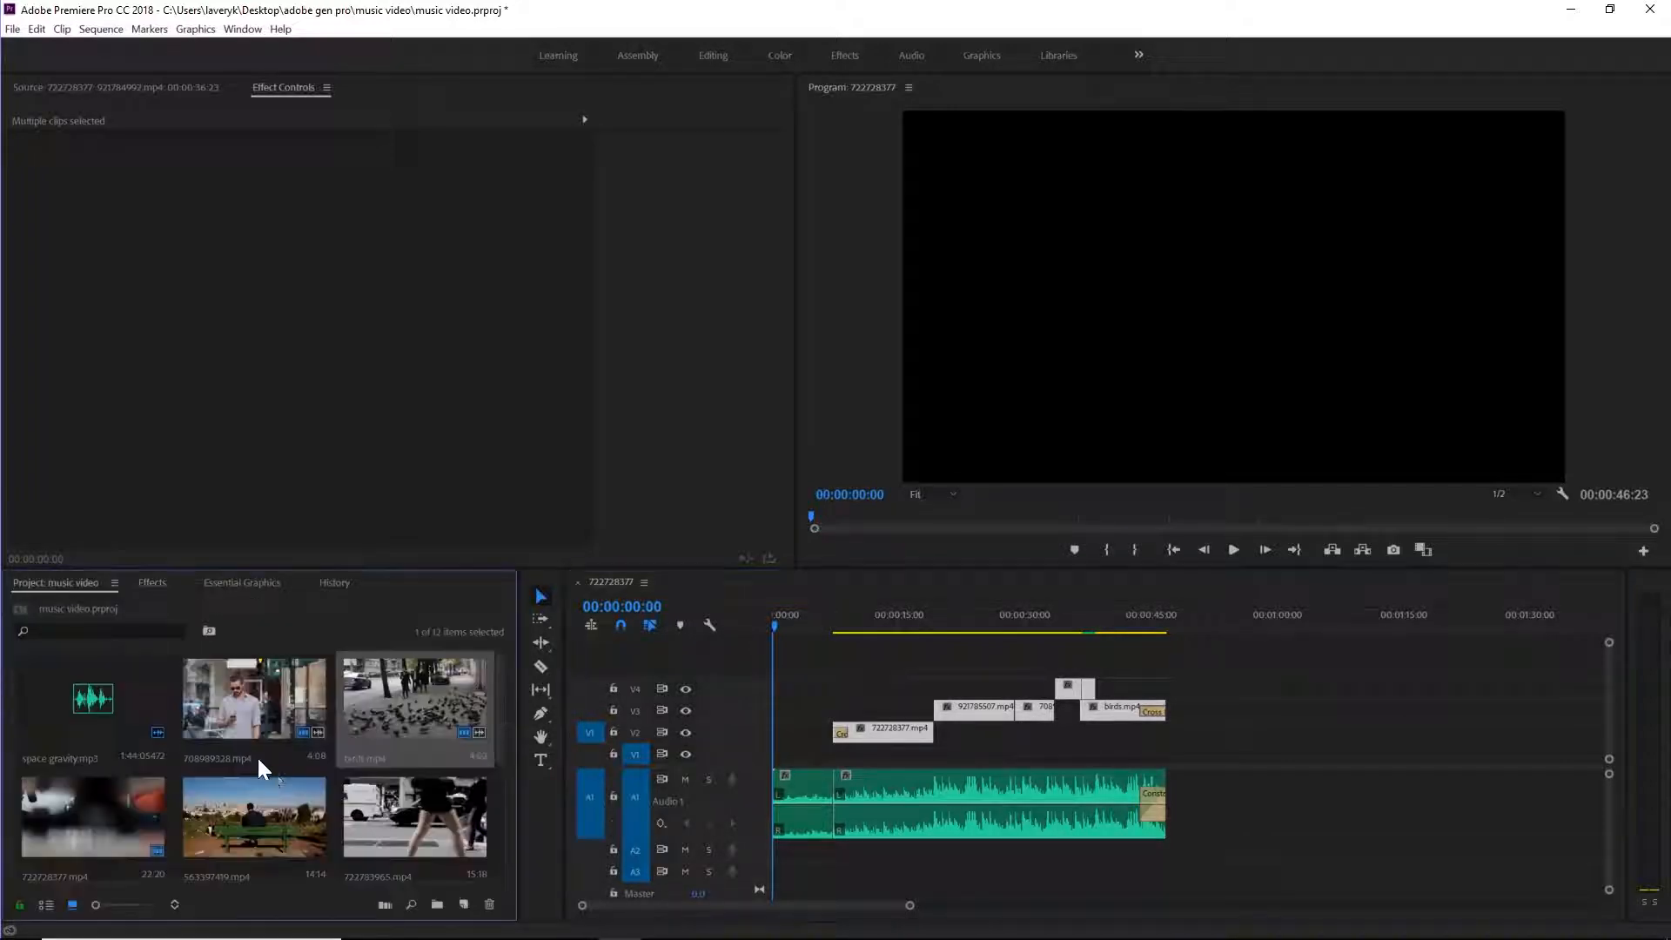
{"action": "left_click", "coordinate": [464, 906]}
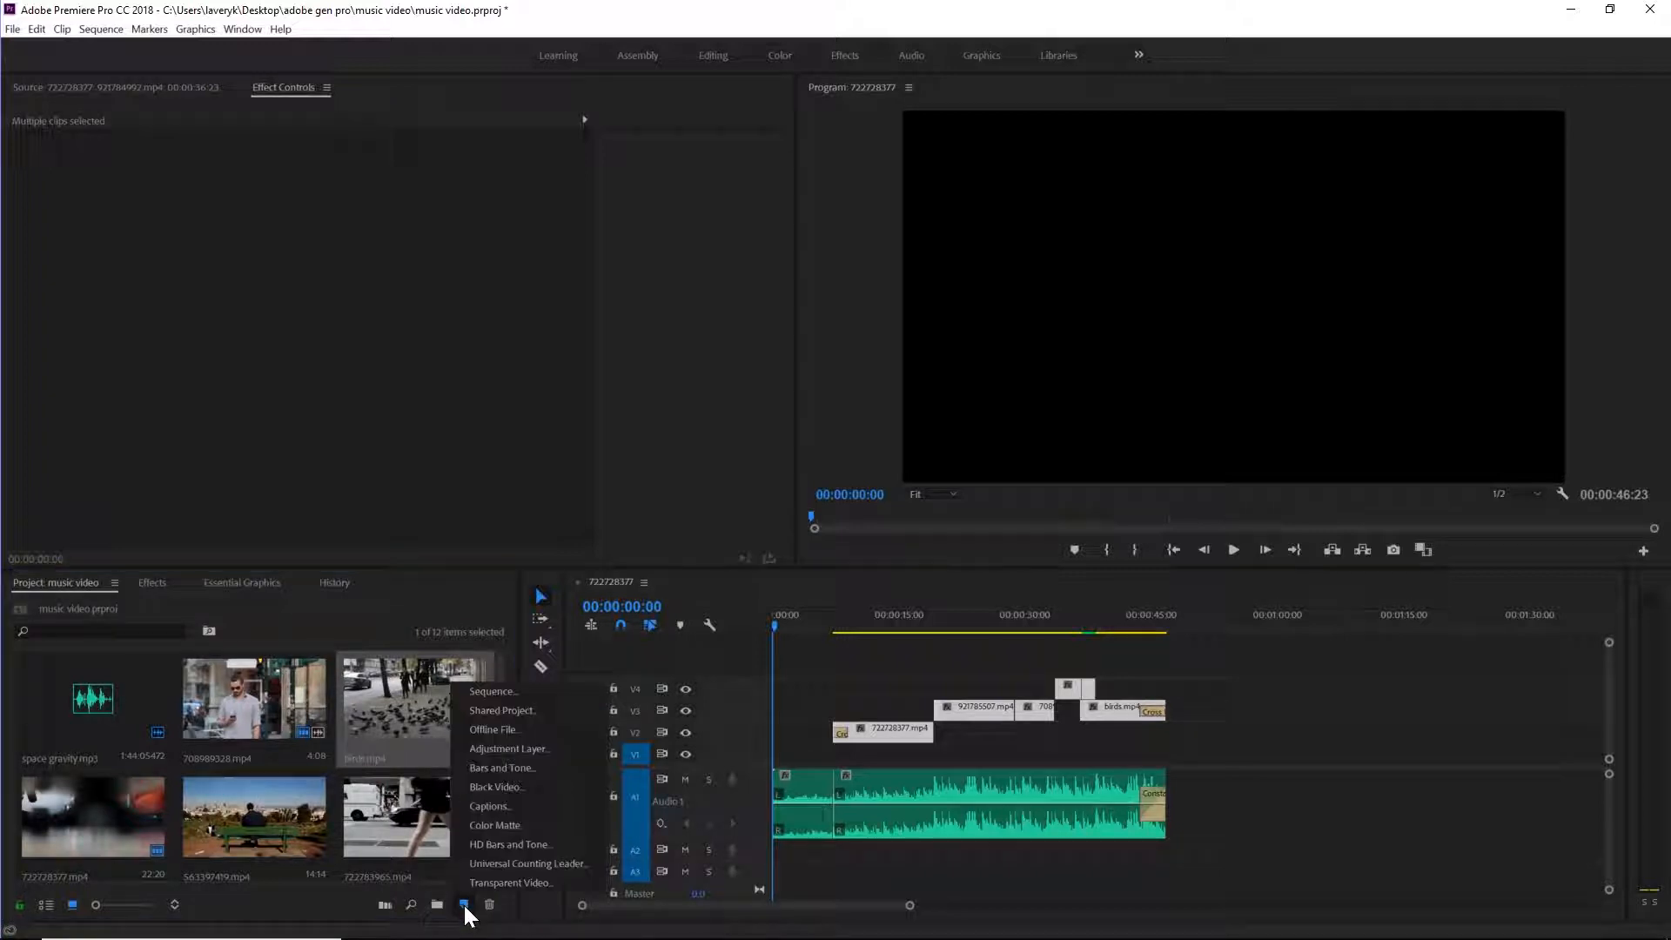
{"action": "left_click", "coordinate": [484, 823]}
{"action": "key", "text": "Return"}
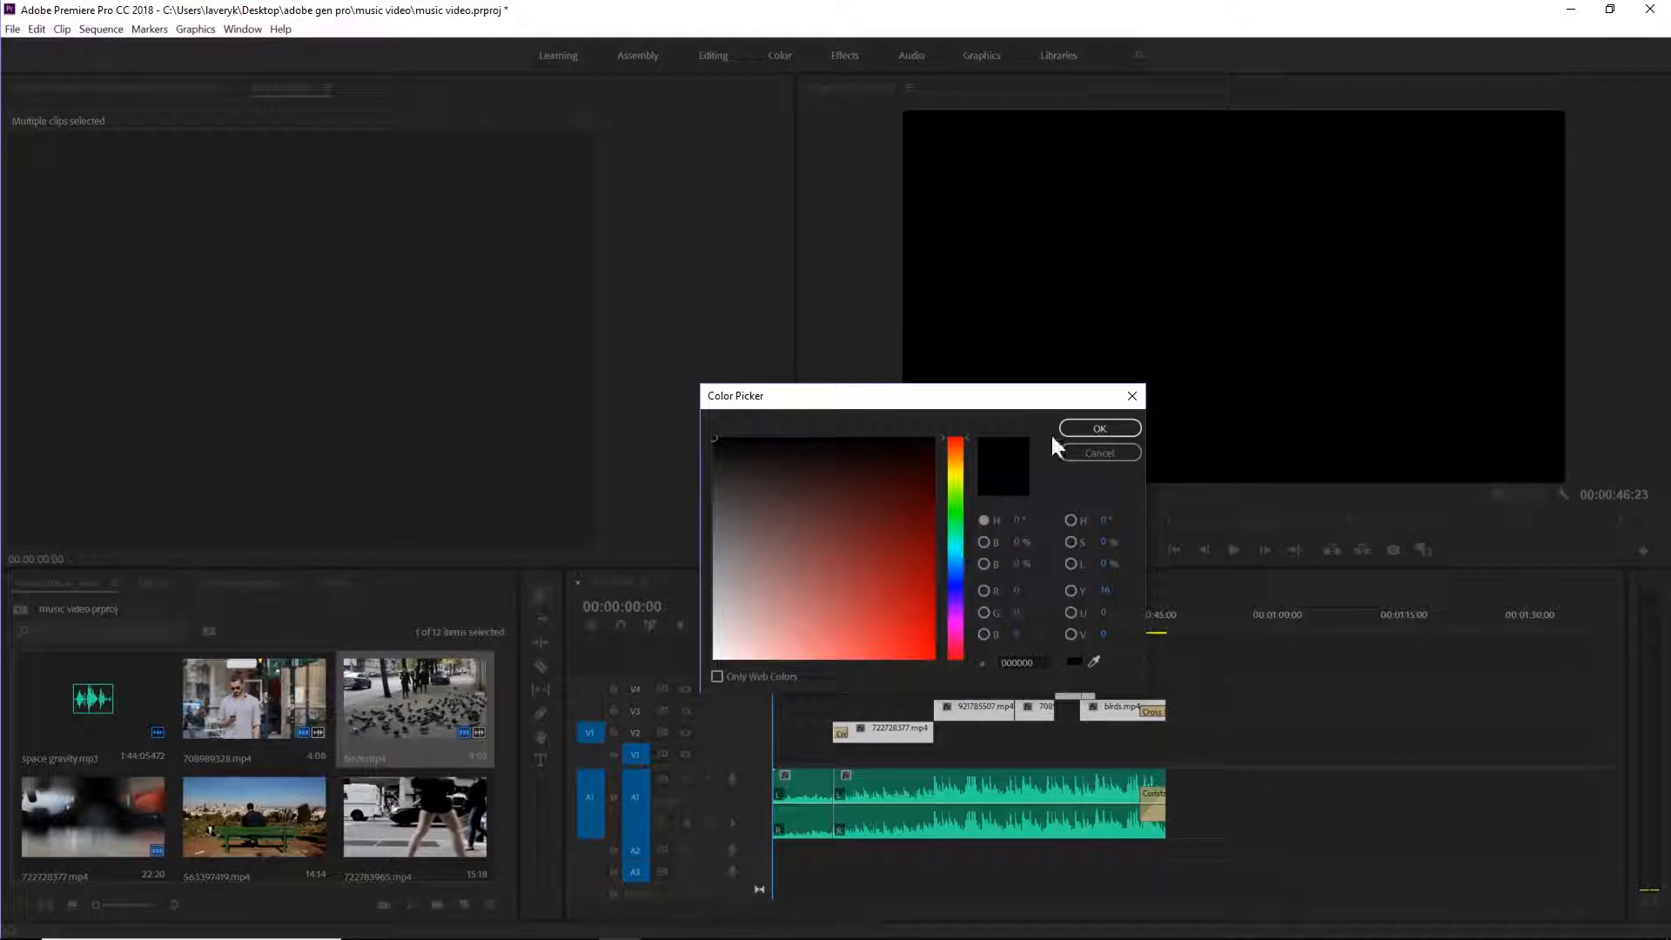
{"action": "key", "text": "Return"}
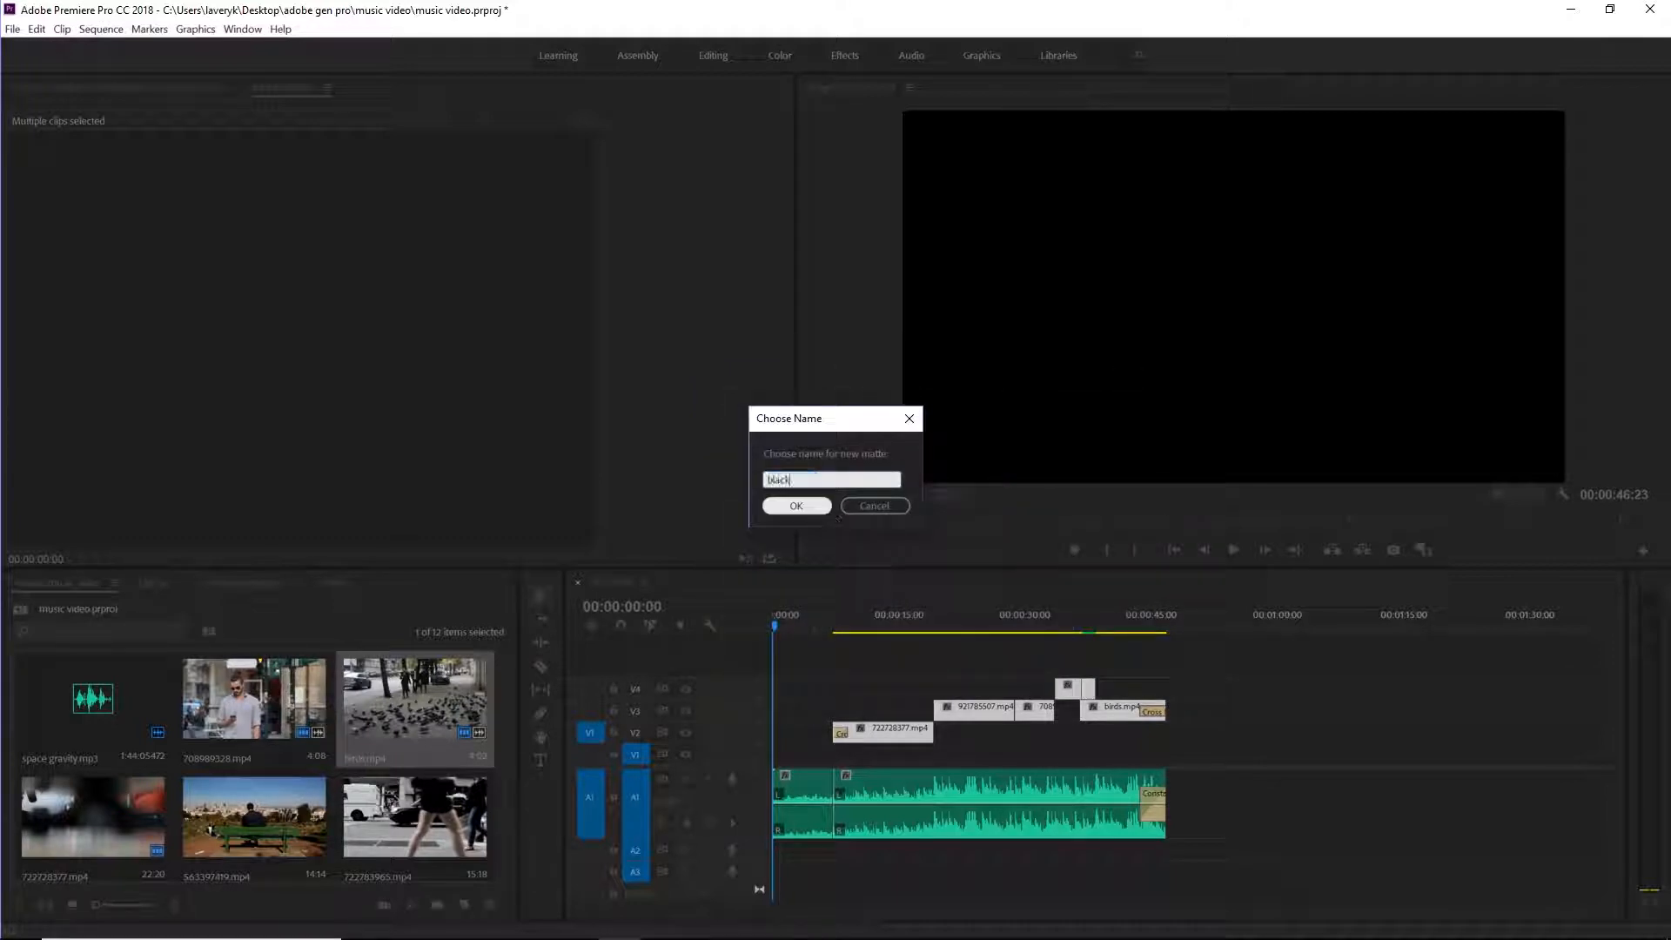
{"action": "left_click", "coordinate": [823, 506]}
{"action": "left_click_drag", "start_coordinate": [83, 828], "coordinate": [856, 754]}
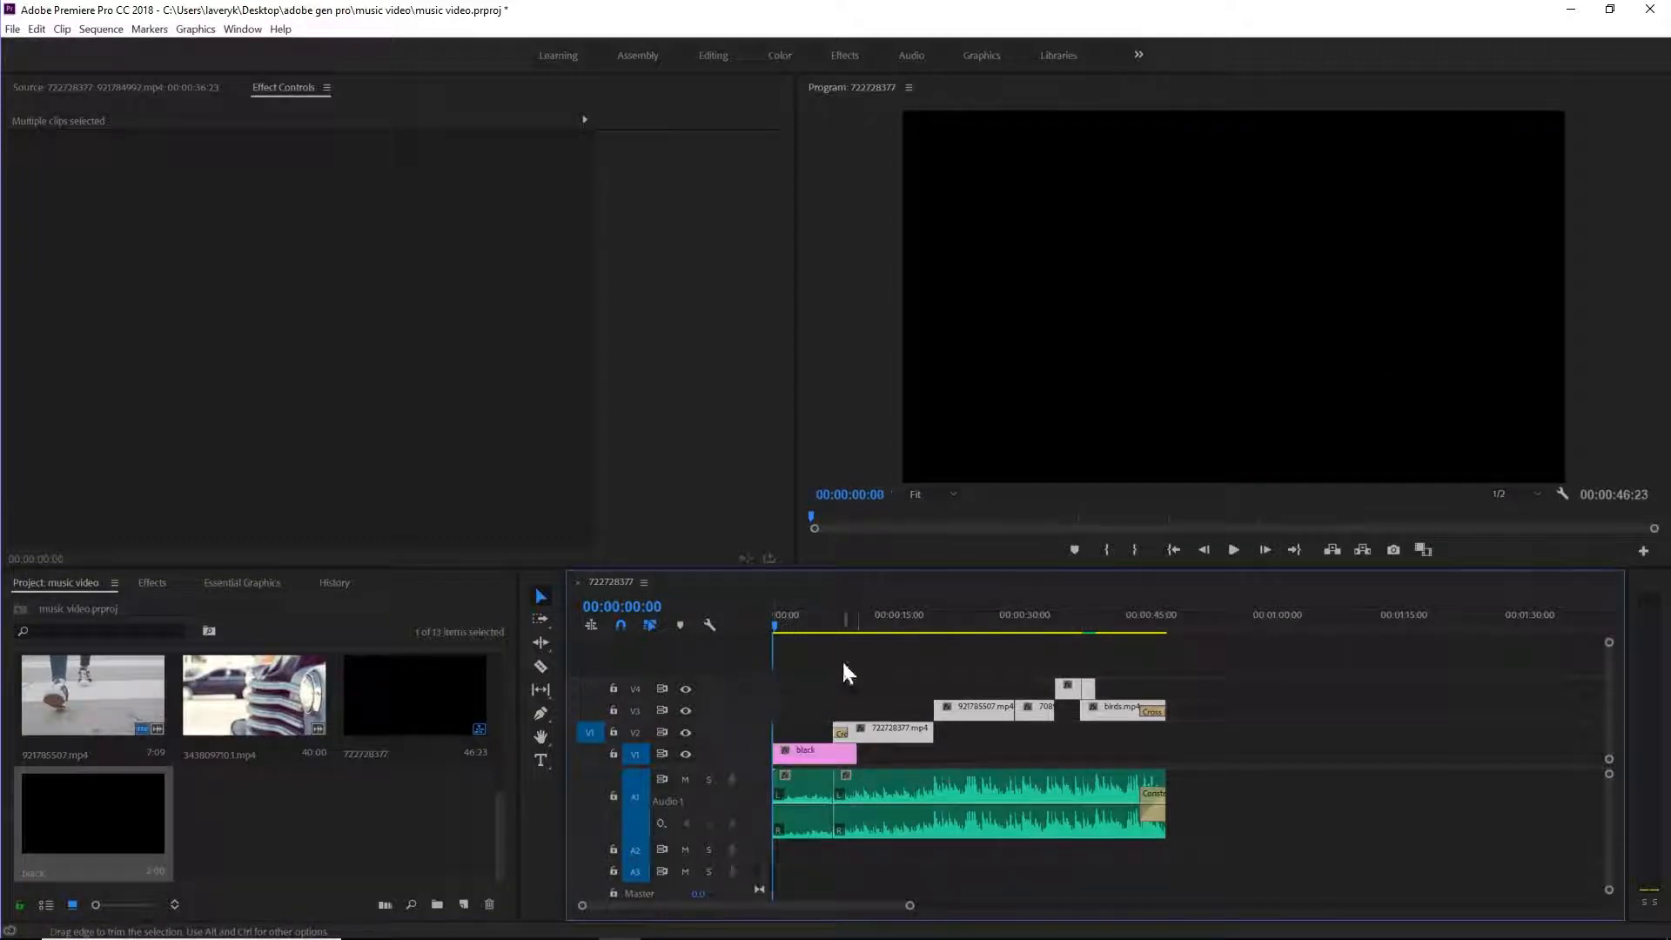
- Draw a text box across the frame at 00:00:00:00 and set its font to Shlop in the Shloppy style
{"action": "left_click", "coordinate": [541, 759]}
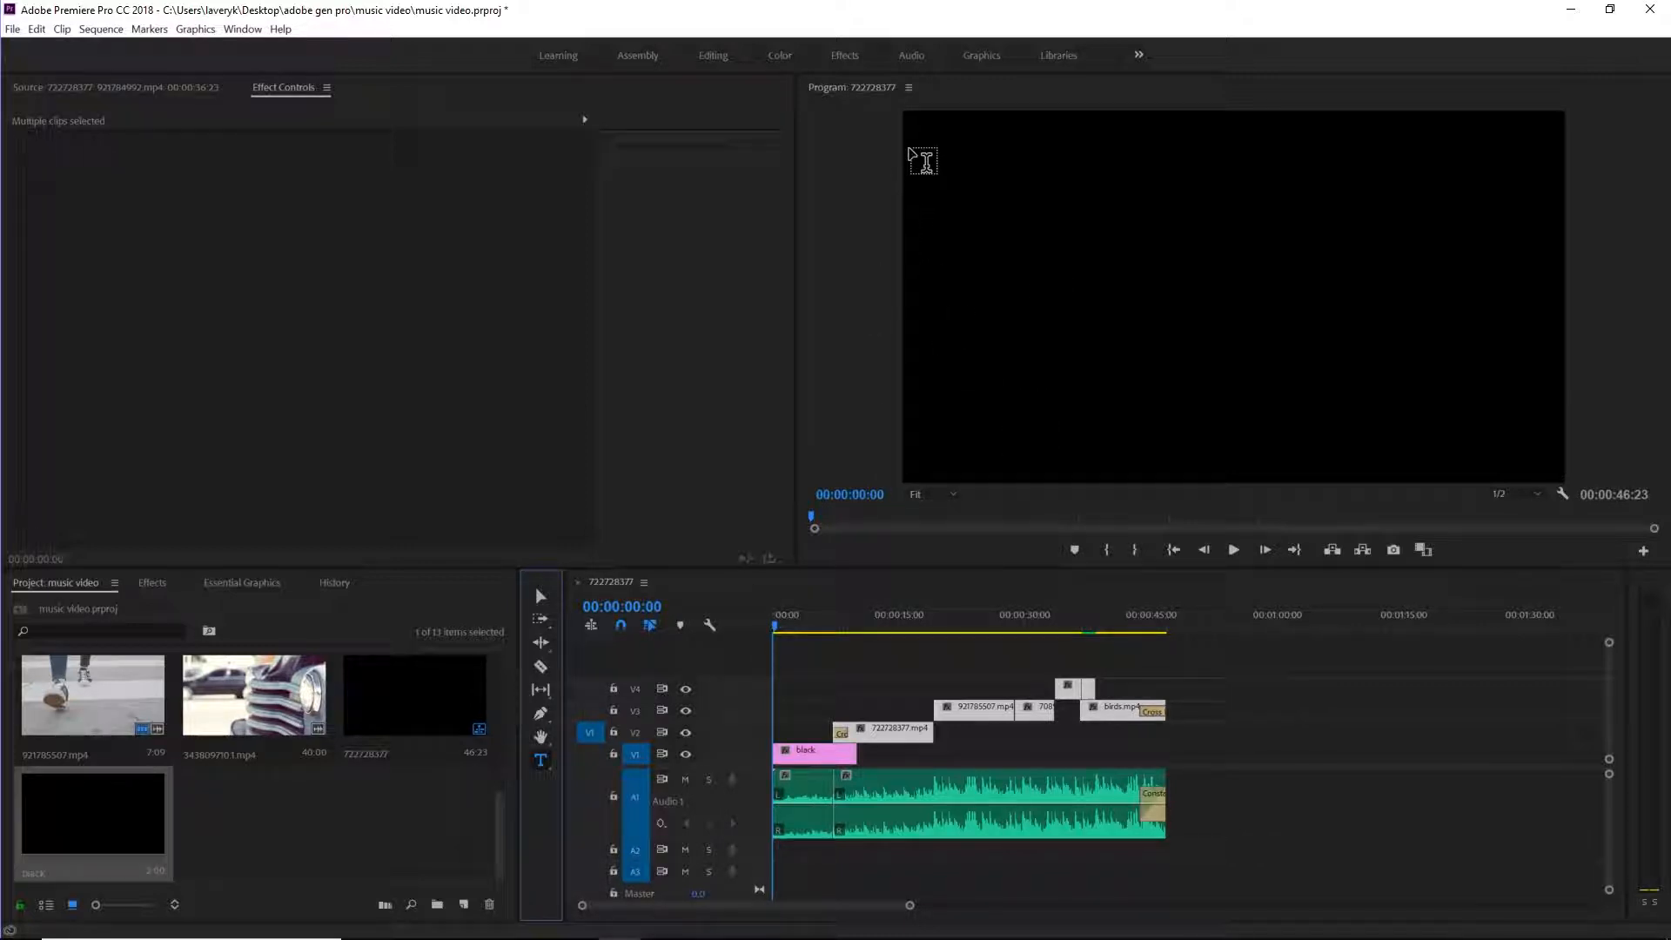
{"action": "left_click_drag", "start_coordinate": [906, 144], "coordinate": [1137, 336]}
{"action": "left_click_drag", "start_coordinate": [1526, 390], "coordinate": [1563, 465]}
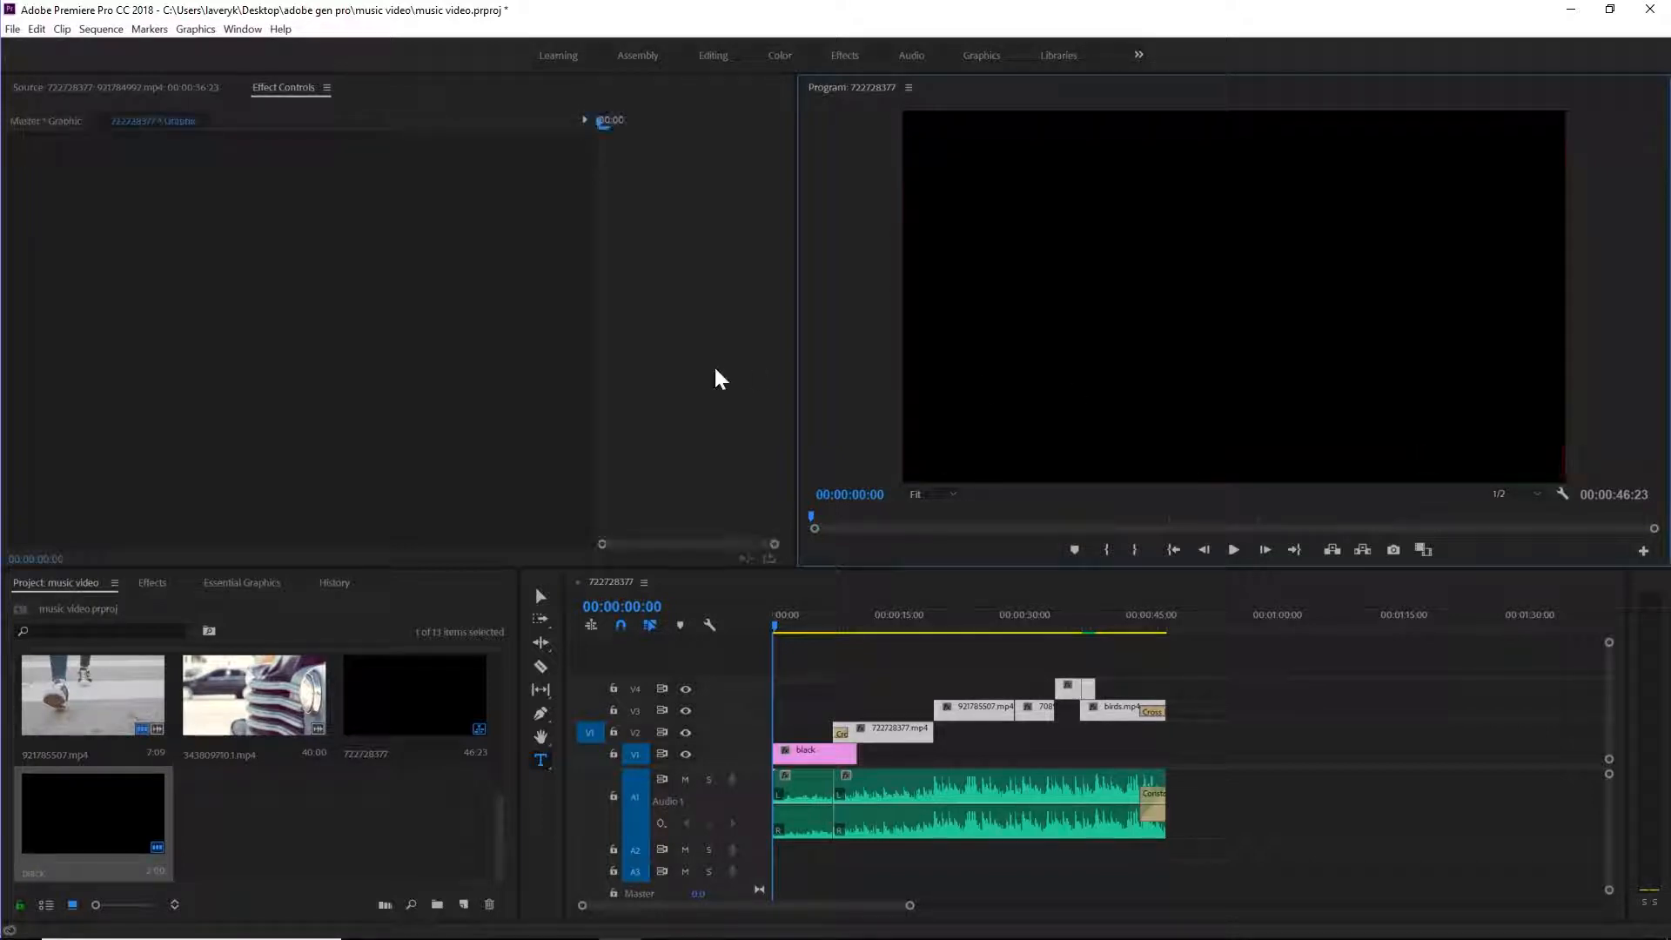
{"action": "left_click", "coordinate": [192, 471]}
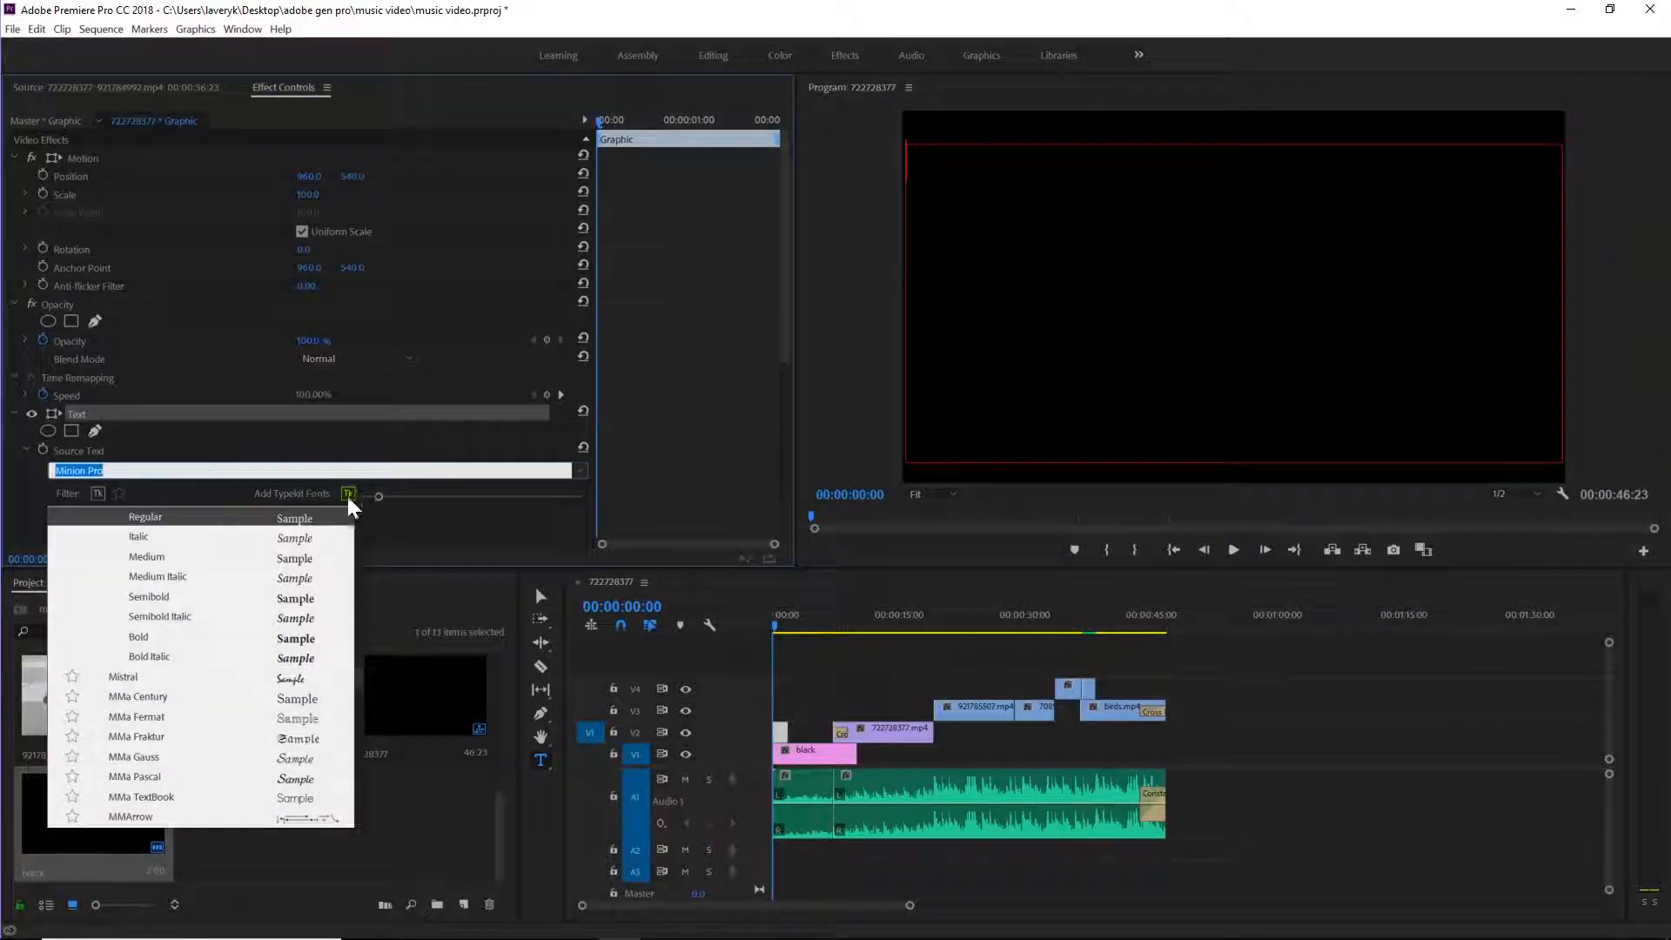
{"action": "left_click", "coordinate": [93, 493]}
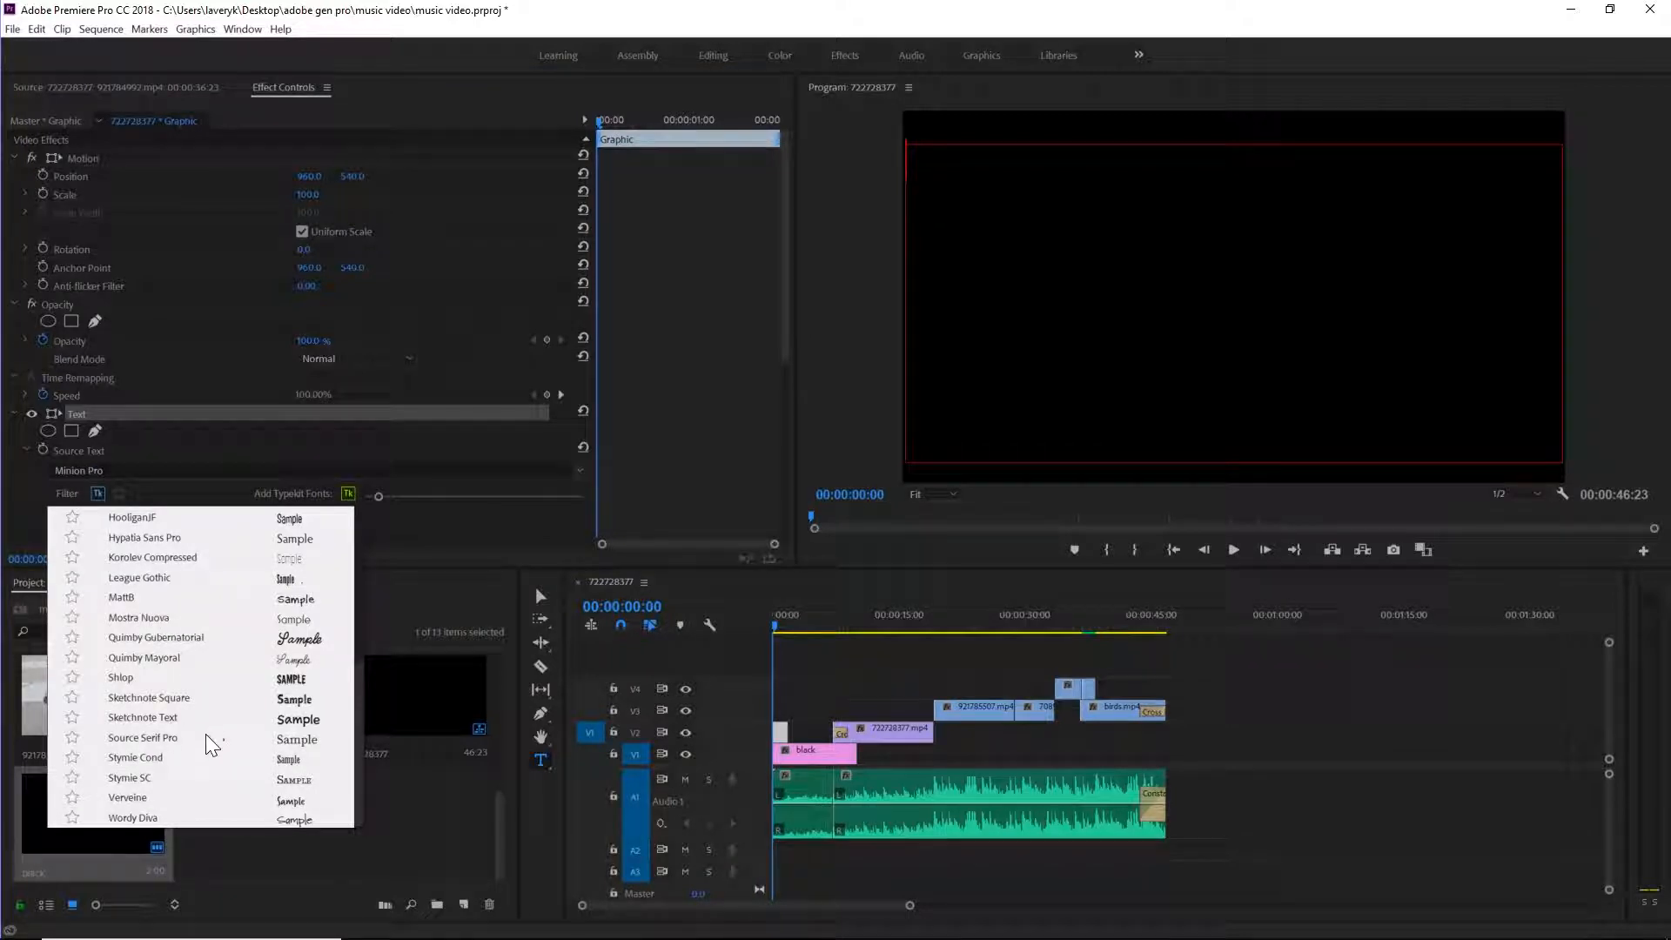
{"action": "left_click", "coordinate": [128, 677]}
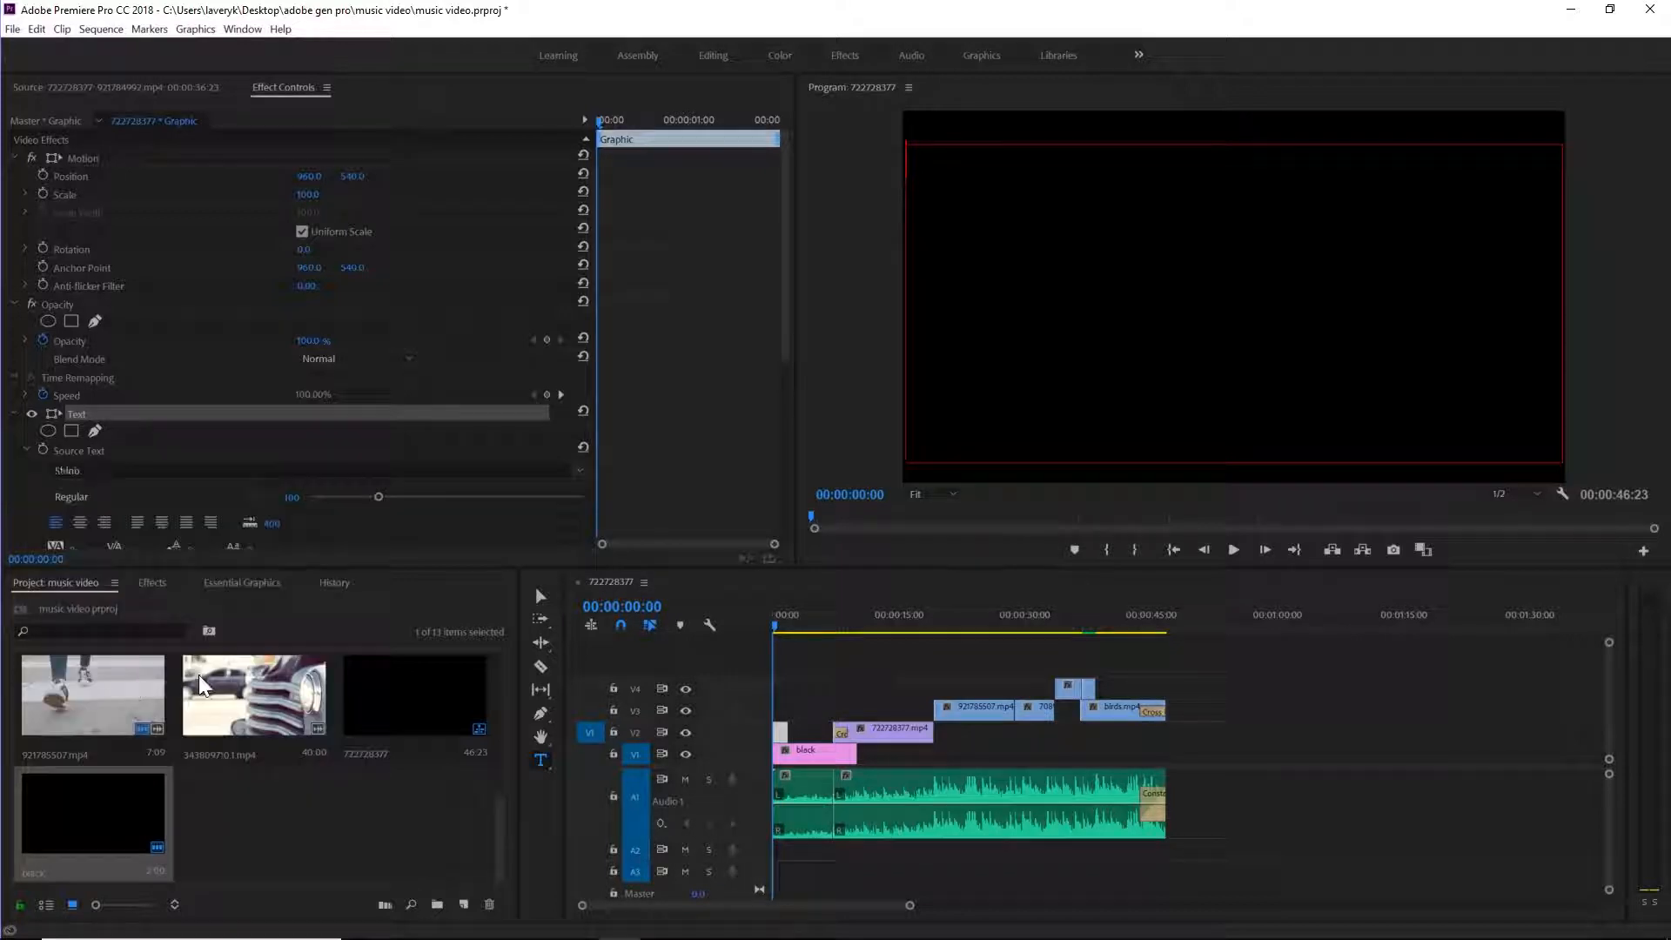
{"action": "left_click", "coordinate": [244, 494]}
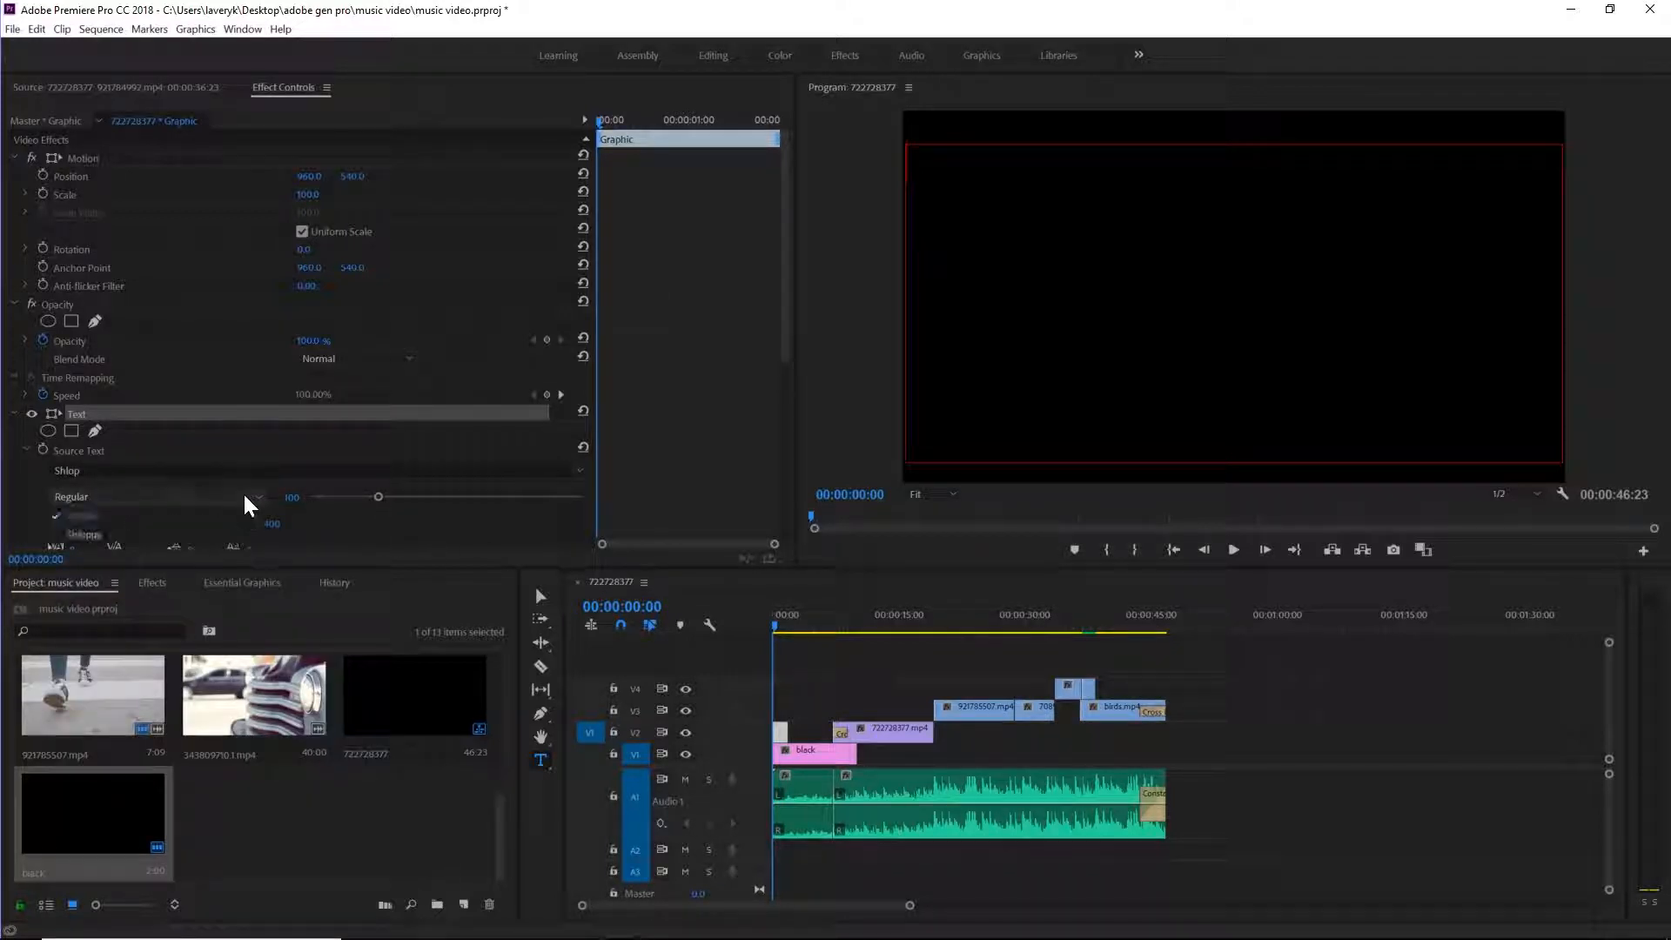
{"action": "left_click", "coordinate": [166, 534]}
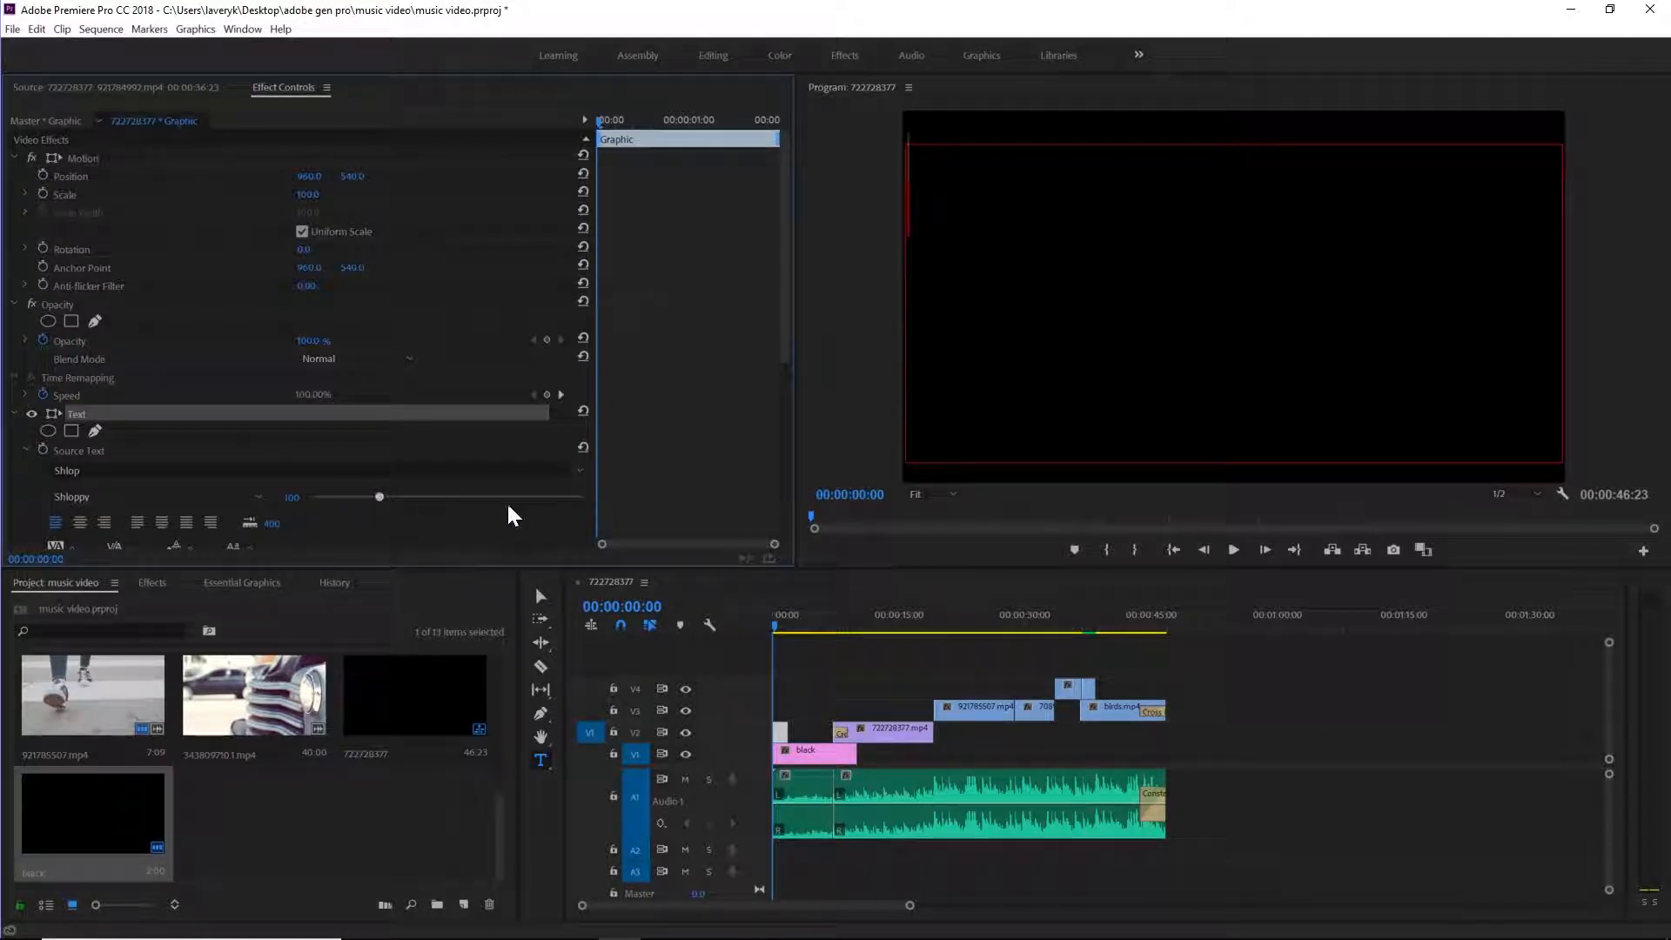
- Enter SONG as the title text, center it and set its font size to 800
{"action": "left_click", "coordinate": [581, 498]}
{"action": "key", "text": "End"}
{"action": "left_click", "coordinate": [776, 628]}
{"action": "left_click", "coordinate": [974, 283]}
{"action": "type", "text": "SONG"}
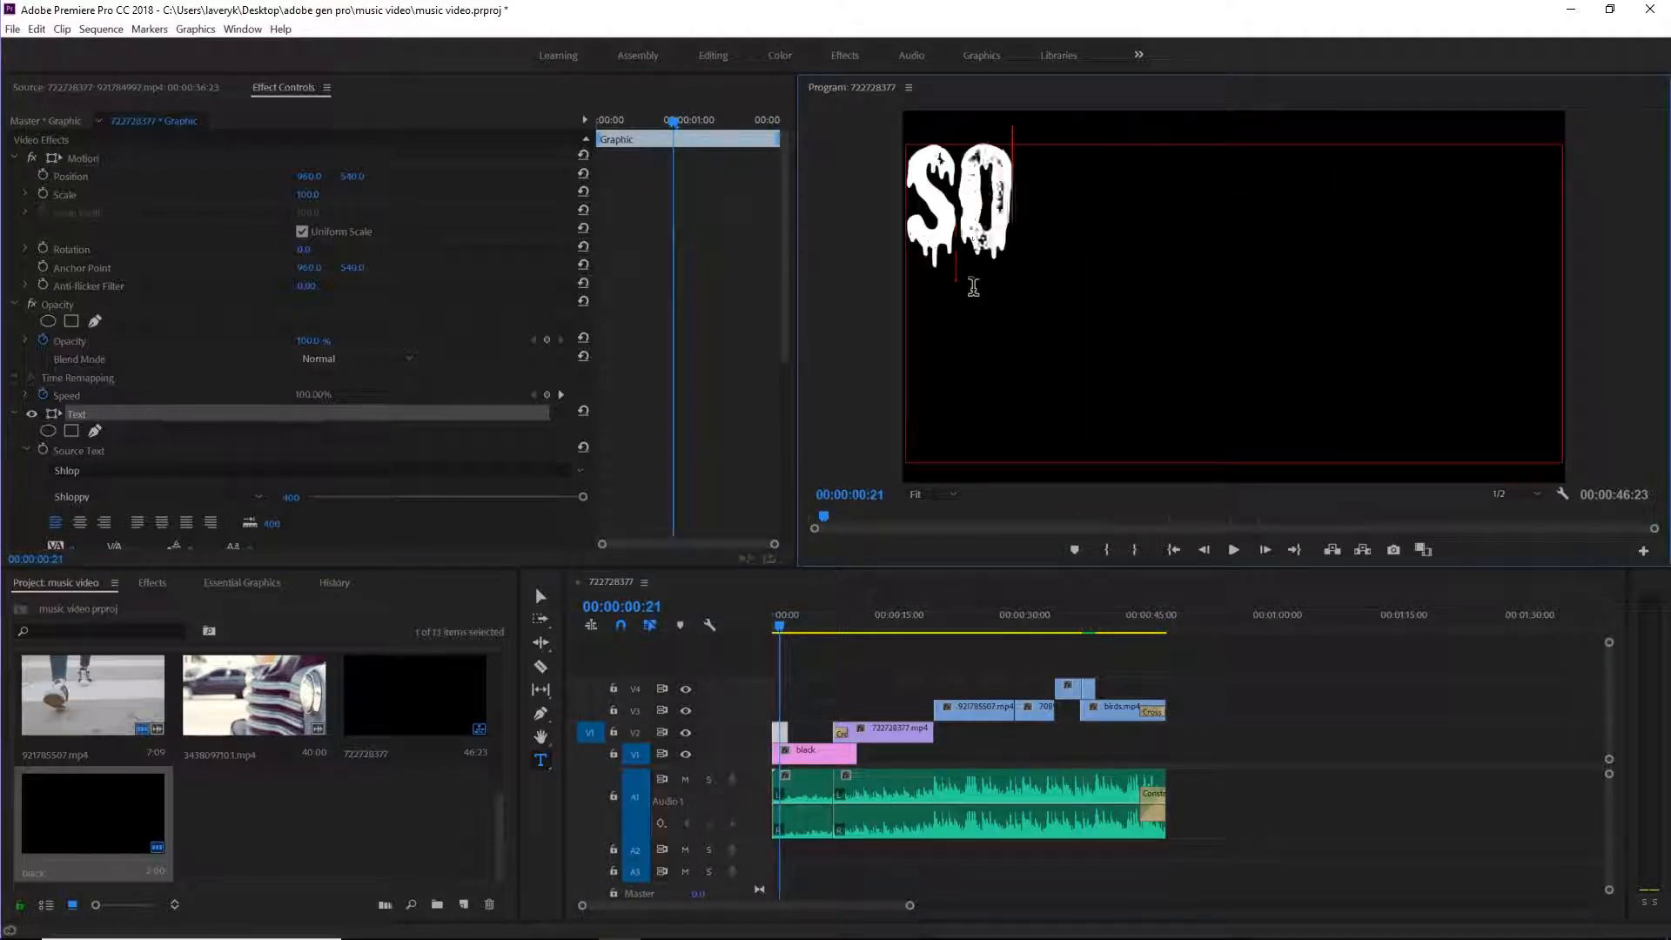
{"action": "key", "text": "ctrl+a"}
{"action": "left_click", "coordinate": [290, 462]}
{"action": "type", "text": "800"}
{"action": "key", "text": "Return"}
- Extend the SONG title on V2 to about 00:00:04:07 and play the opening to check its length
{"action": "left_click_drag", "start_coordinate": [780, 628], "coordinate": [808, 628]}
{"action": "left_click", "coordinate": [778, 625]}
{"action": "key", "text": "space"}
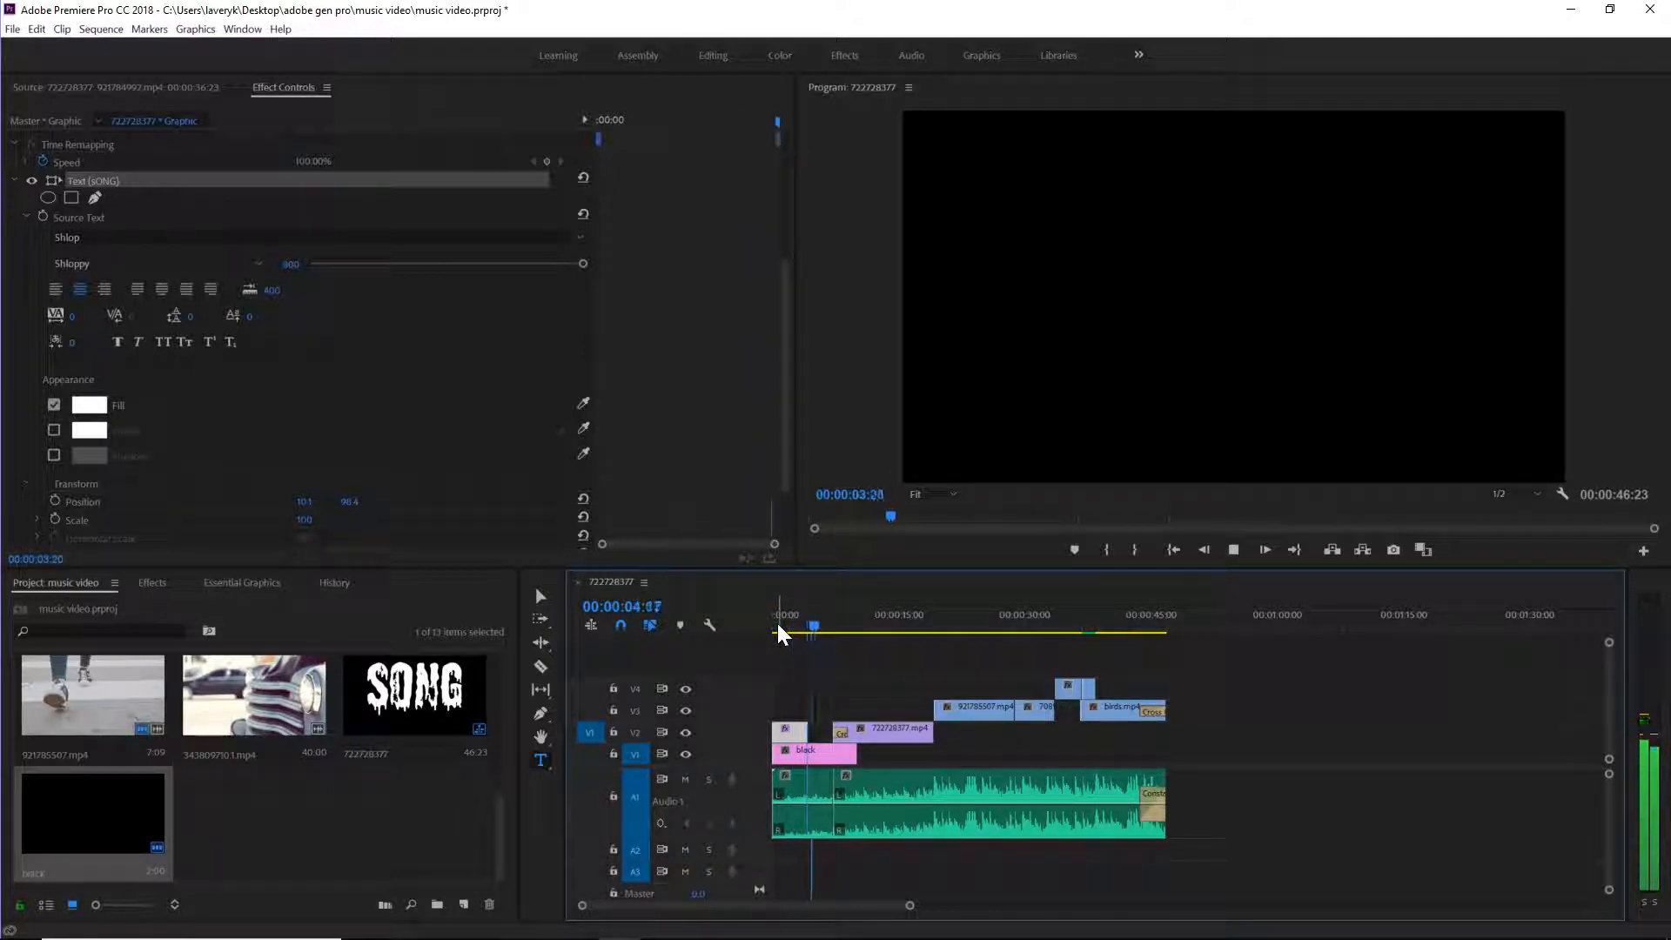
{"action": "key", "text": "space"}
{"action": "left_click_drag", "start_coordinate": [801, 625], "coordinate": [812, 632]}
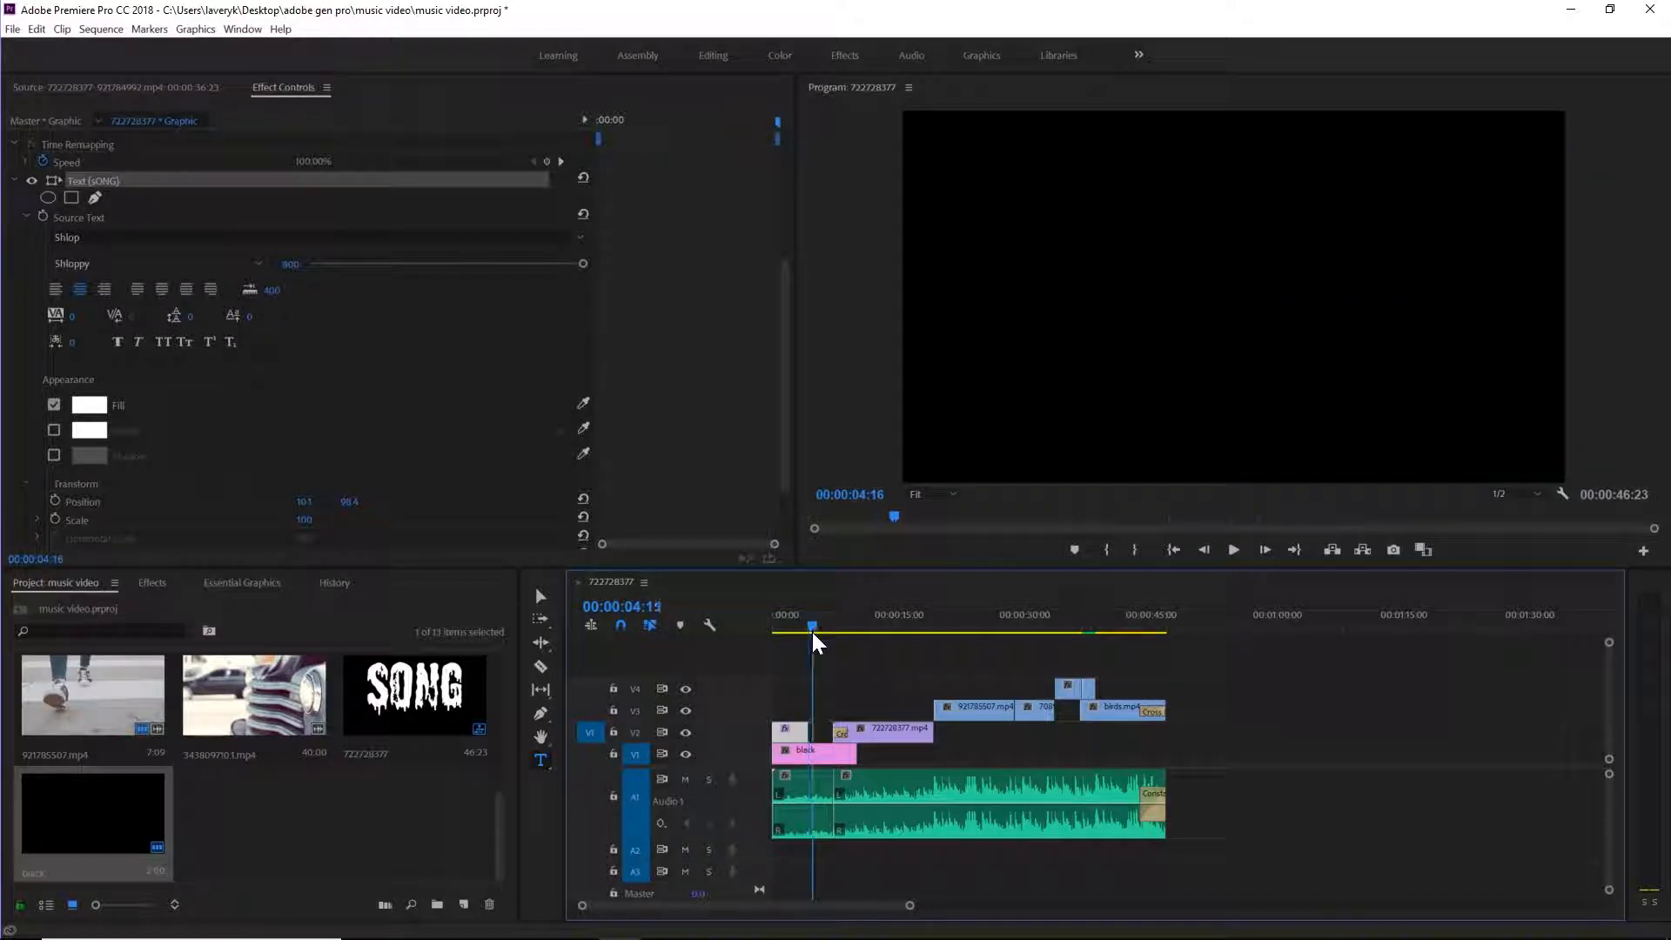
- Play on from 00:00:04:07 and extend the SONG title on V2 to just past 00:00:05:00
{"action": "left_click_drag", "start_coordinate": [908, 906], "coordinate": [792, 921]}
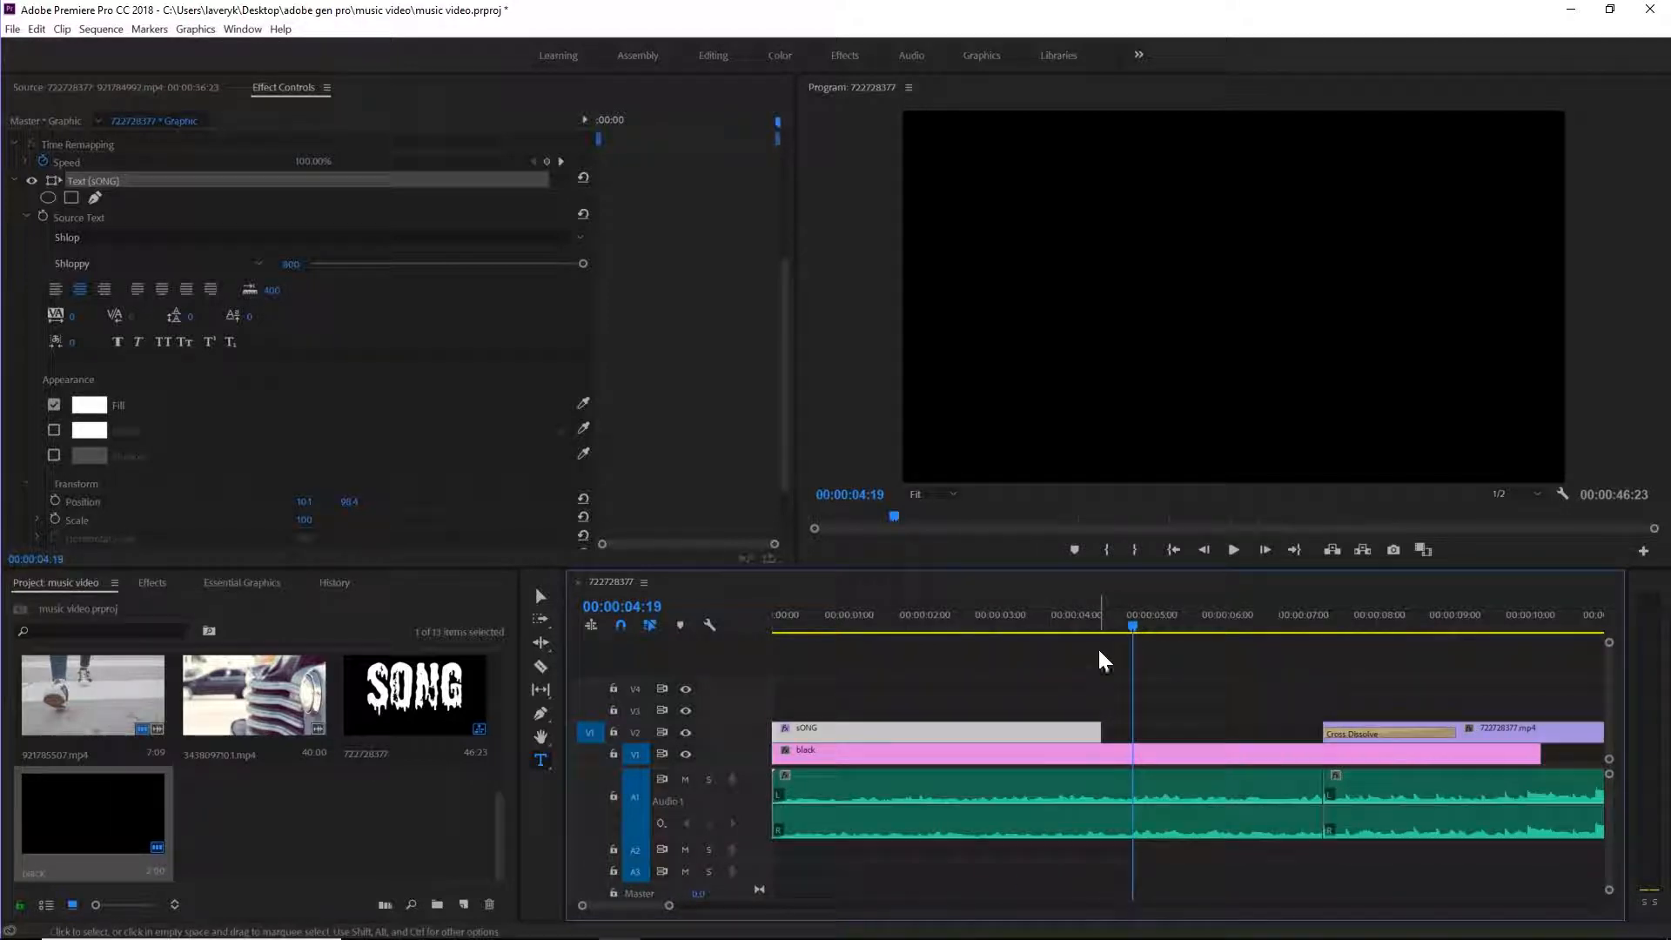
{"action": "left_click", "coordinate": [1099, 624]}
{"action": "key", "text": "space"}
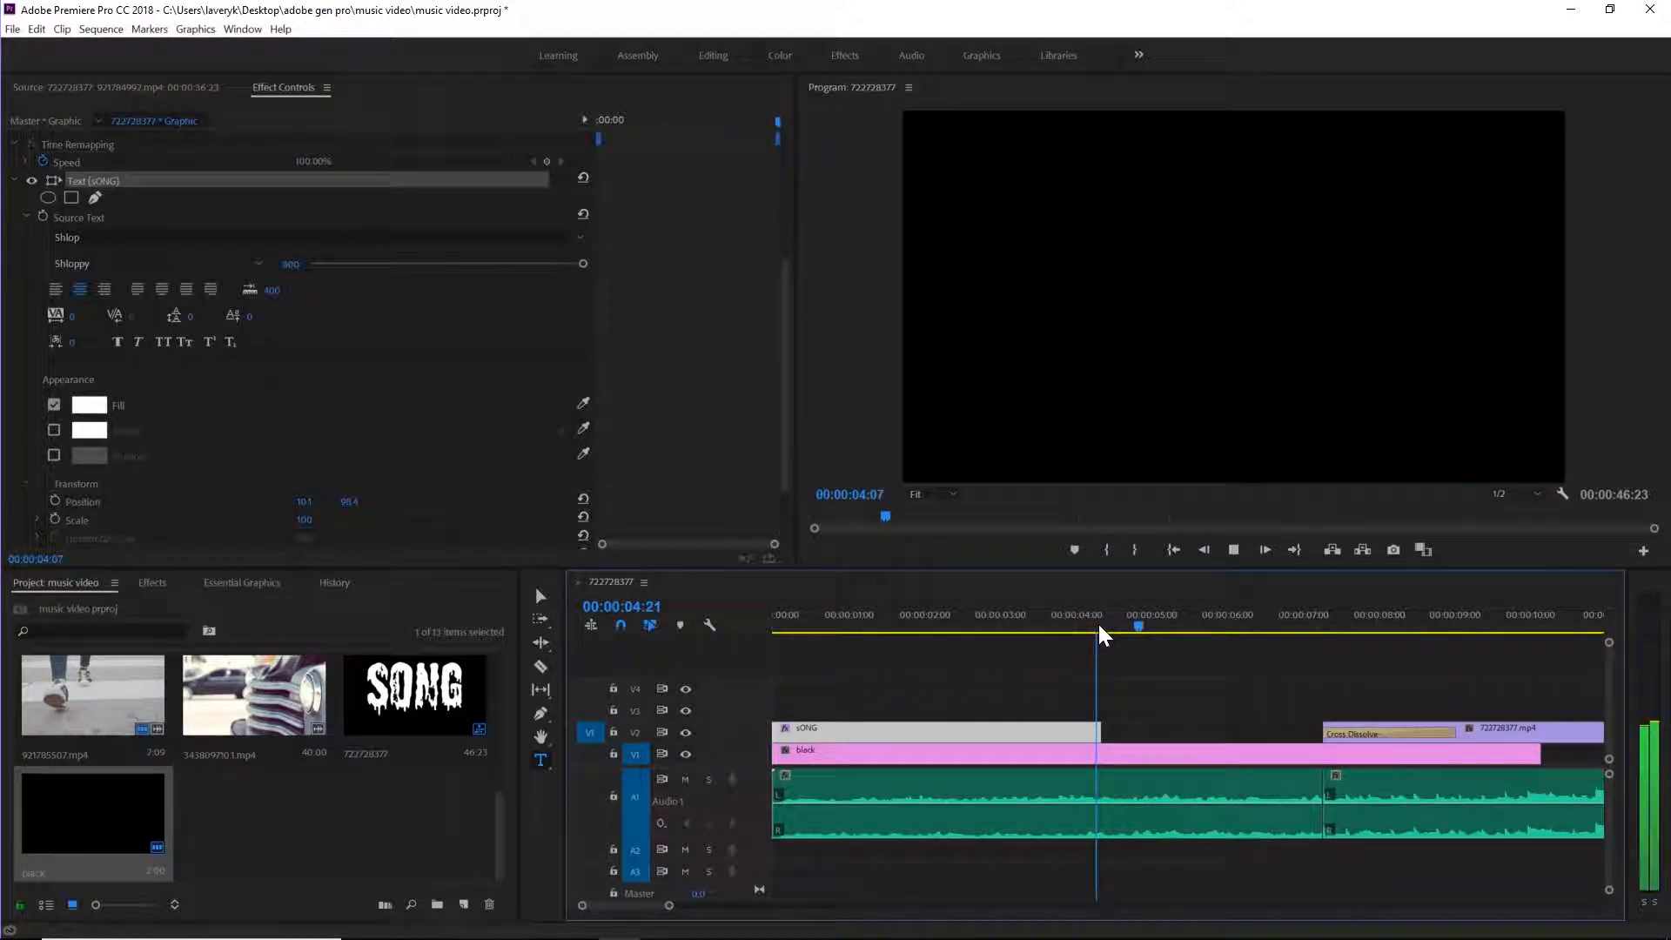
{"action": "left_click_drag", "start_coordinate": [1162, 630], "coordinate": [1168, 624]}
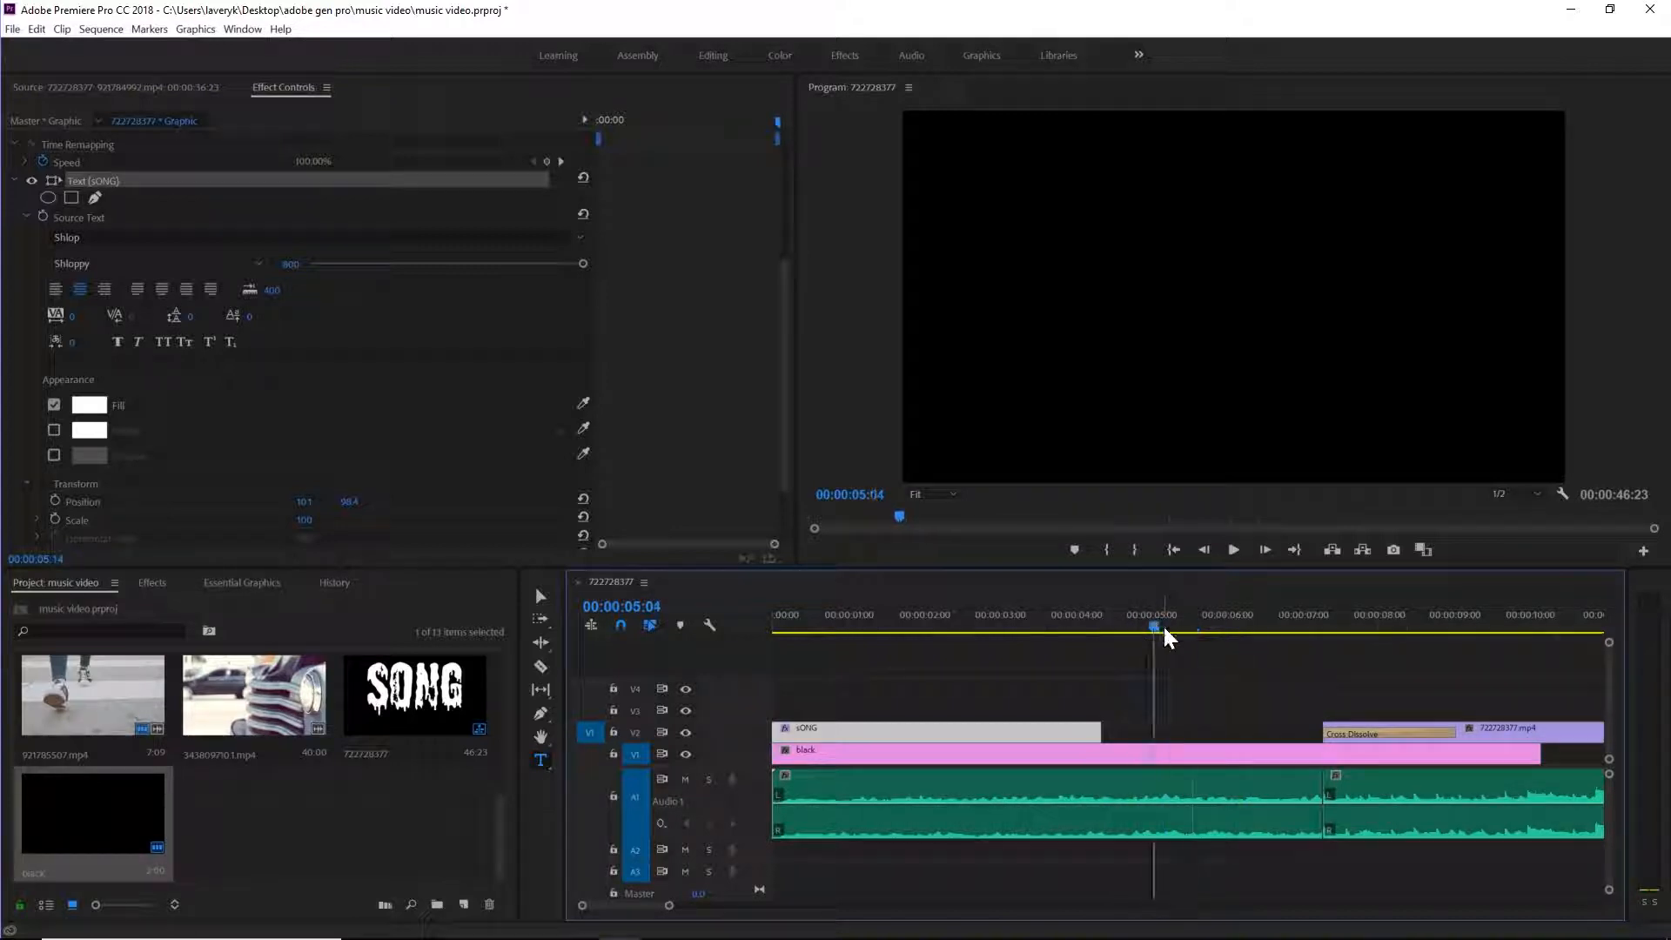
{"action": "left_click_drag", "start_coordinate": [1102, 731], "coordinate": [1166, 732]}
- Play the sequence from 00:00:02:17 through the title into the dissolve of 722728377.mp4
{"action": "left_click", "coordinate": [976, 620]}
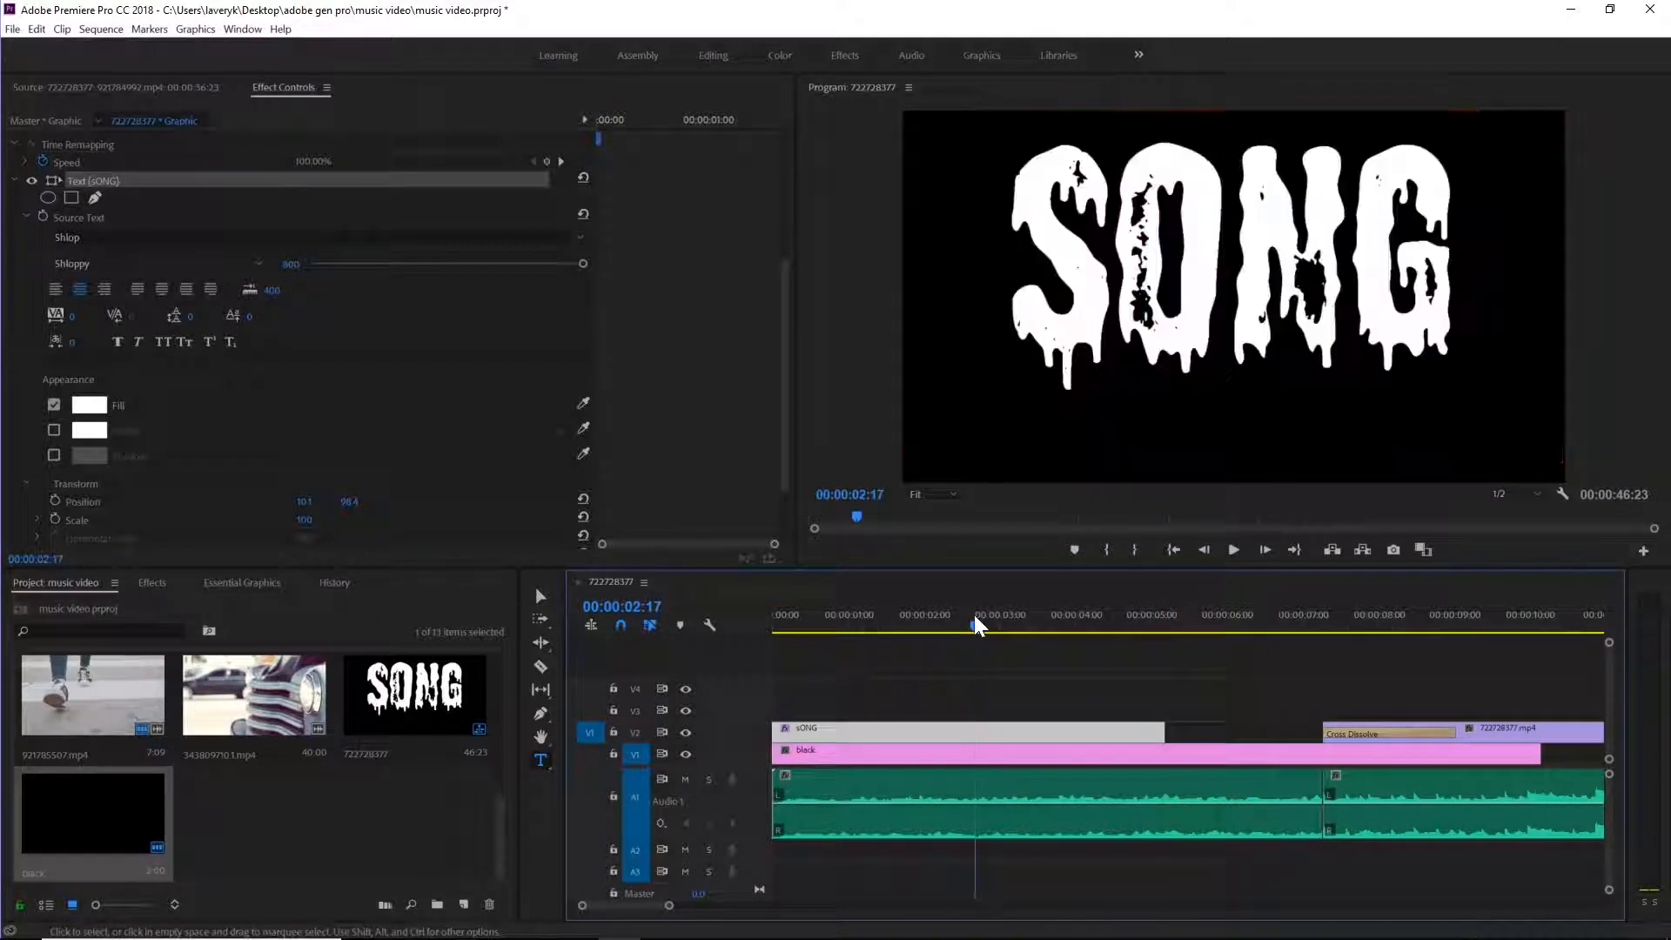
{"action": "key", "text": "space"}
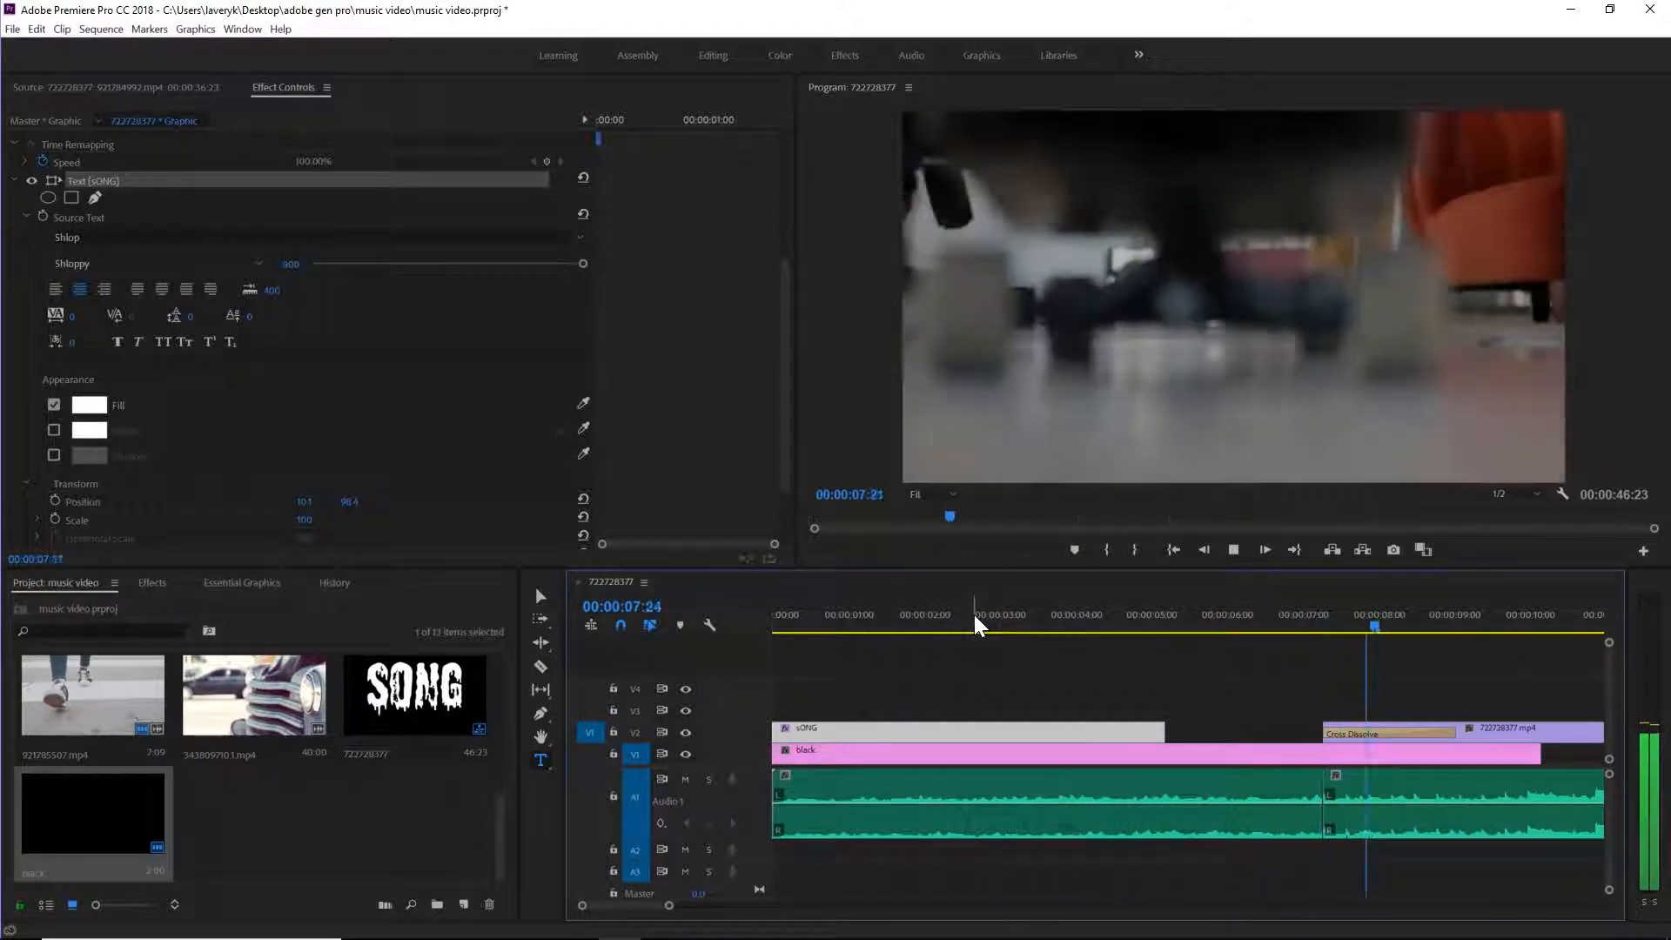
{"action": "key", "text": "space"}
- Create an adjustment layer and place it on V5 so that it spans the whole sequence
{"action": "left_click_drag", "start_coordinate": [669, 905], "coordinate": [829, 891]}
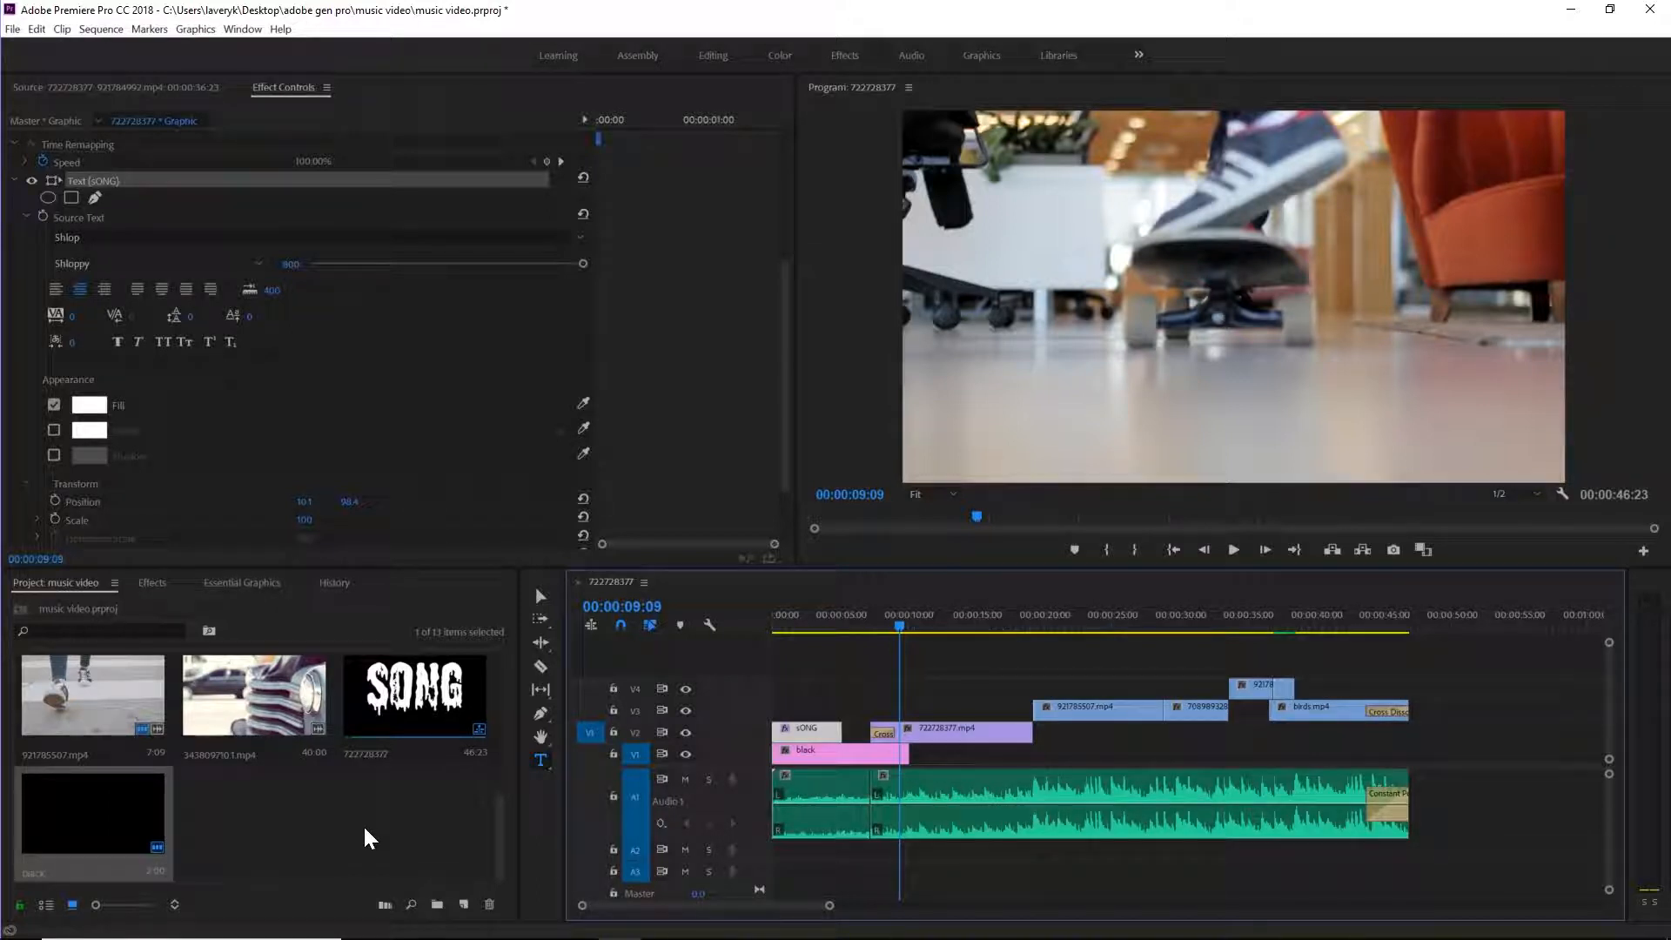
{"action": "left_click", "coordinate": [464, 905]}
{"action": "left_click", "coordinate": [492, 748]}
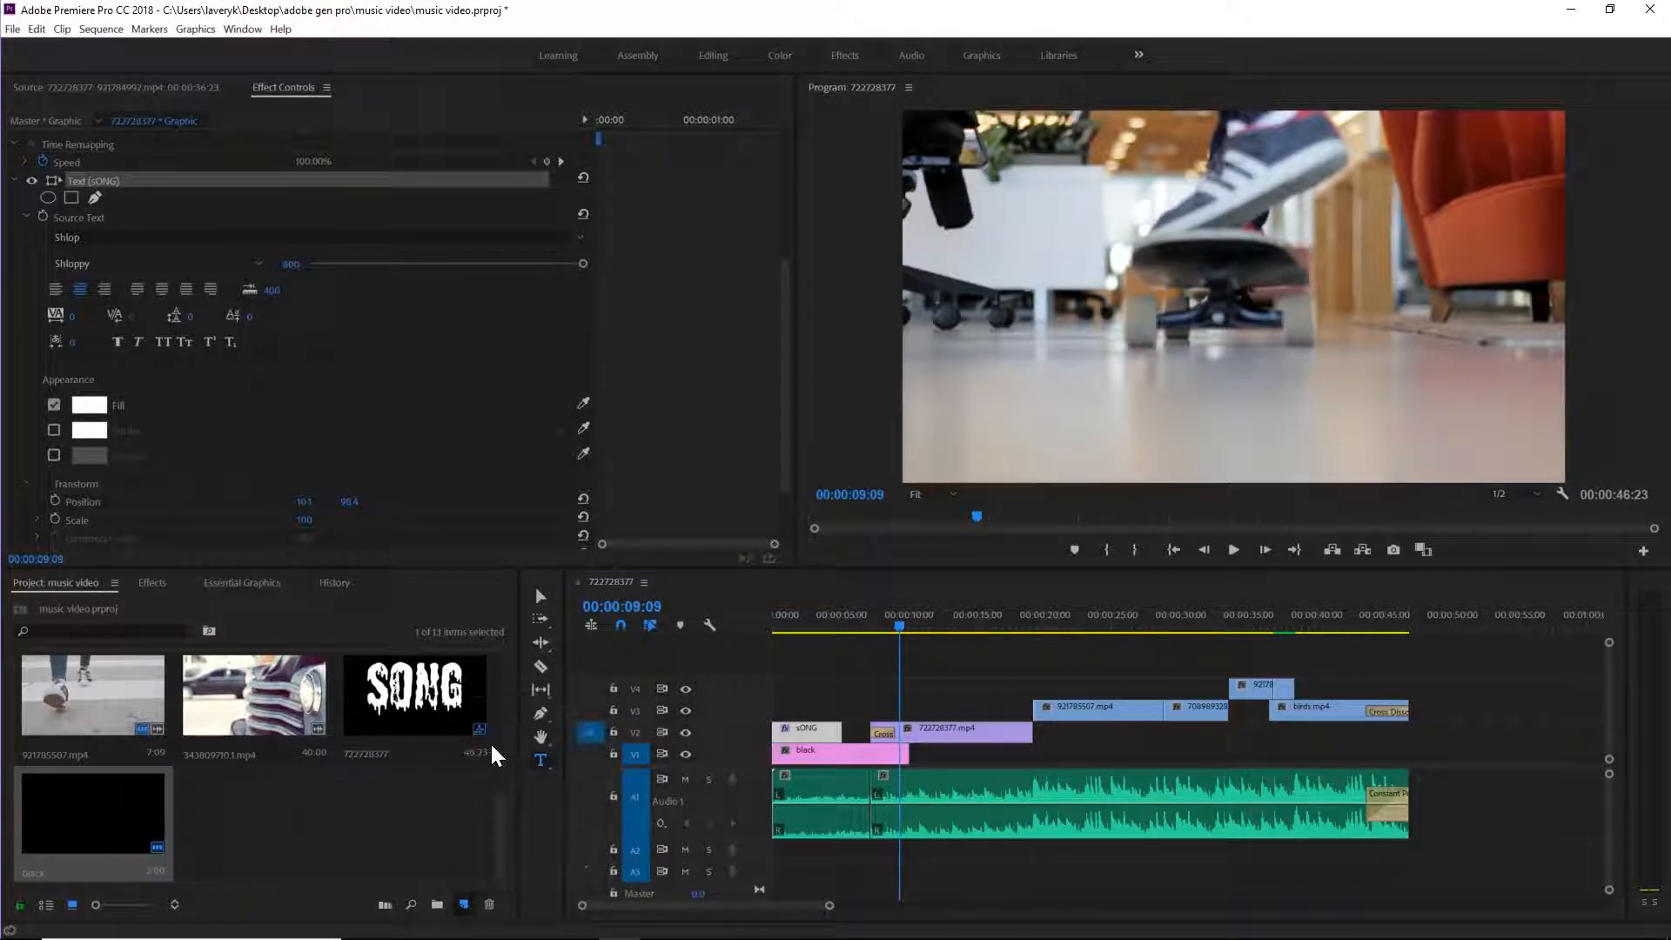
{"action": "left_click", "coordinate": [842, 532]}
{"action": "left_click_drag", "start_coordinate": [204, 812], "coordinate": [788, 667]}
{"action": "left_click_drag", "start_coordinate": [800, 667], "coordinate": [948, 618]}
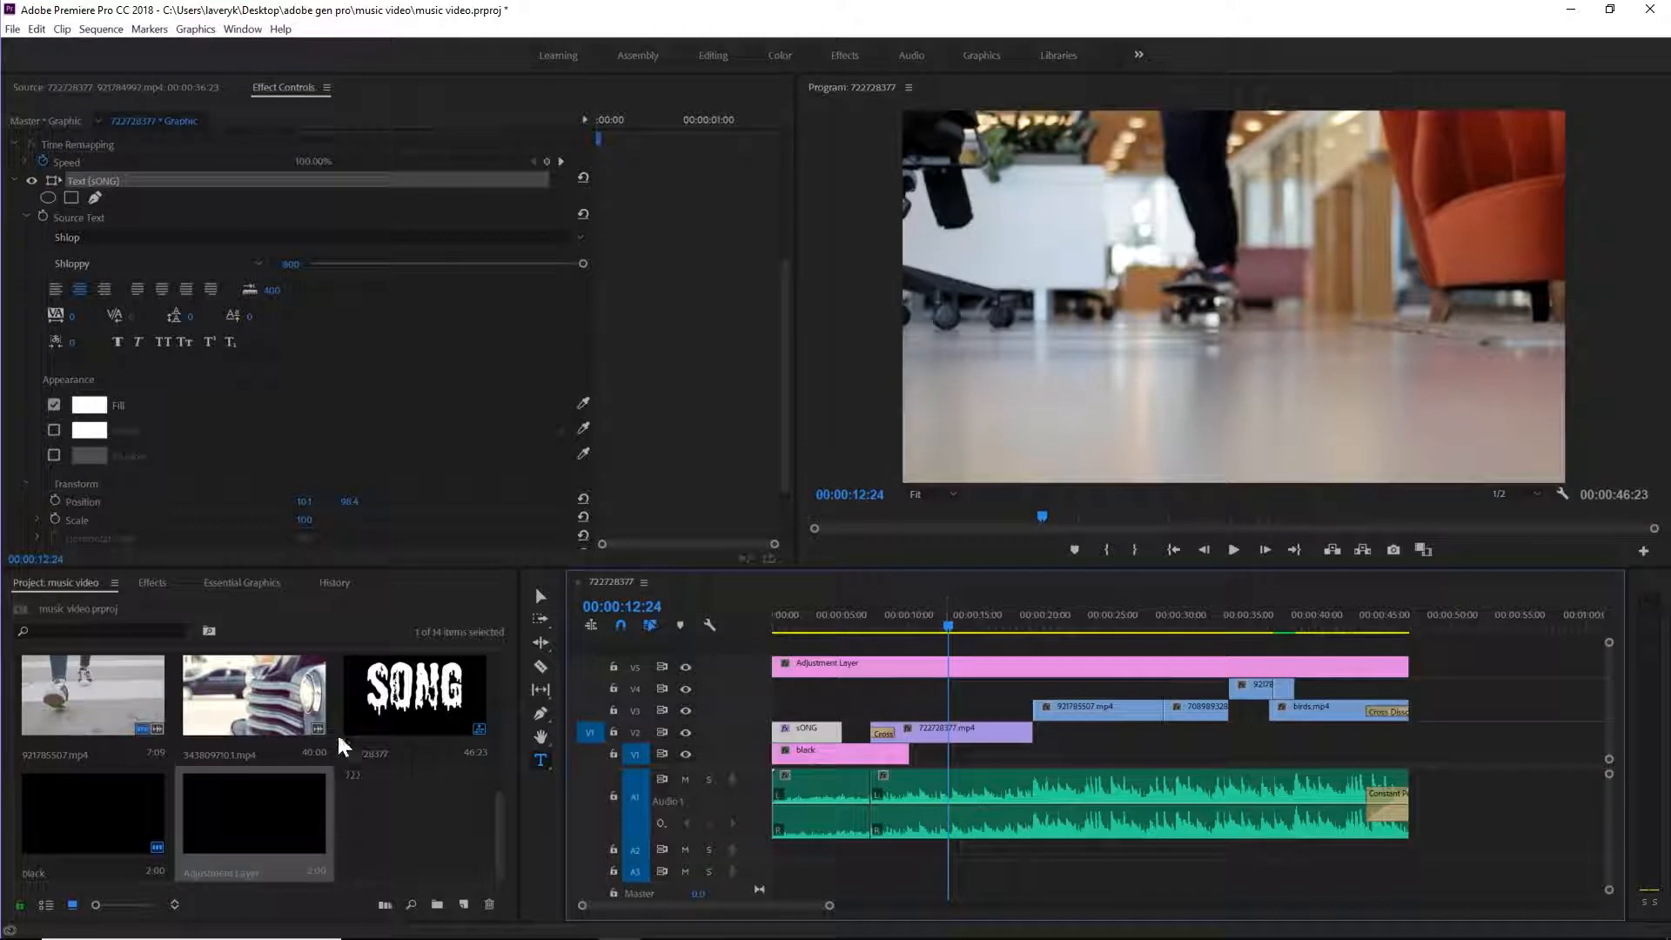
- Find the Black & White video effect and apply it to the adjustment layer on V5
{"action": "left_click", "coordinate": [357, 801]}
{"action": "left_click", "coordinate": [887, 667]}
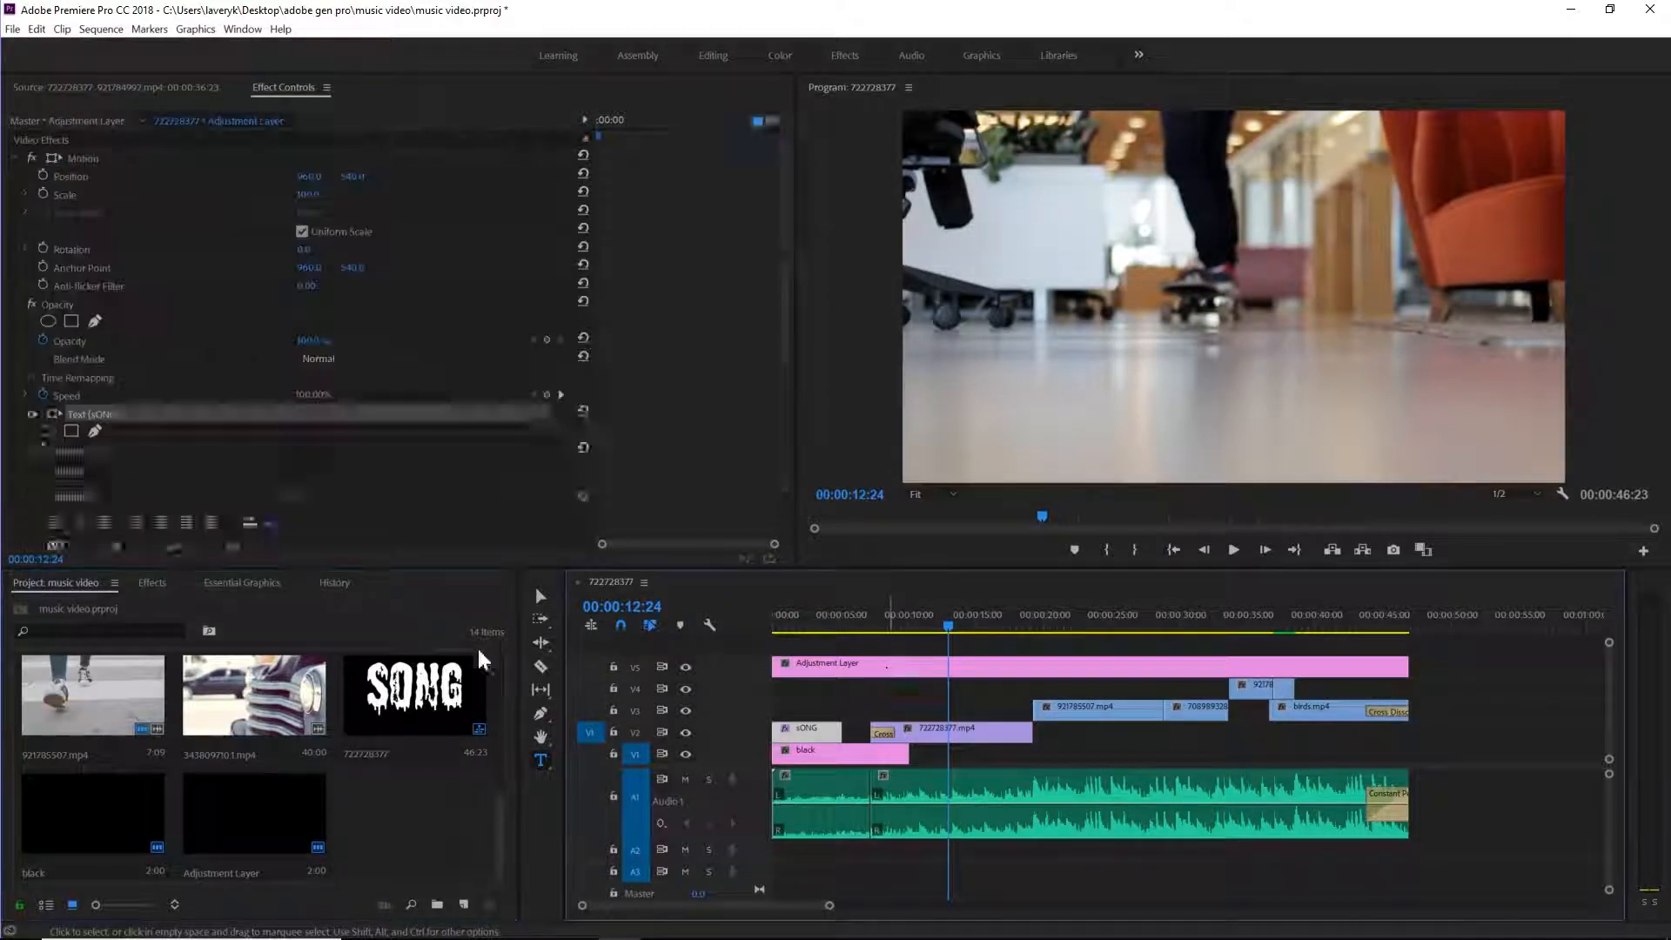
{"action": "left_click", "coordinate": [155, 582]}
{"action": "left_click", "coordinate": [100, 605]}
{"action": "type", "text": "blac"}
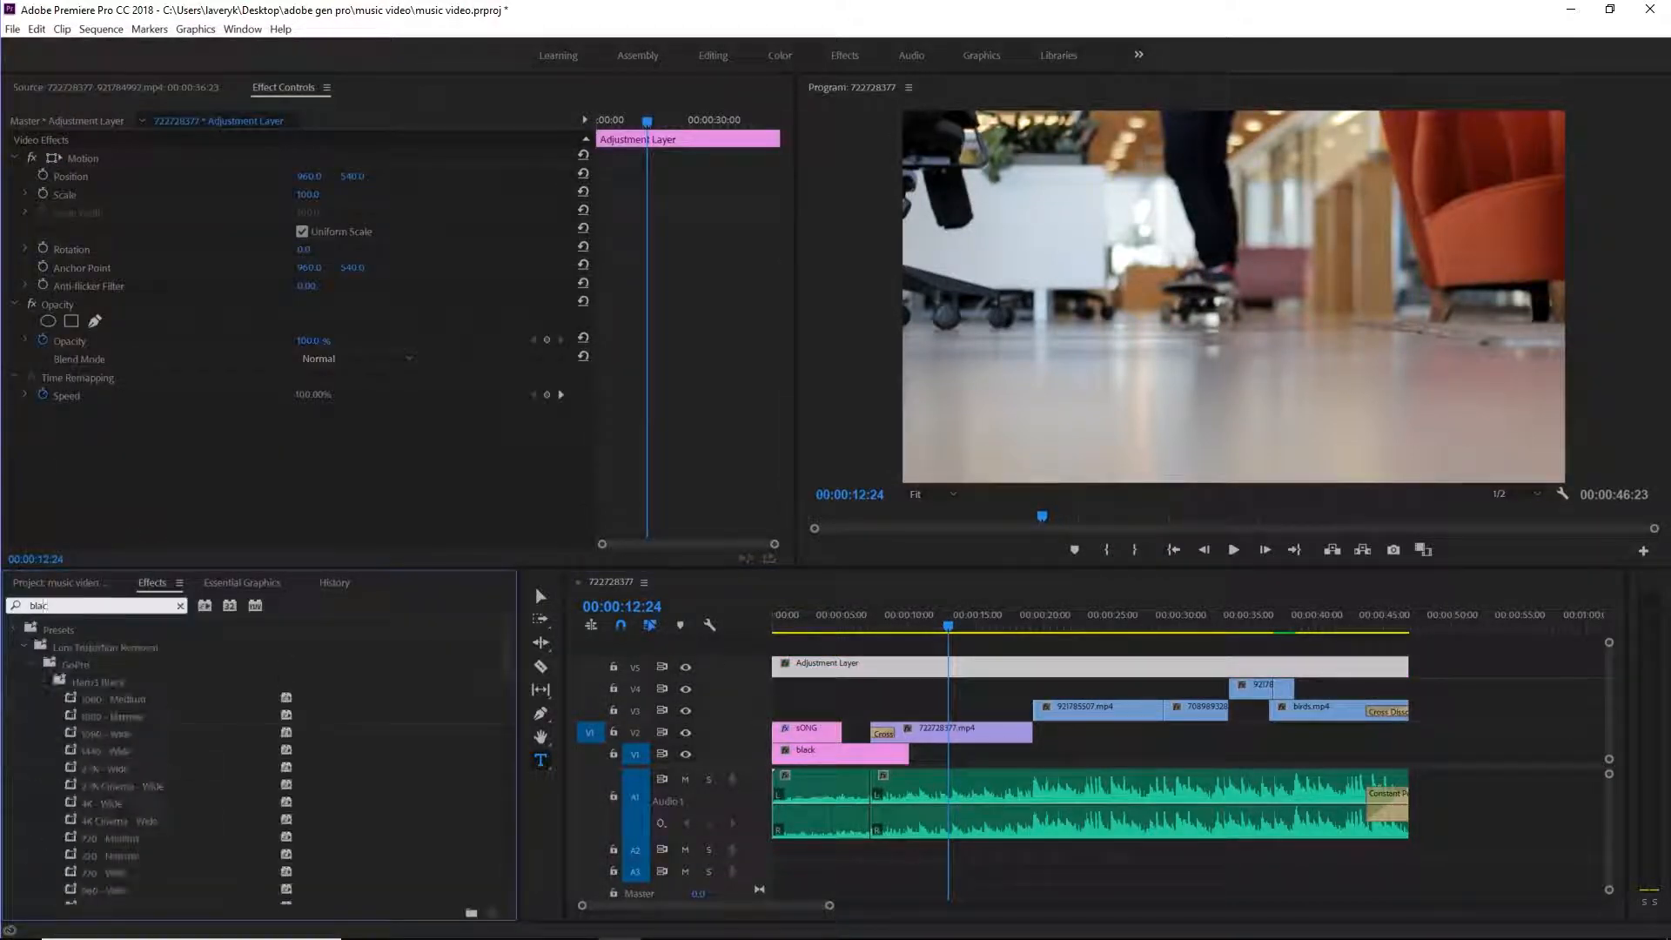
{"action": "type", "text": "k and whi"}
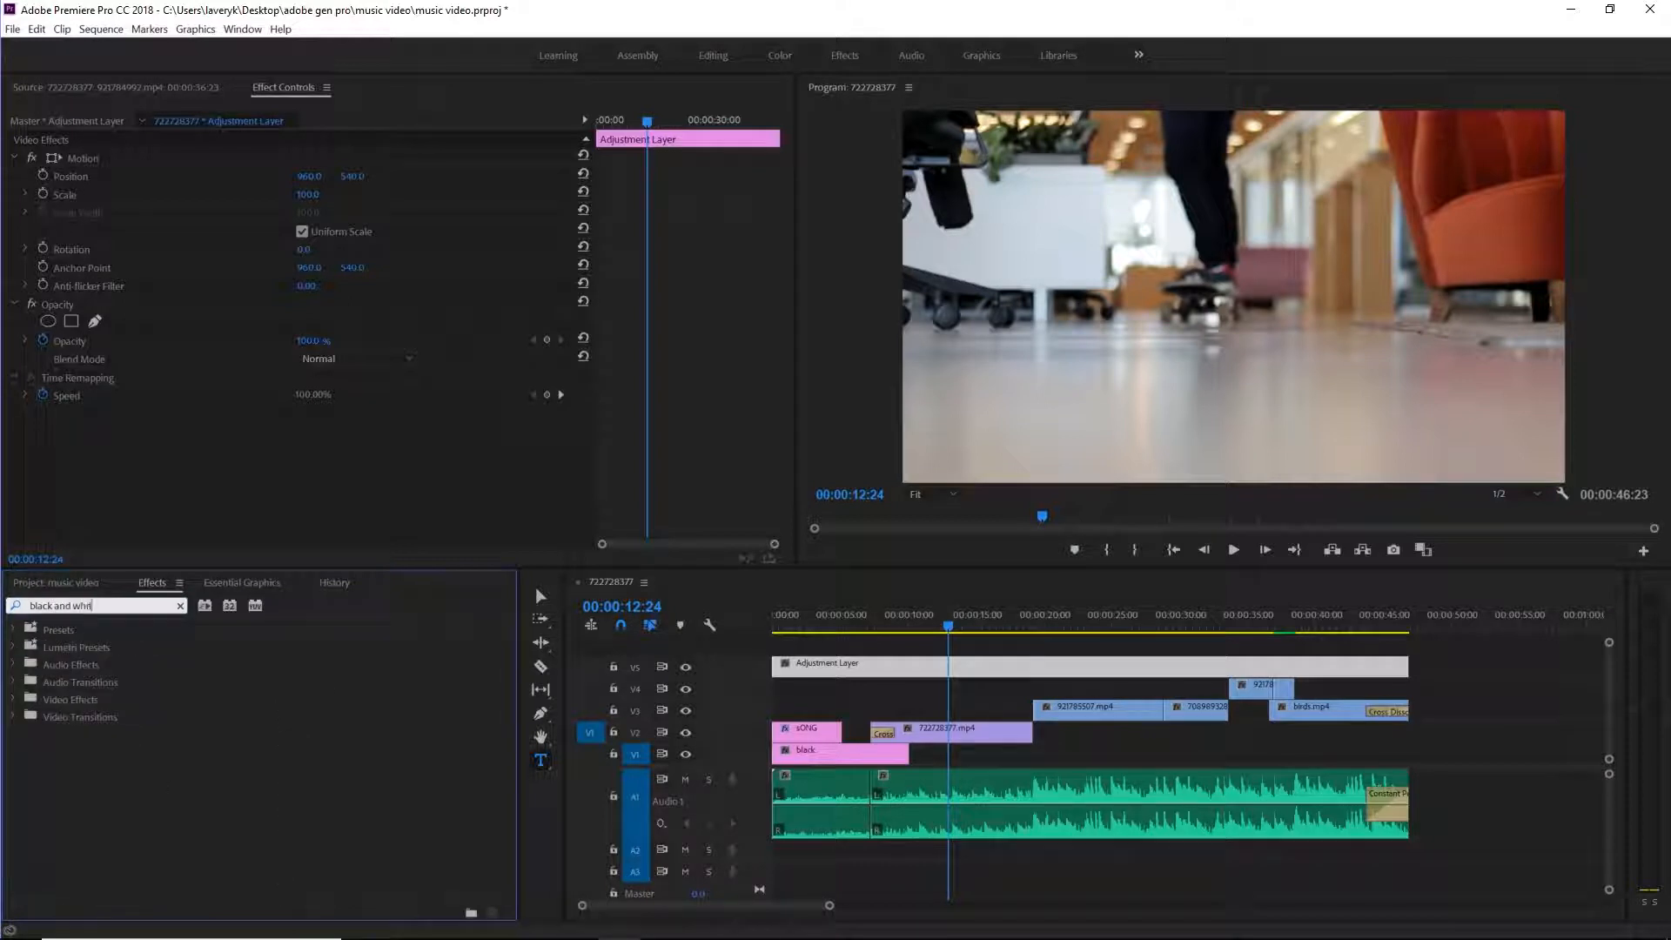
{"action": "key", "text": "BackSpace"}
{"action": "key", "text": "BackSpace"}
{"action": "key", "text": "BackSpace"}
{"action": "key", "text": "BackSpace"}
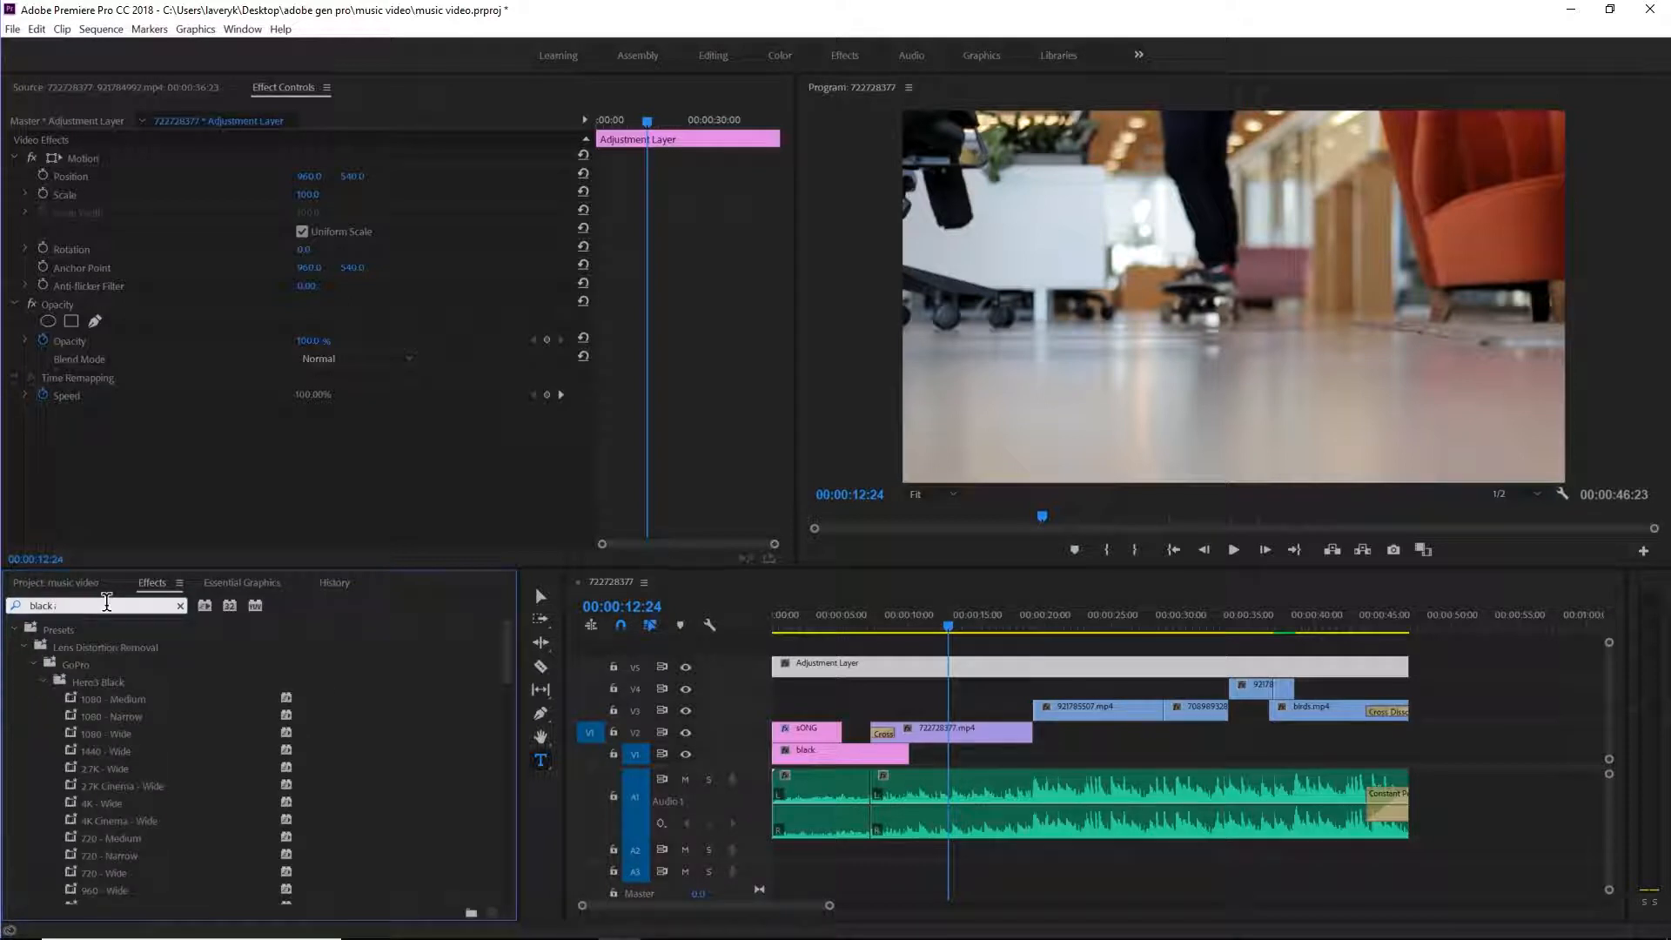
{"action": "type", "text": "&"}
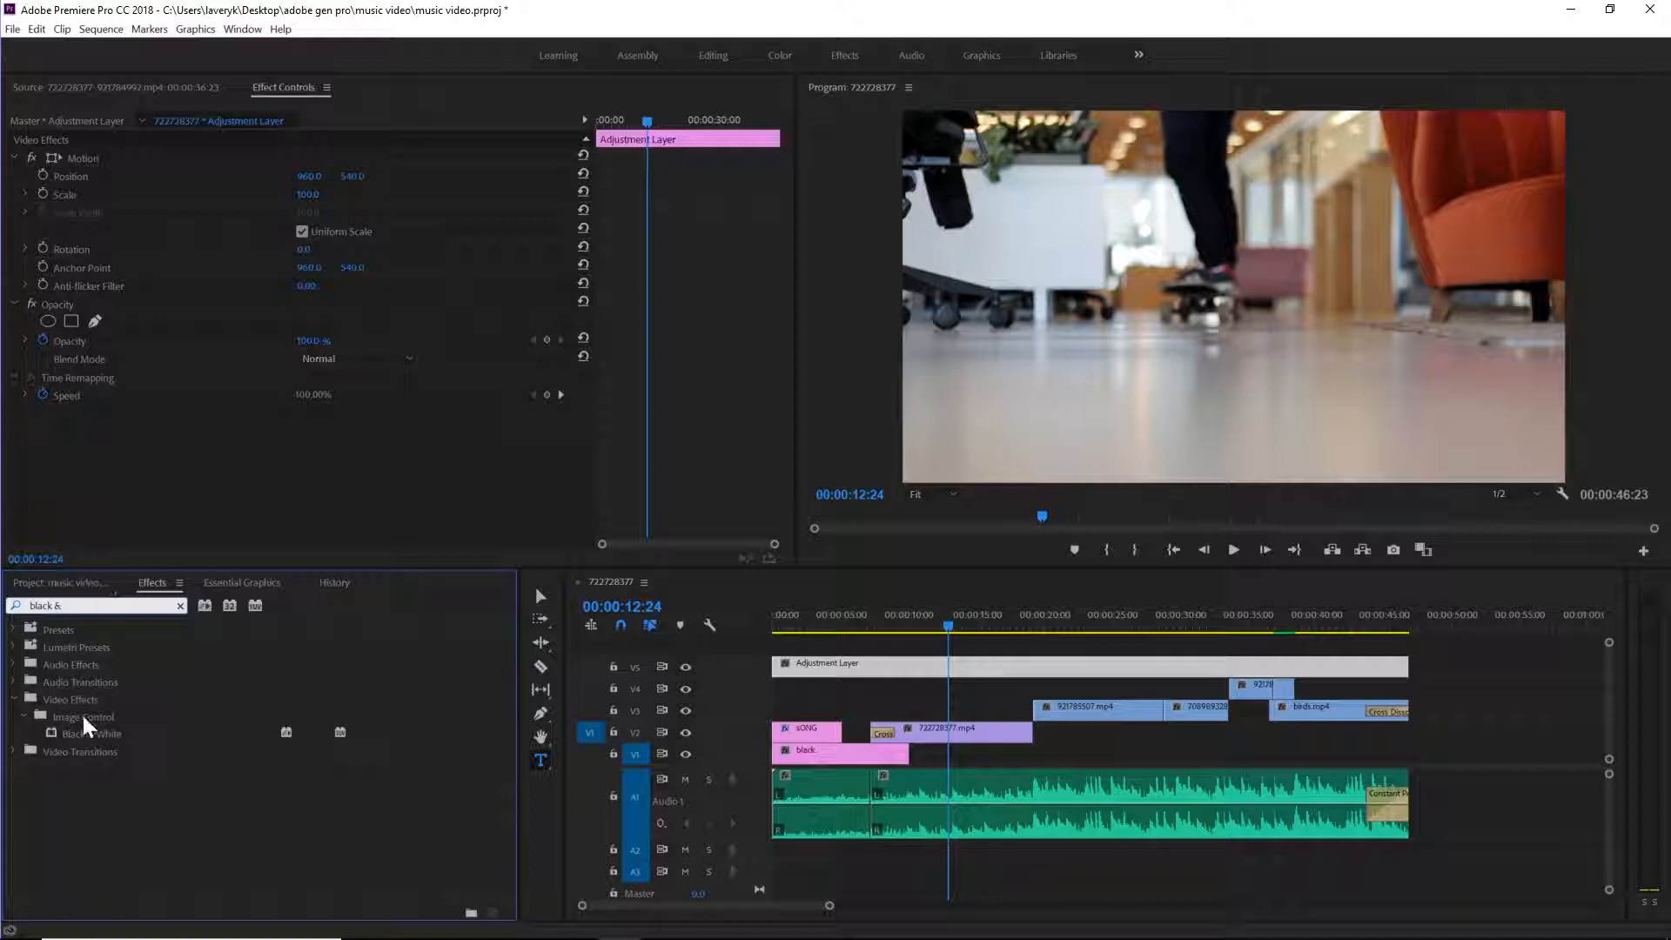
{"action": "left_click", "coordinate": [59, 737]}
{"action": "left_click_drag", "start_coordinate": [66, 733], "coordinate": [942, 663]}
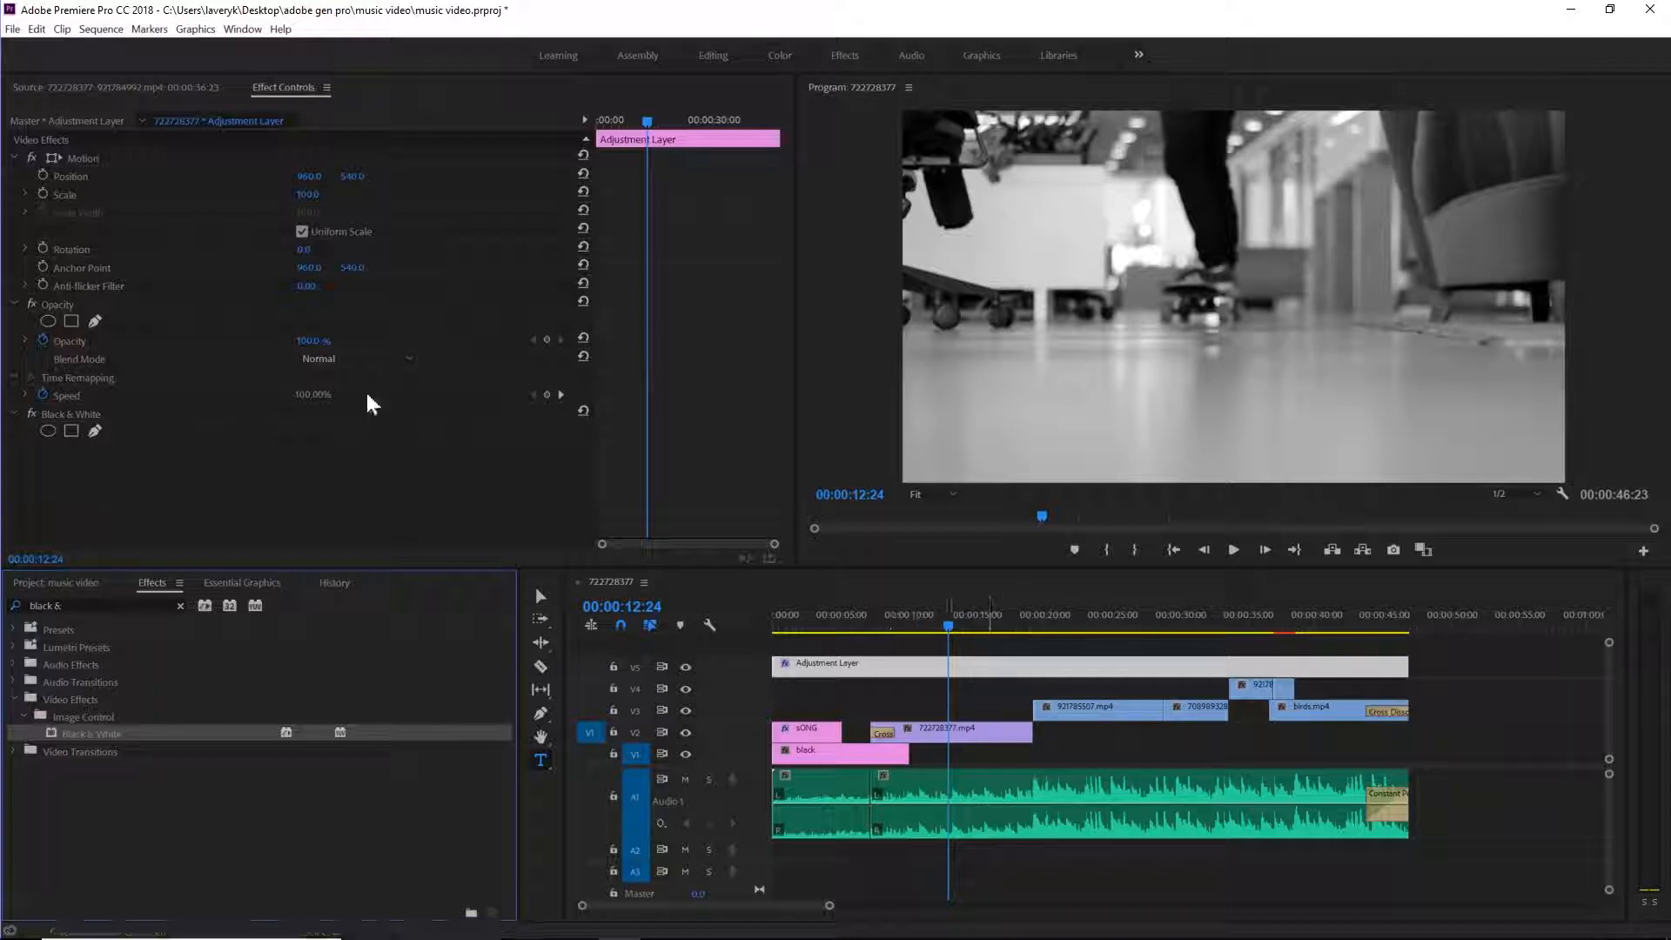
- Set the adjustment layer's blend mode to Overlay and compare the frame at 00:00:31:20 with V5 hidden and shown
{"action": "left_click", "coordinate": [317, 357]}
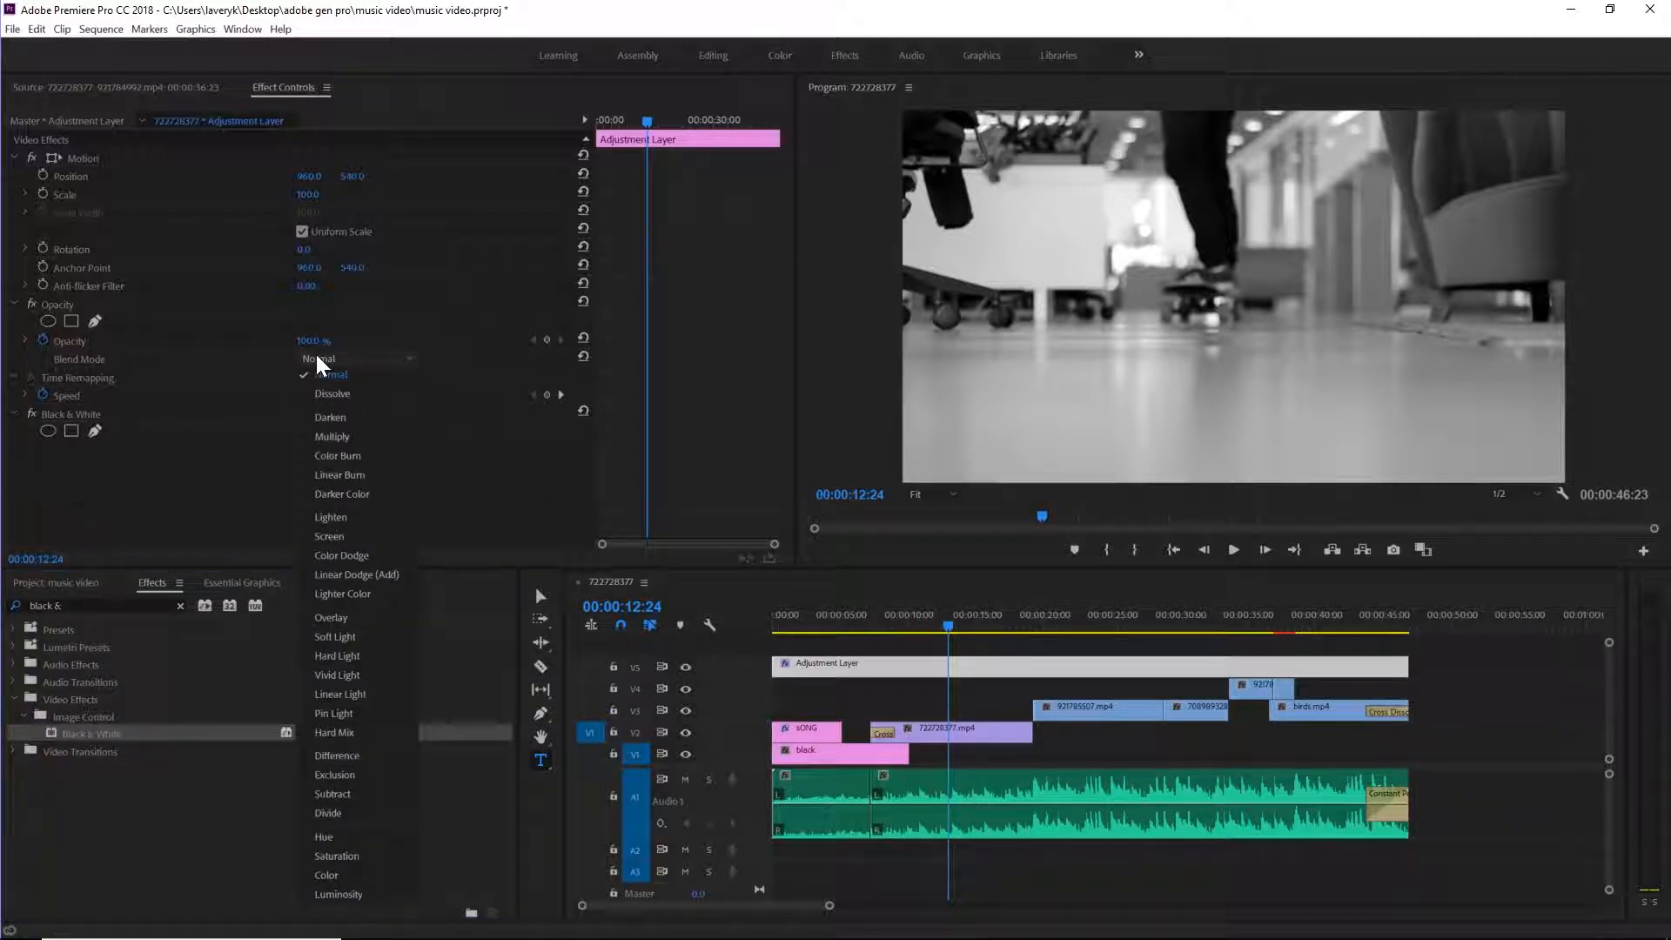
{"action": "left_click", "coordinate": [347, 615]}
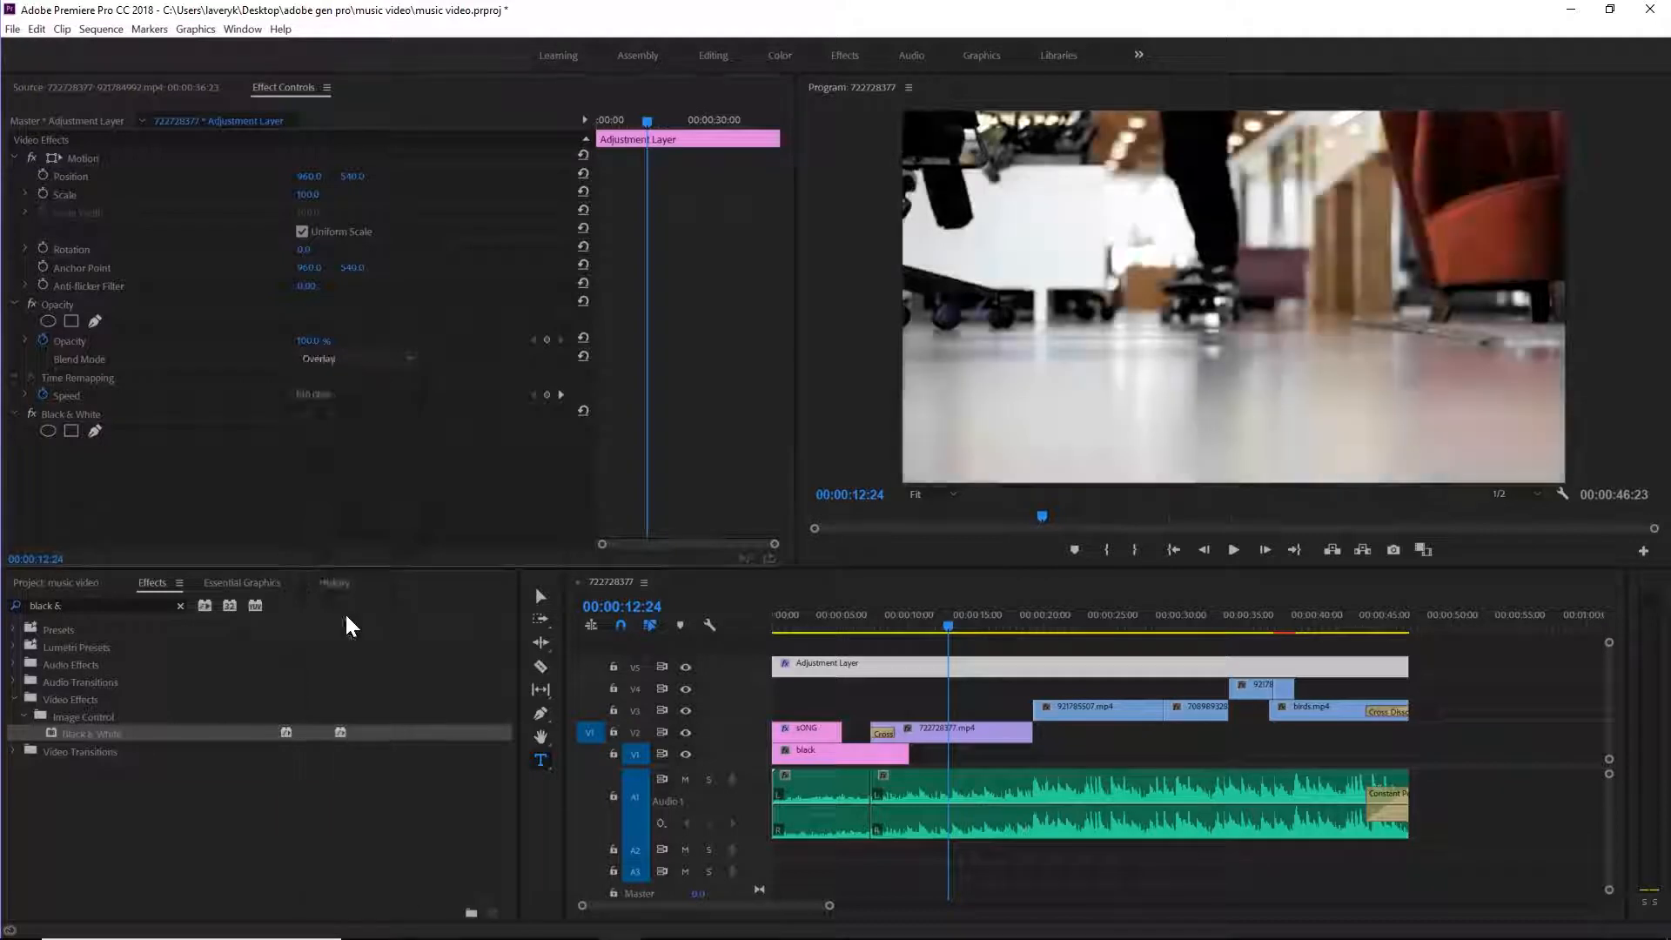
{"action": "left_click_drag", "start_coordinate": [968, 629], "coordinate": [1204, 625]}
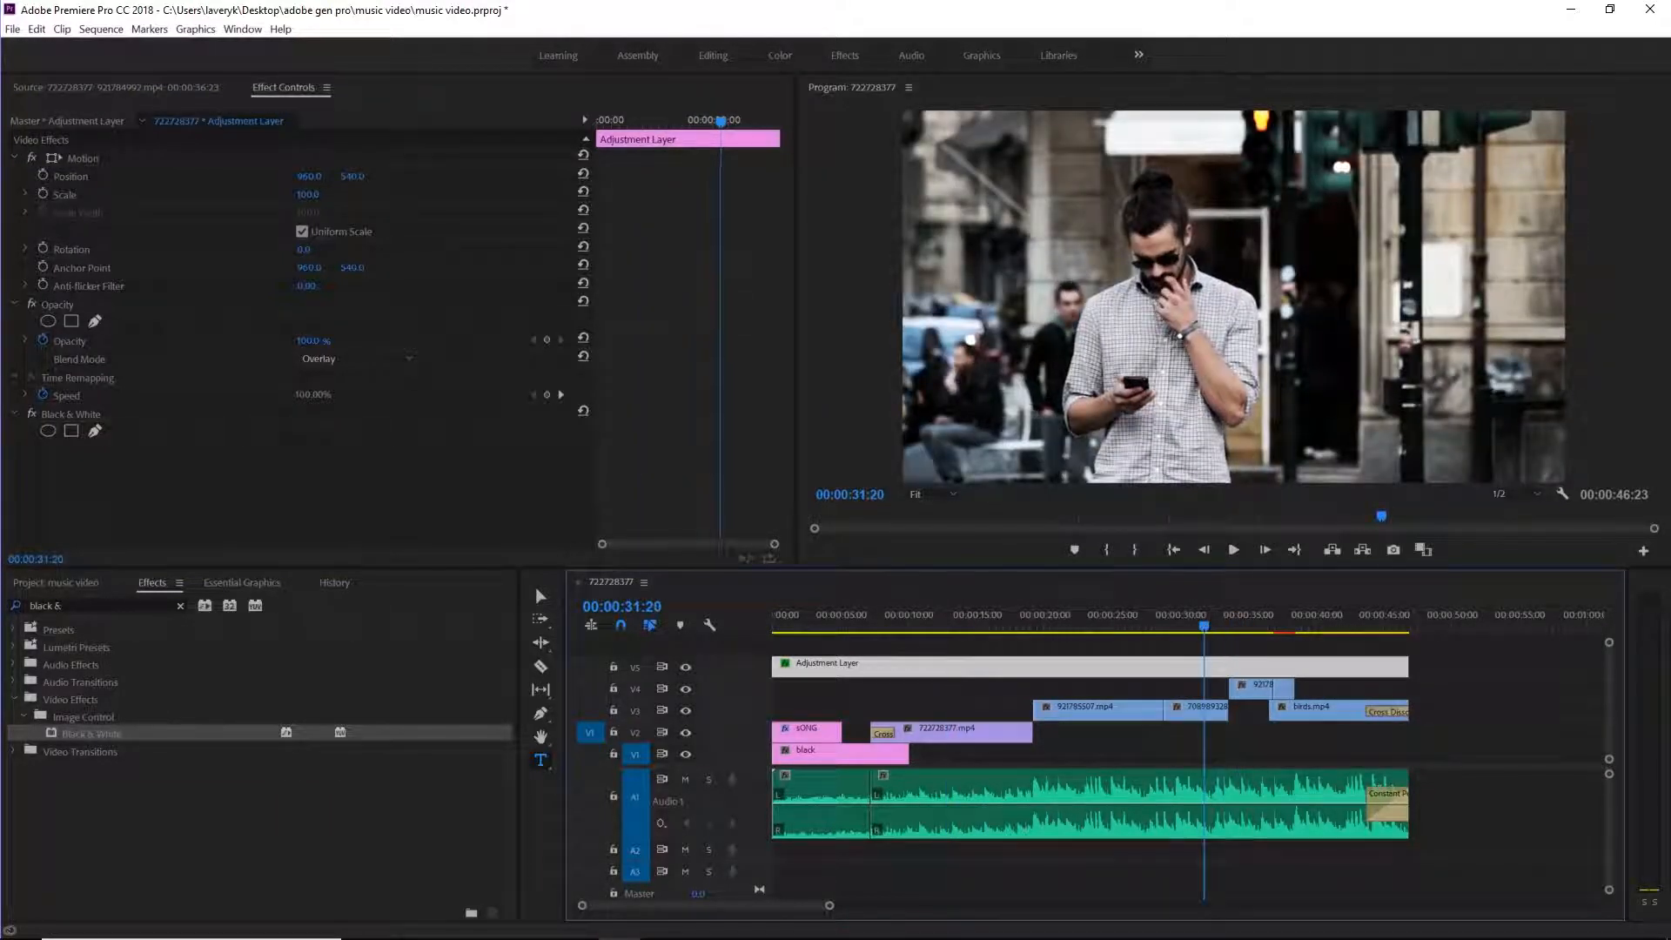
{"action": "left_click", "coordinate": [686, 667]}
{"action": "left_click", "coordinate": [686, 667]}
- Turn off opacity keyframing on the adjustment layer, set its opacity to 85%, and check the frame at 00:00:15:00
{"action": "left_click", "coordinate": [42, 340]}
{"action": "left_click_drag", "start_coordinate": [309, 340], "coordinate": [296, 340]}
{"action": "mouse_move", "coordinate": [977, 626]}
{"action": "left_mouse_down"}
{"action": "mouse_move", "coordinate": [944, 627]}
{"action": "mouse_move", "coordinate": [978, 630]}
{"action": "left_mouse_up"}
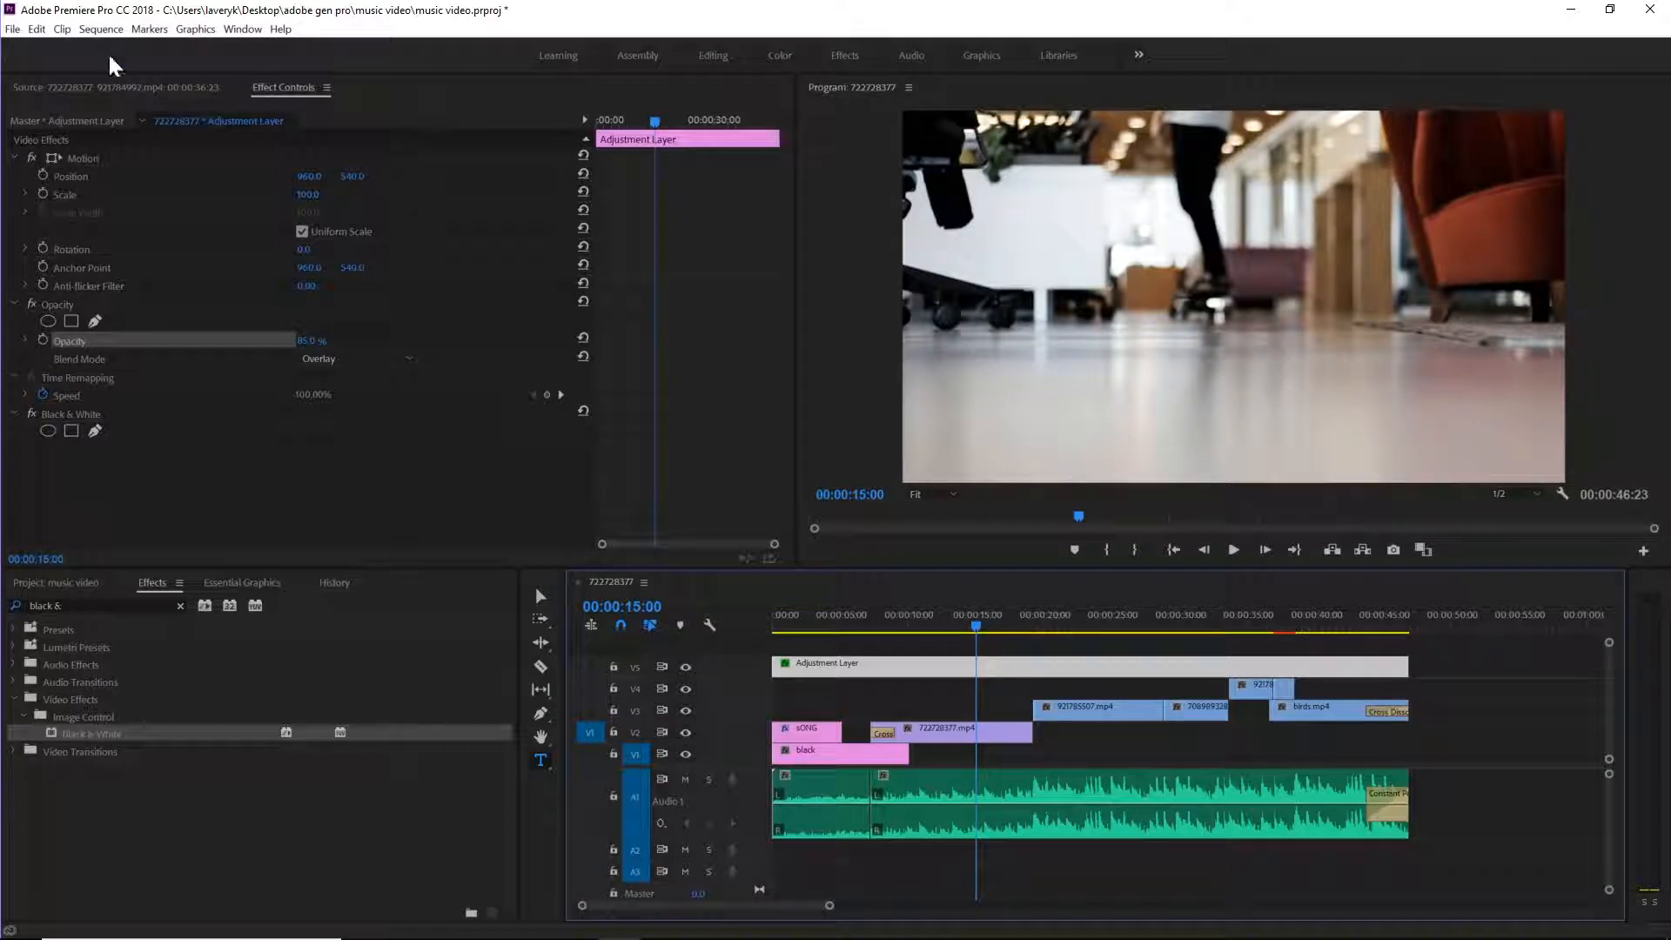
- Open the media export settings for the sequence and choose the Vimeo 1080p HD preset
{"action": "left_click", "coordinate": [14, 31]}
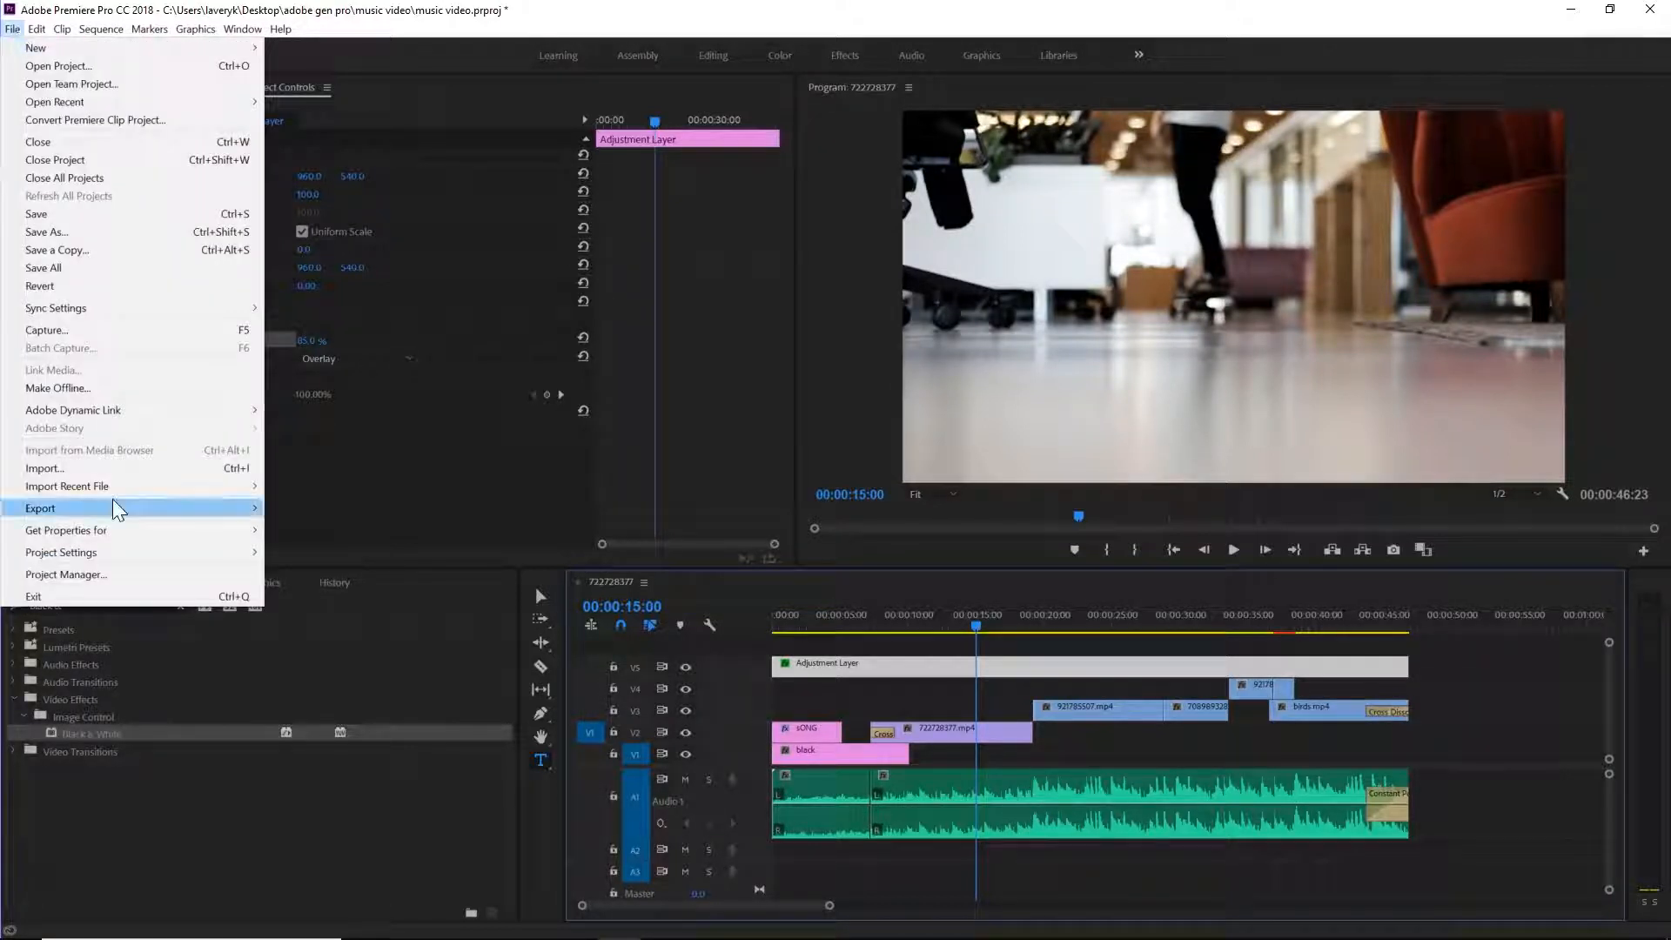
{"action": "mouse_move", "coordinate": [112, 499]}
{"action": "left_click", "coordinate": [305, 512]}
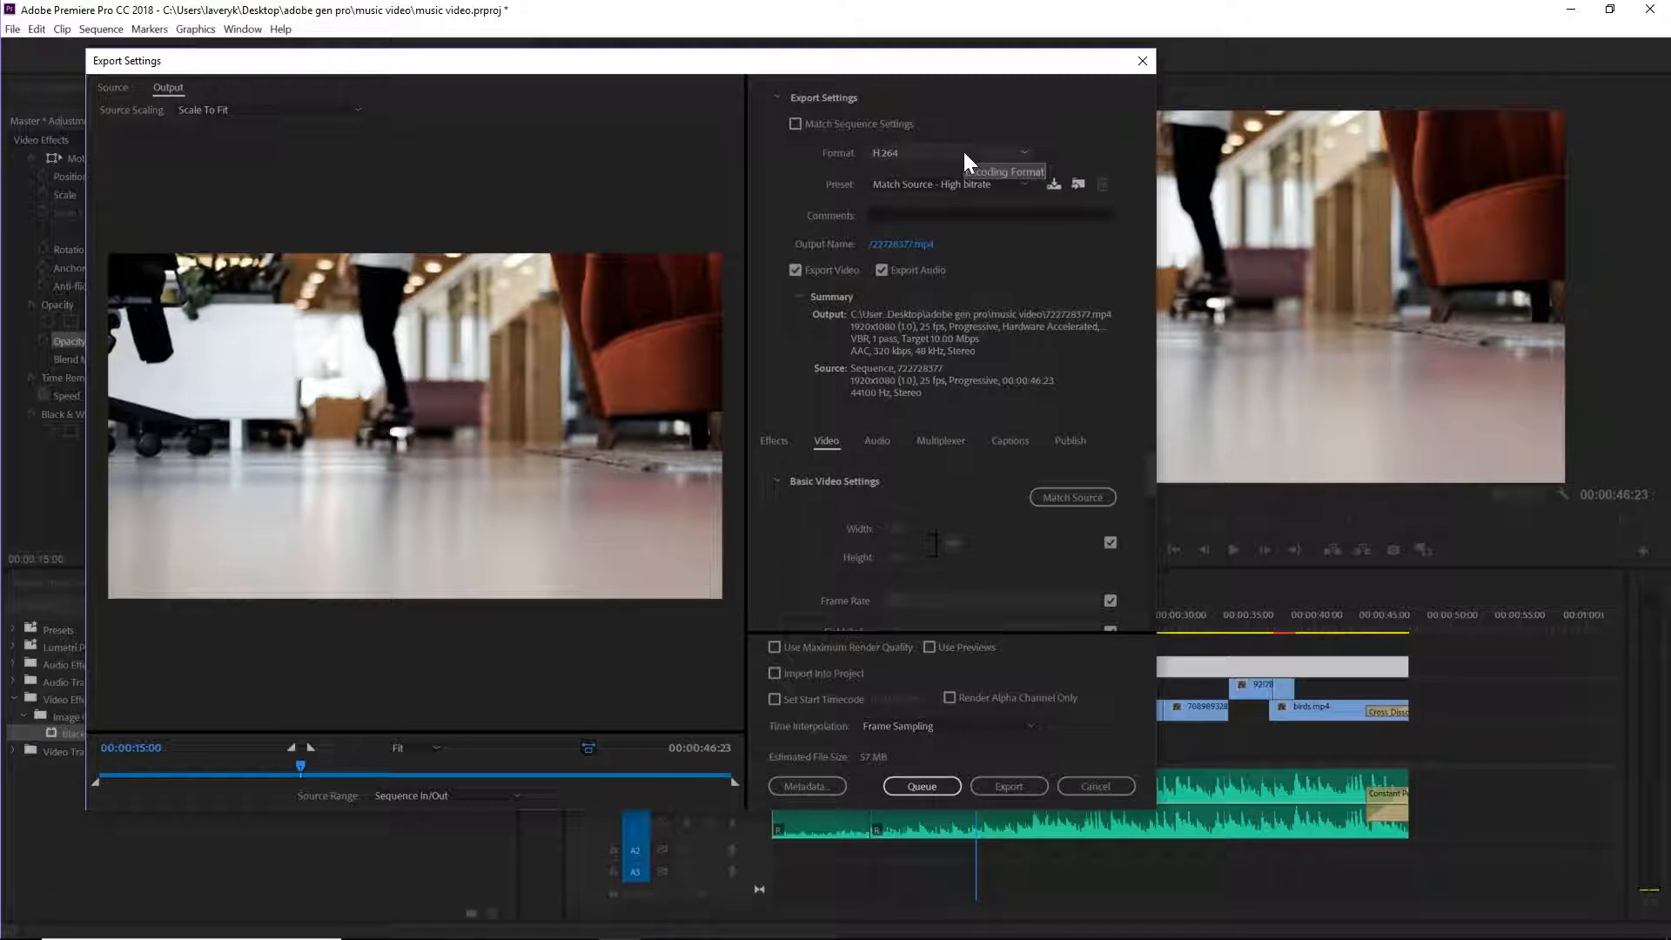
{"action": "left_click", "coordinate": [954, 186]}
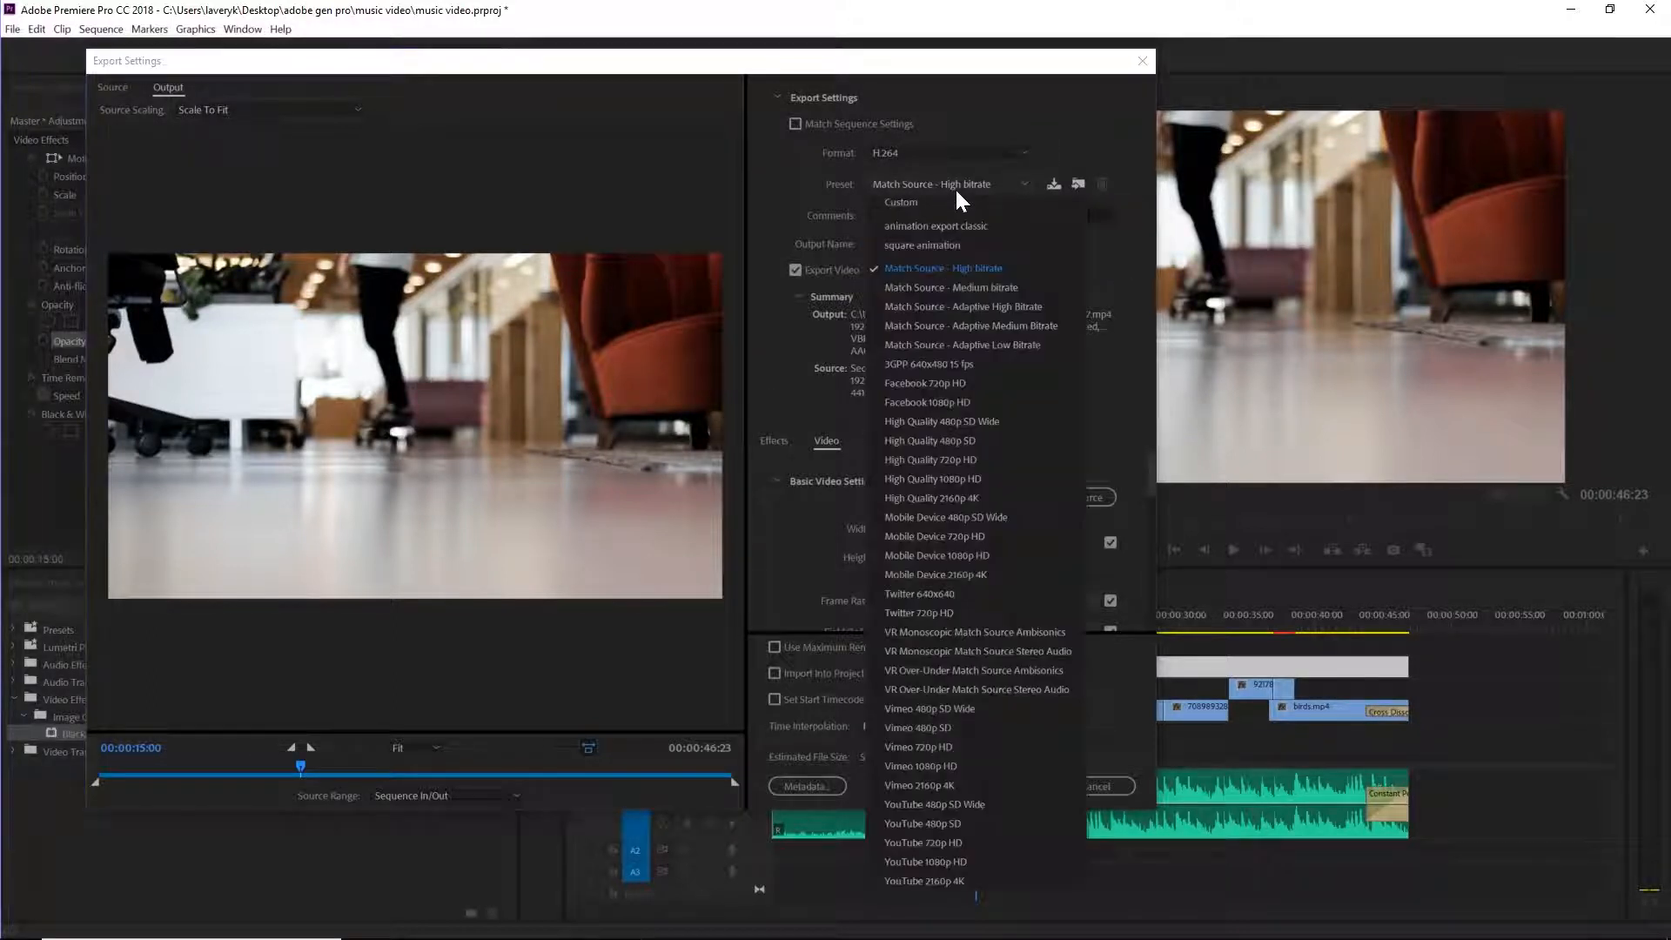
{"action": "left_click", "coordinate": [933, 769]}
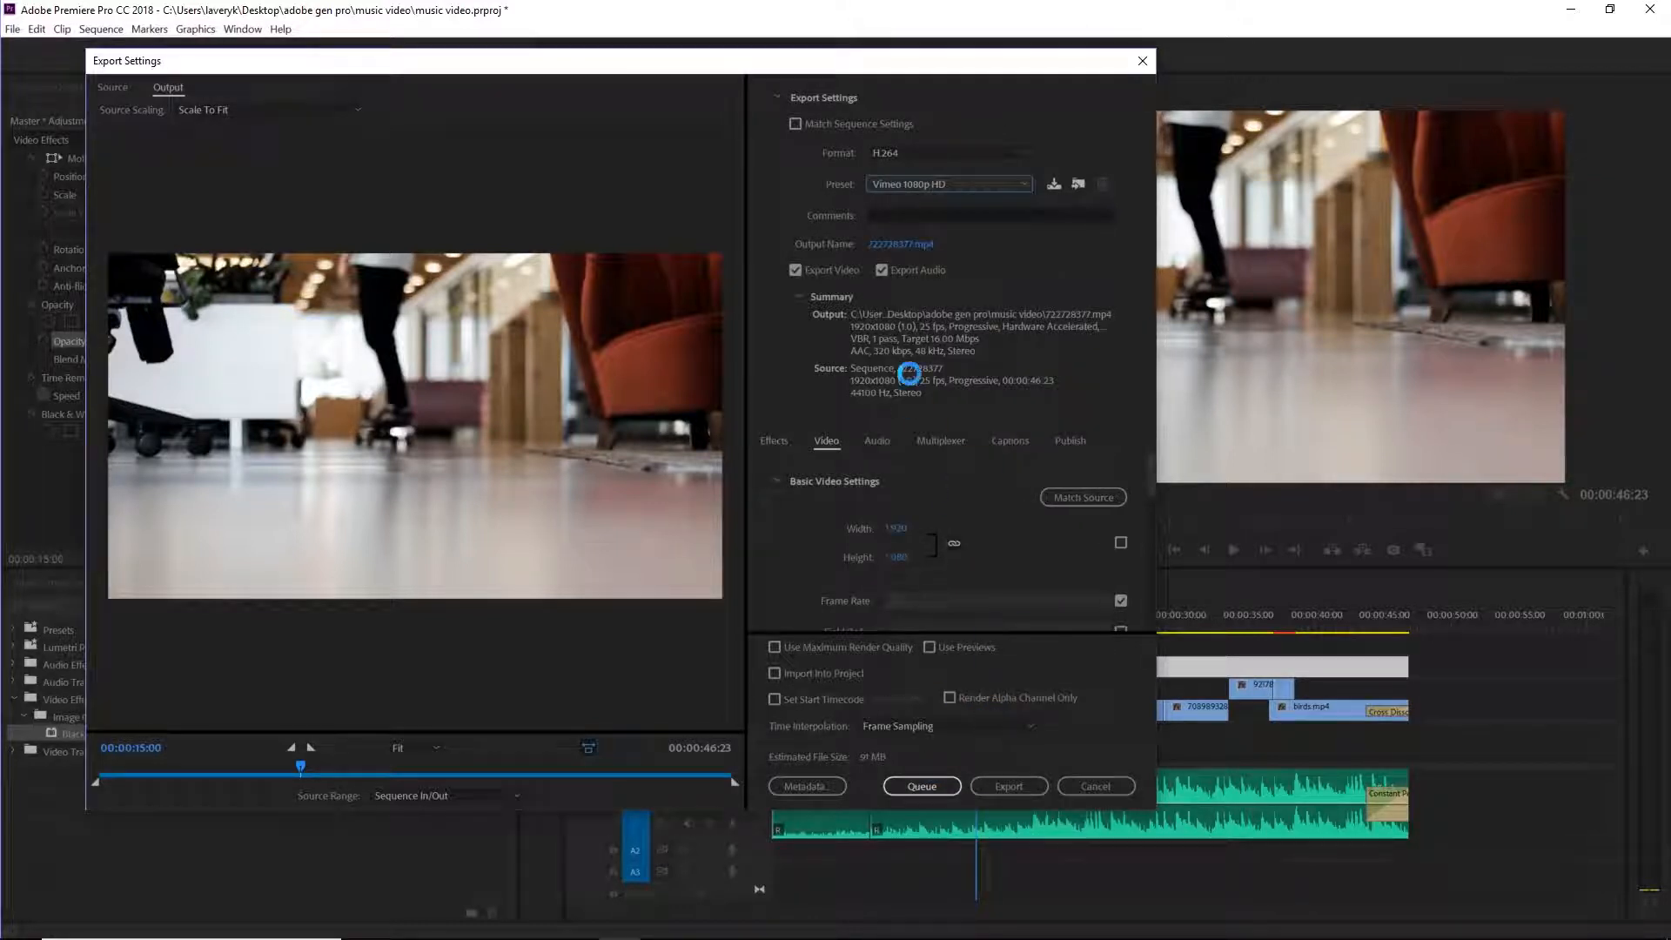
- Name the output file song in the music video folder and start the export
{"action": "left_click", "coordinate": [896, 245]}
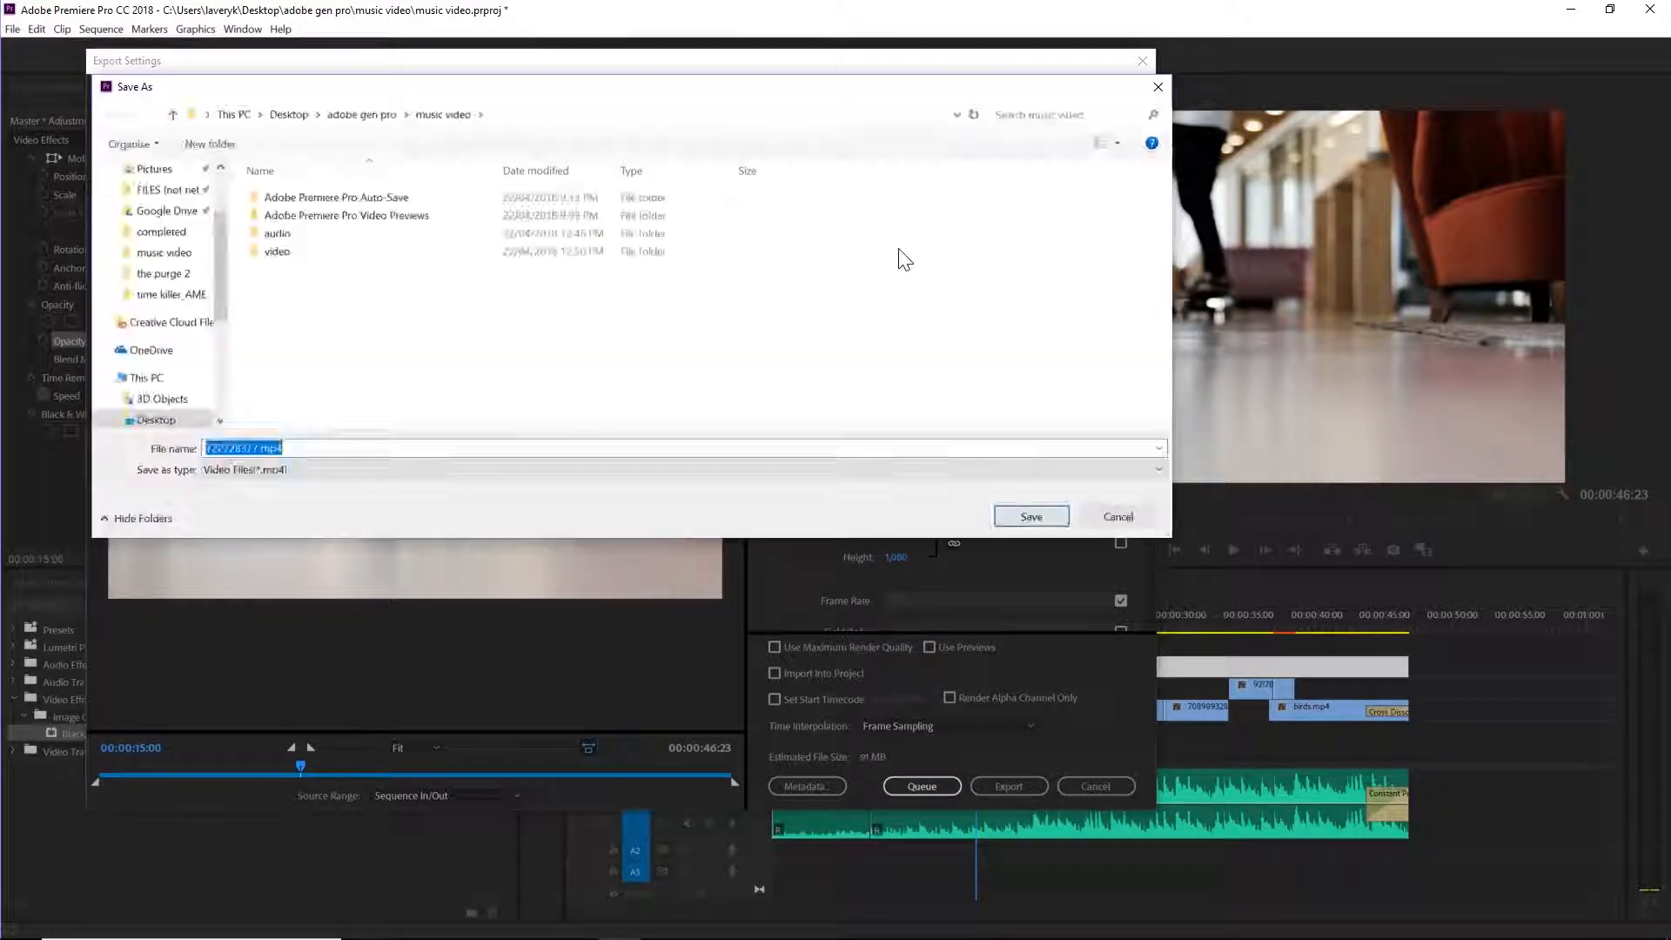
{"action": "type", "text": "song"}
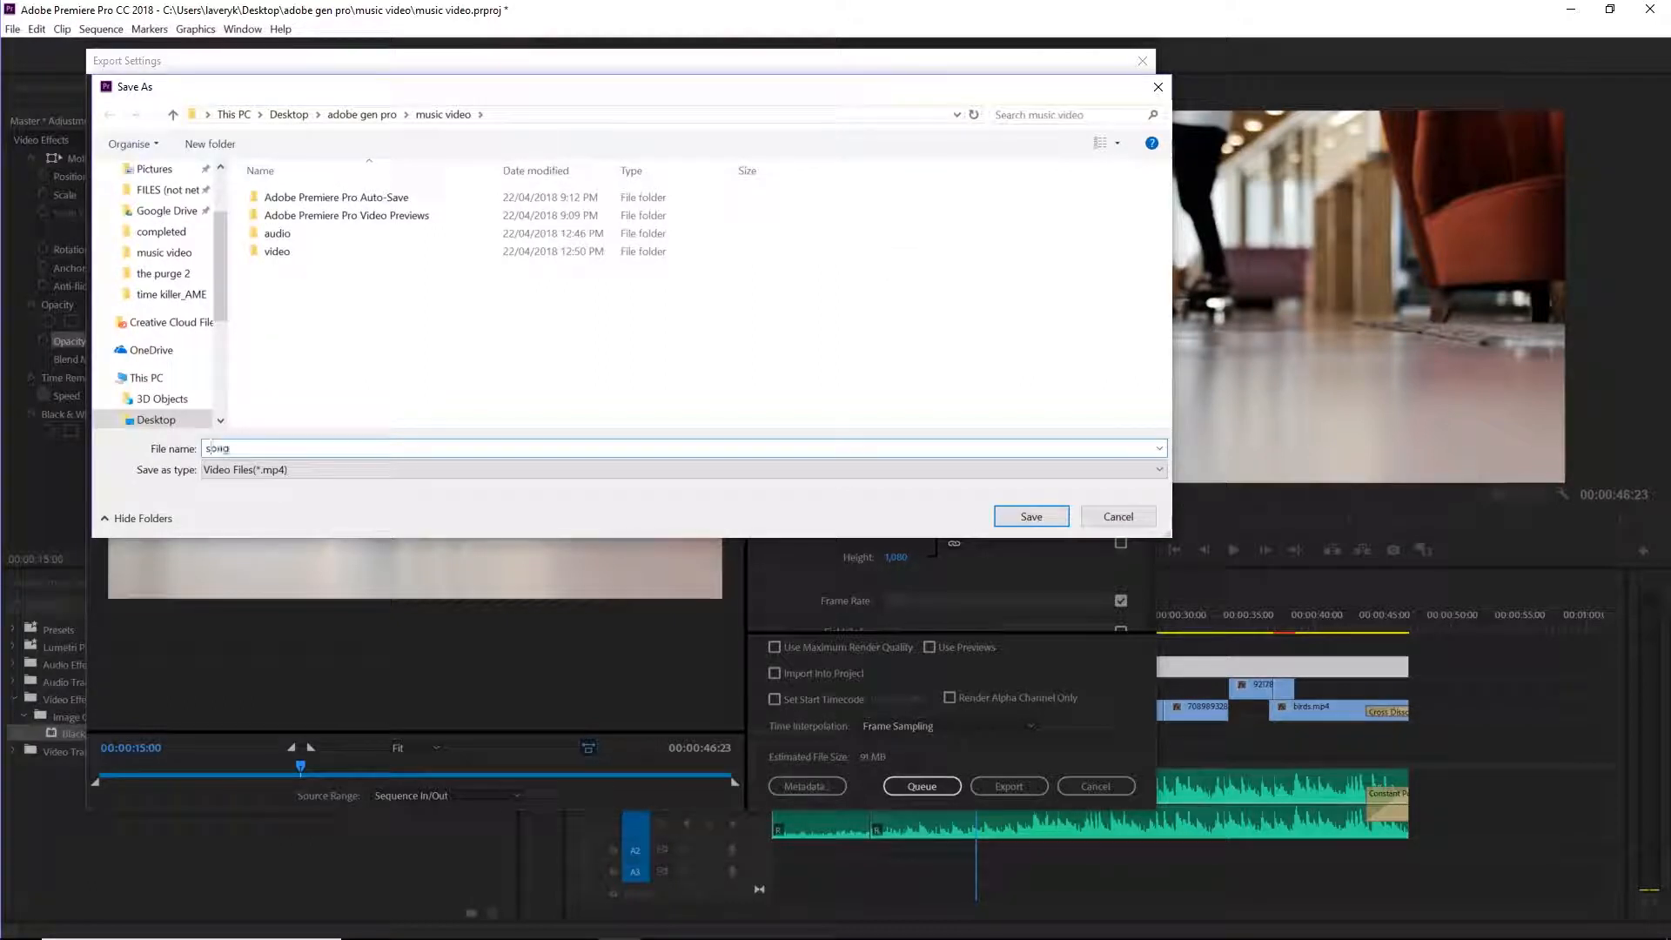
{"action": "key", "text": "Return"}
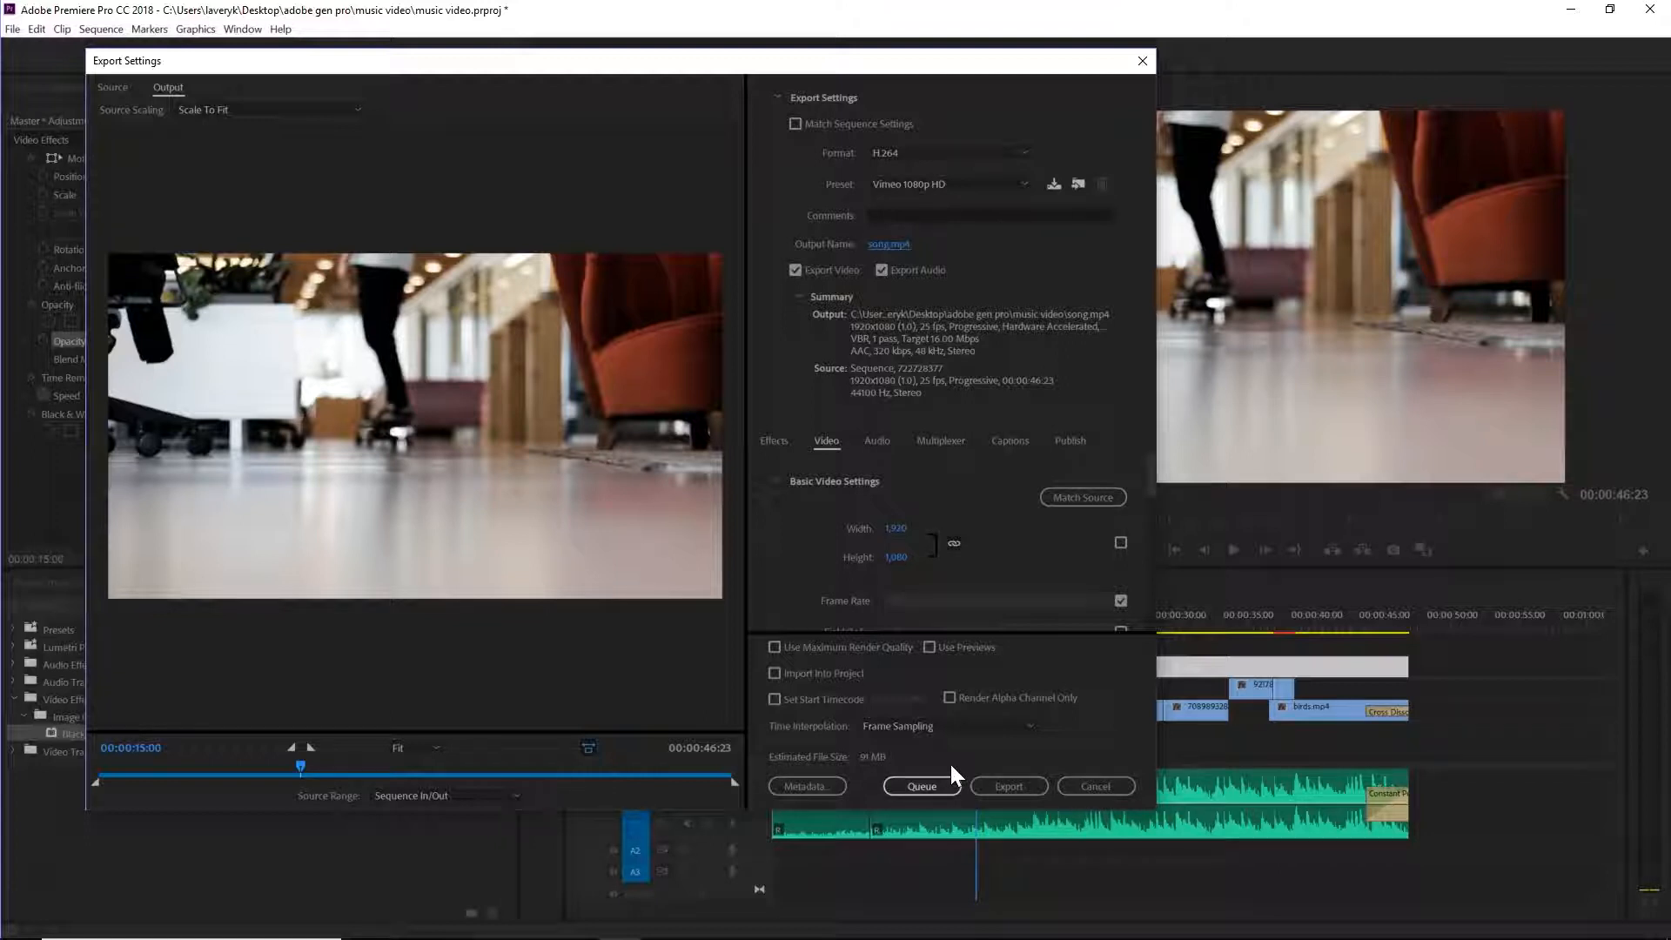
{"action": "left_click", "coordinate": [999, 789]}
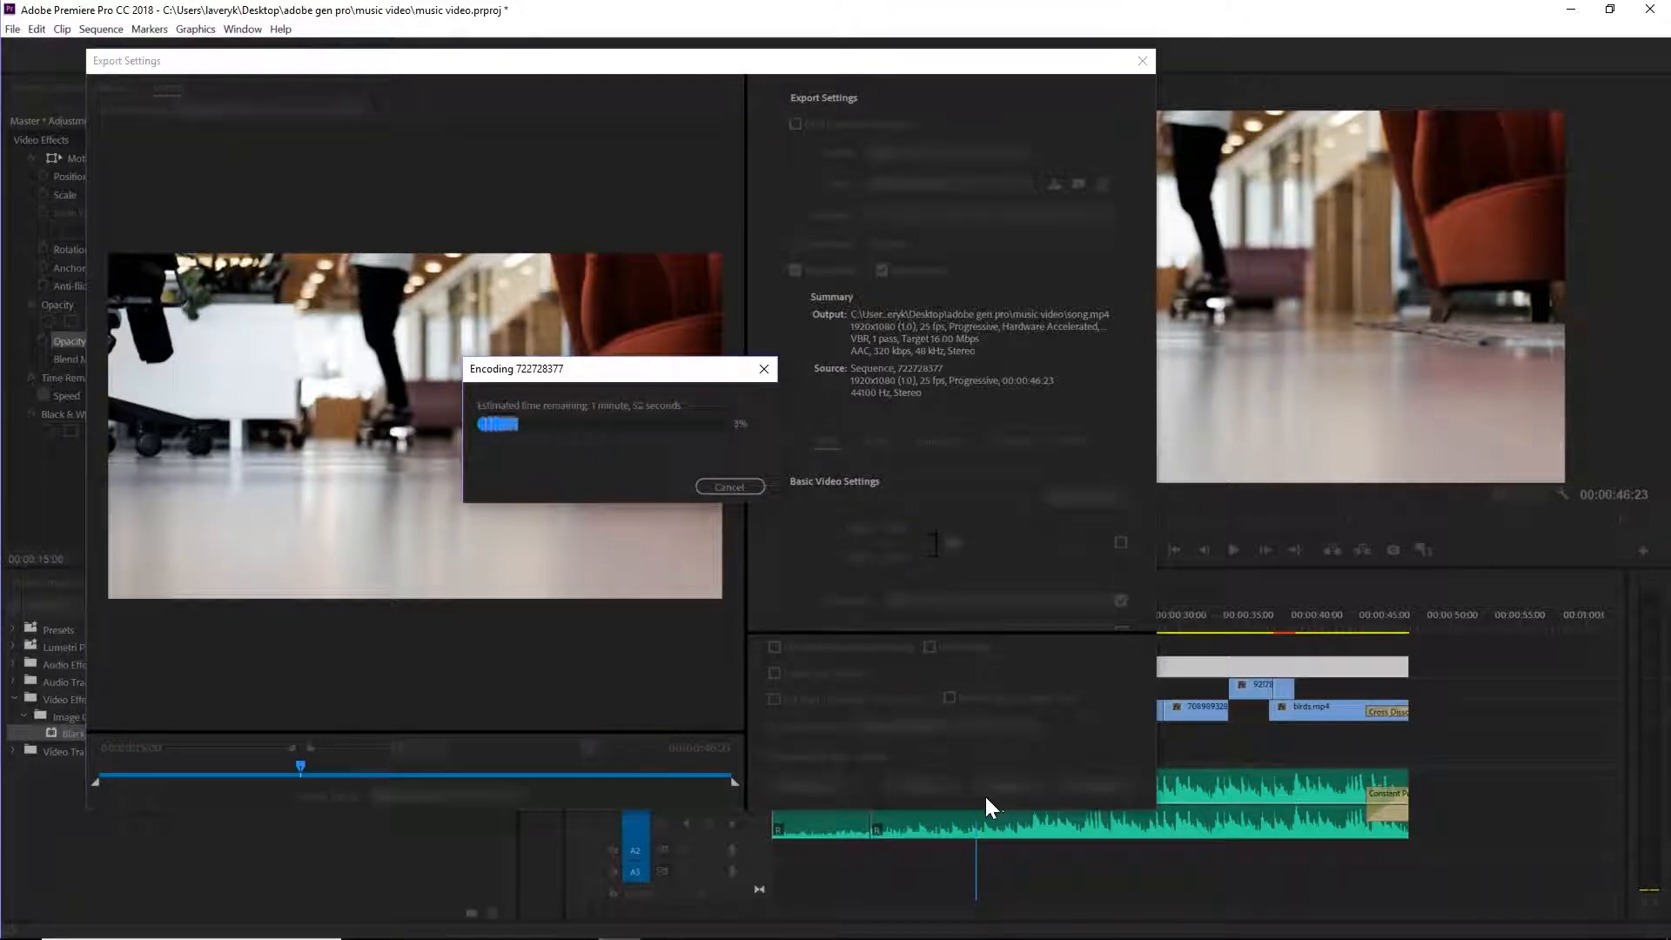